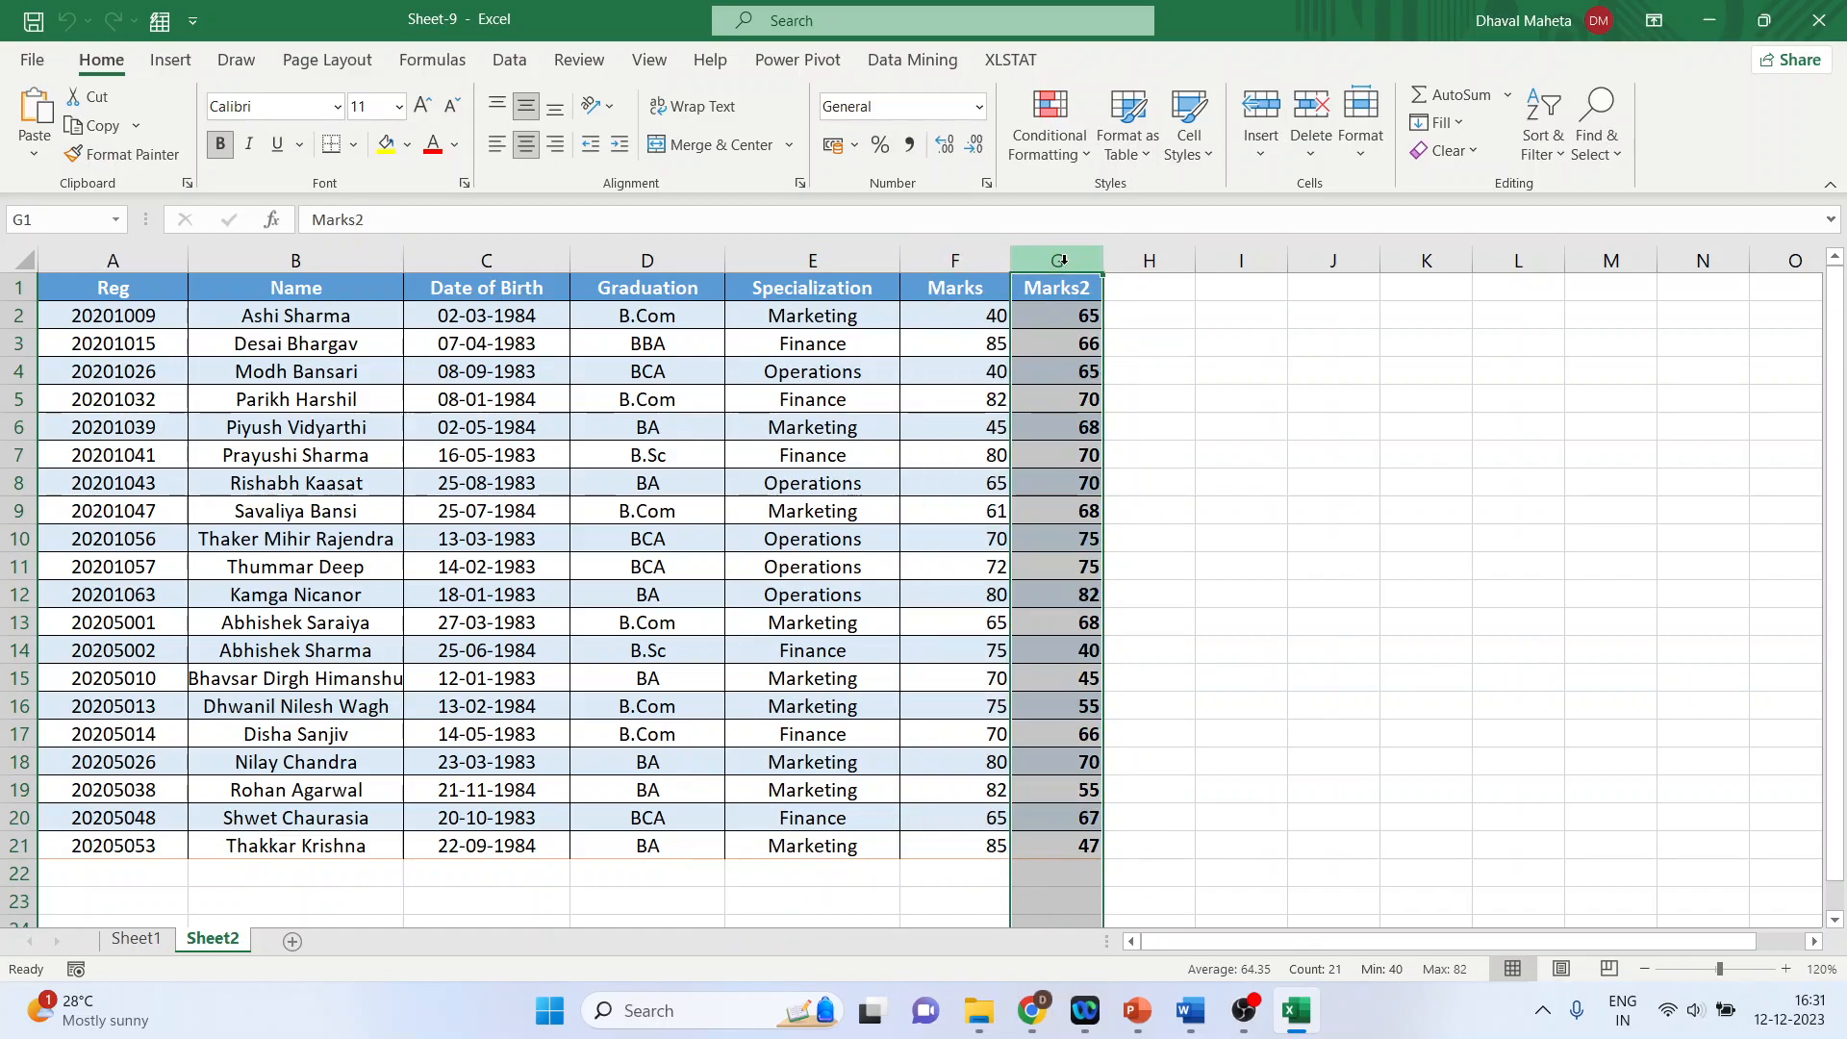
- Create a PivotTable from the student data in Sheet2 A1:G21 on a new worksheet
click(1233, 430)
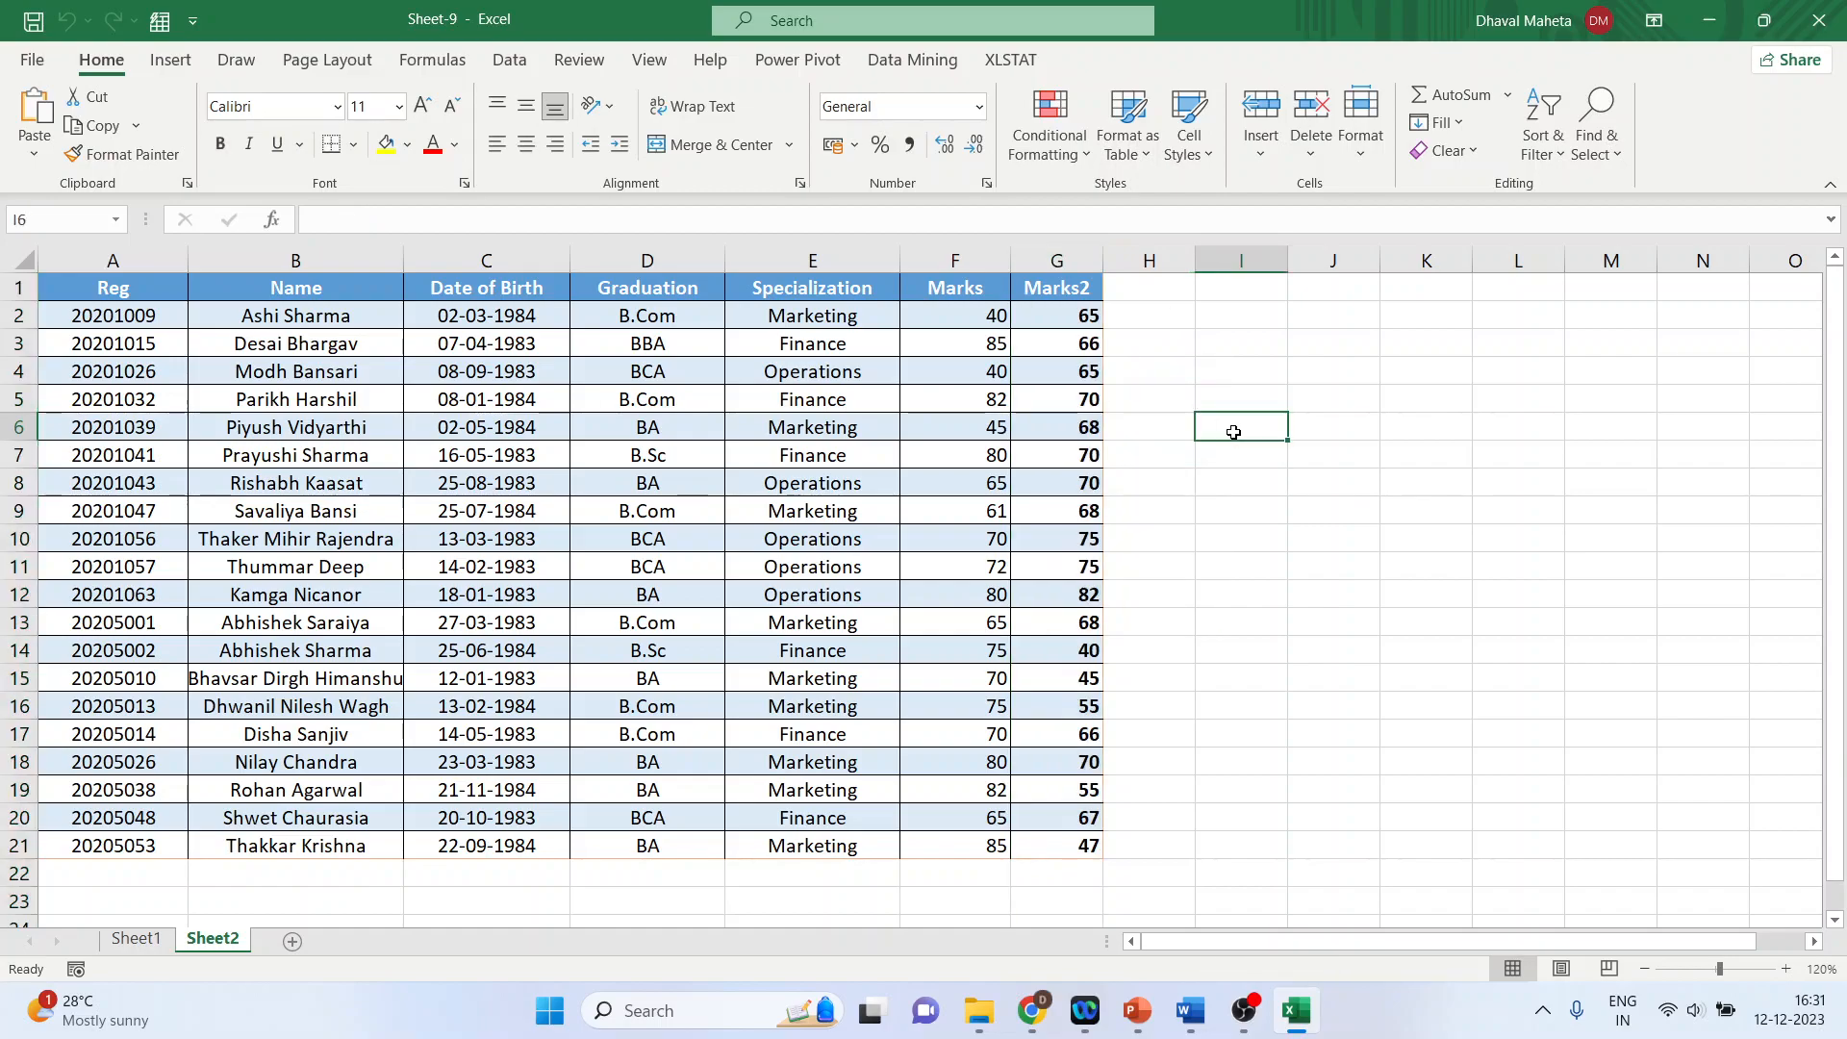
click(641, 495)
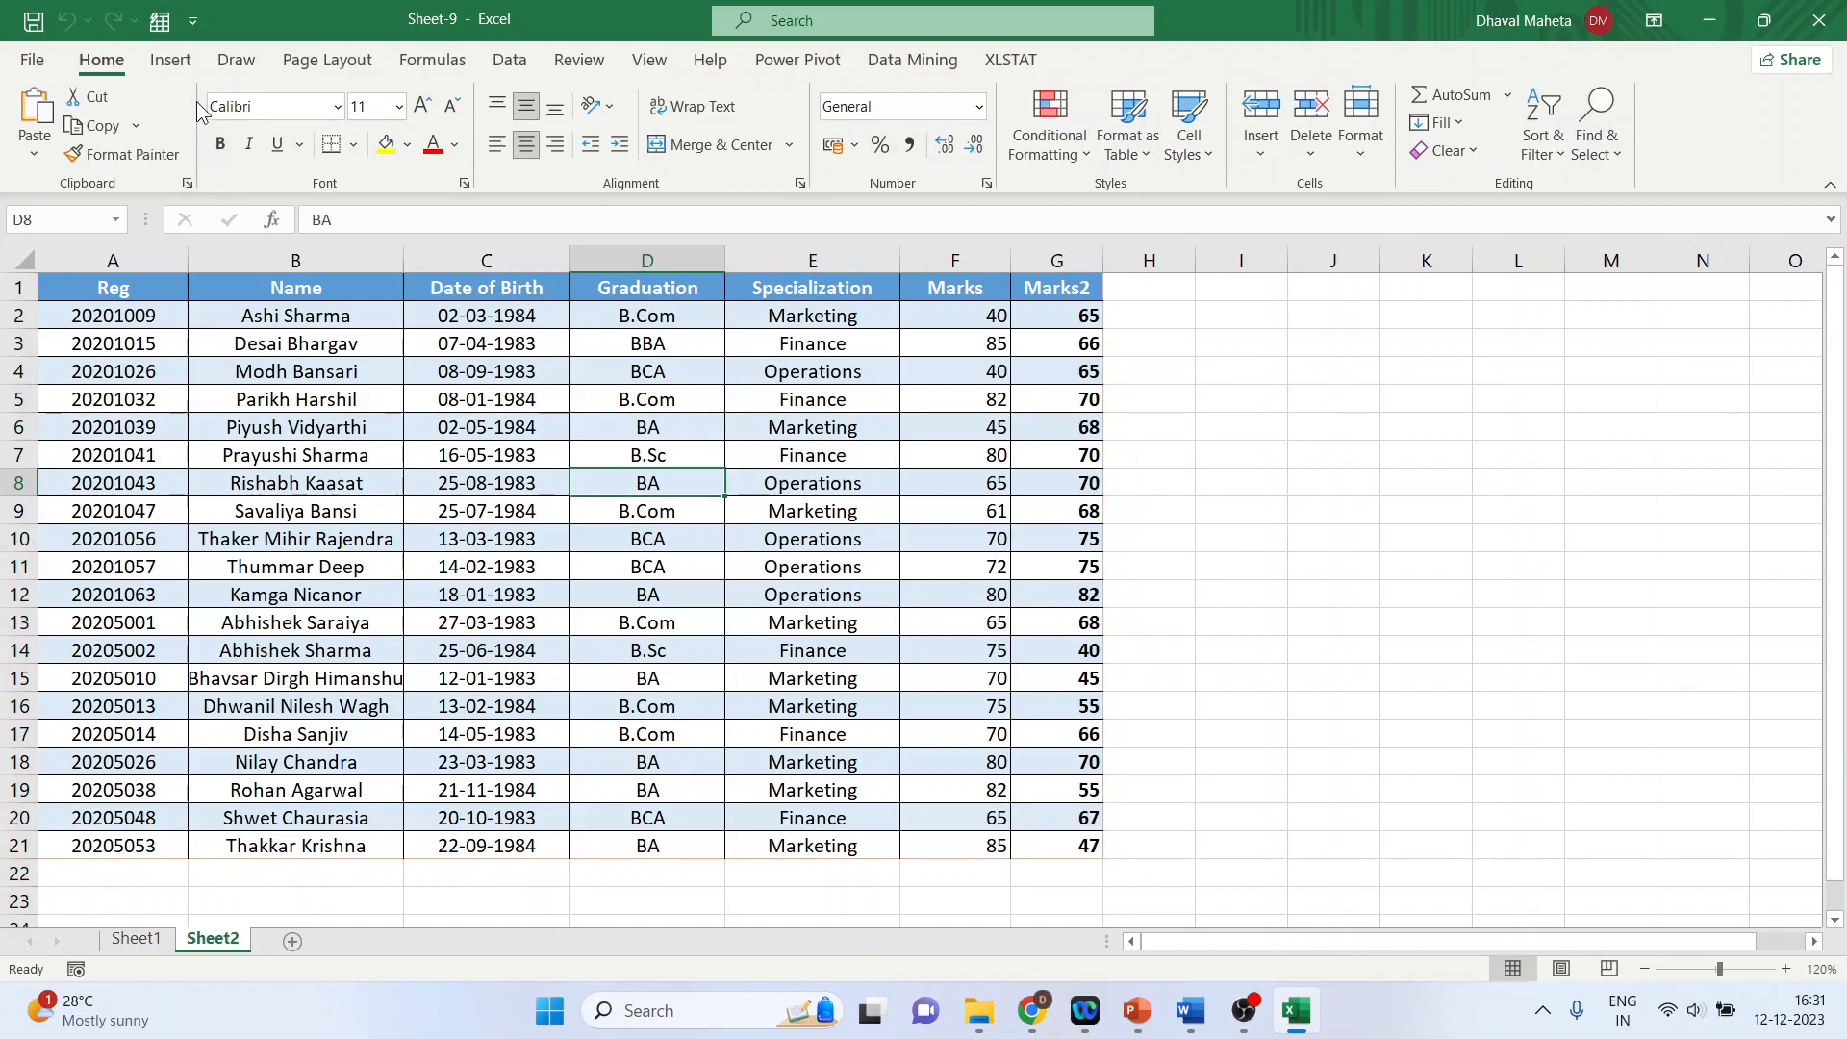
click(186, 68)
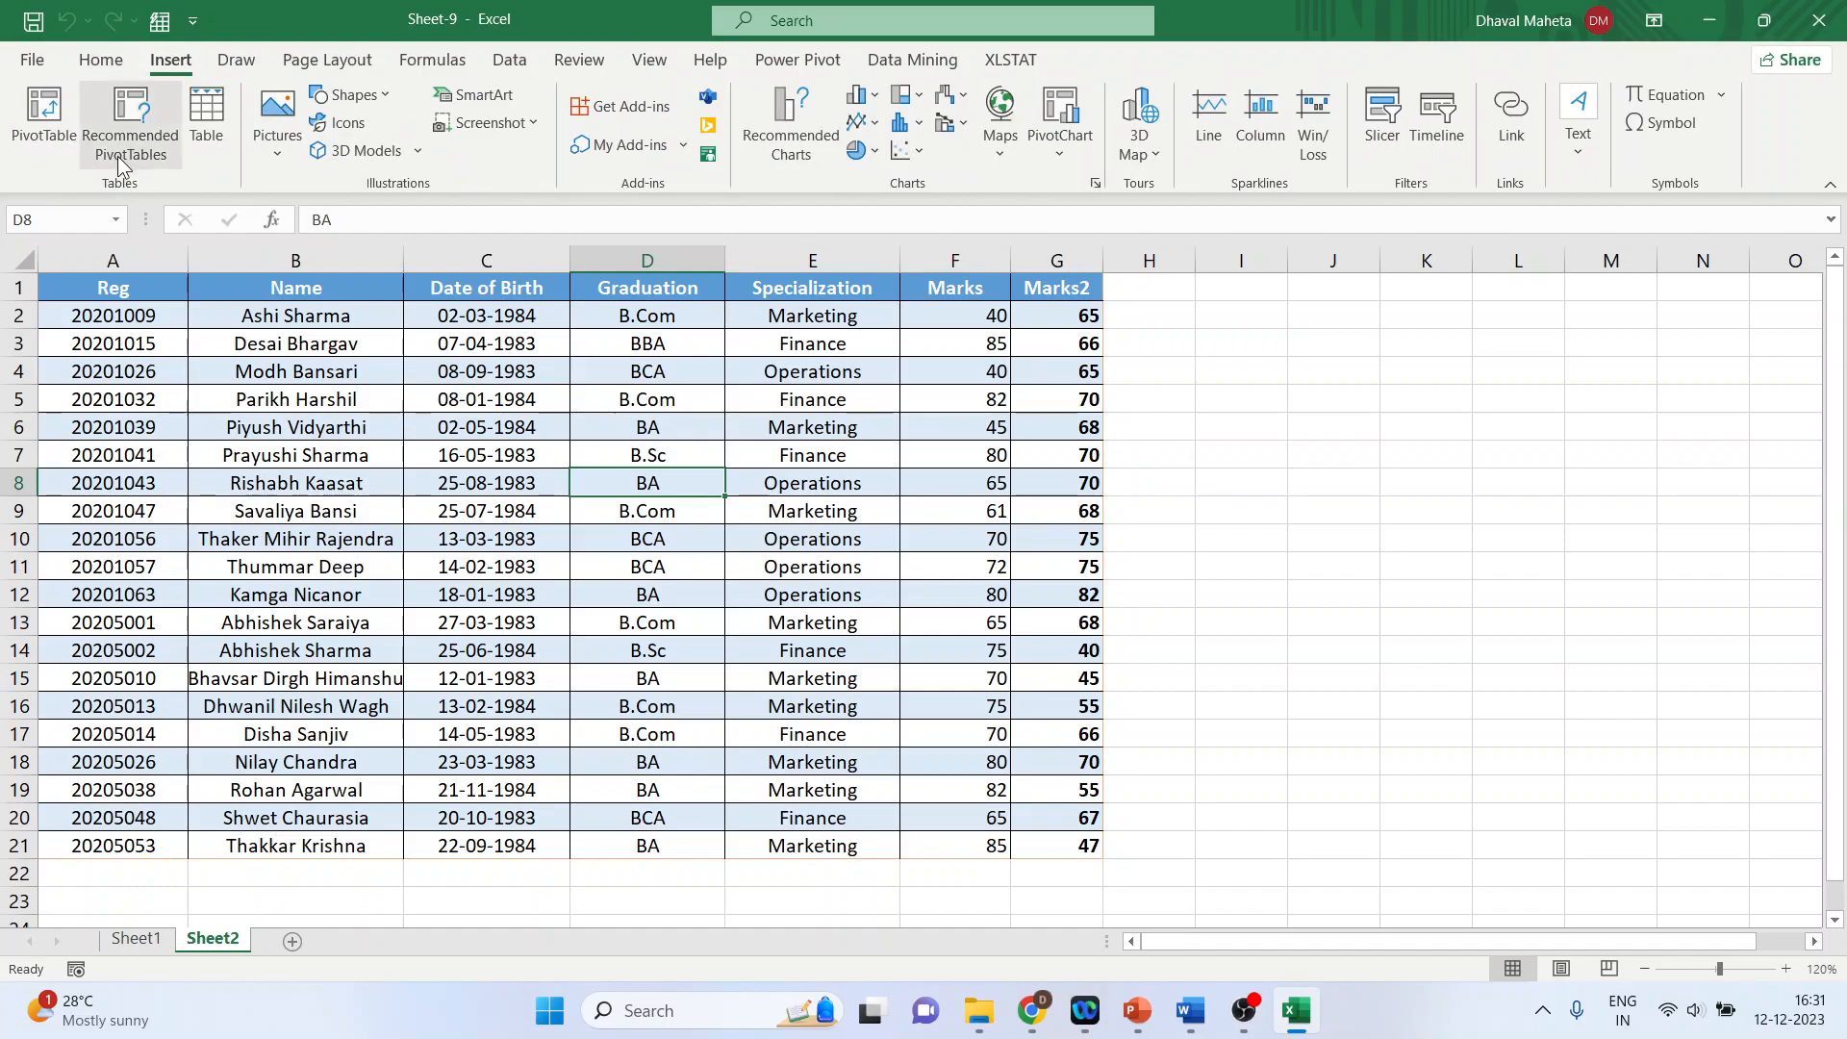
click(77, 143)
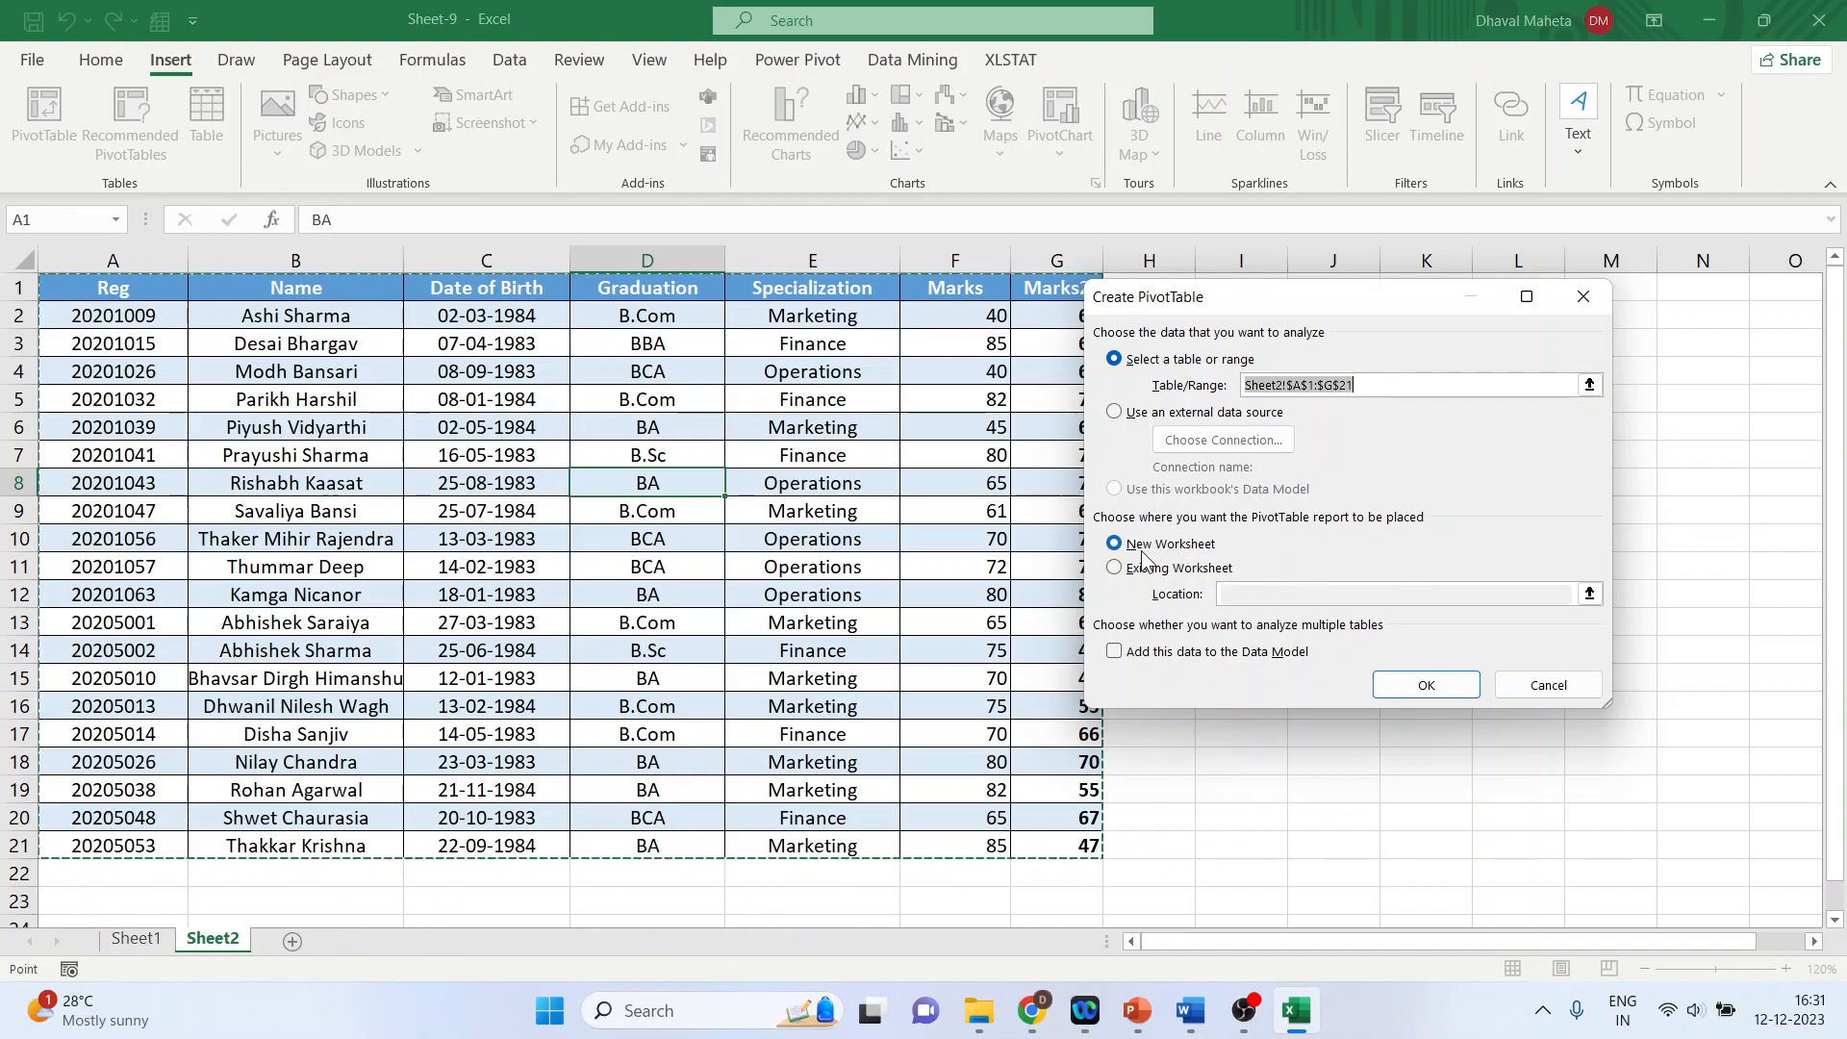
click(1459, 689)
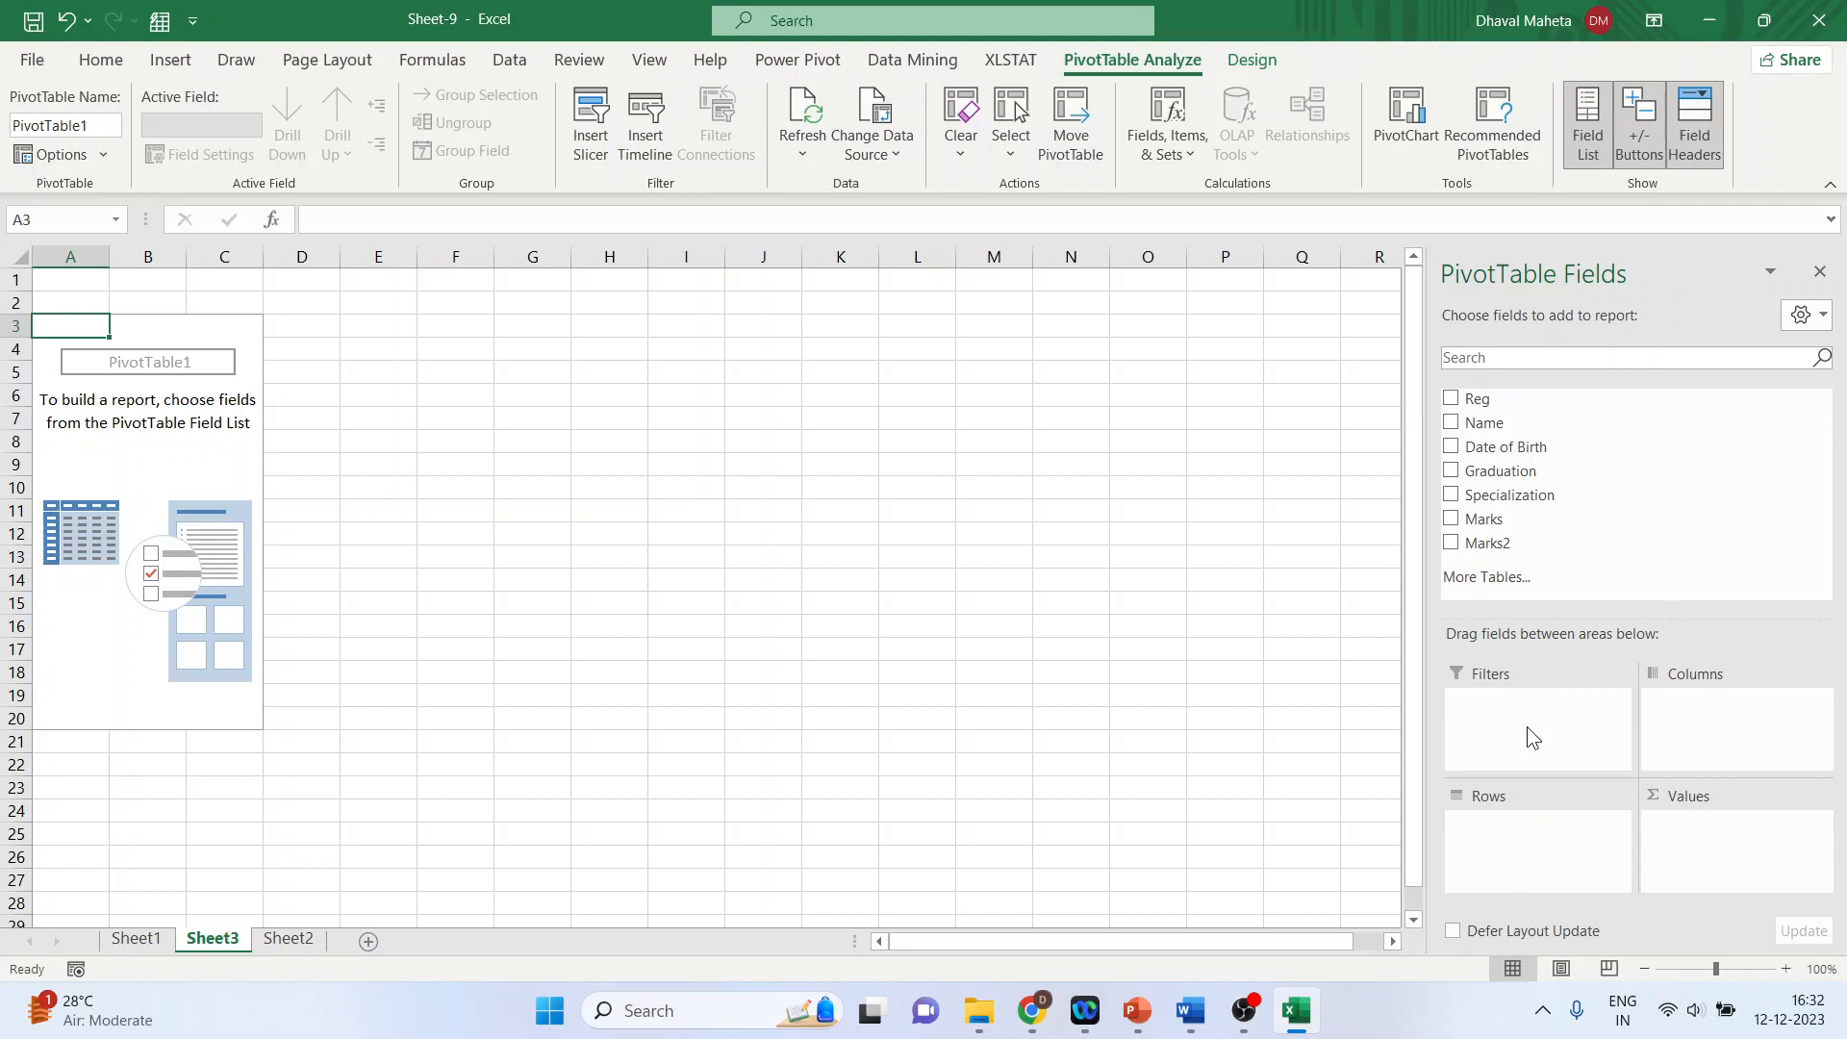
- Add Specialization to the pivot table's rows and also to its values as a count
click(1454, 498)
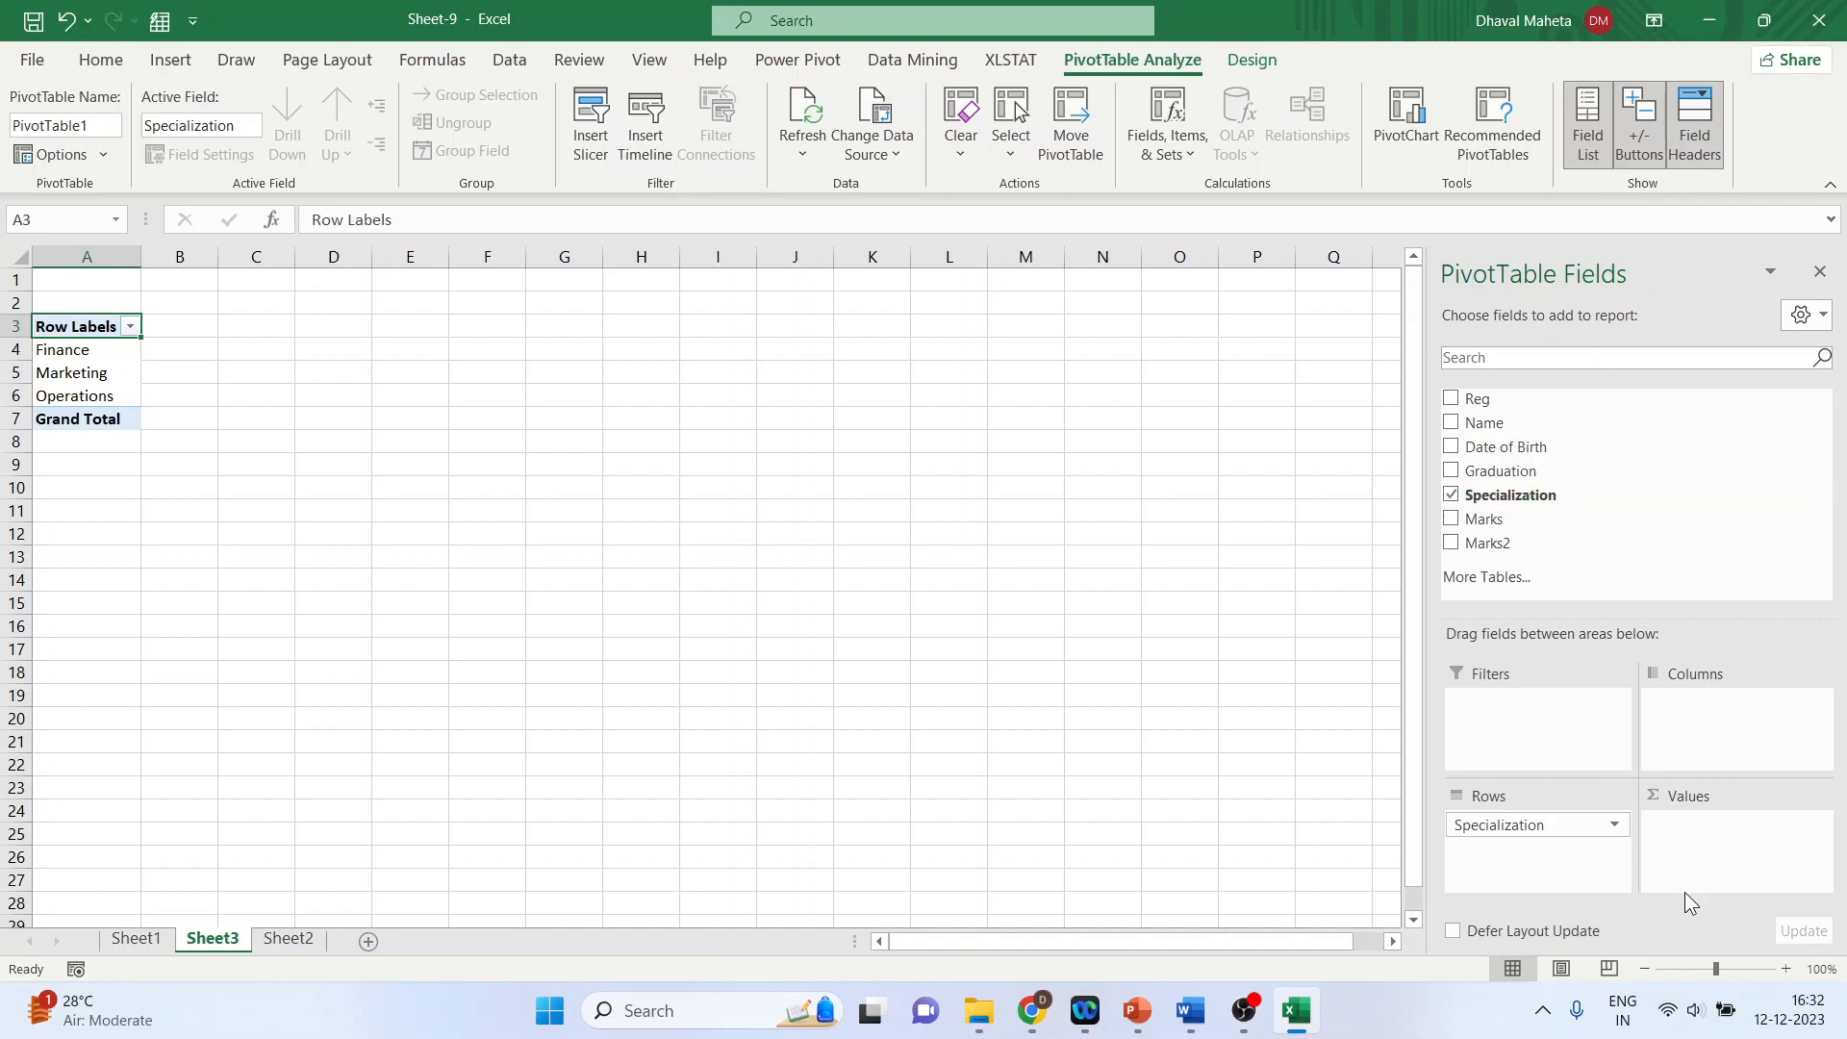
click(1787, 969)
click(1786, 968)
click(1786, 968)
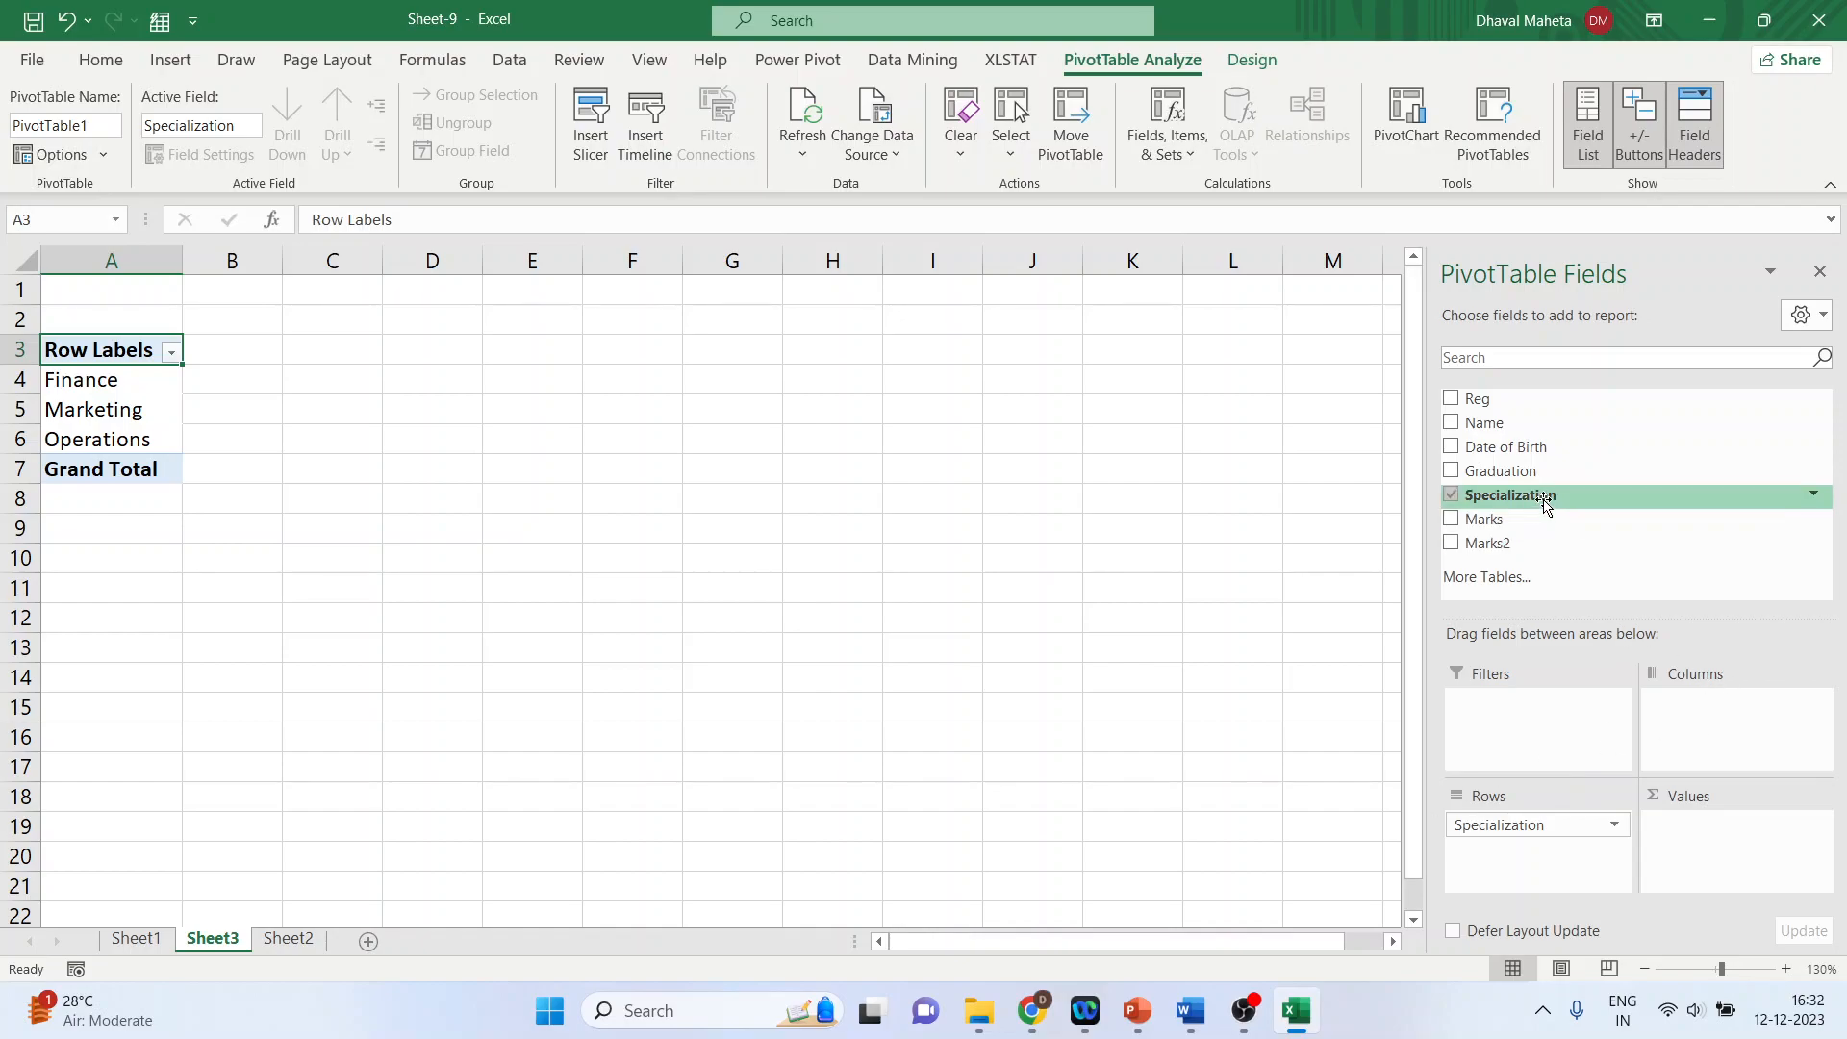
drag(1543, 502, 1704, 833)
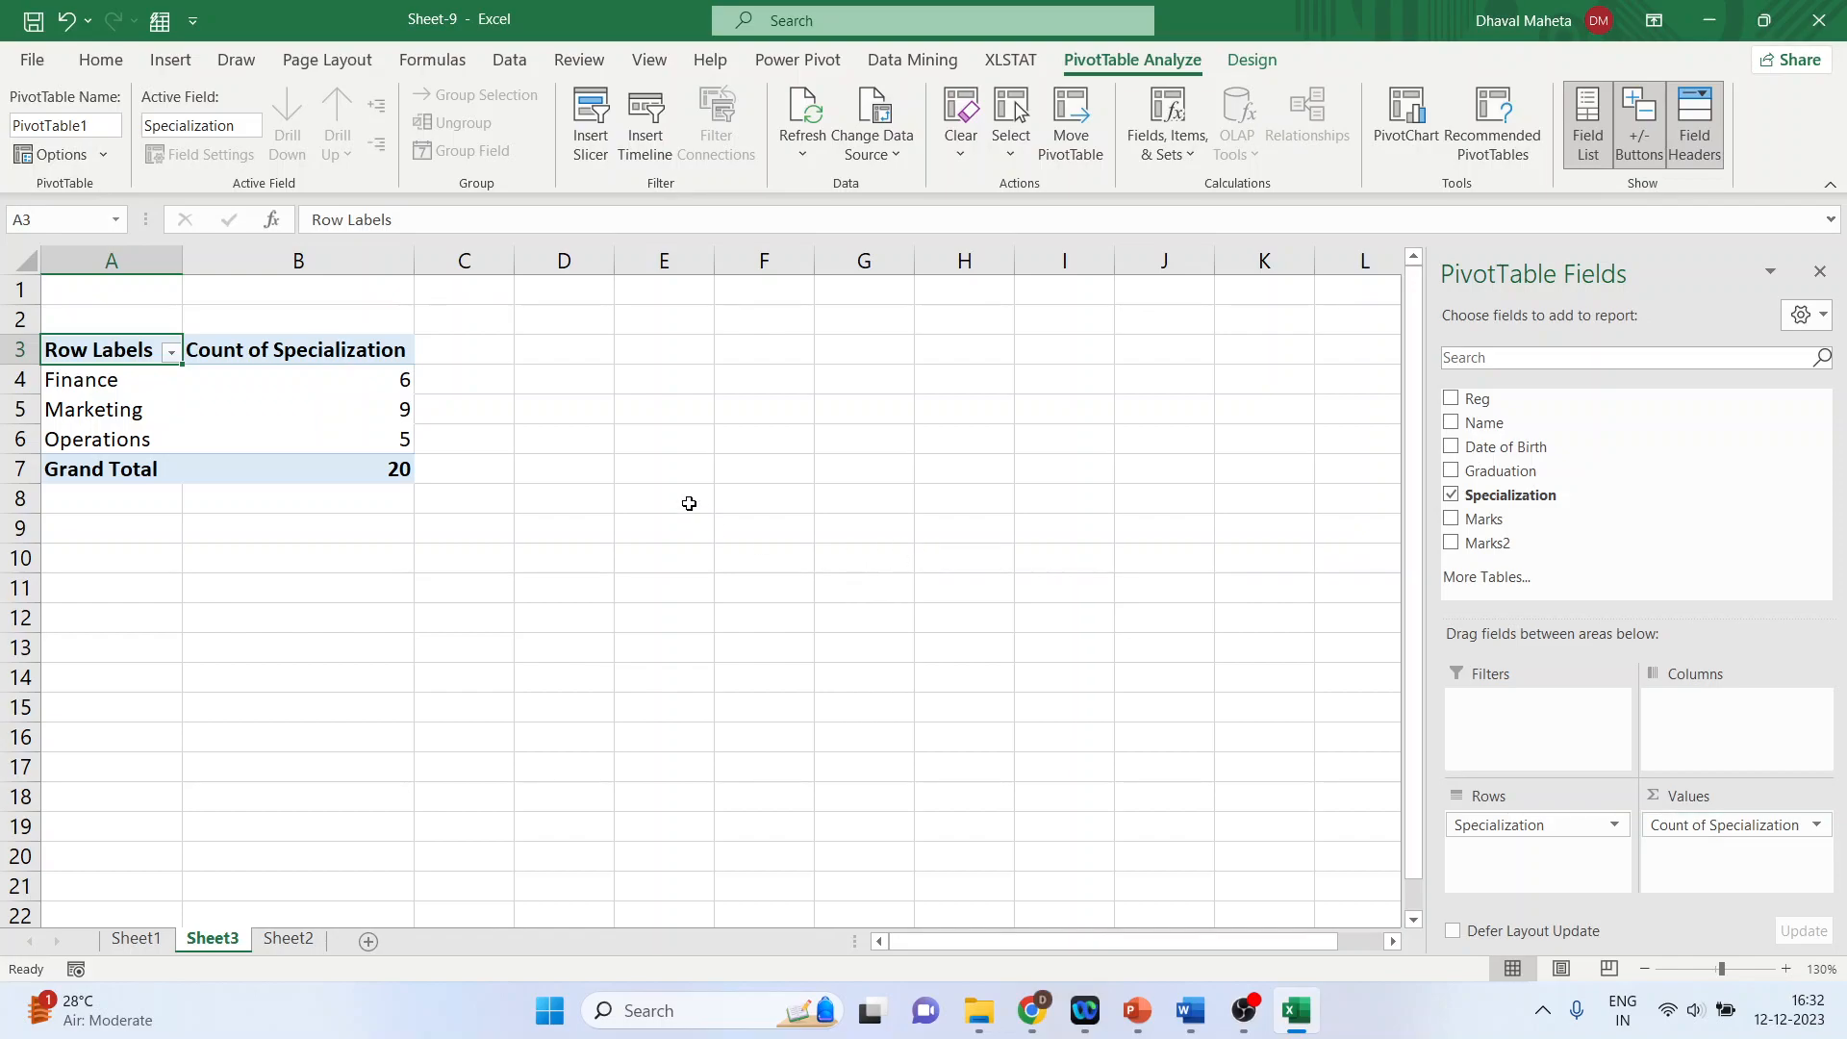
- Extract the records behind the Finance count onto a new sheet and return to the pivot table on Sheet3
click(399, 381)
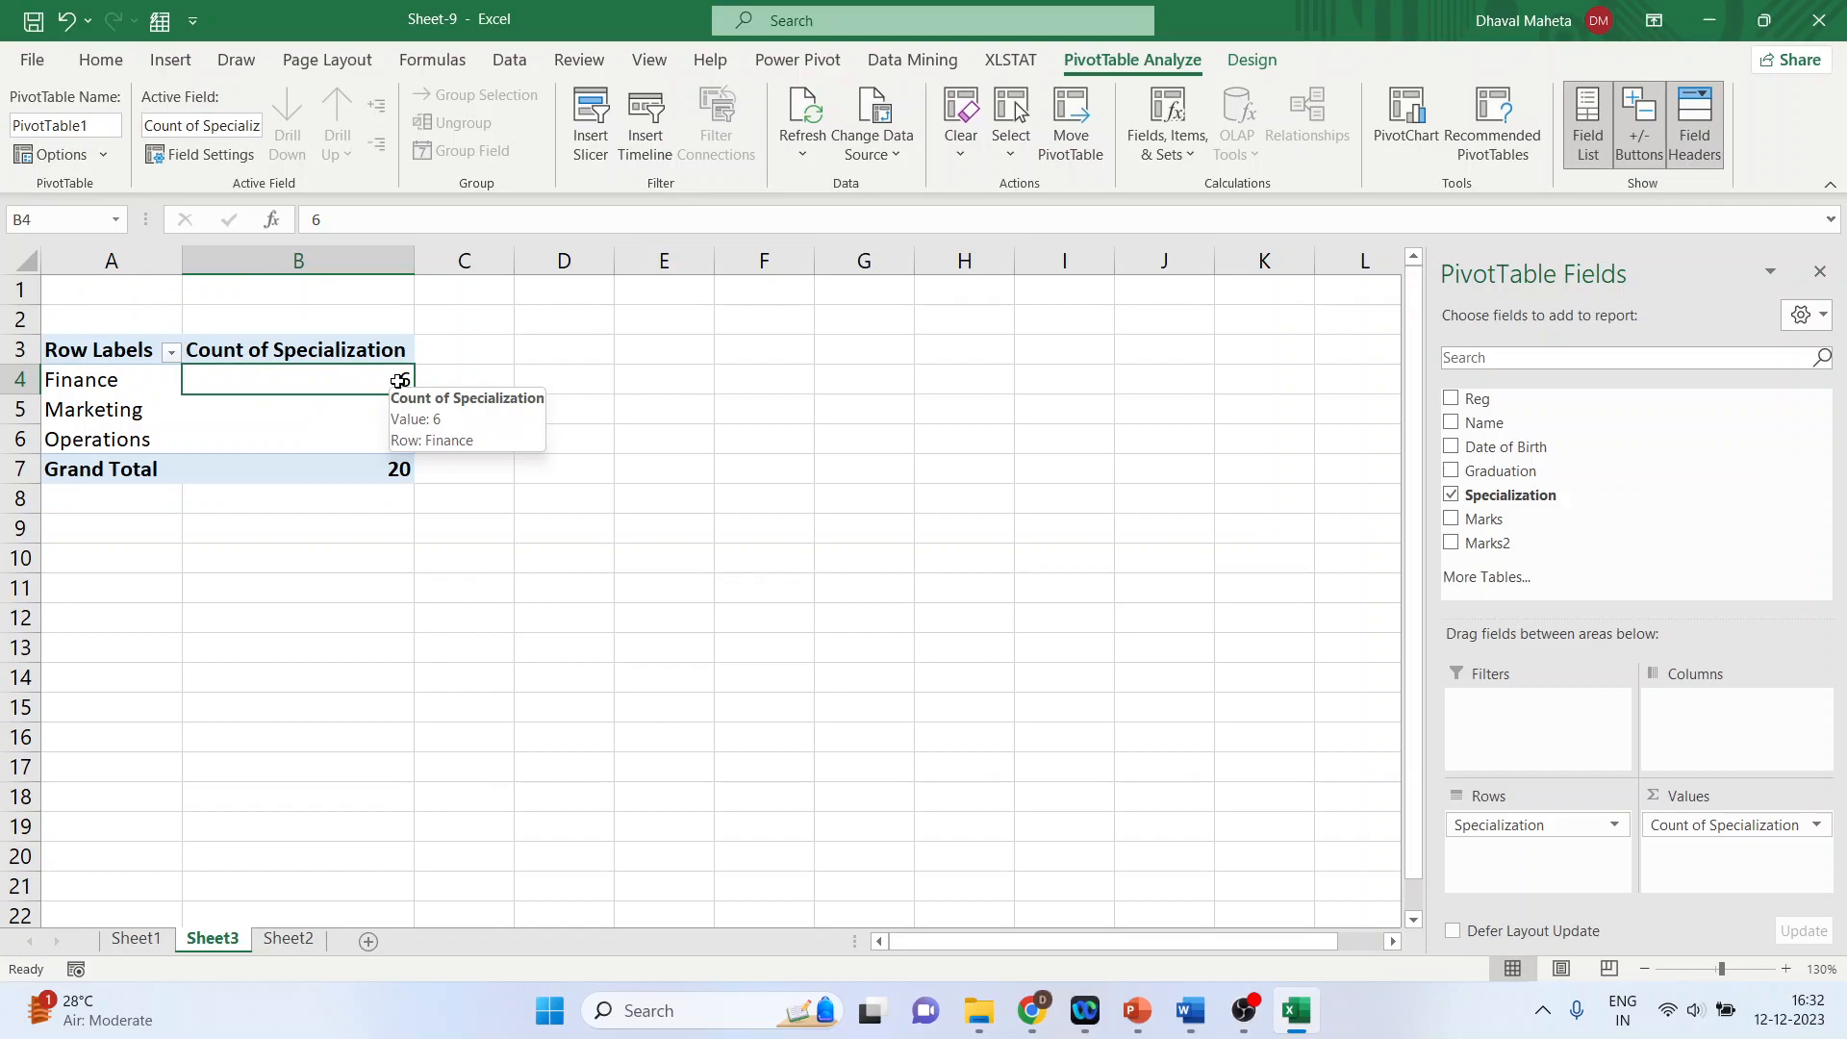
click(374, 414)
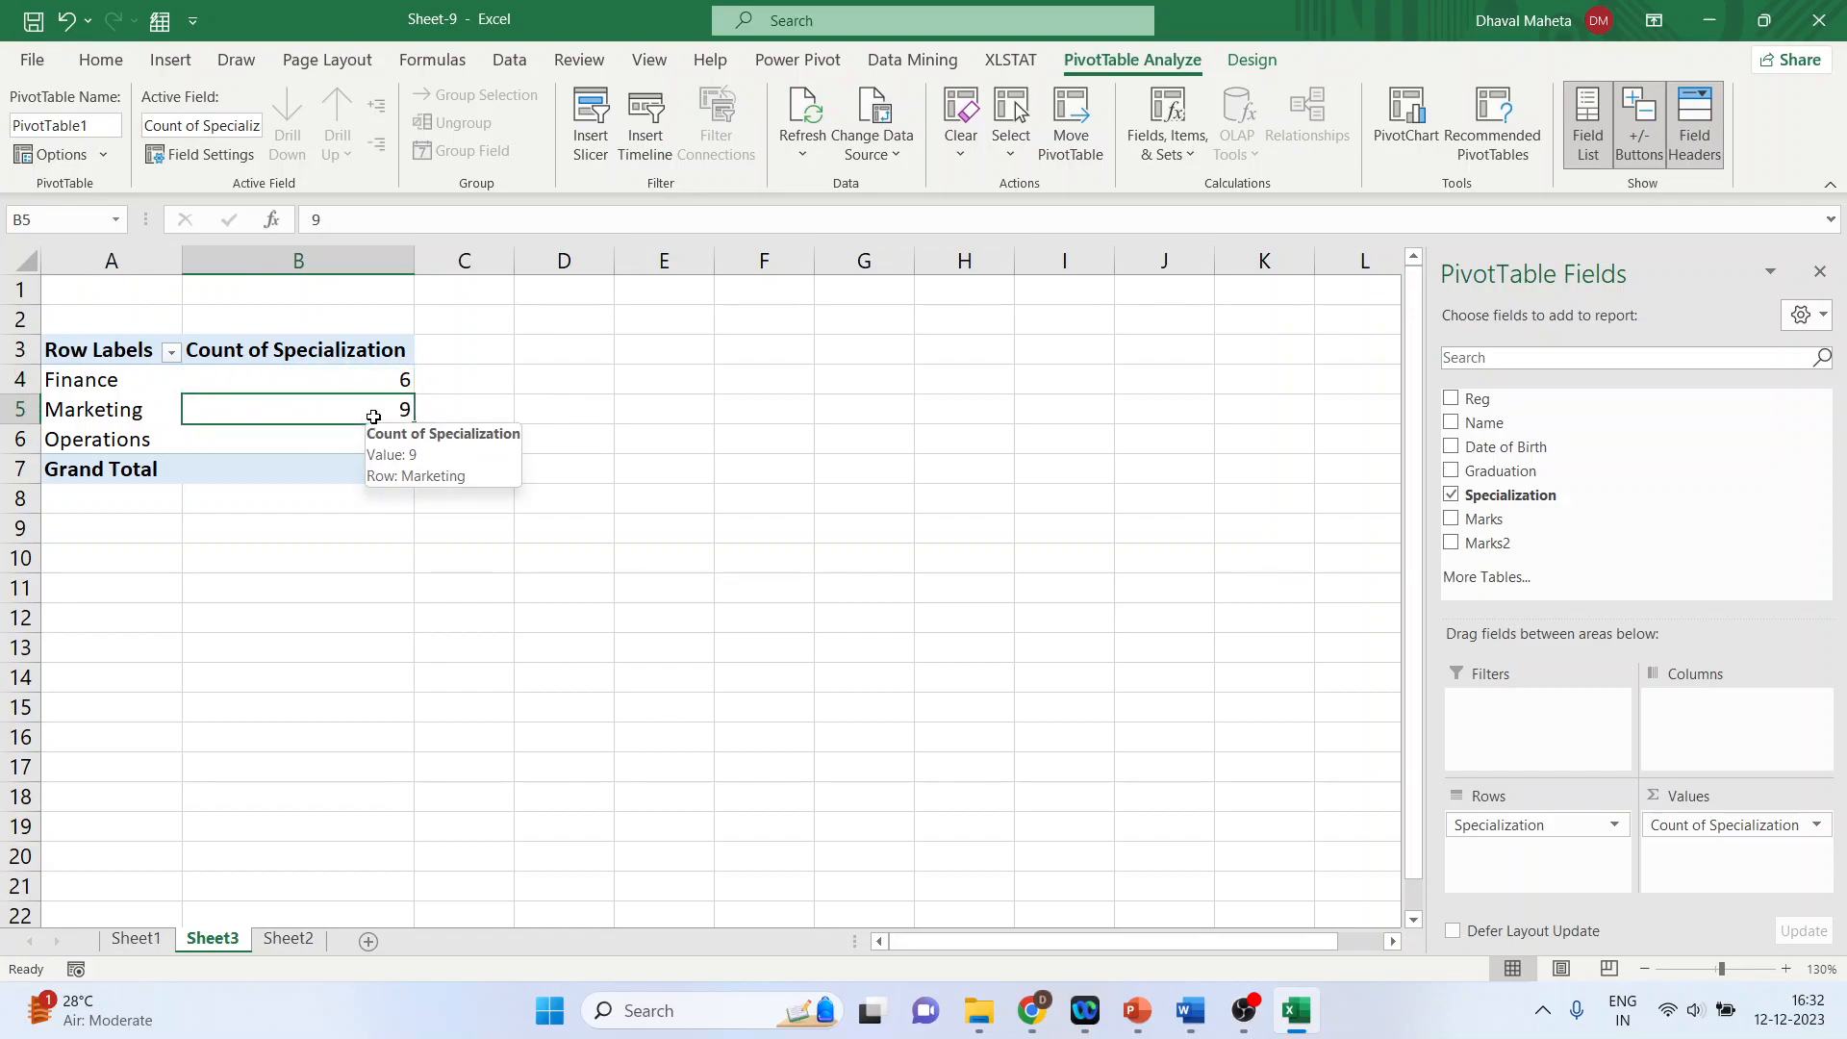
click(382, 443)
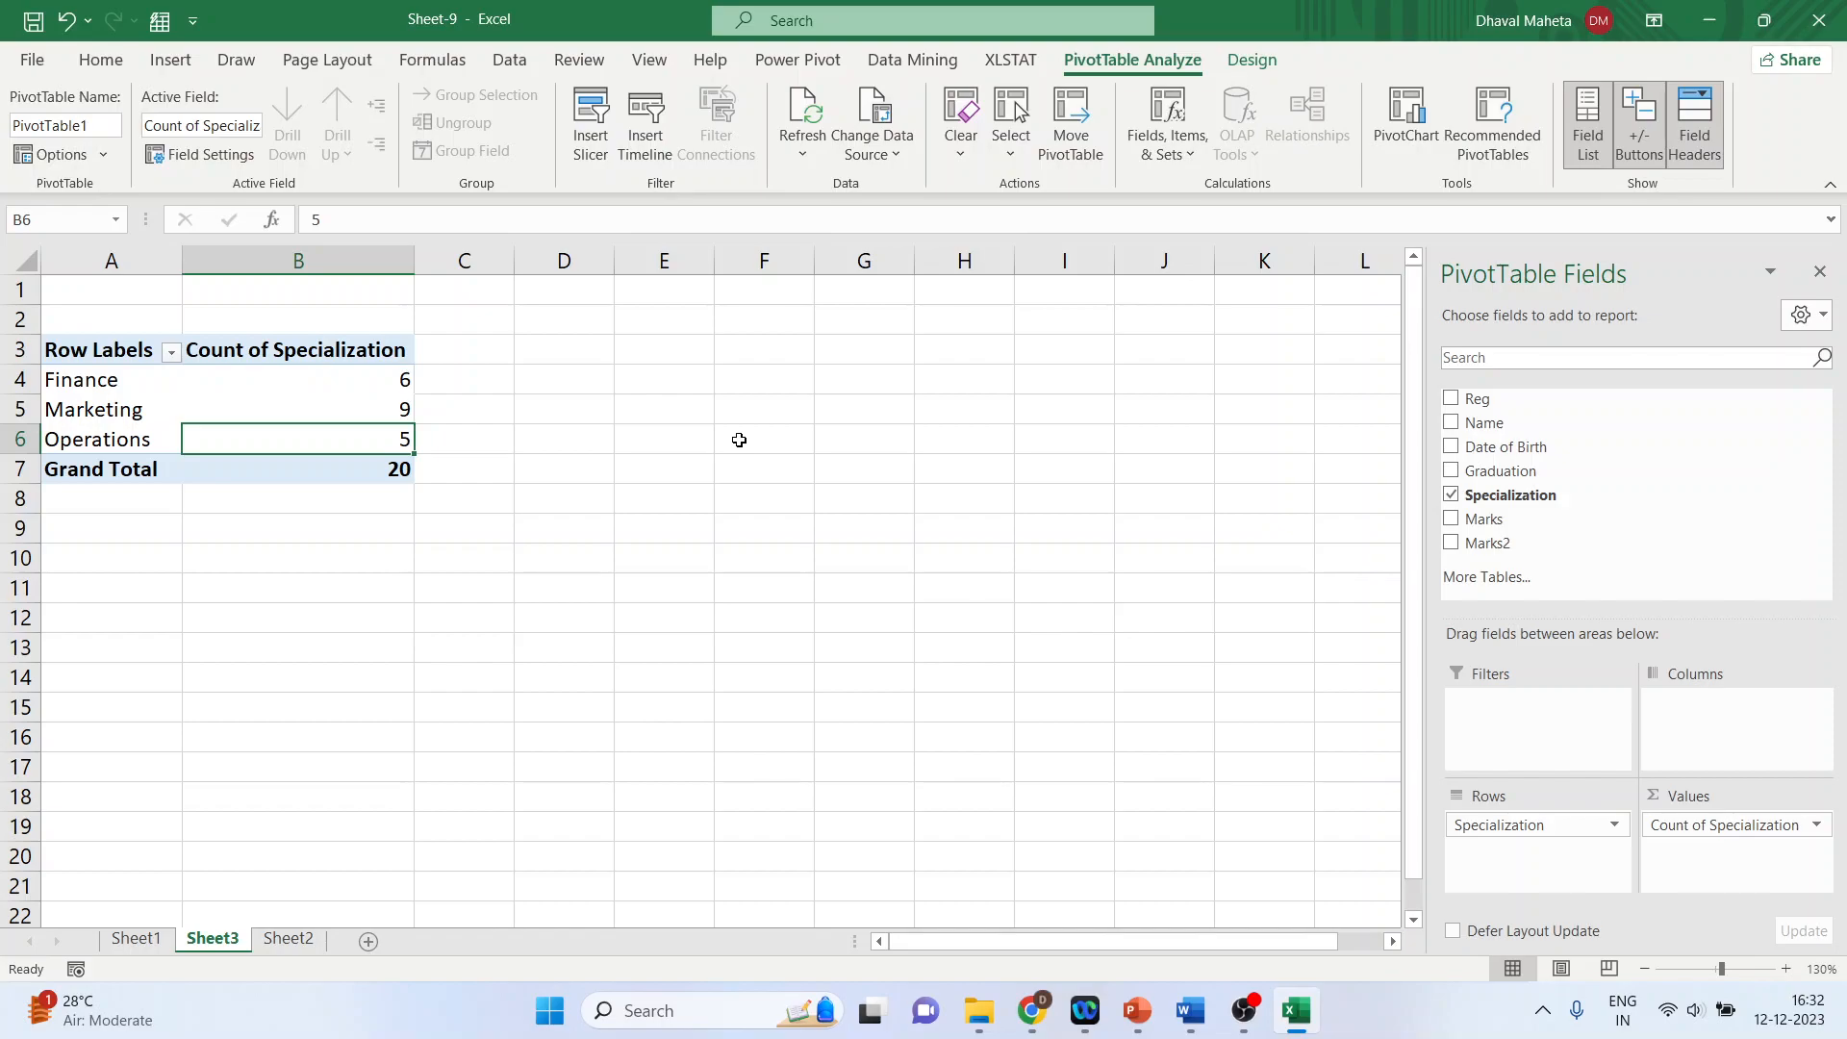
double_click(371, 385)
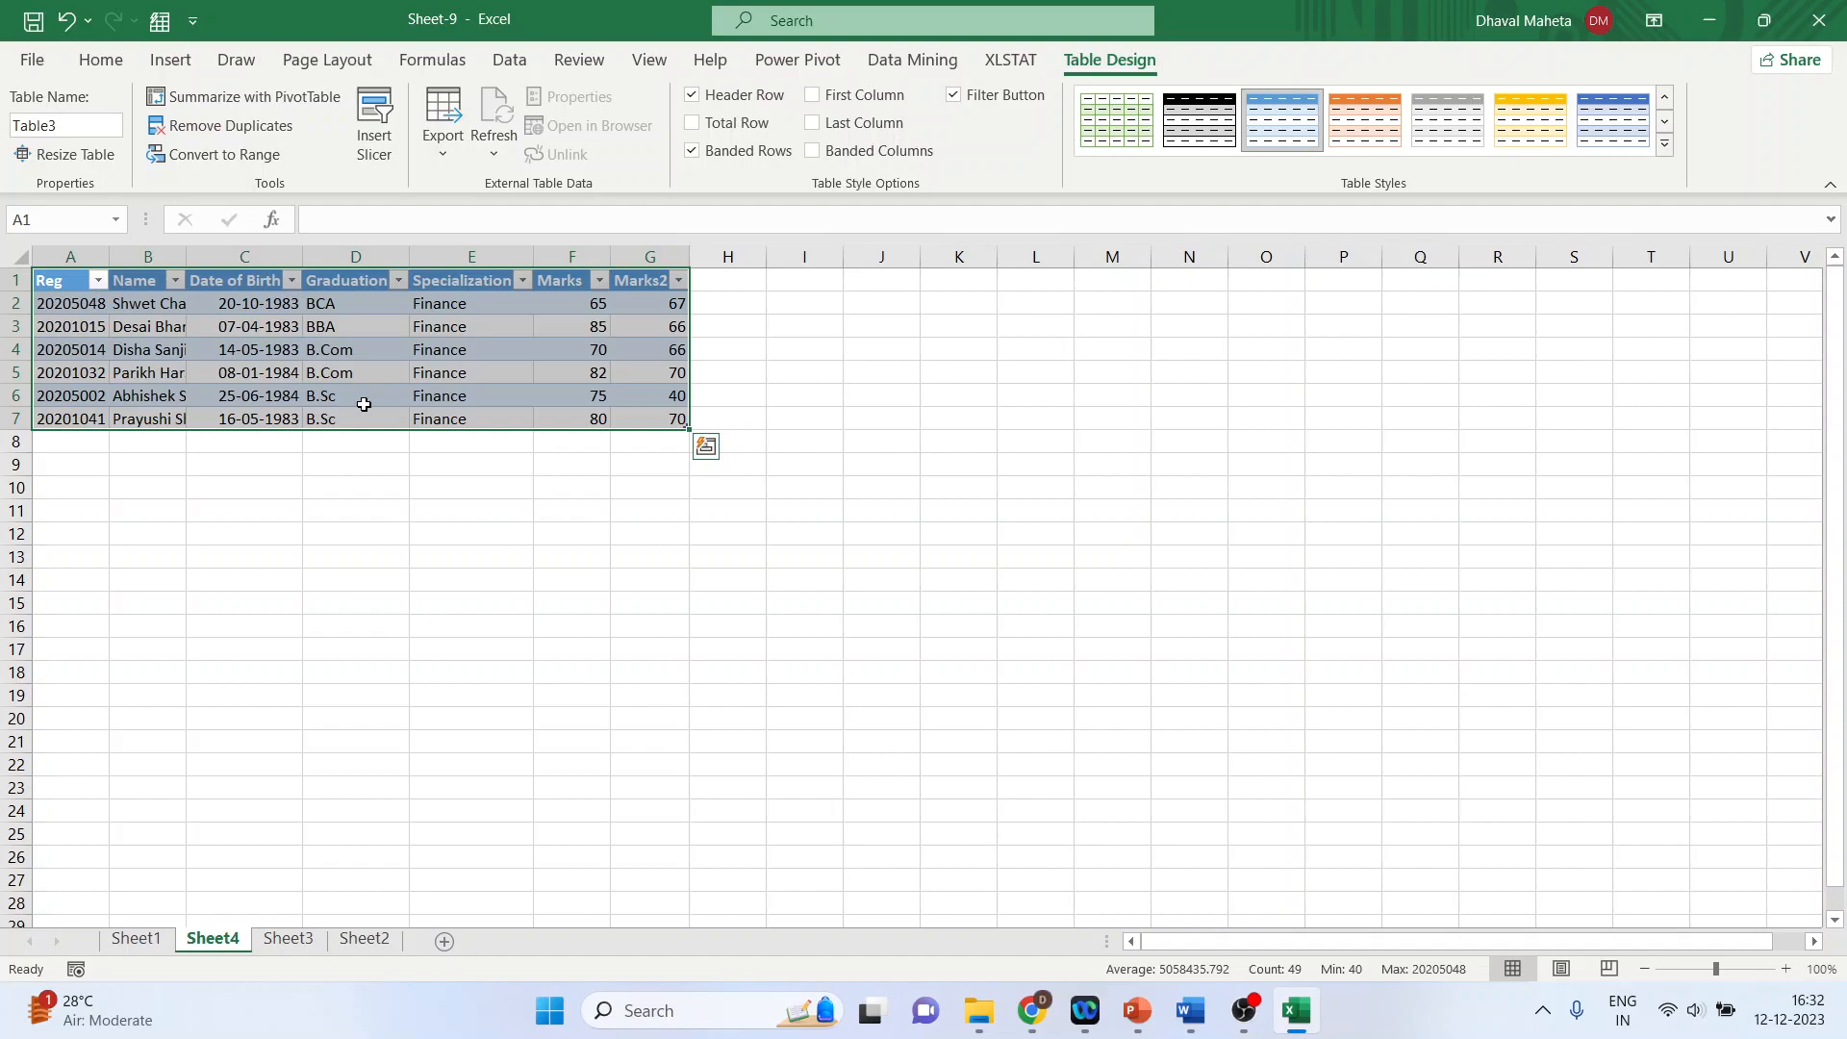
click(283, 942)
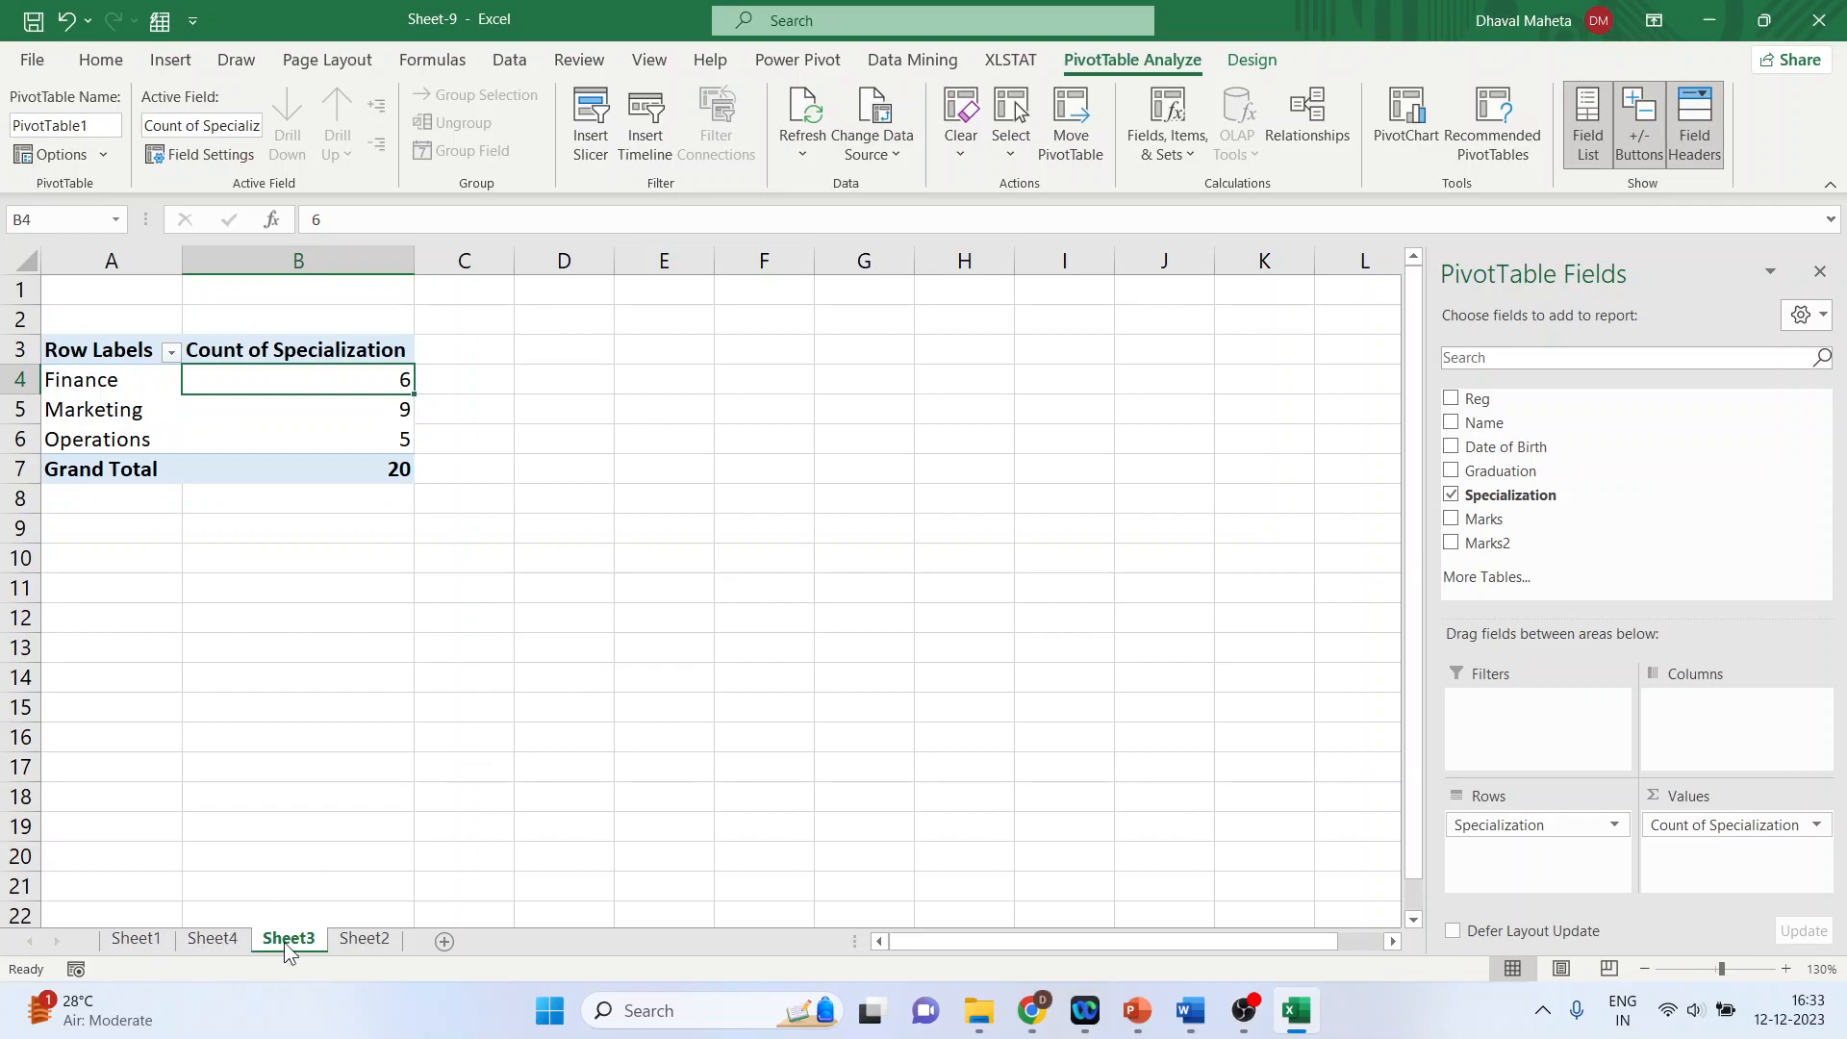
- Compare Graduation with Specialization in the Sheet2 source data and add Graduation to the pivot table's columns
click(366, 939)
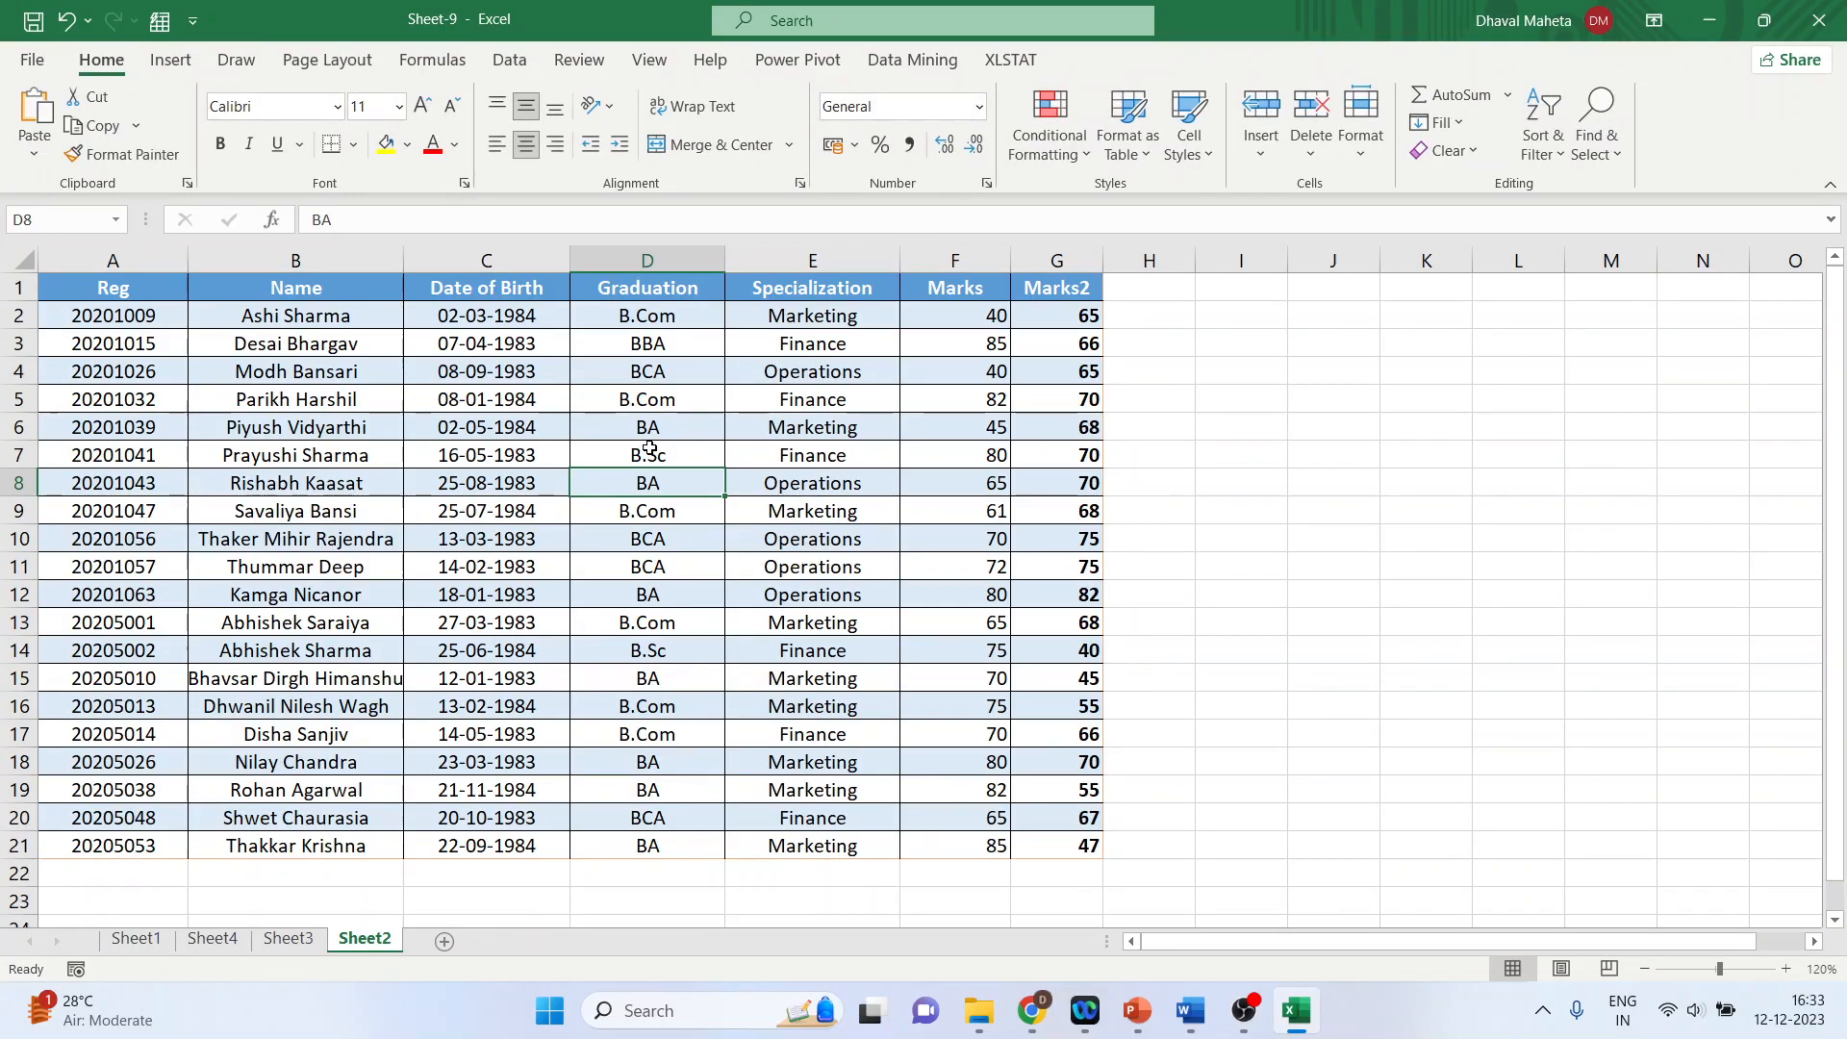
click(674, 321)
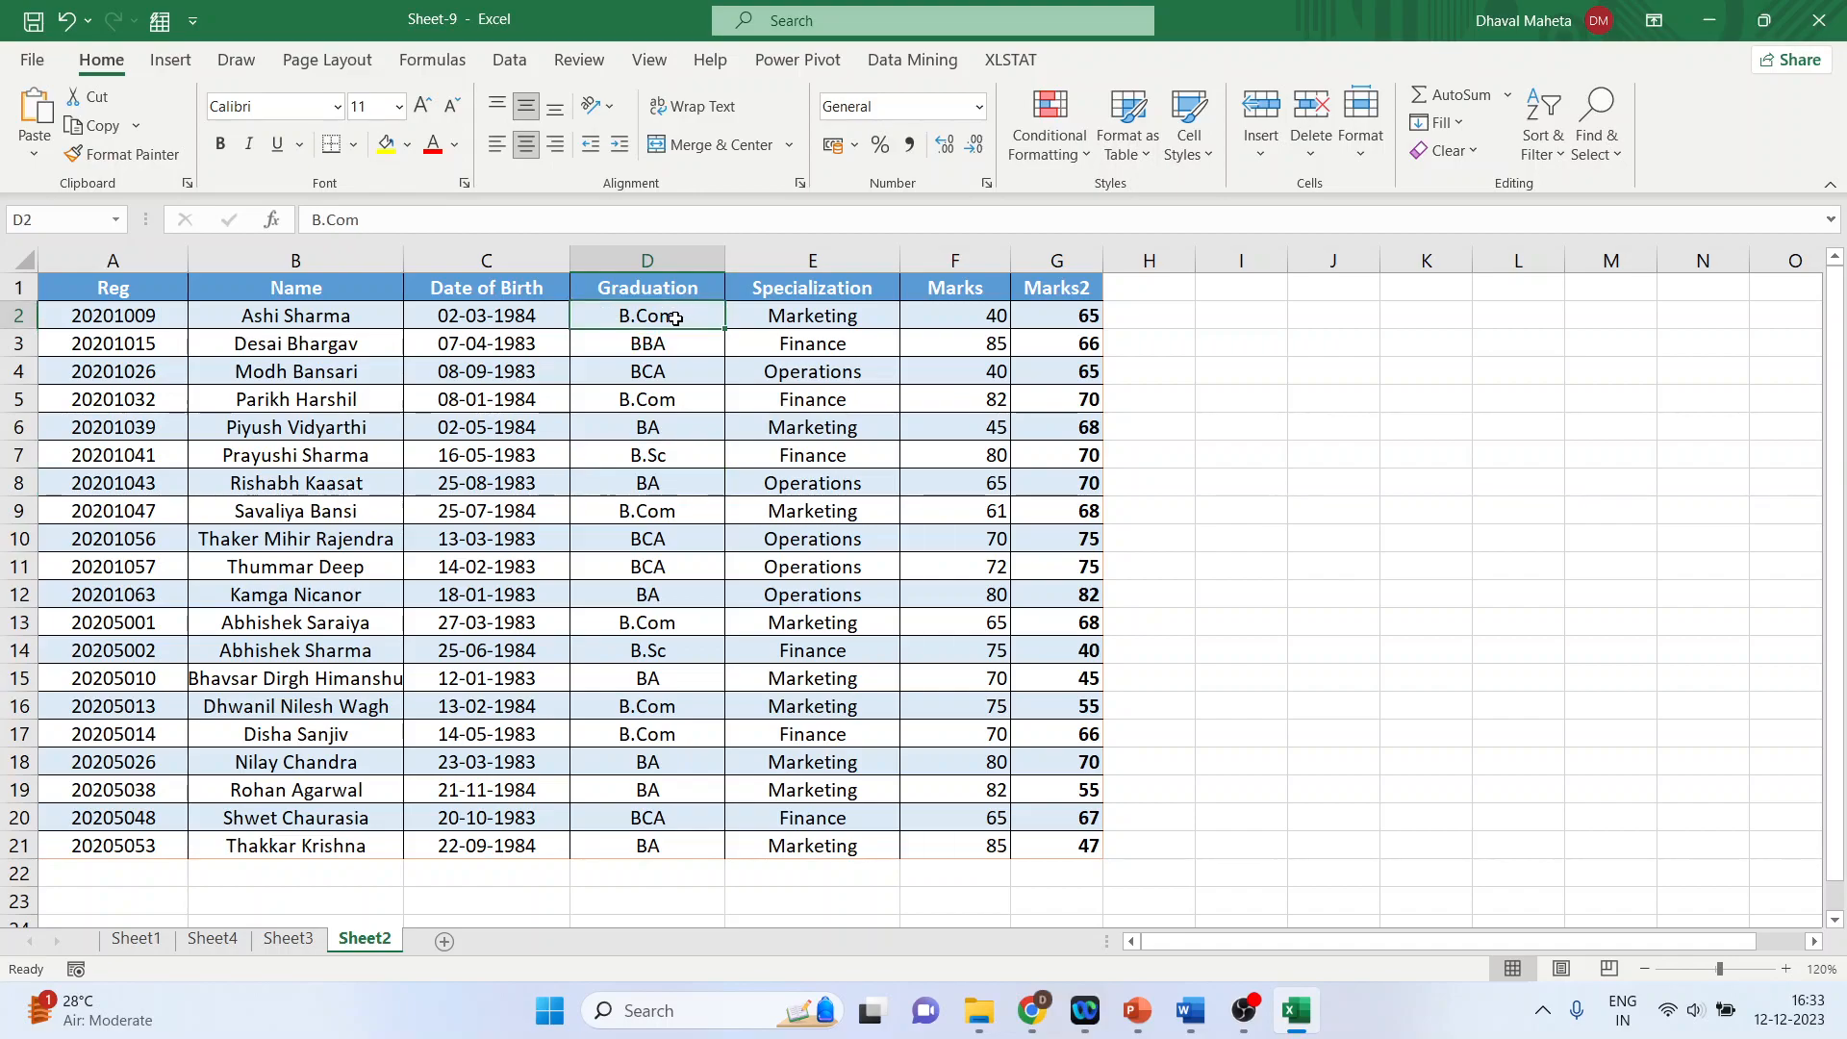
click(810, 321)
click(653, 318)
click(795, 401)
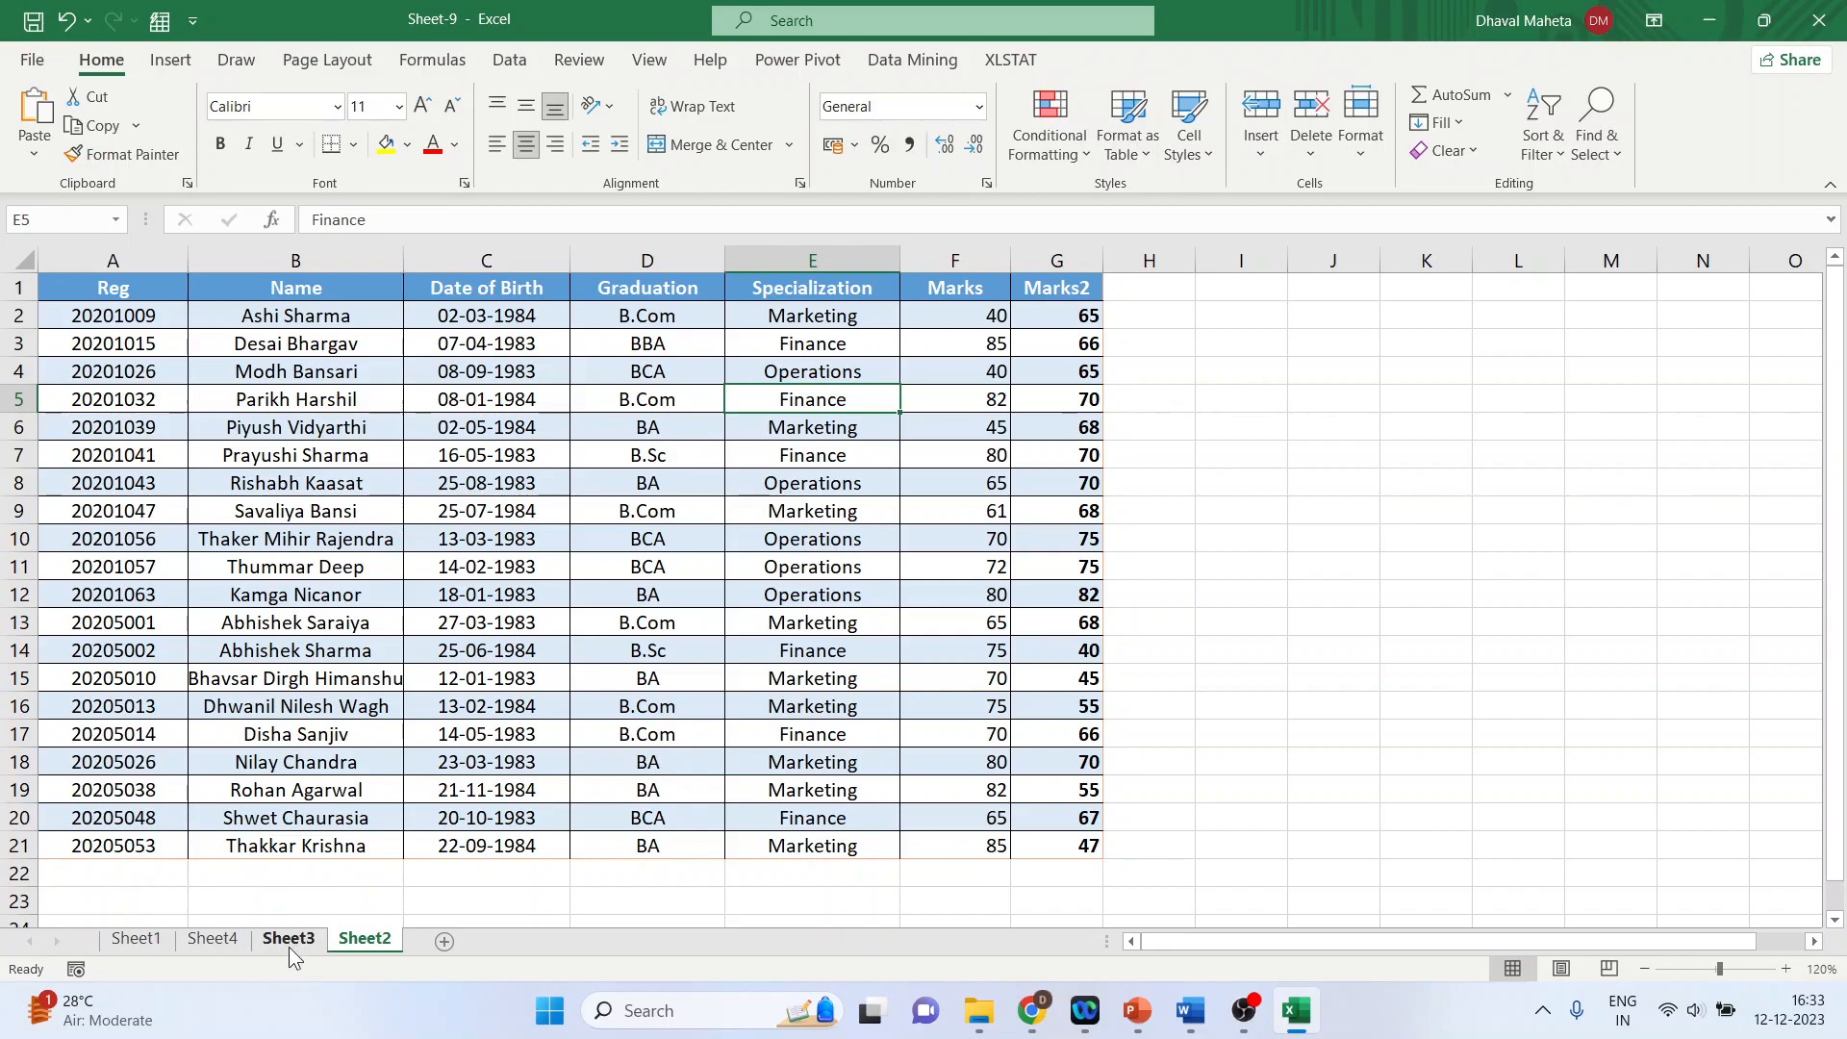
click(263, 947)
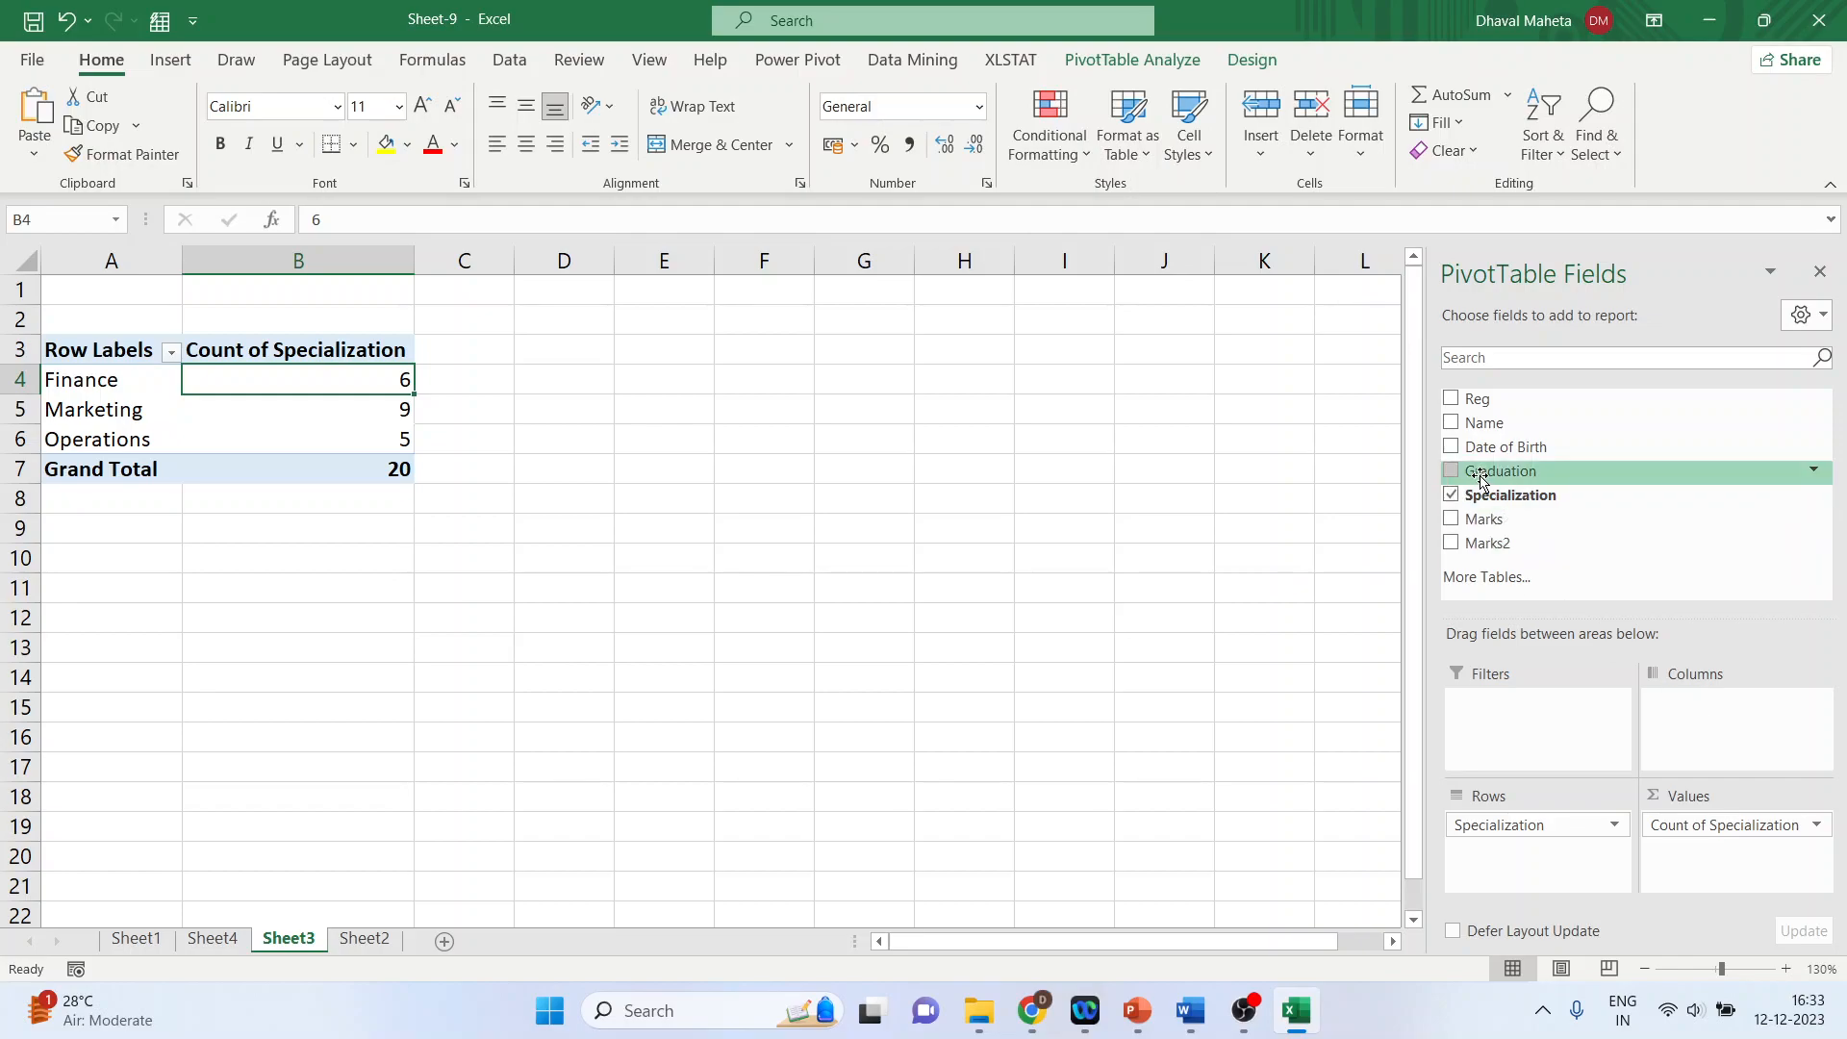
drag(1479, 478, 1685, 710)
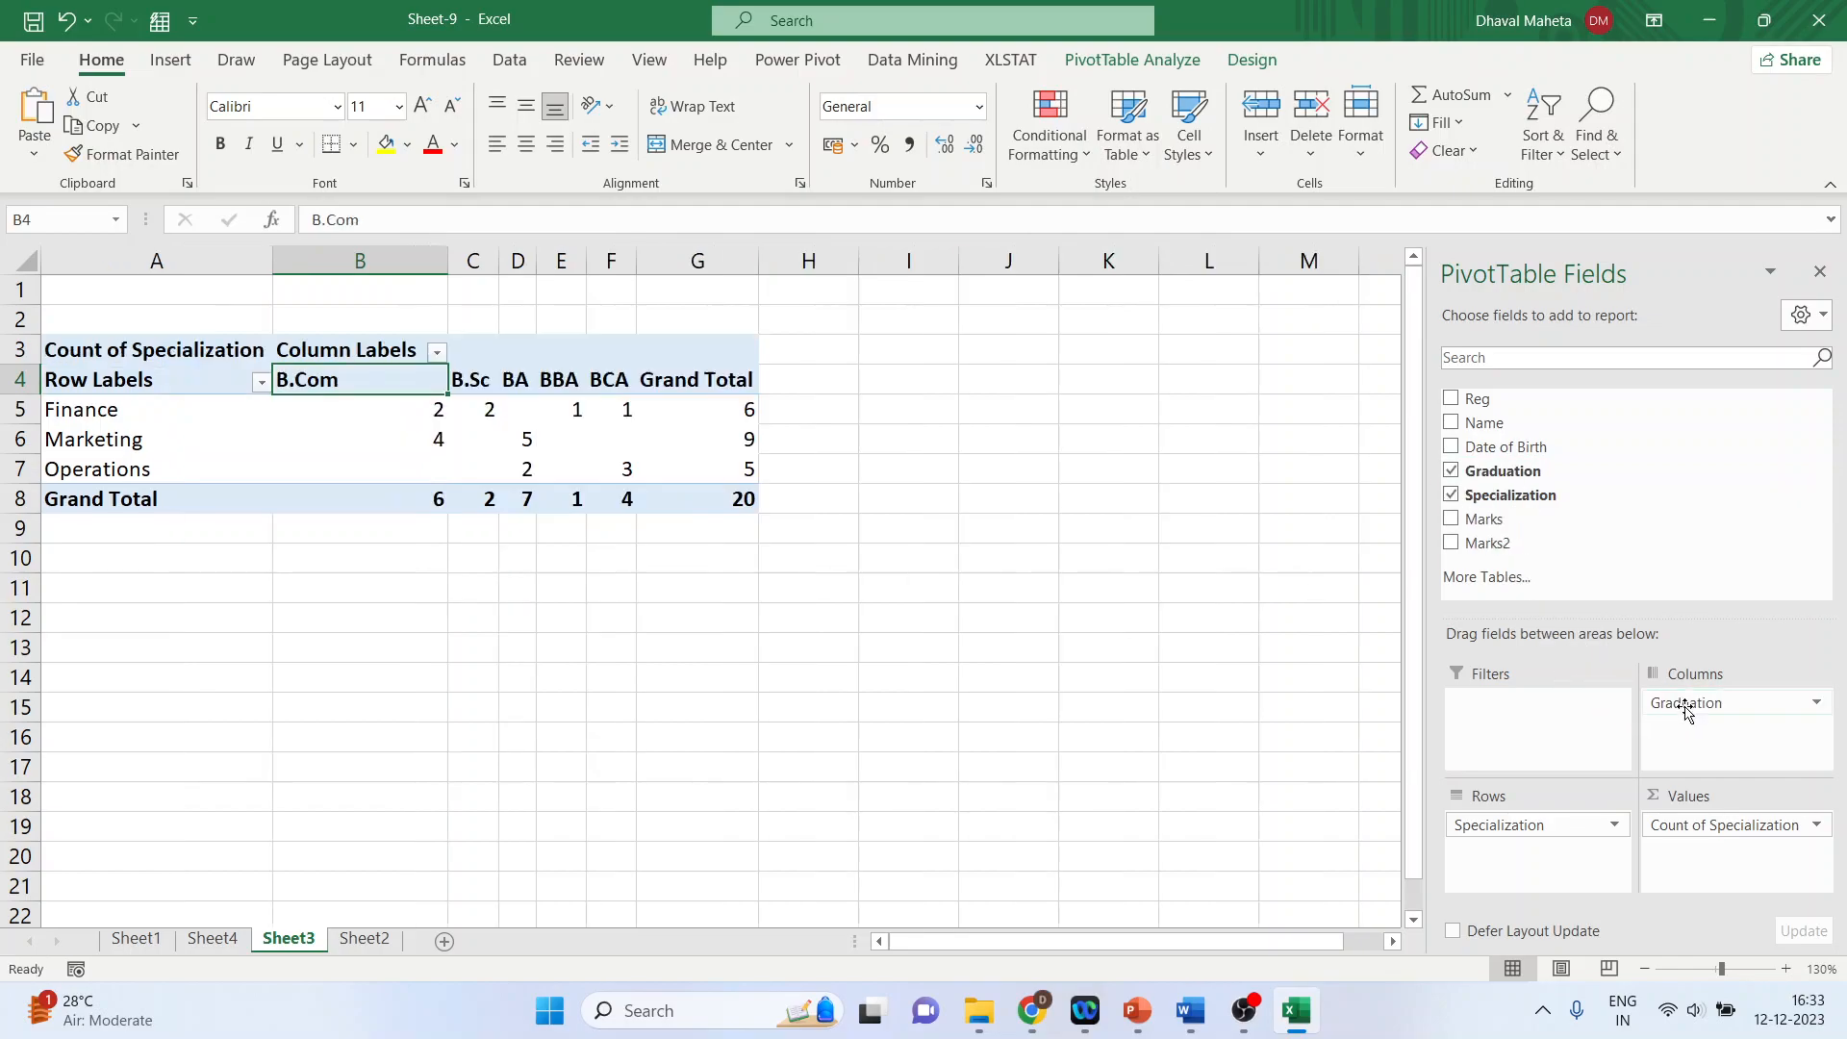
- Extract the records behind the Finance B.Sc count onto a new sheet and return to the pivot table
click(422, 408)
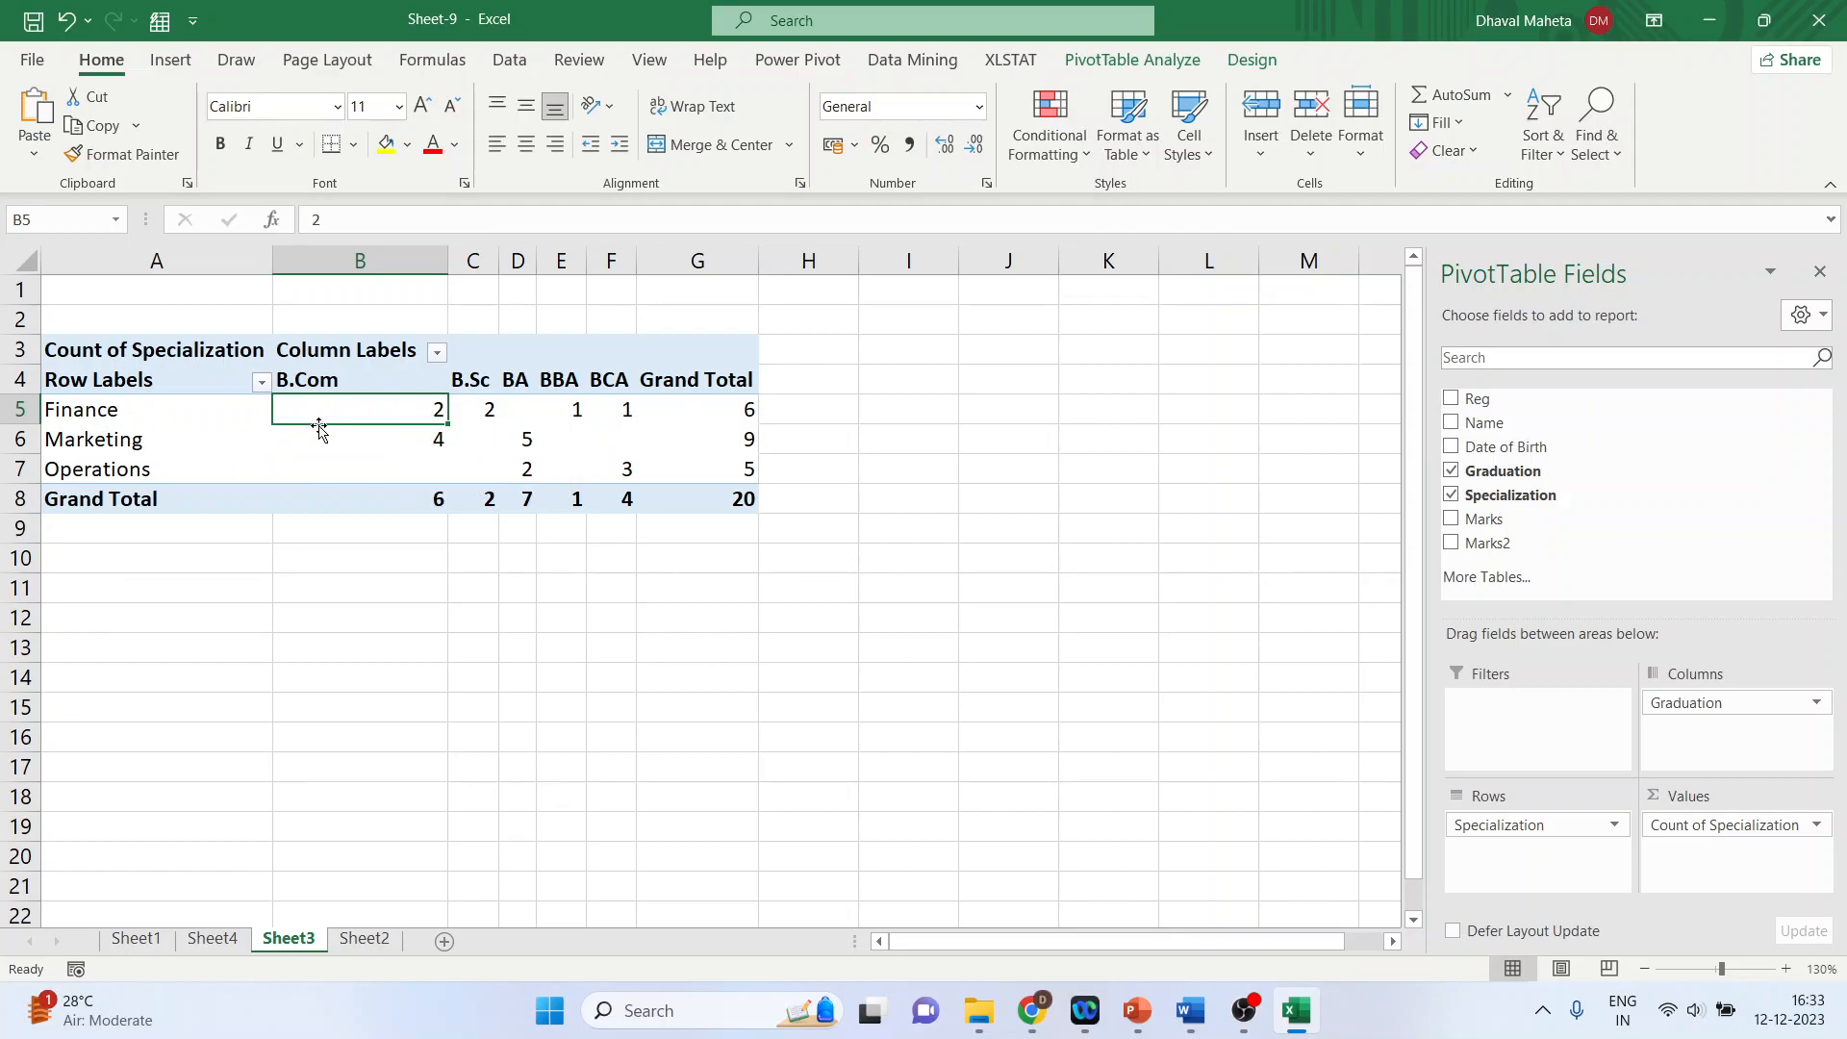
click(487, 411)
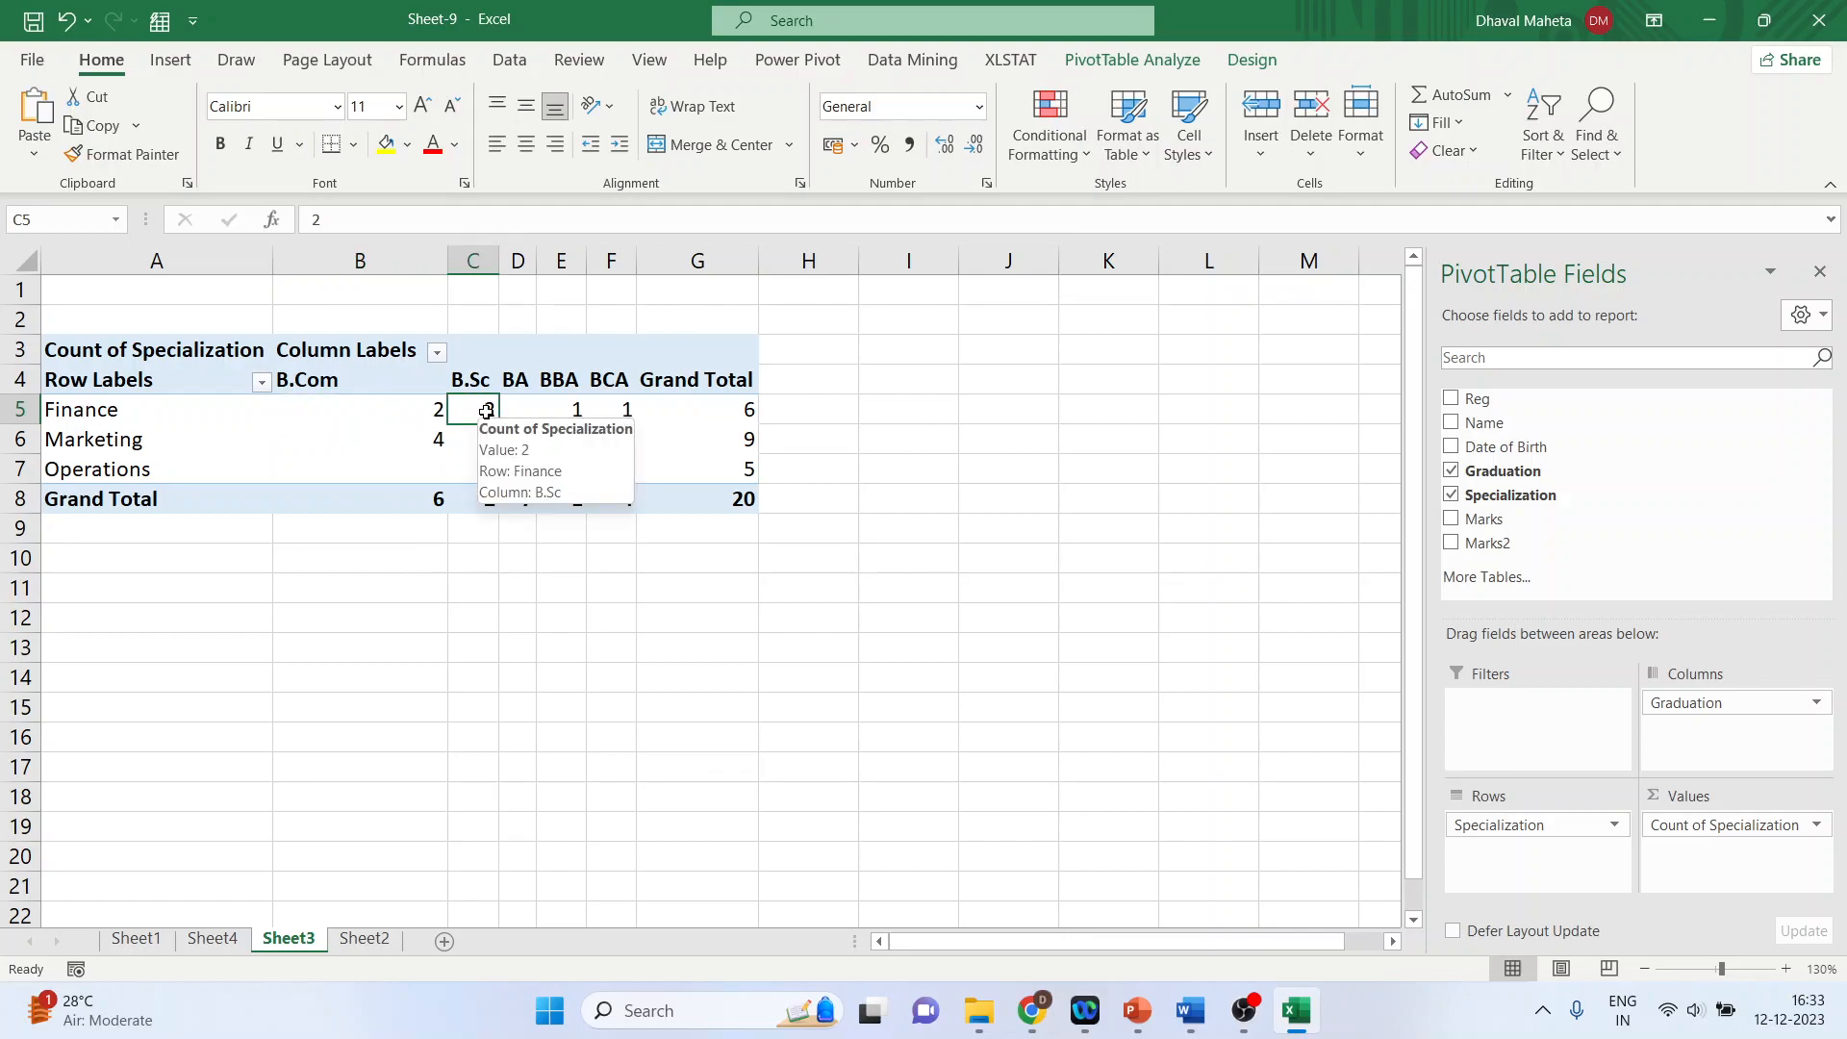
click(140, 414)
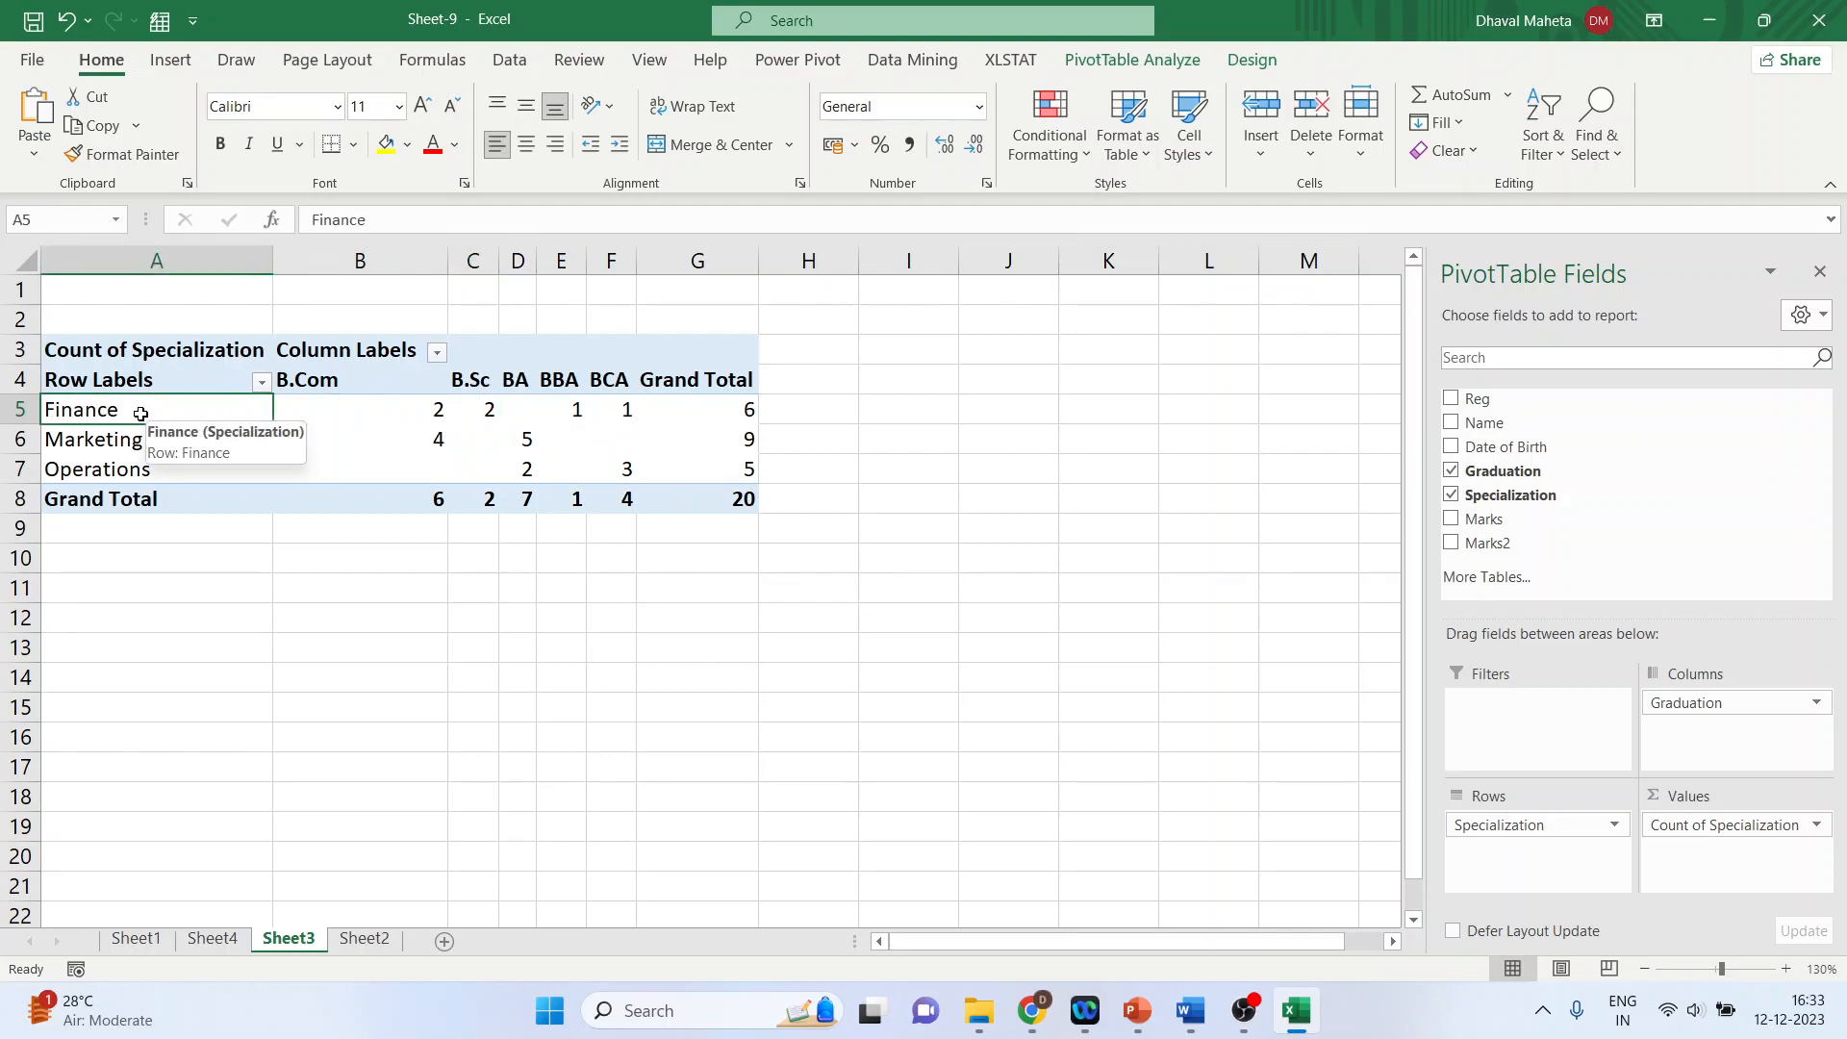
double_click(487, 411)
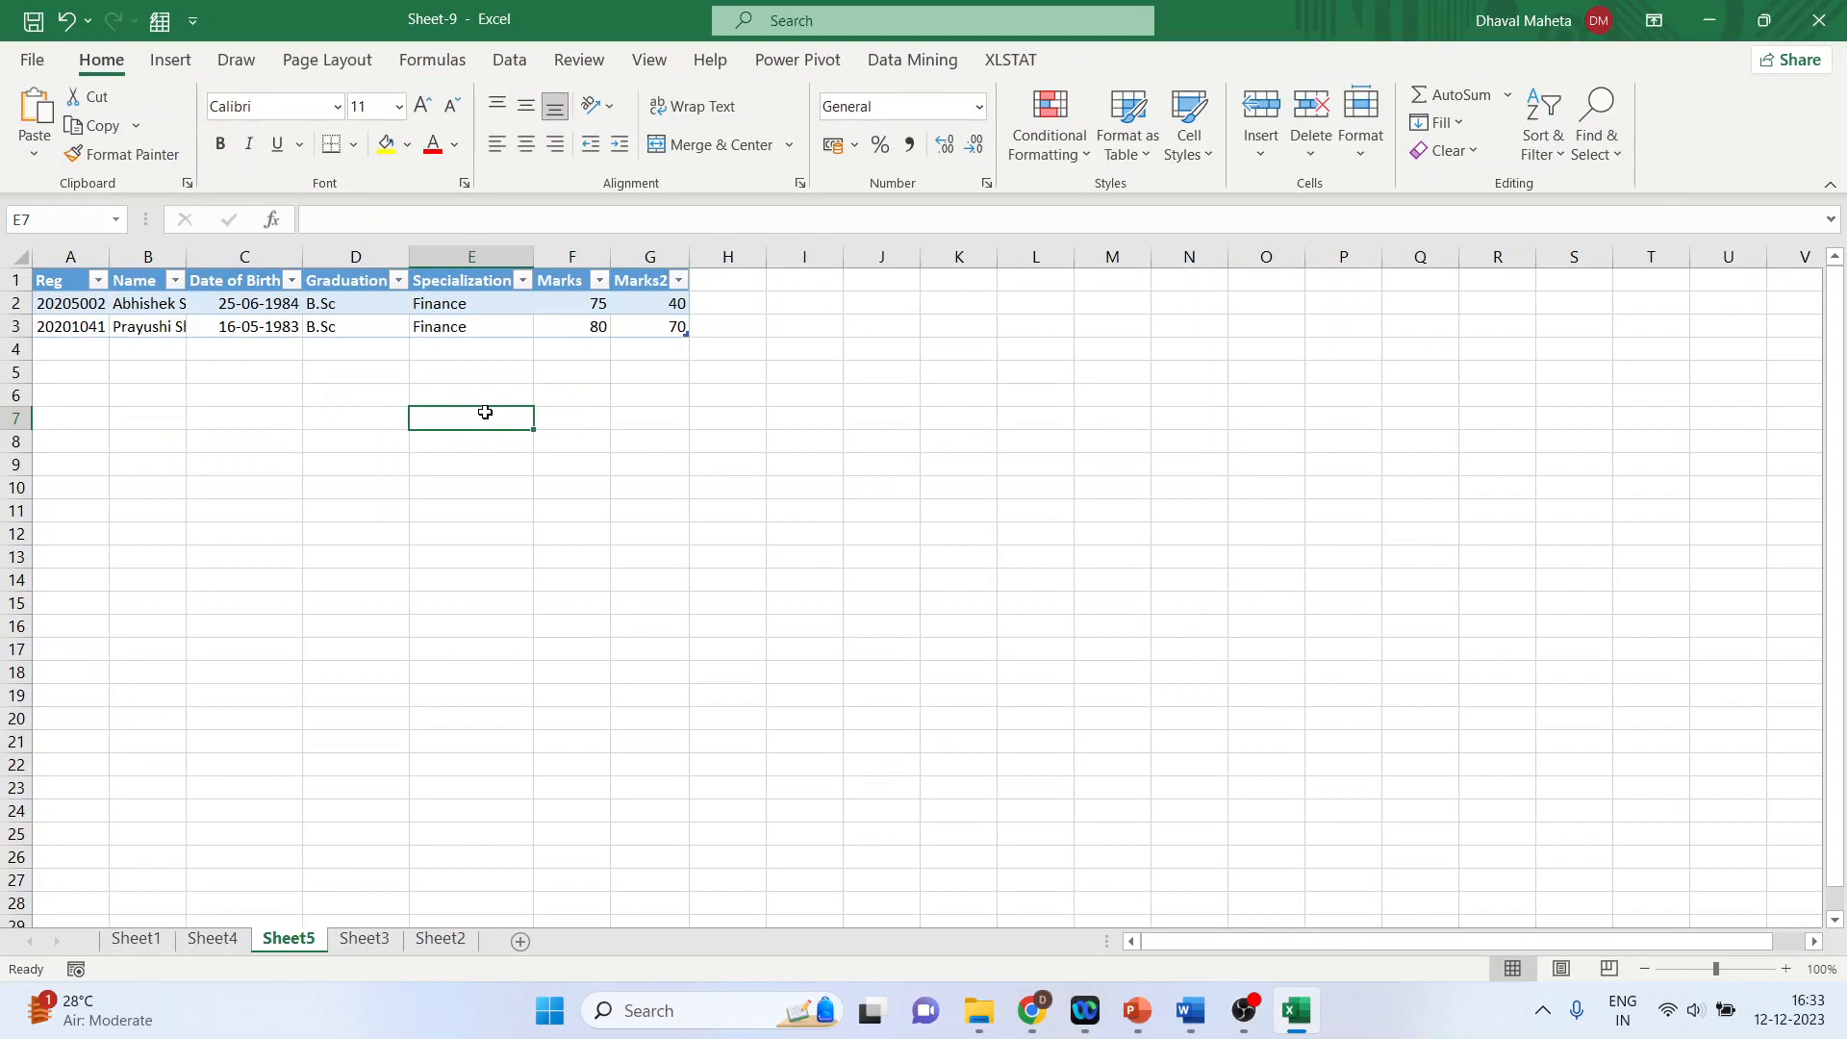
click(367, 939)
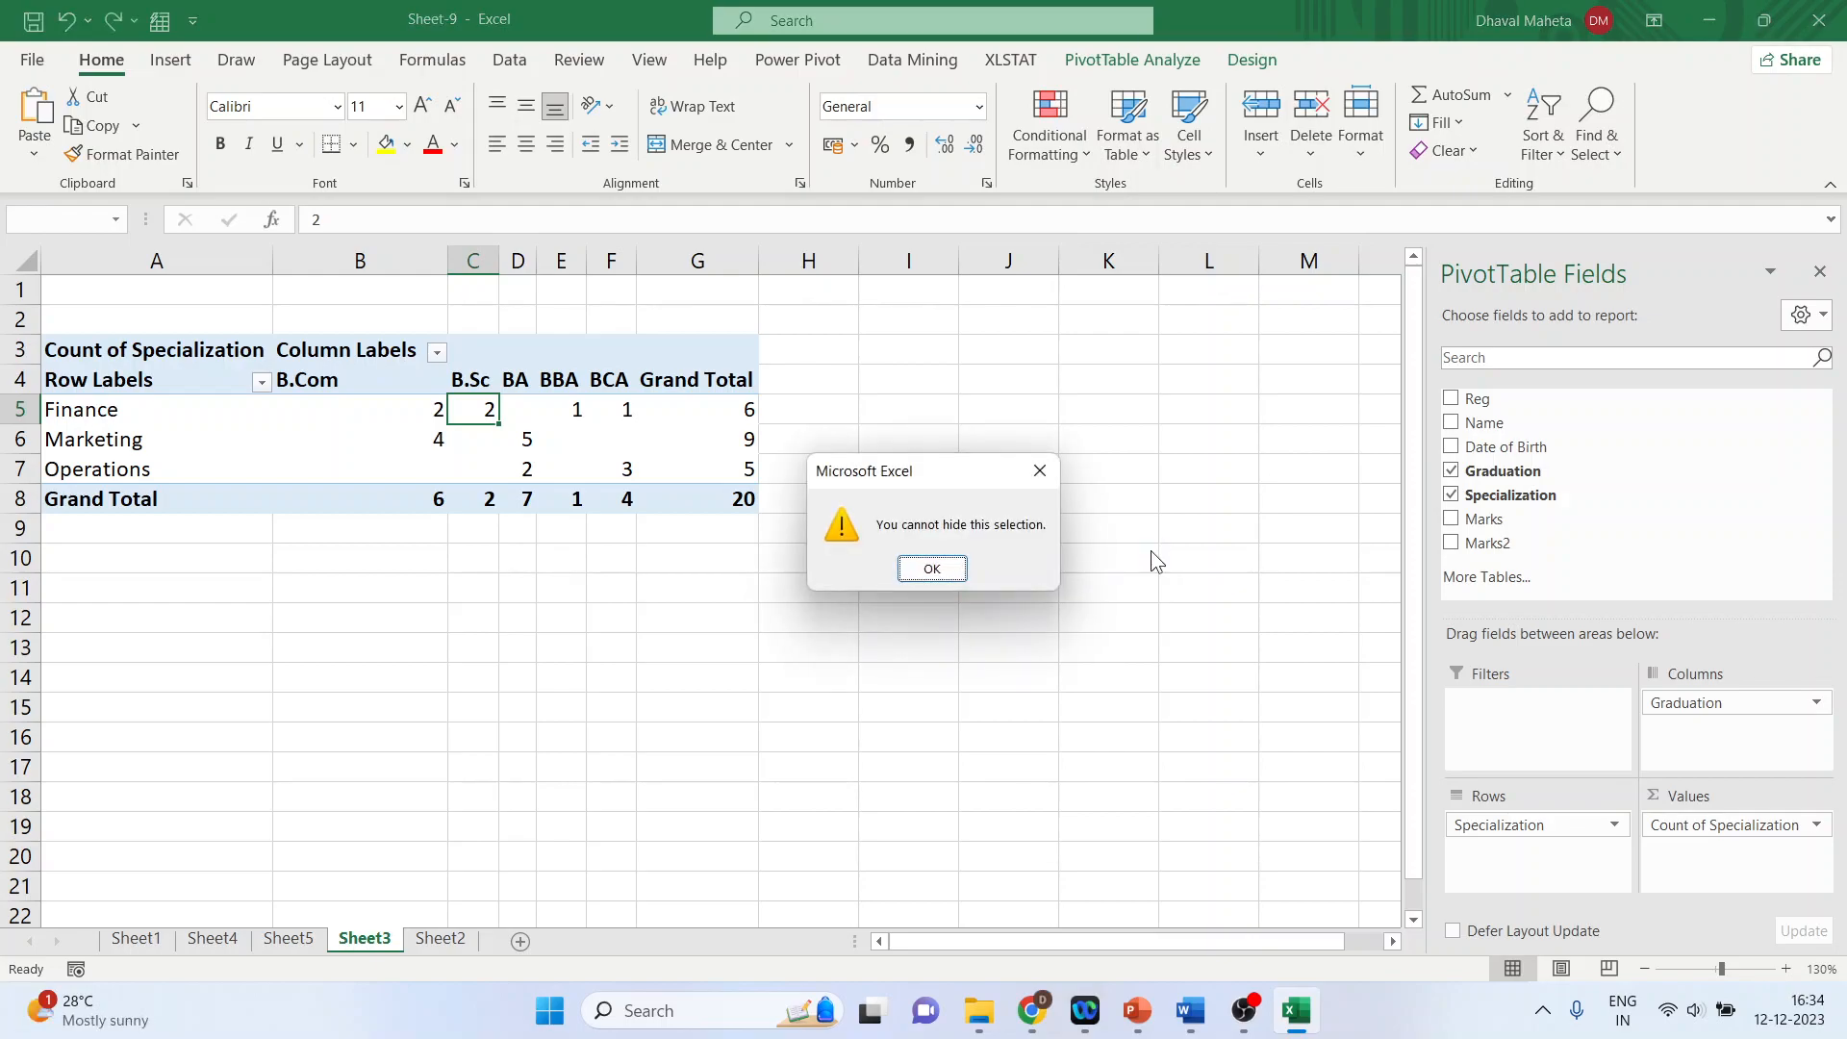
click(938, 570)
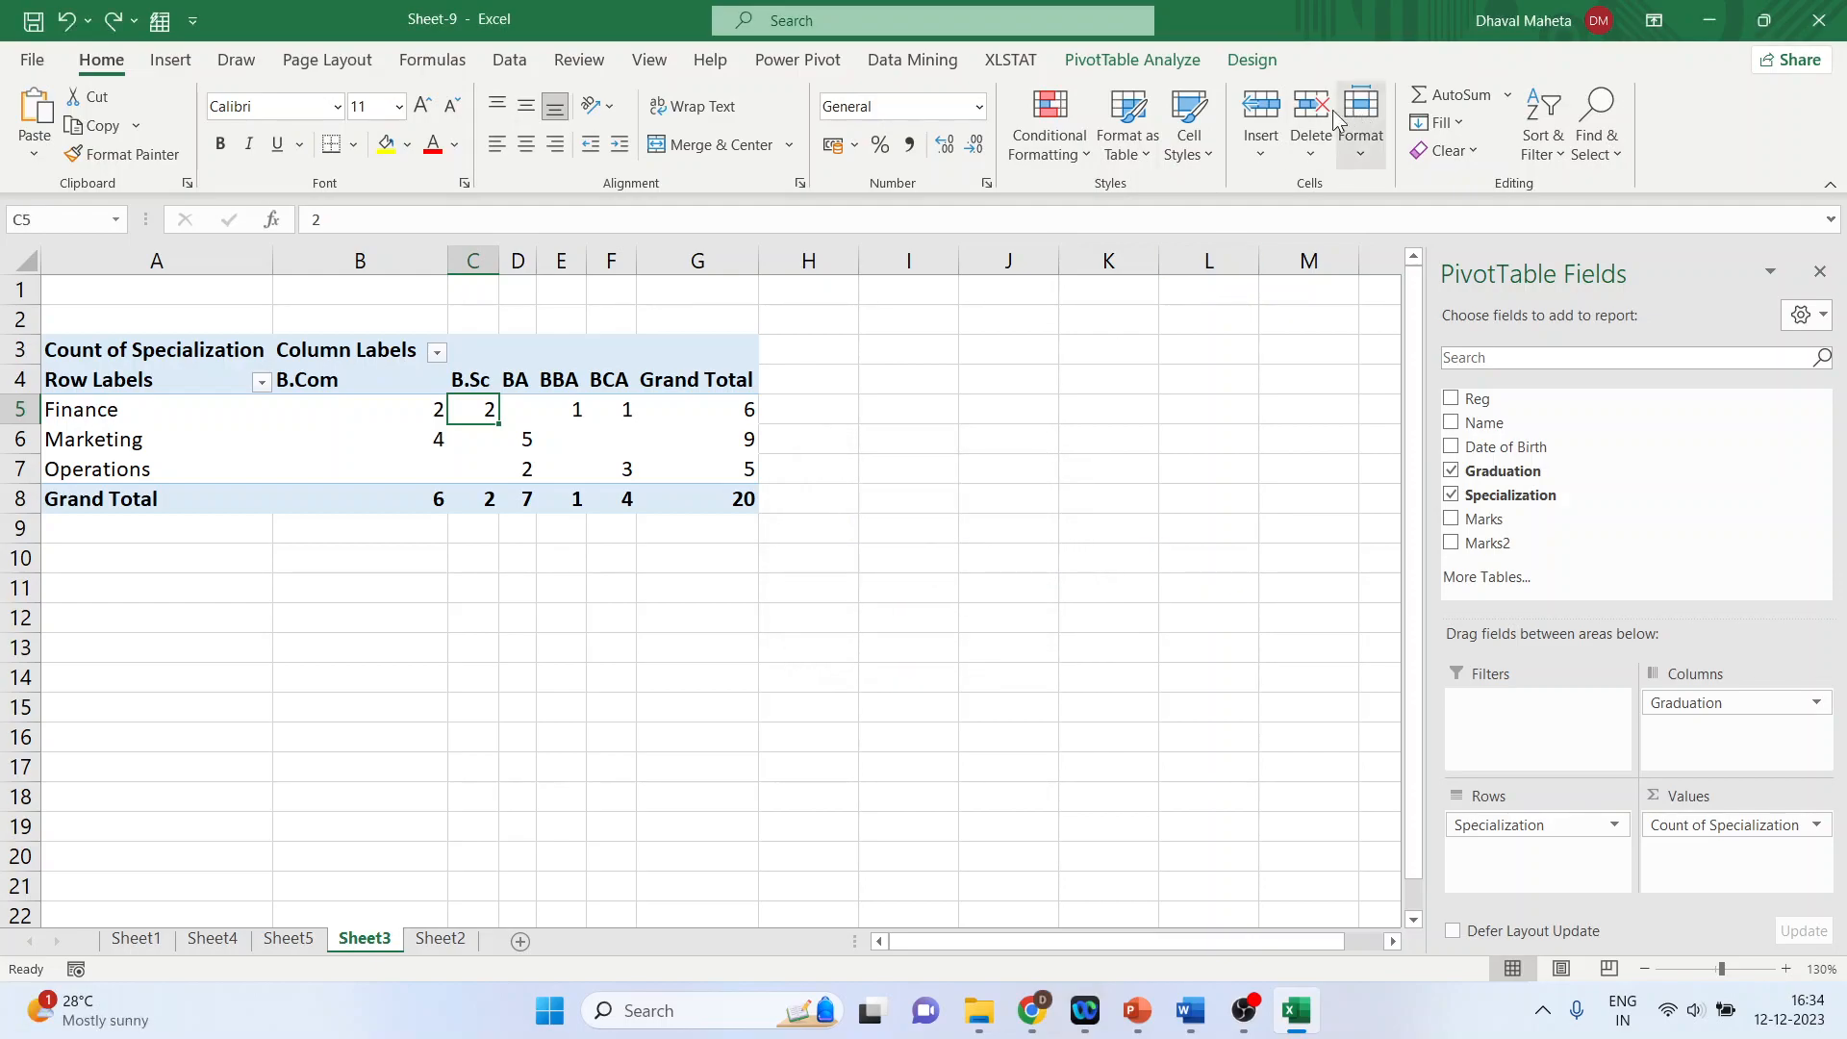
- Set the pivot table's report layout to Outline Form so the field names replace the generic labels
click(1252, 60)
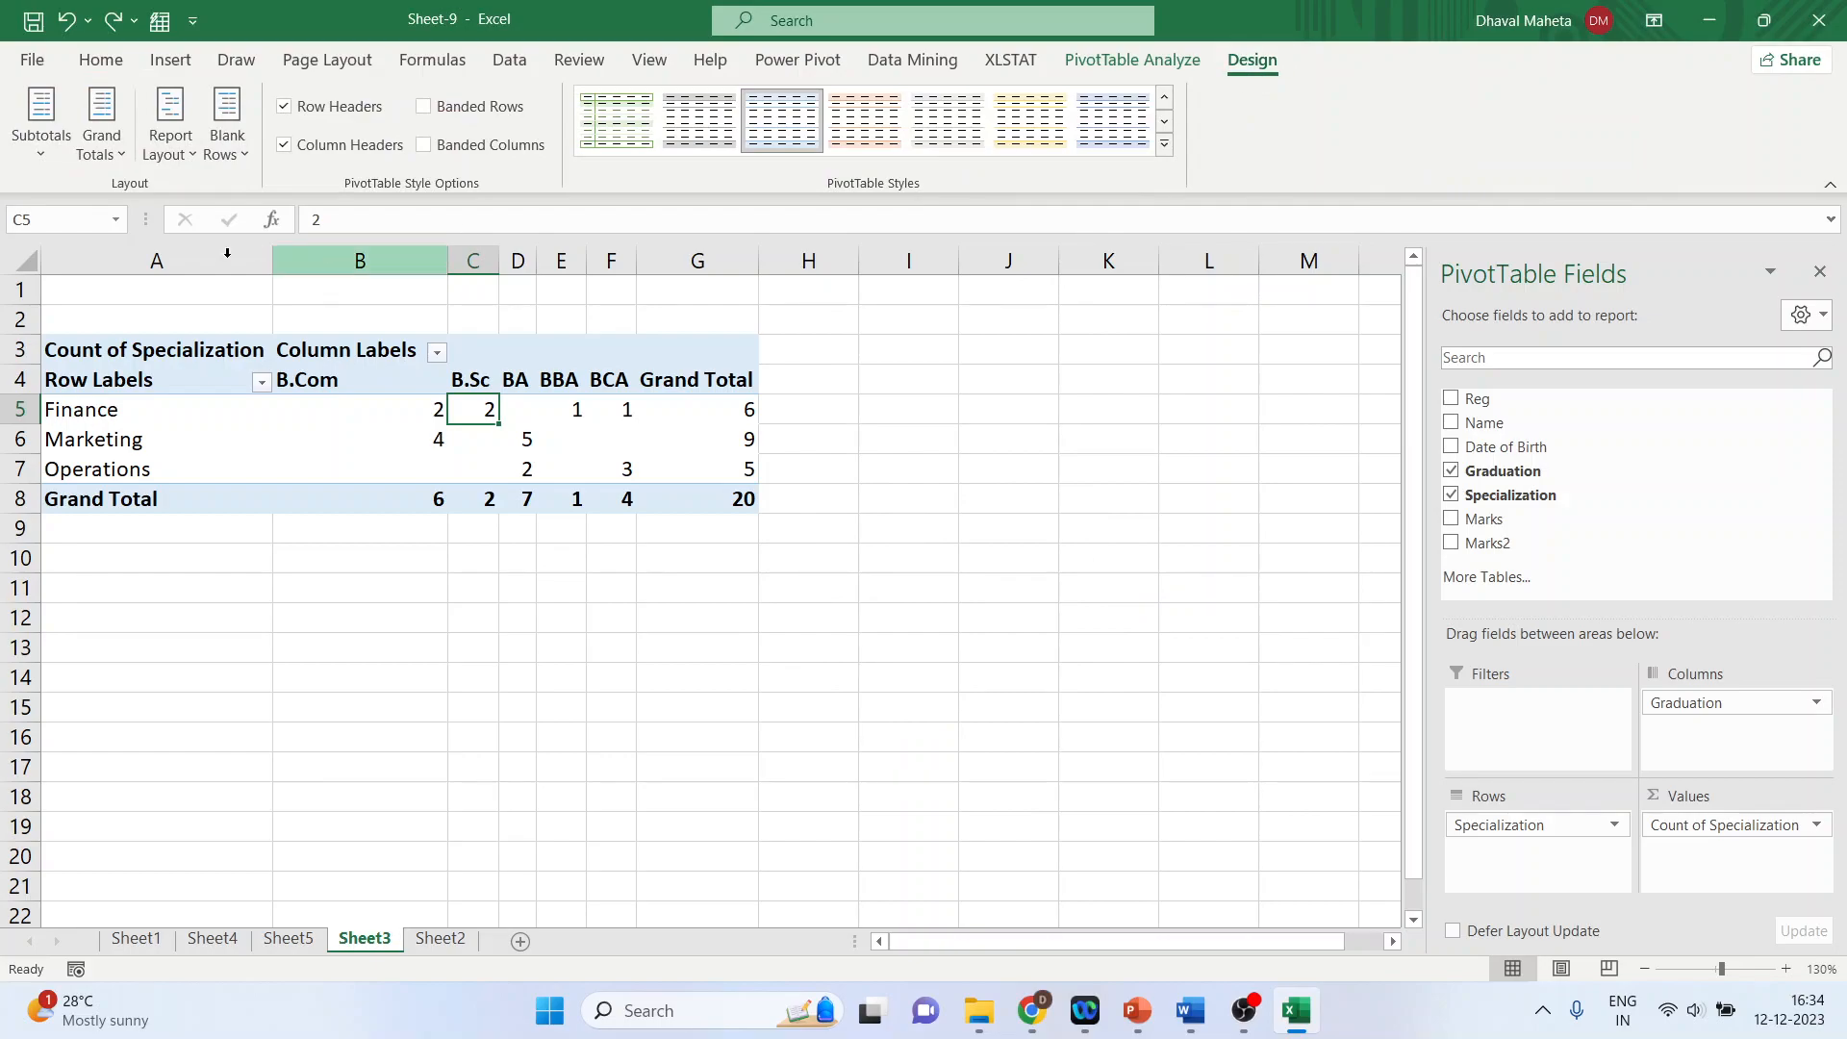
click(188, 152)
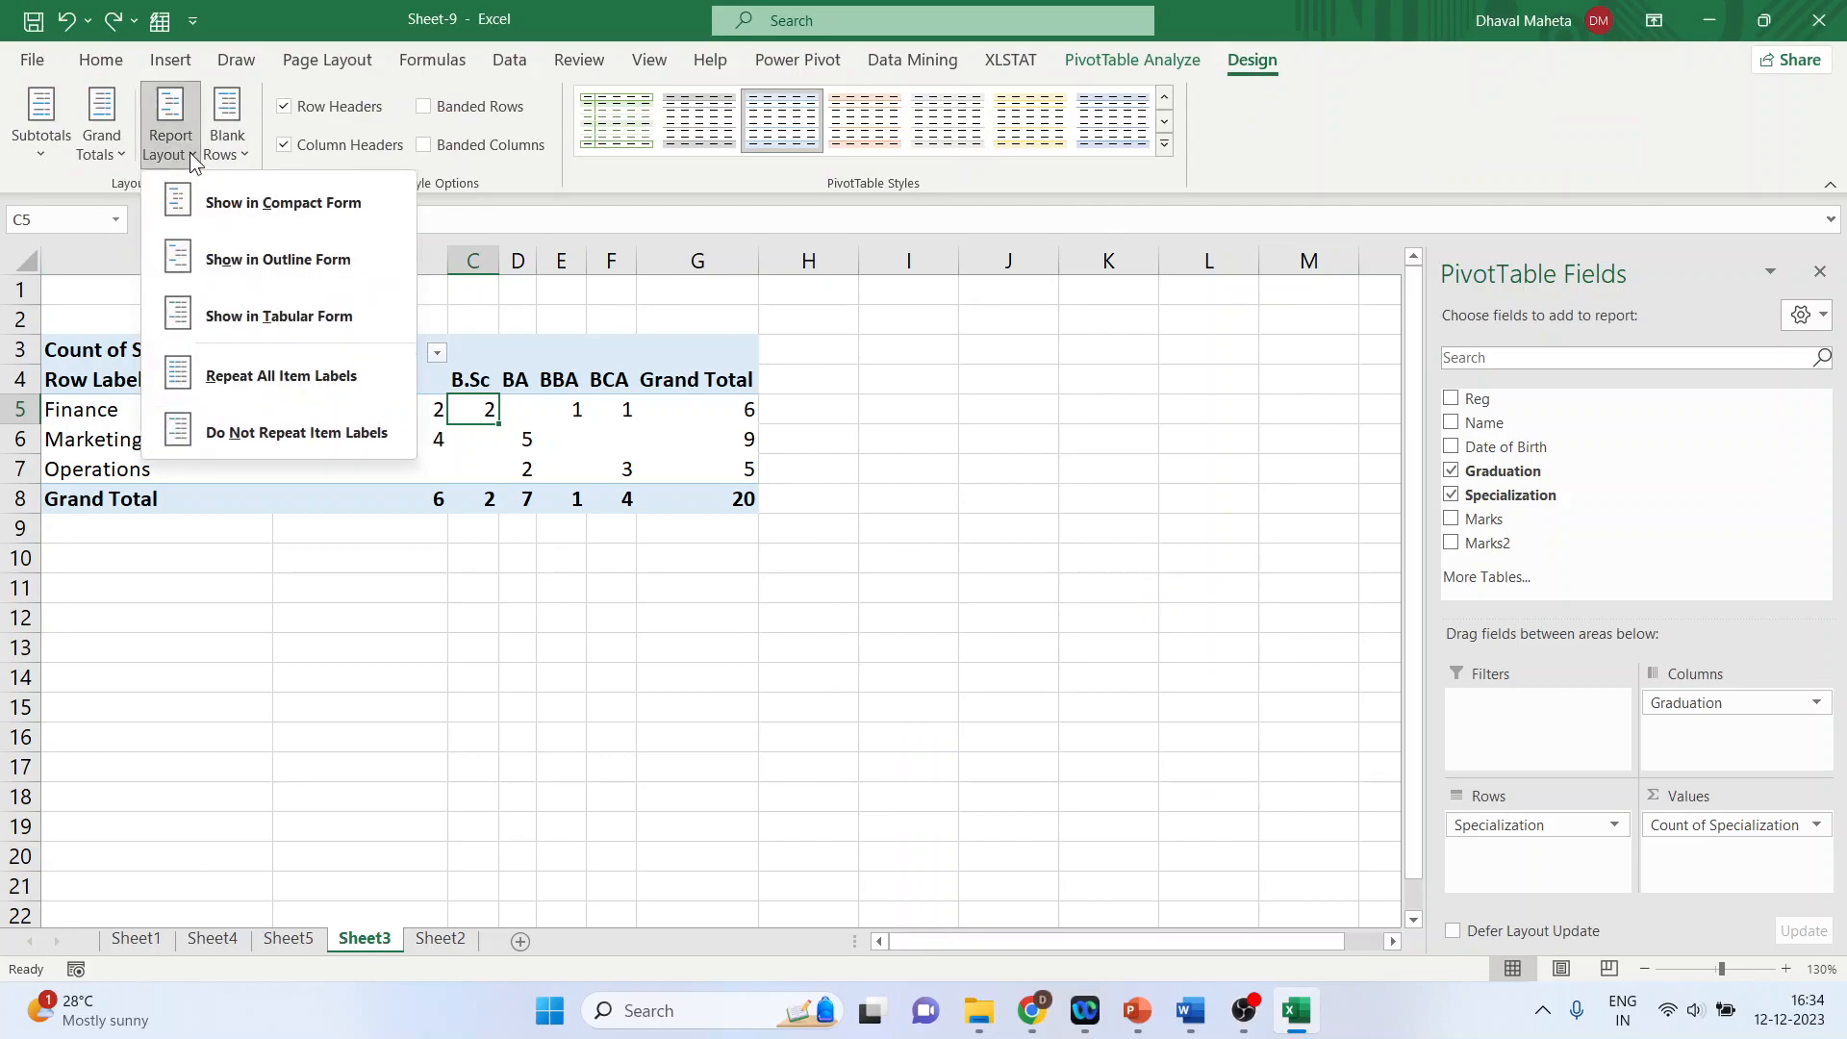
click(272, 258)
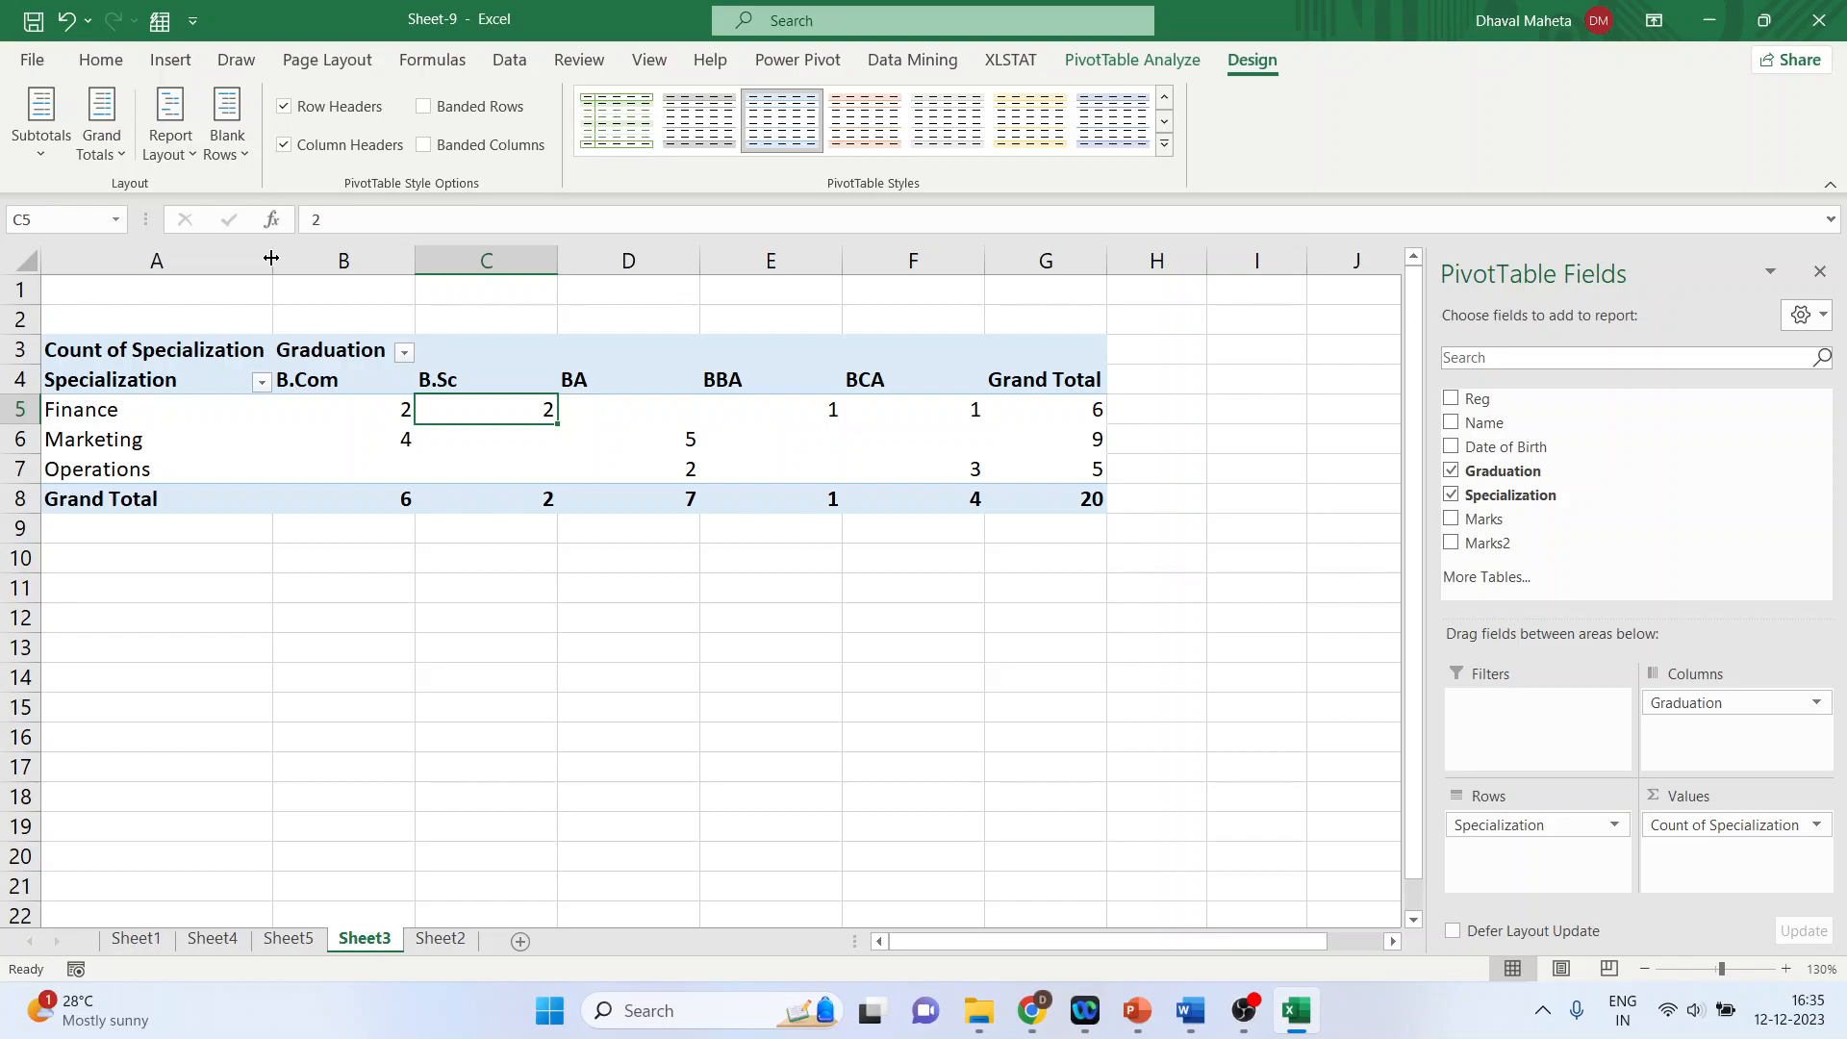
click(183, 159)
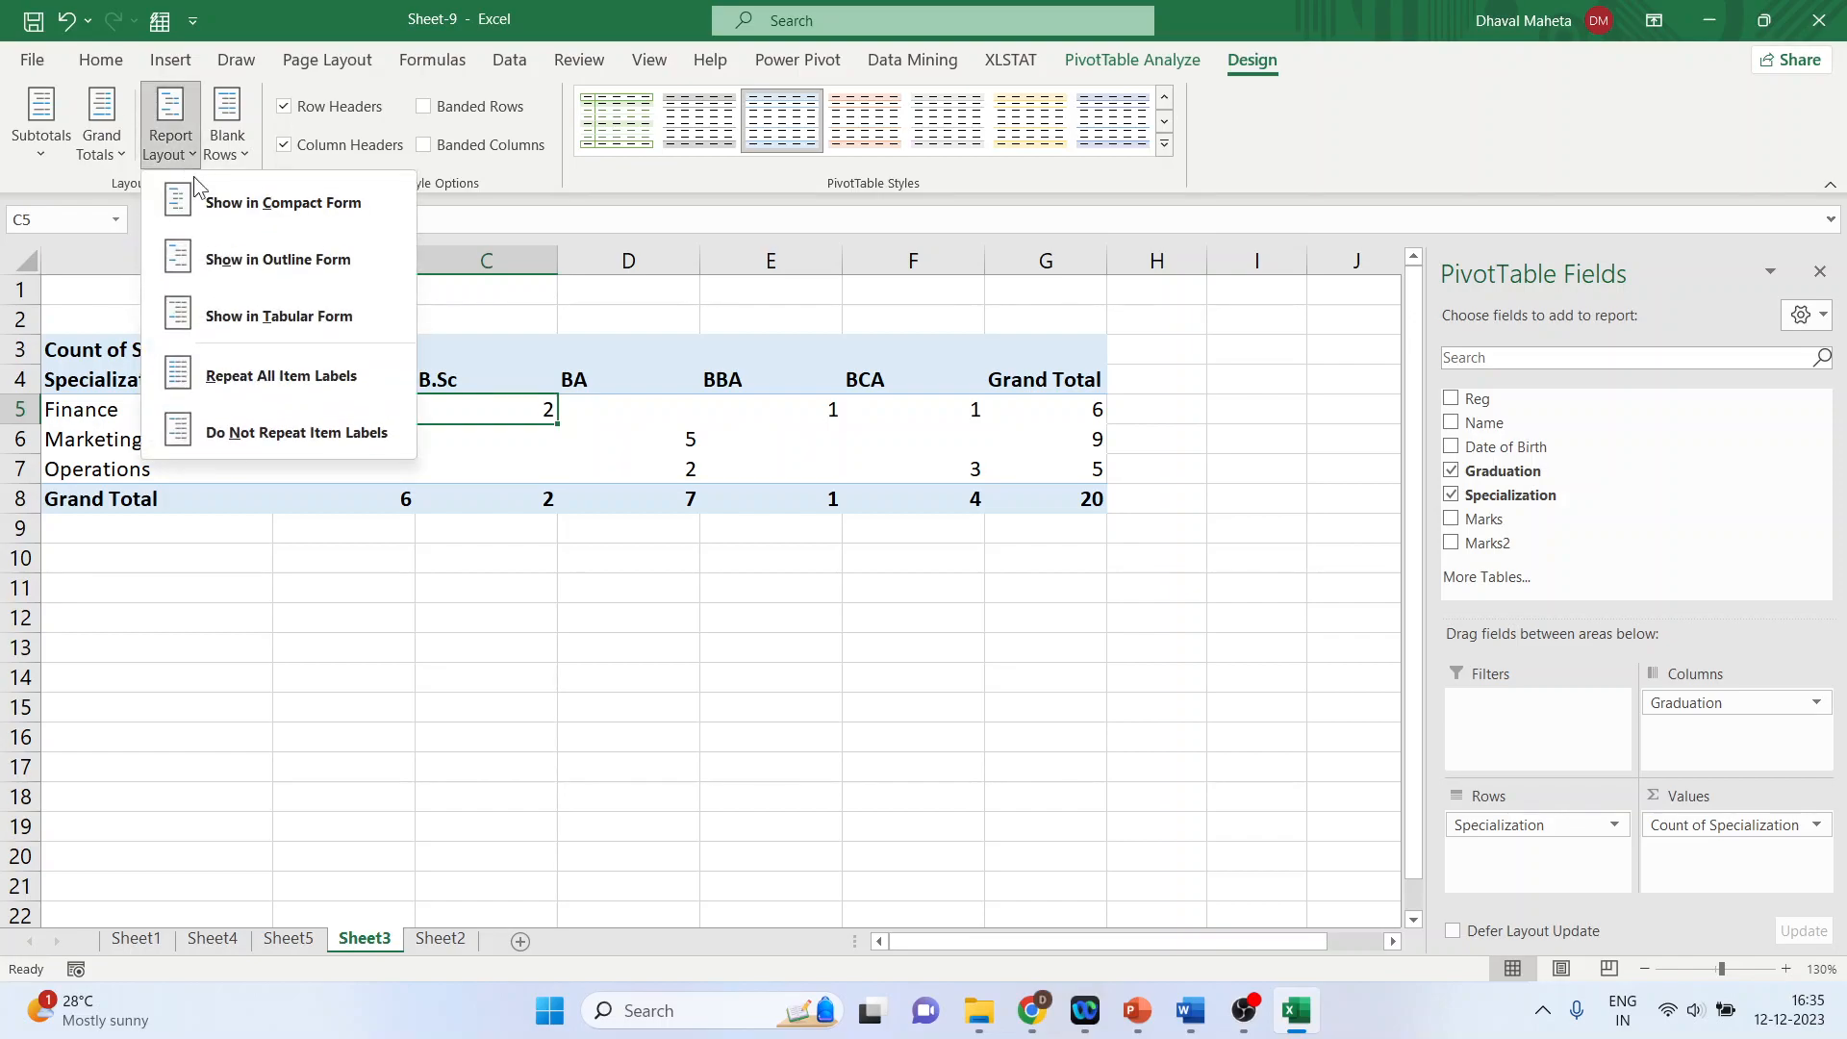
click(574, 643)
key(ctrl+minus)
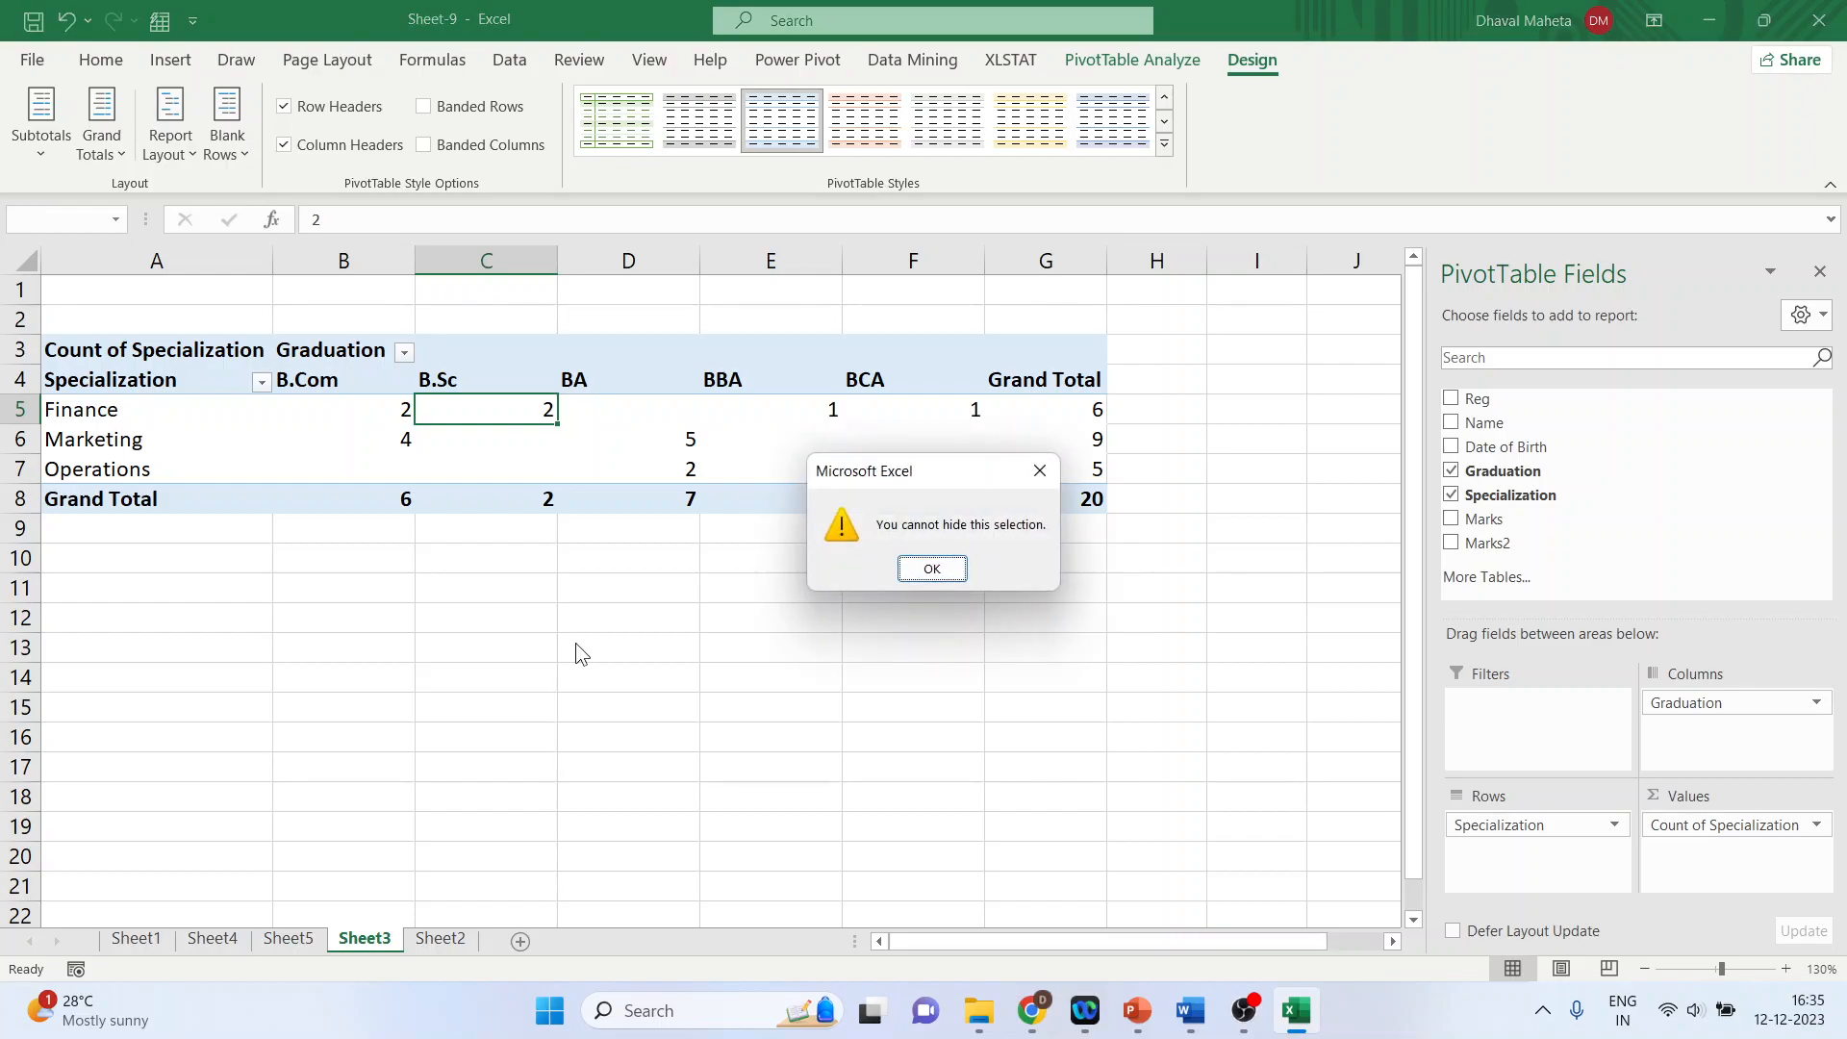
click(936, 569)
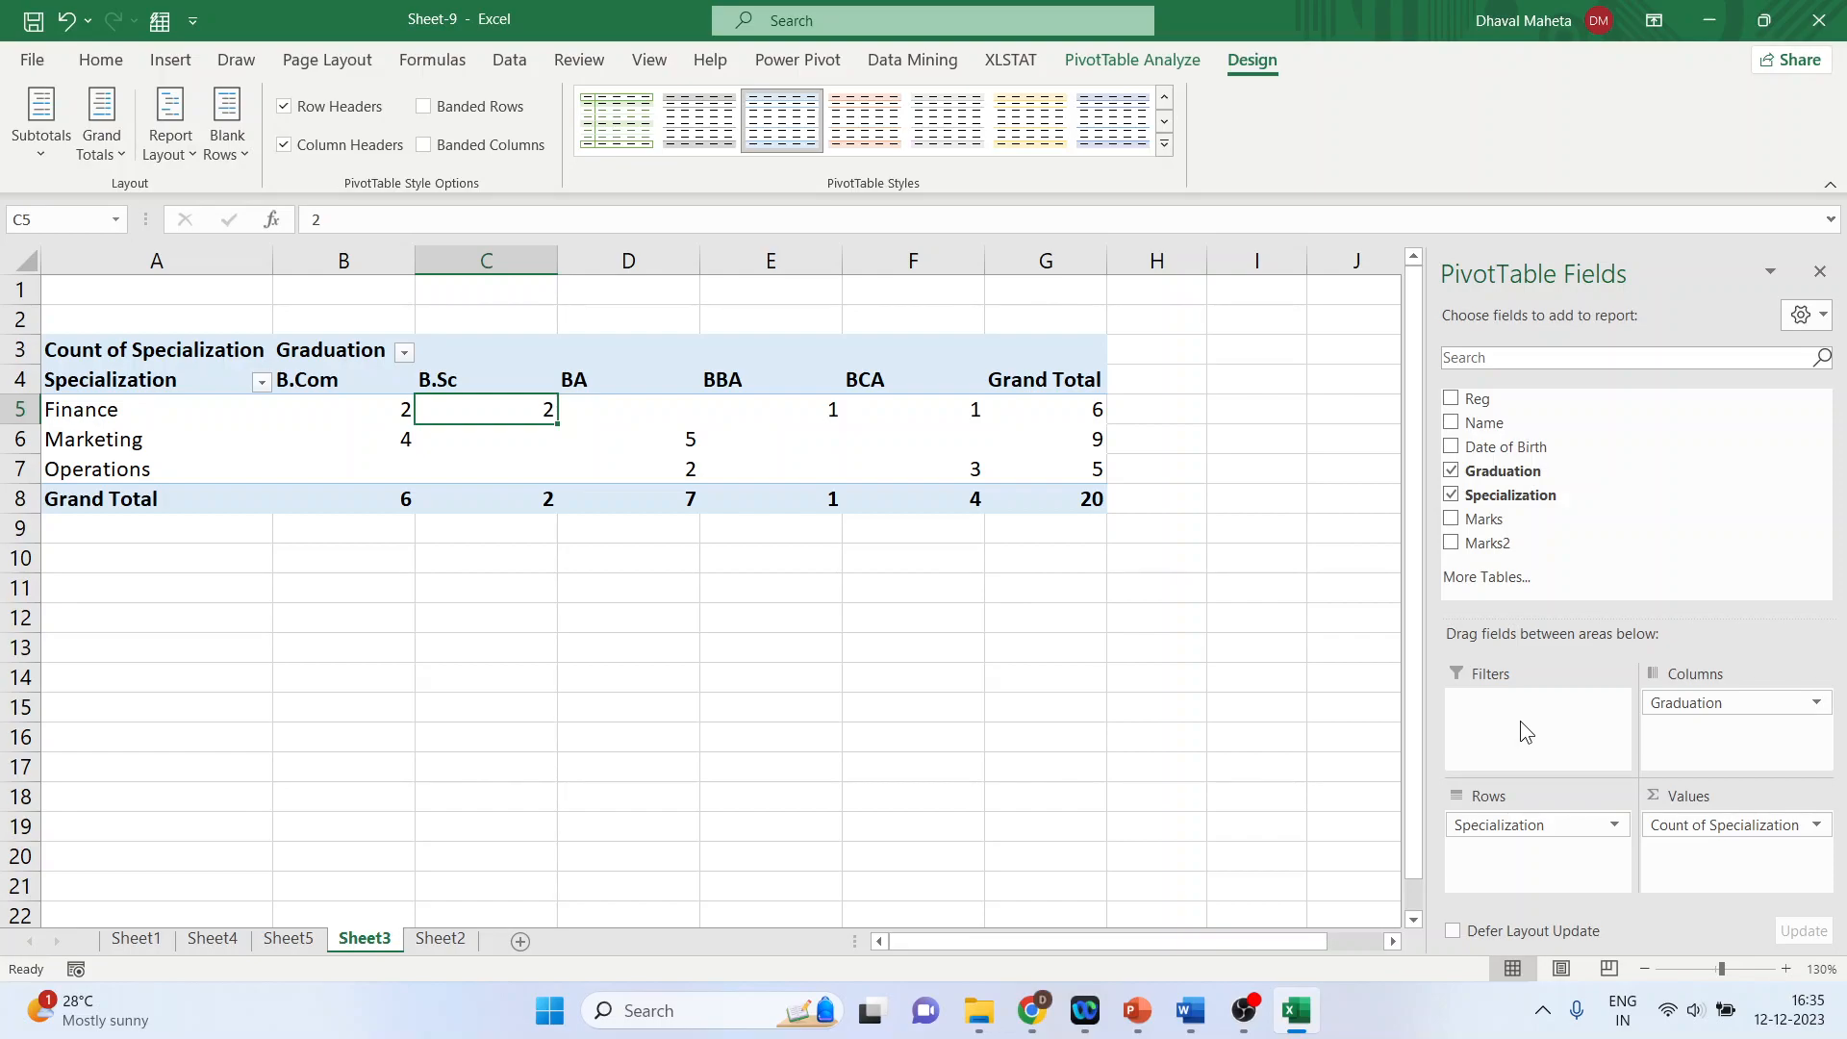
- Add Date of Birth as the pivot table's report filter and look through its selectable dates, leaving the filter on (All)
drag(1496, 450, 1532, 732)
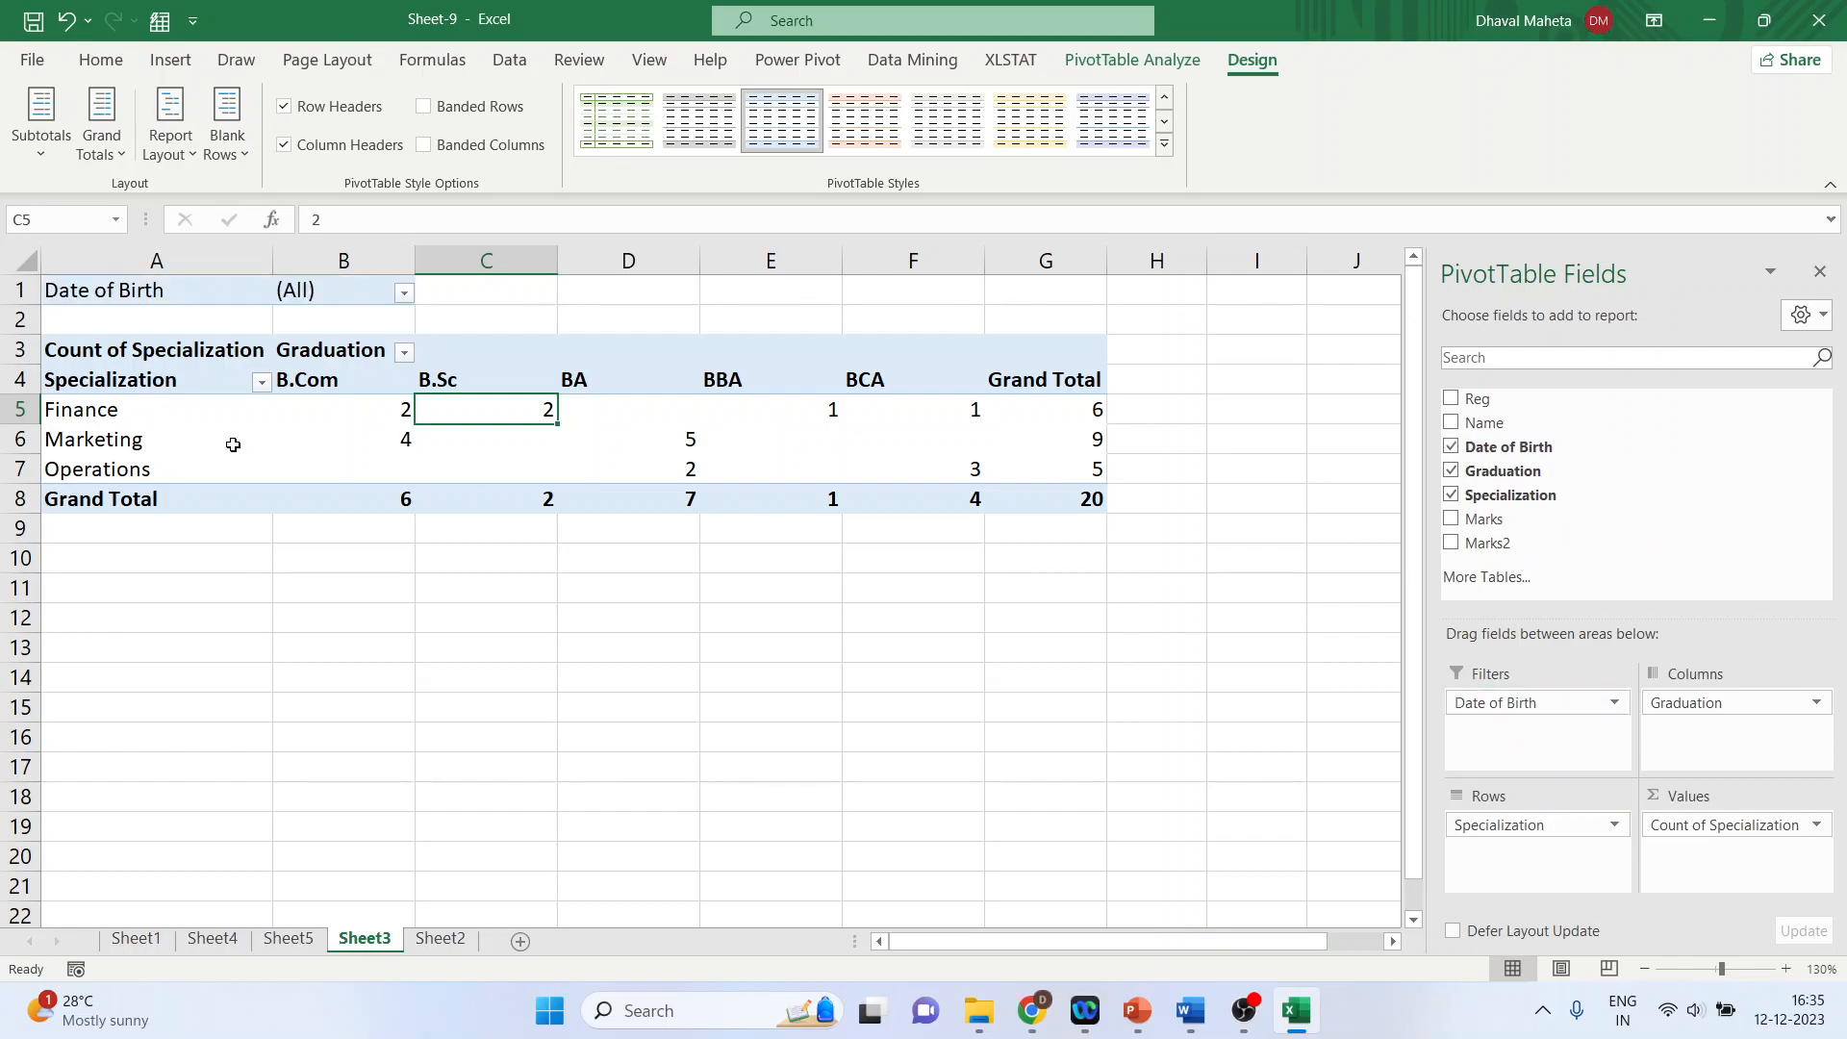
click(404, 293)
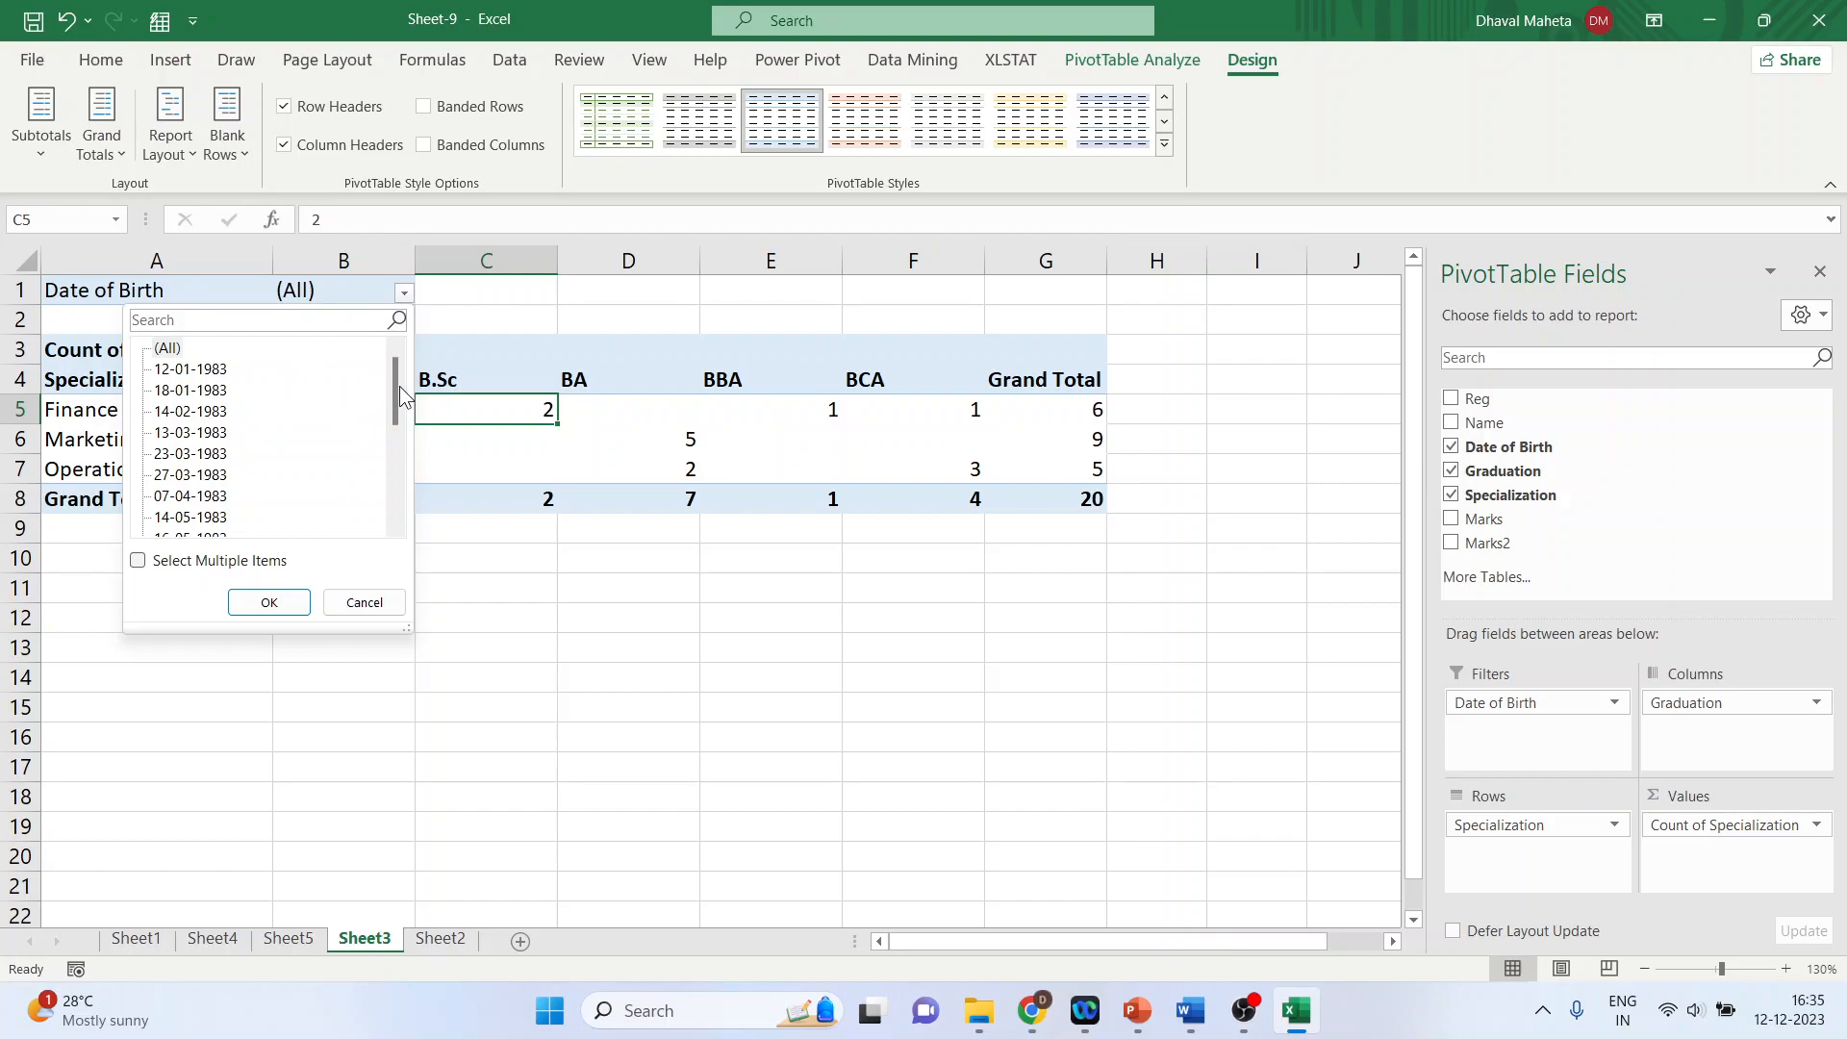
drag(394, 387, 394, 400)
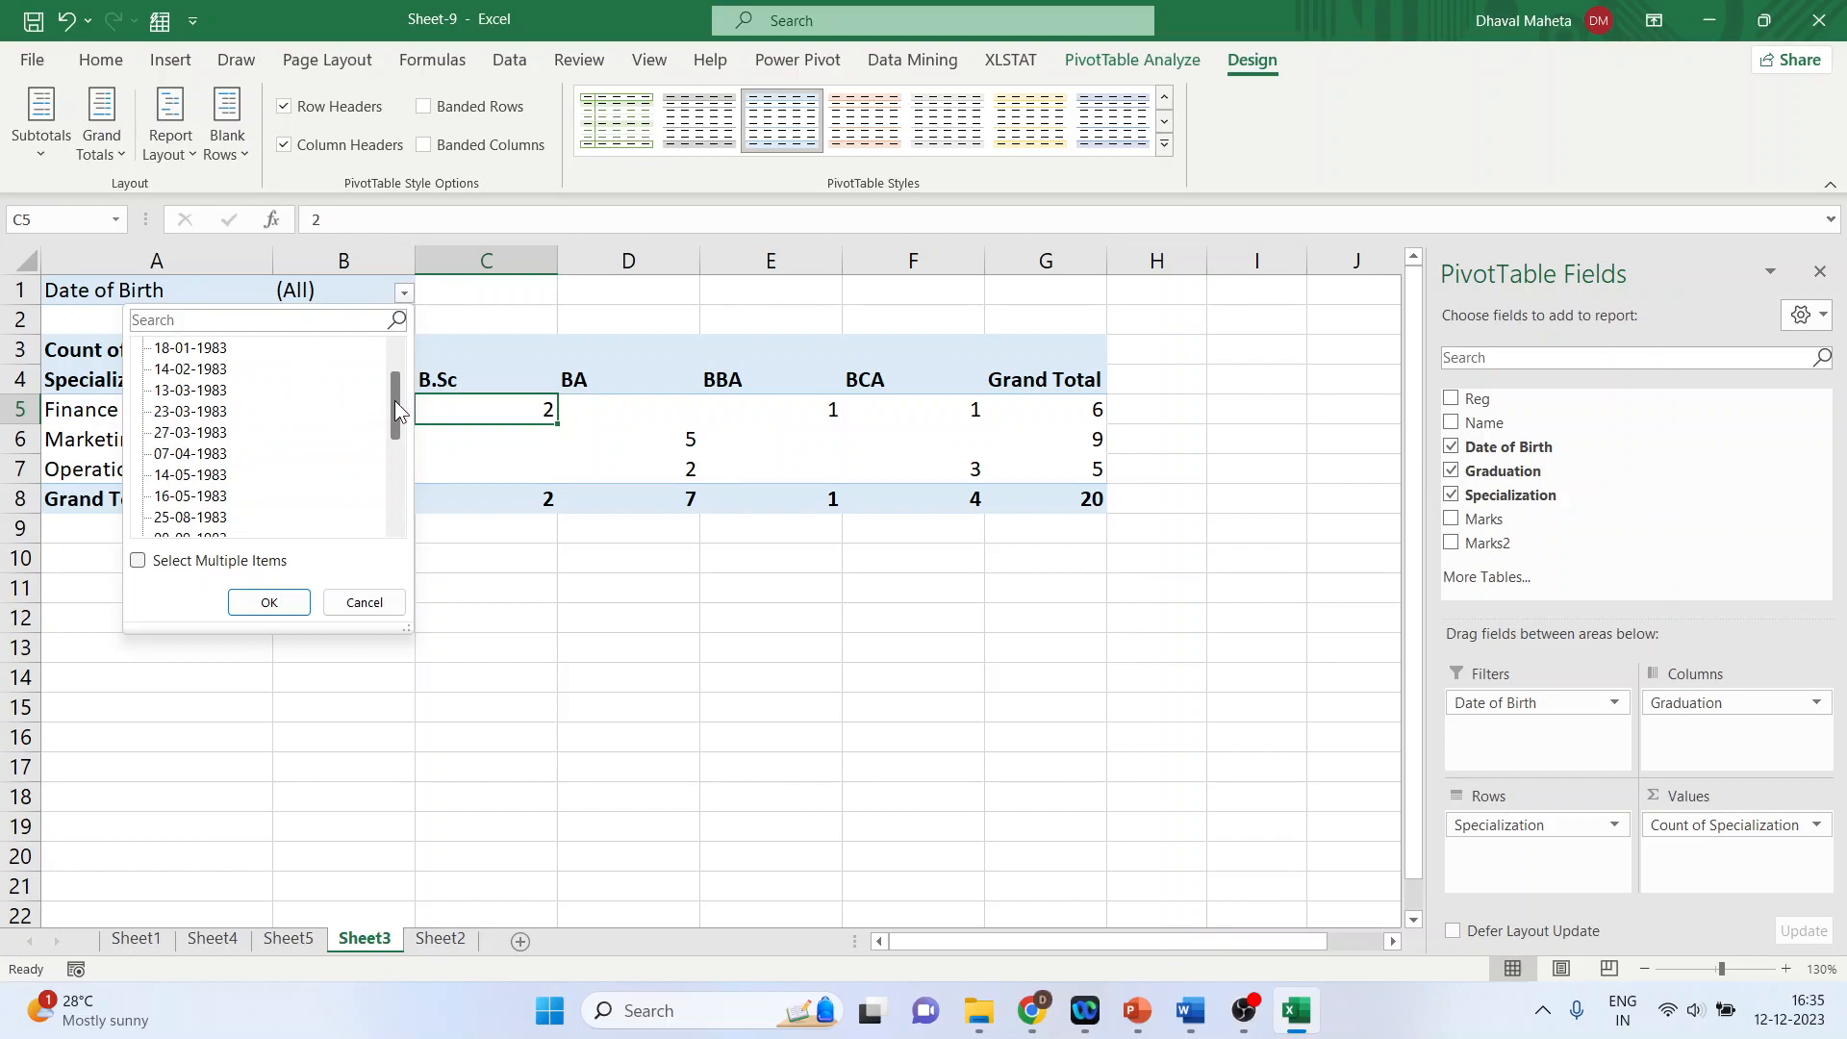
click(137, 562)
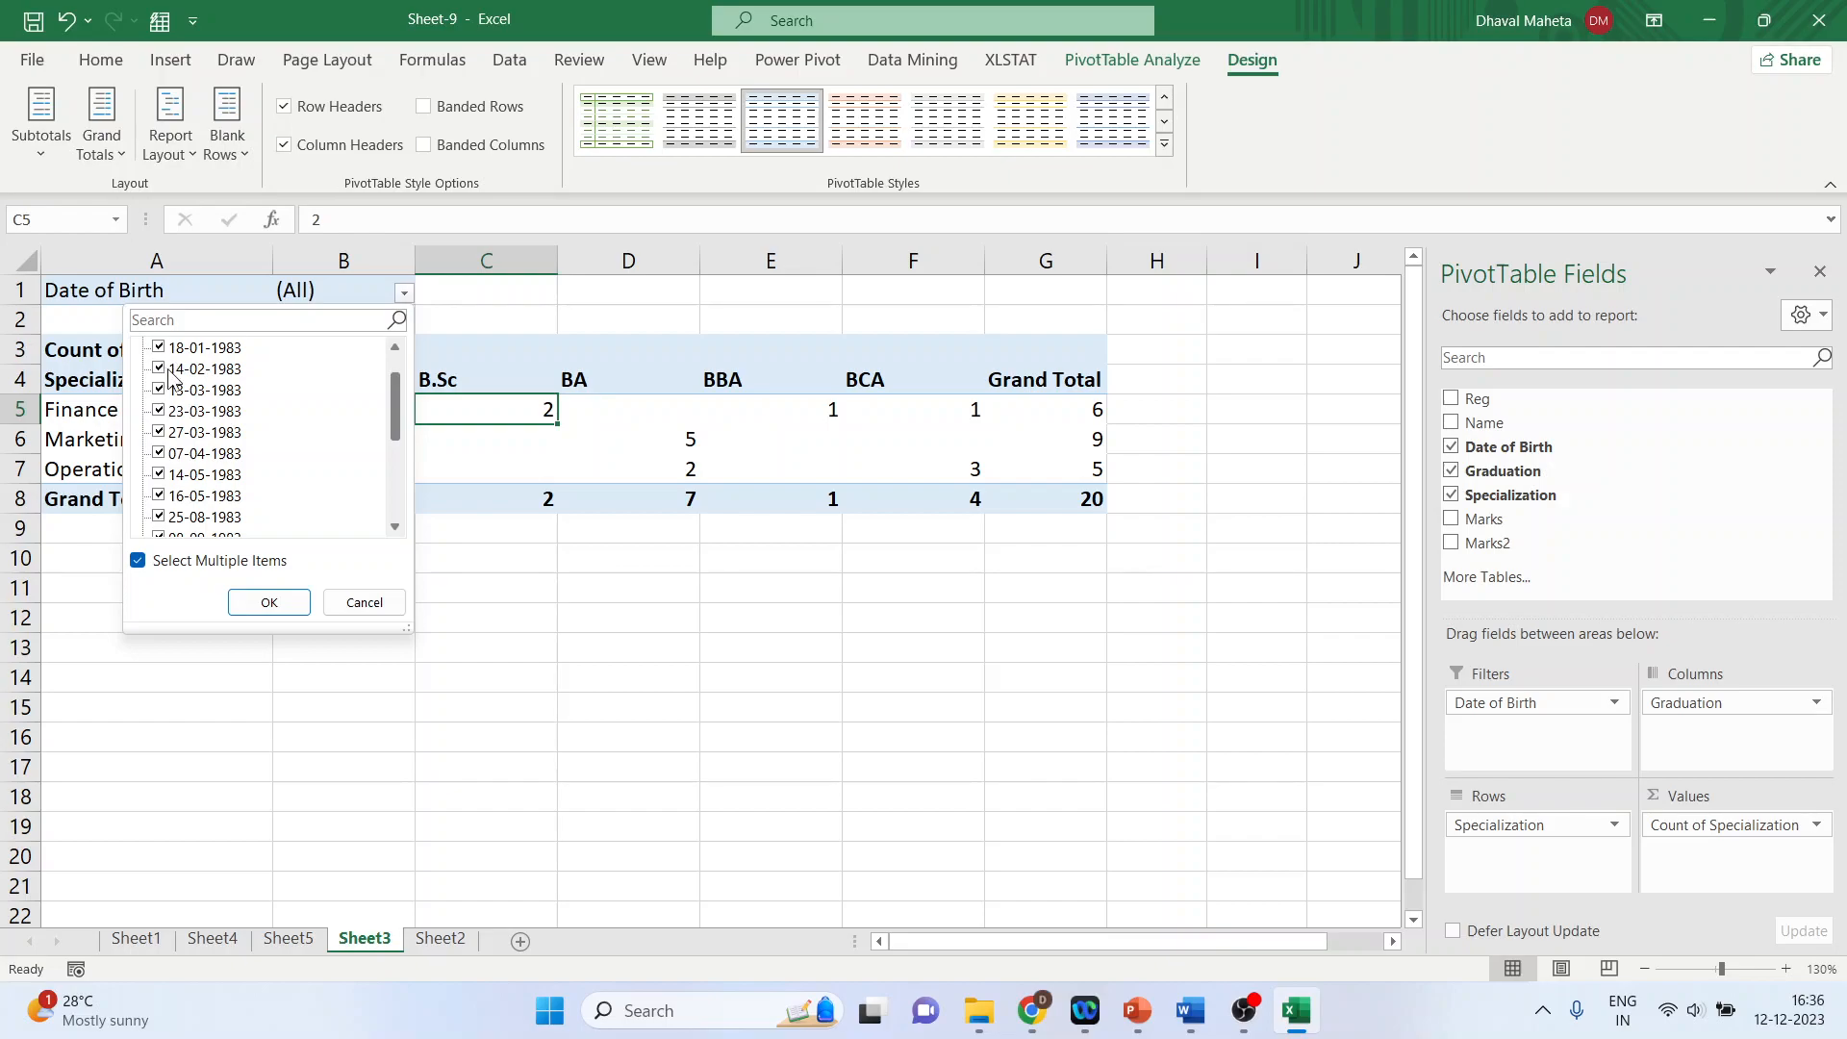
drag(395, 428, 394, 511)
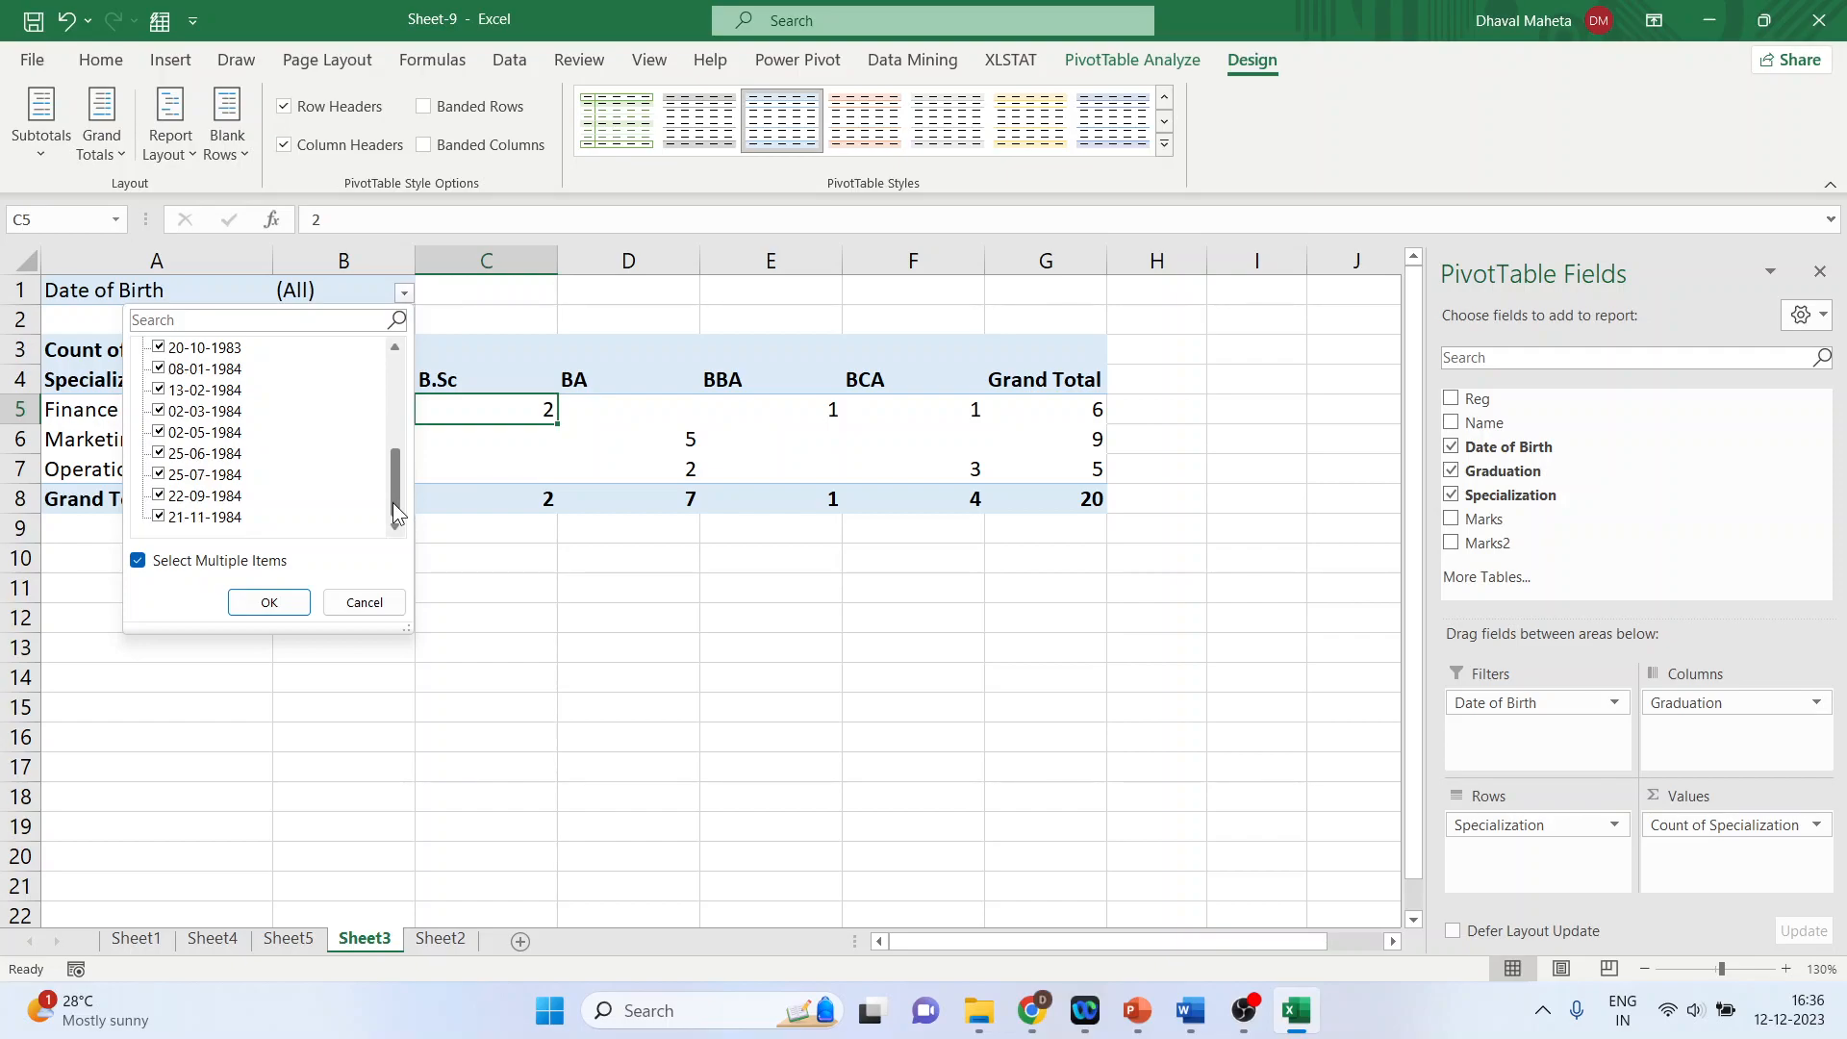
drag(392, 502, 392, 407)
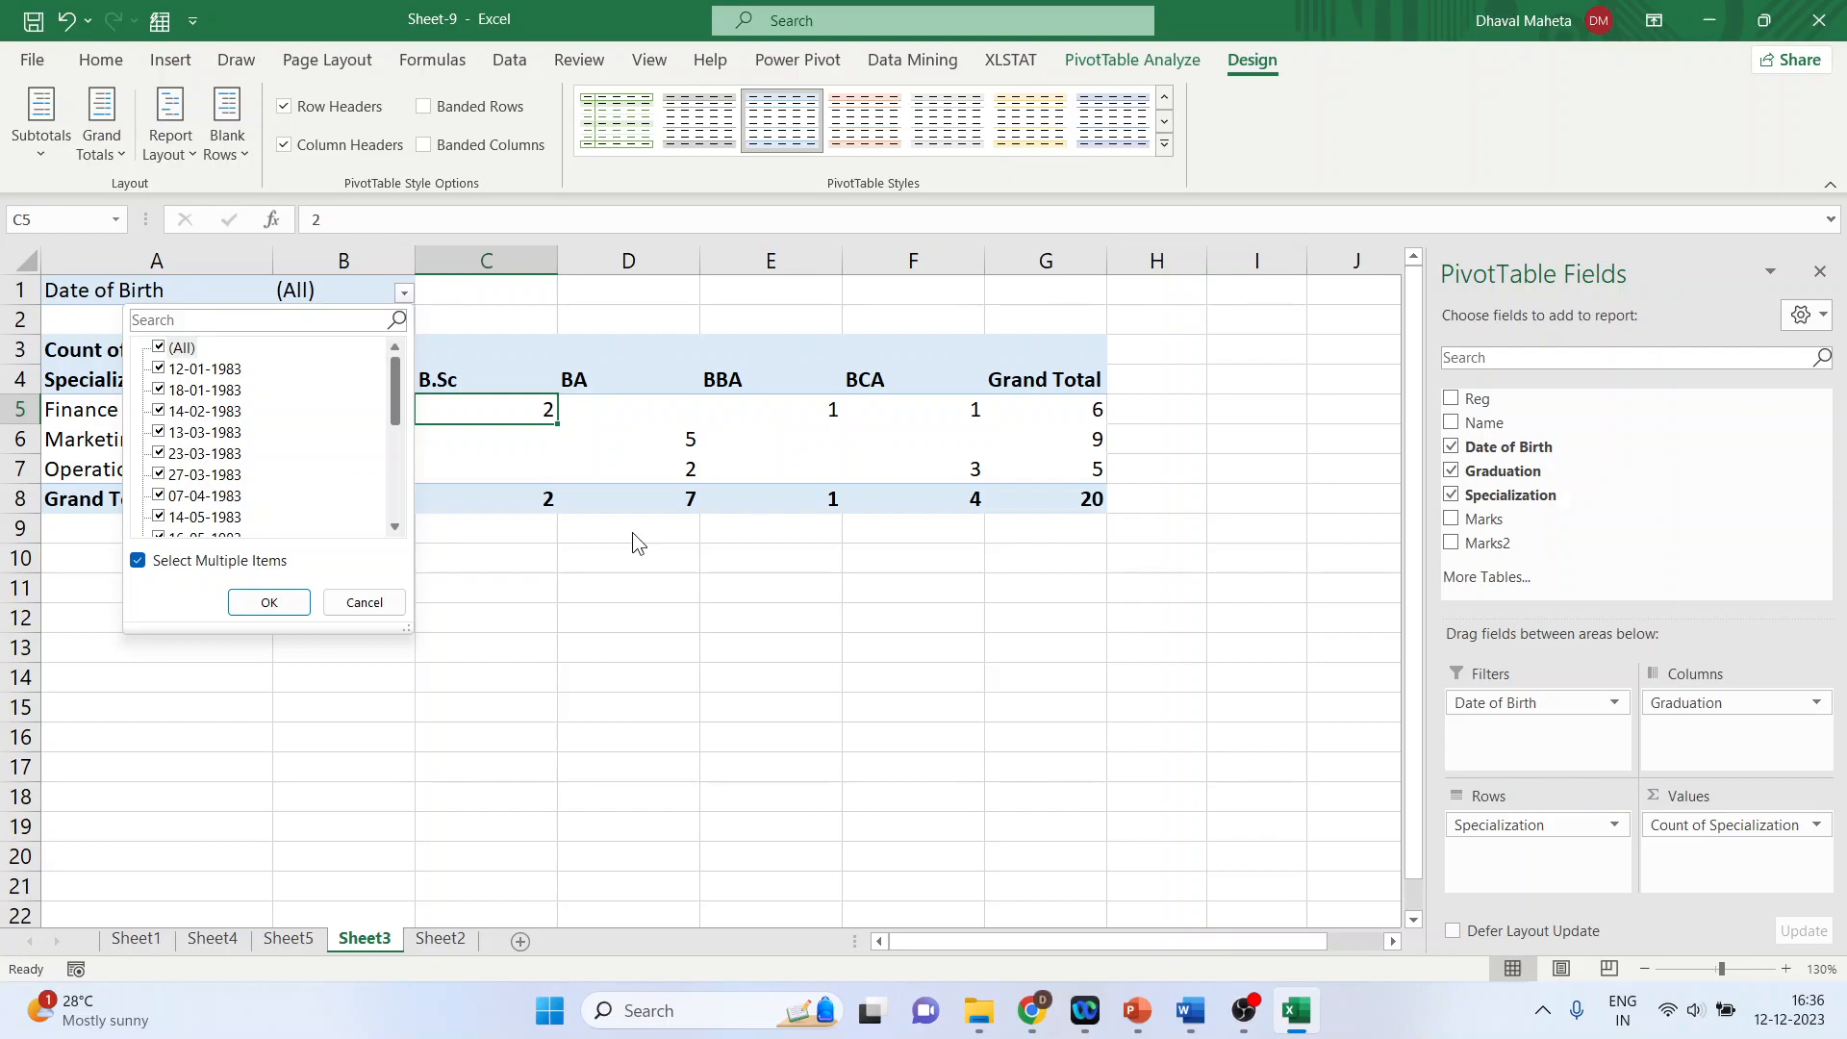
click(365, 602)
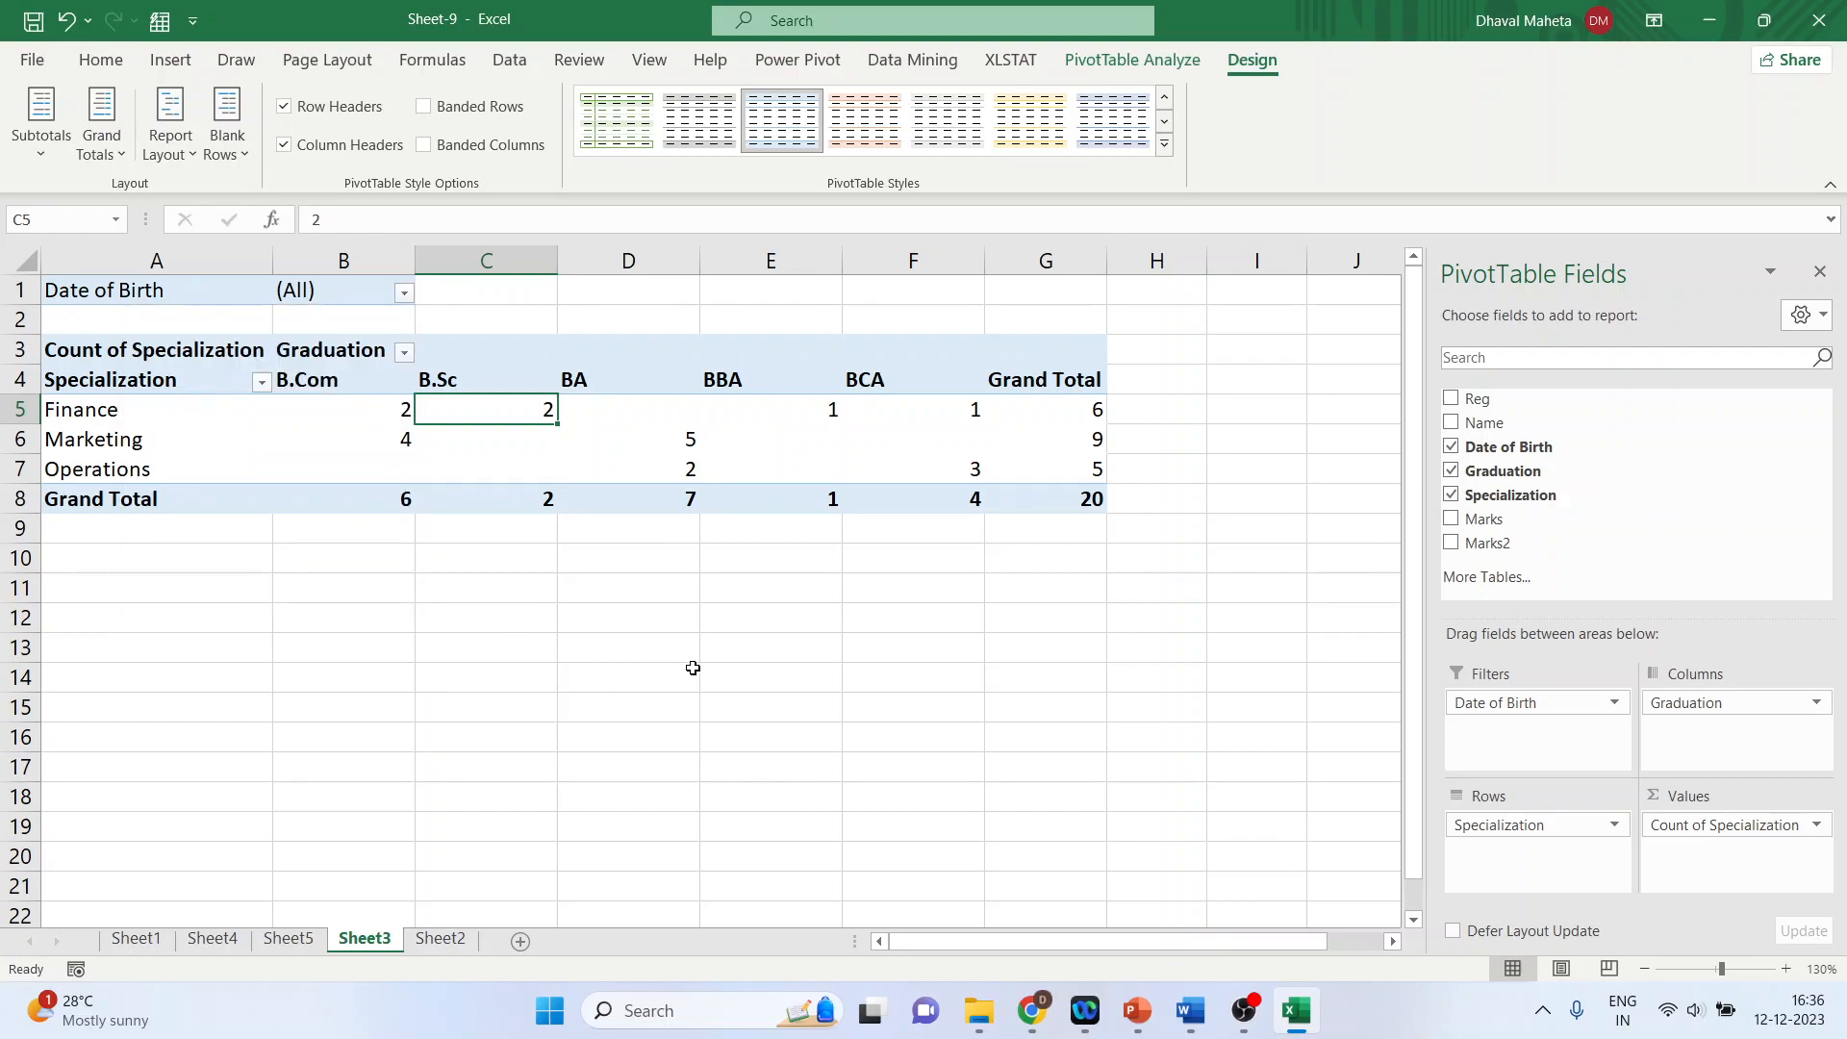
key(ctrl+minus)
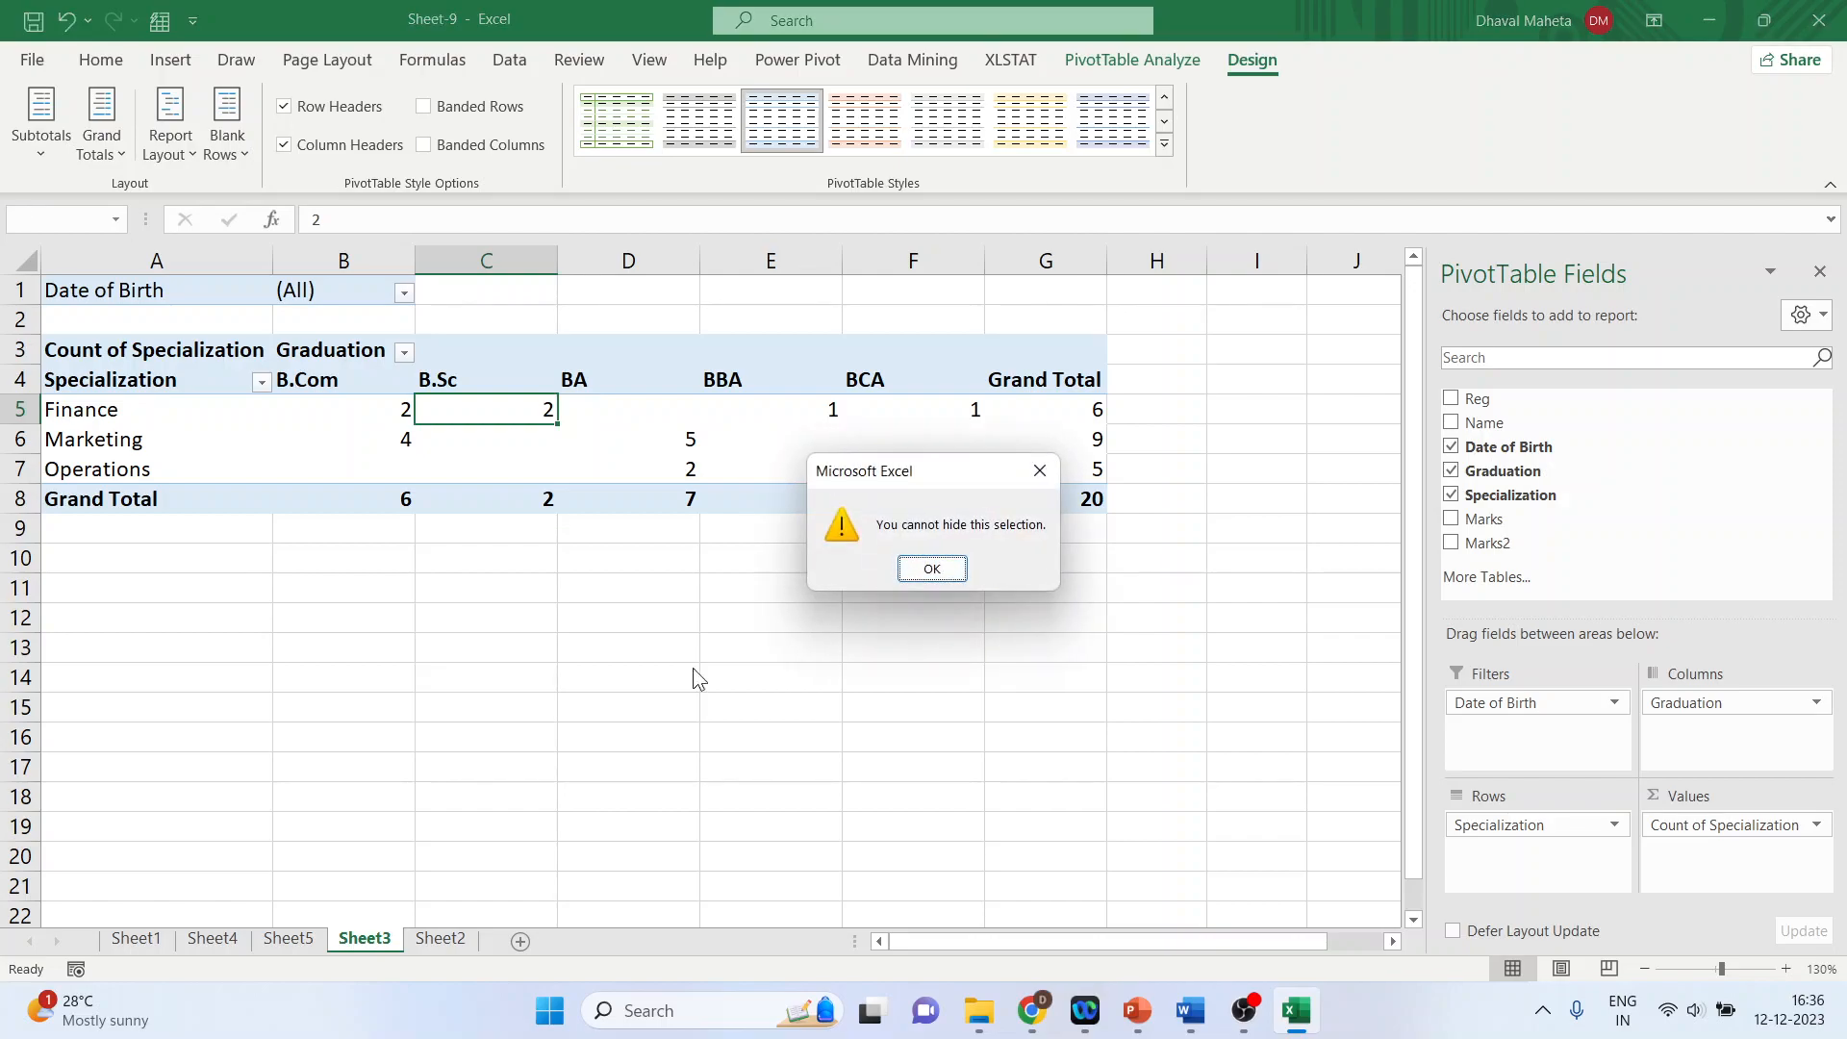
click(932, 568)
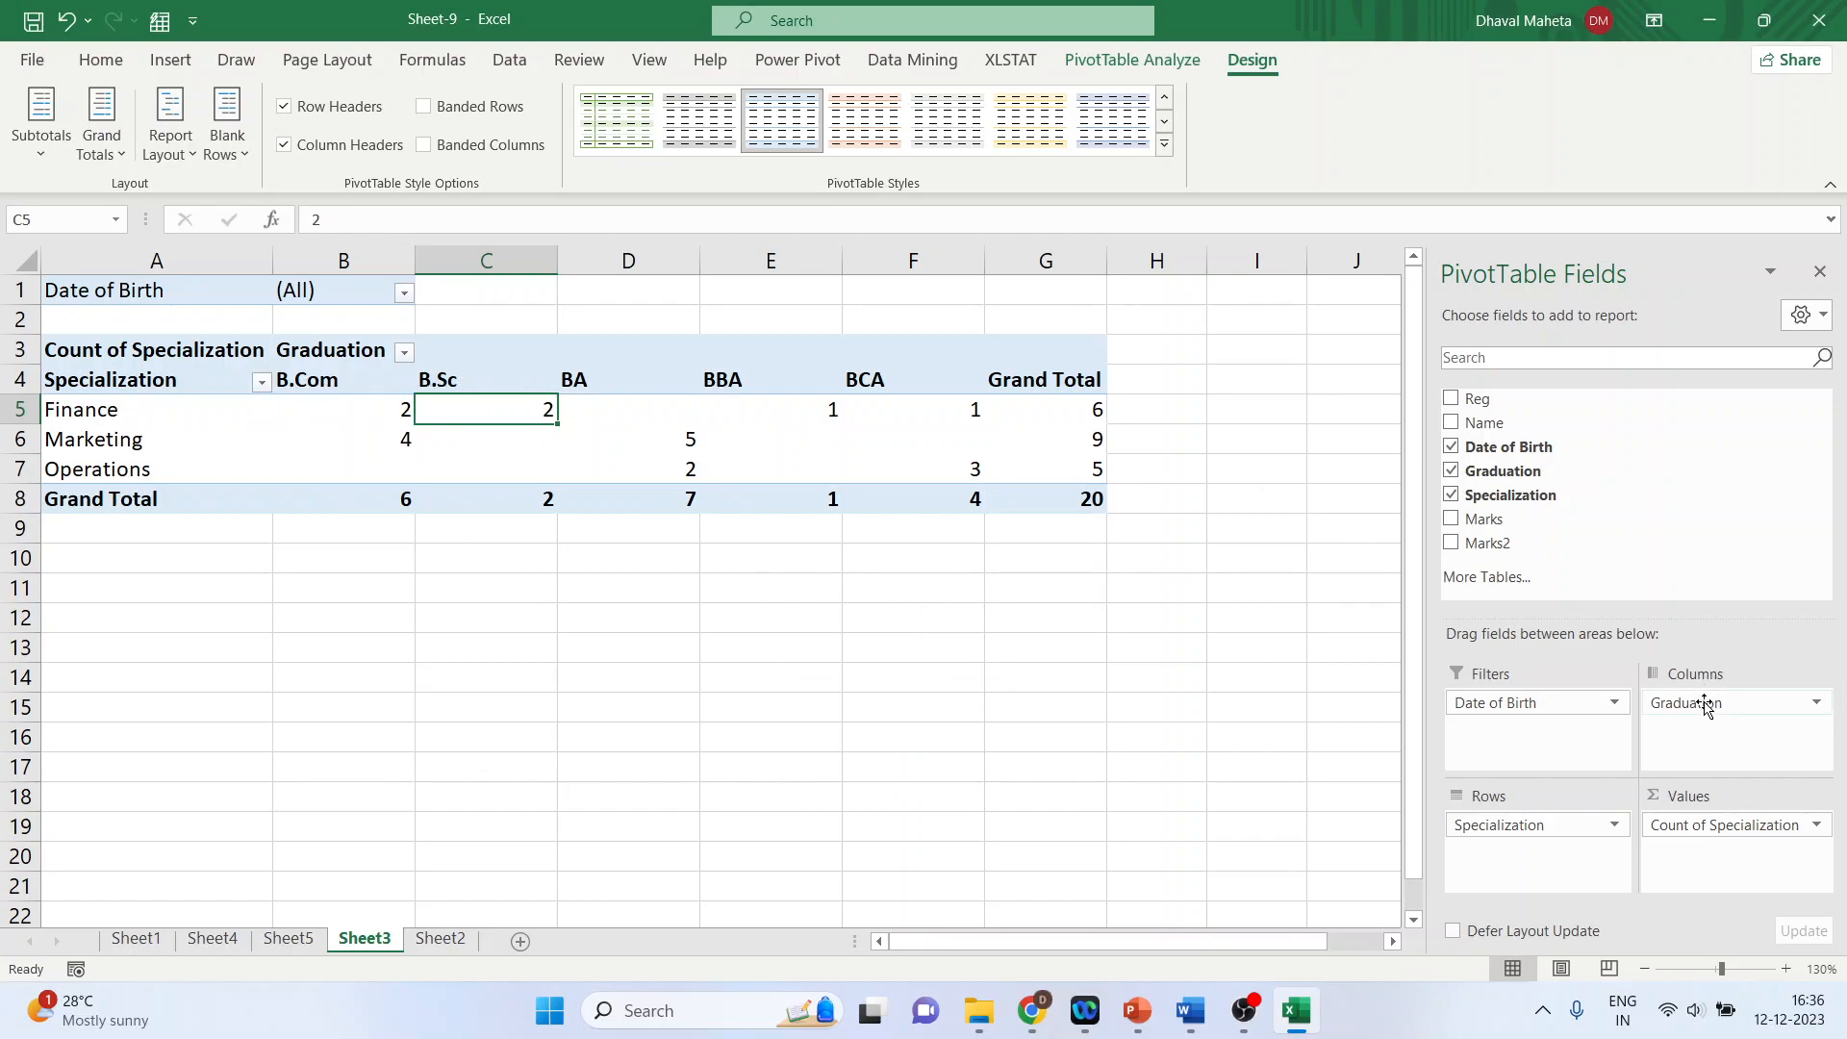
- Rearrange the pivot table with Graduation in rows, Specialization in columns, and the sum of Marks replacing the specialization count
mouse_move(1702, 702)
mouse_down()
mouse_move(1728, 738)
mouse_move(1509, 894)
mouse_move(1530, 825)
mouse_move(1711, 715)
mouse_up()
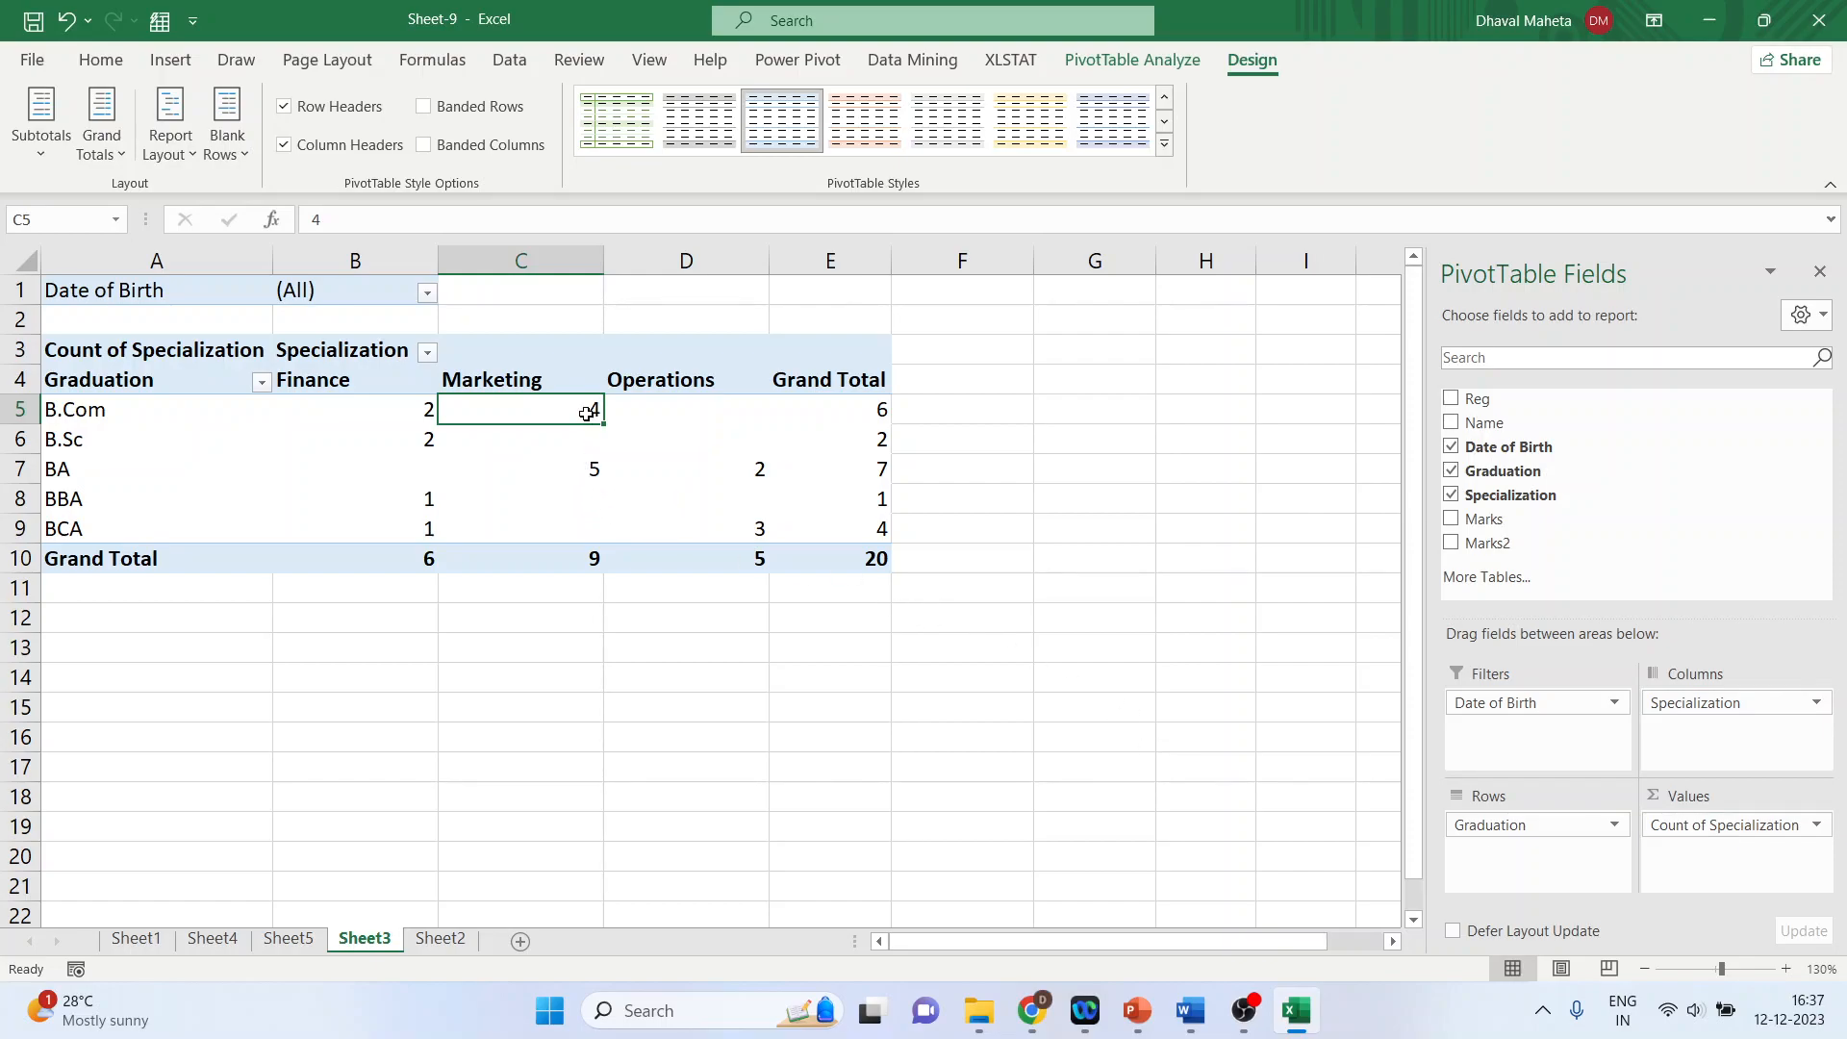
mouse_move(585, 414)
click(1696, 829)
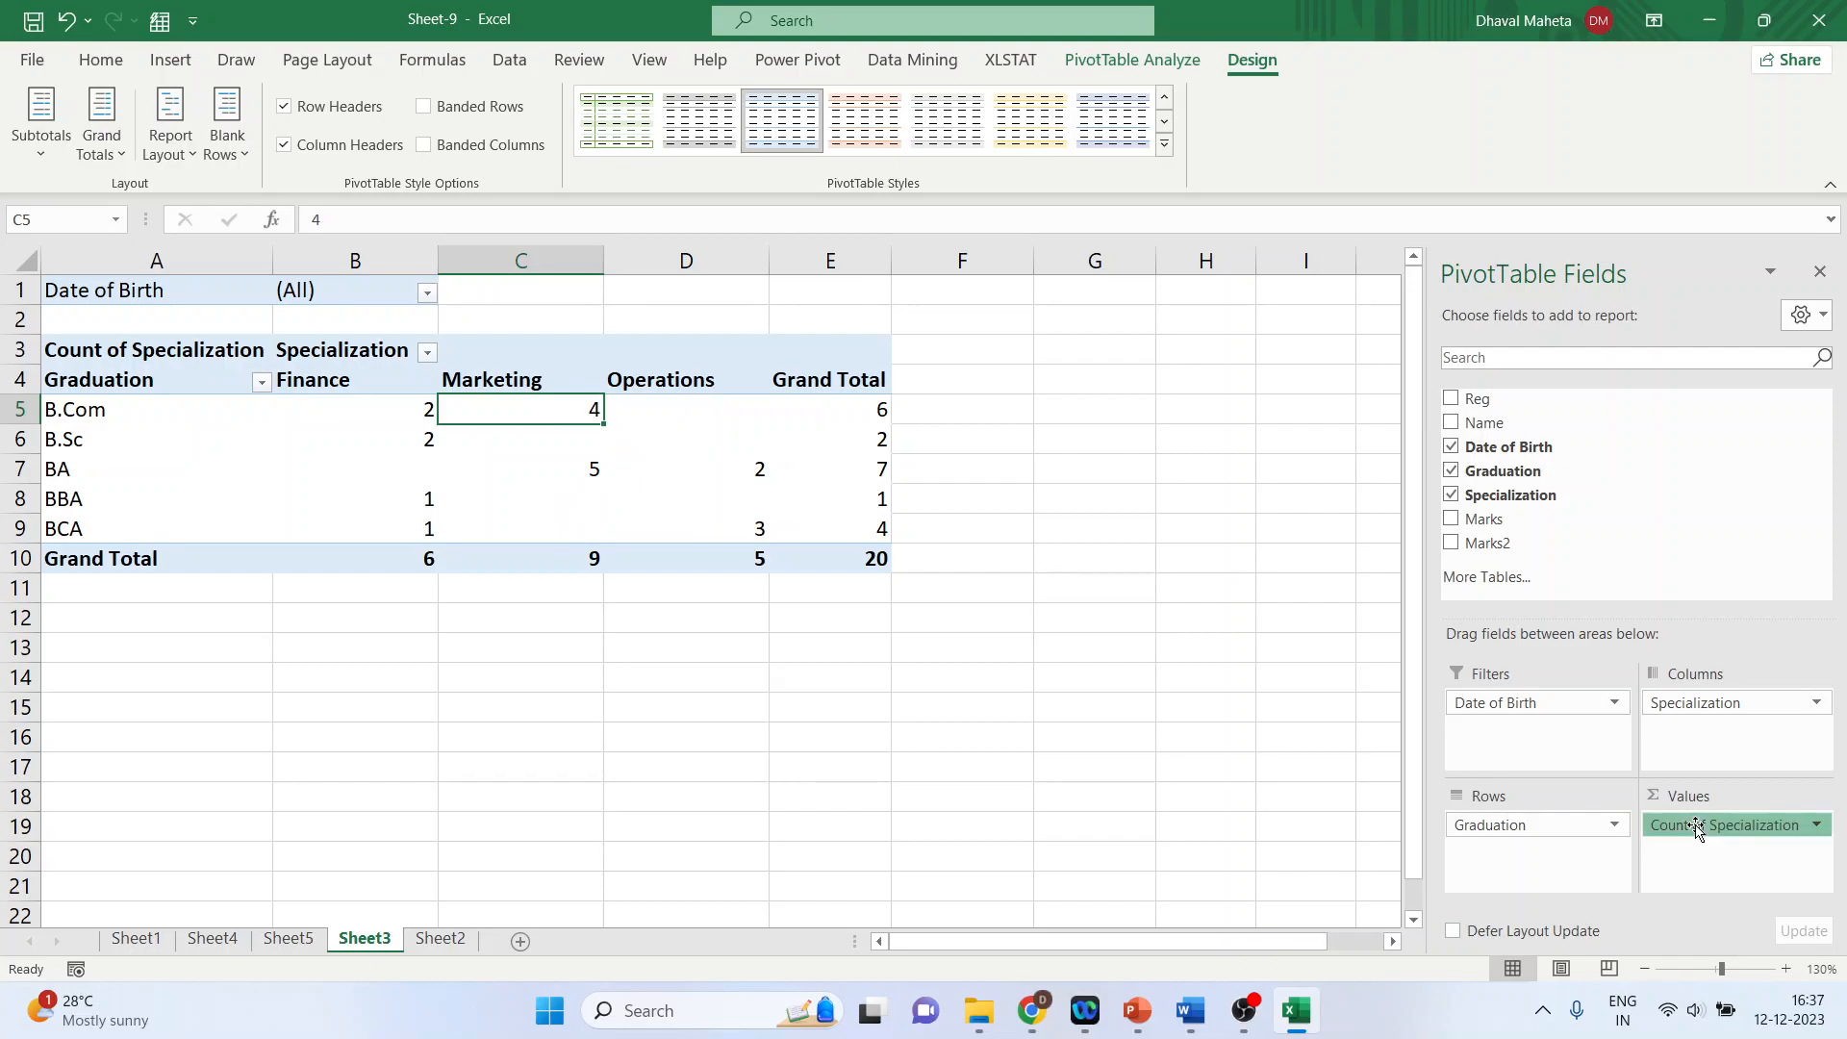
mouse_move(1695, 829)
mouse_down()
mouse_move(1722, 779)
mouse_move(1686, 500)
mouse_move(1517, 547)
mouse_move(1700, 833)
mouse_move(1681, 833)
mouse_up()
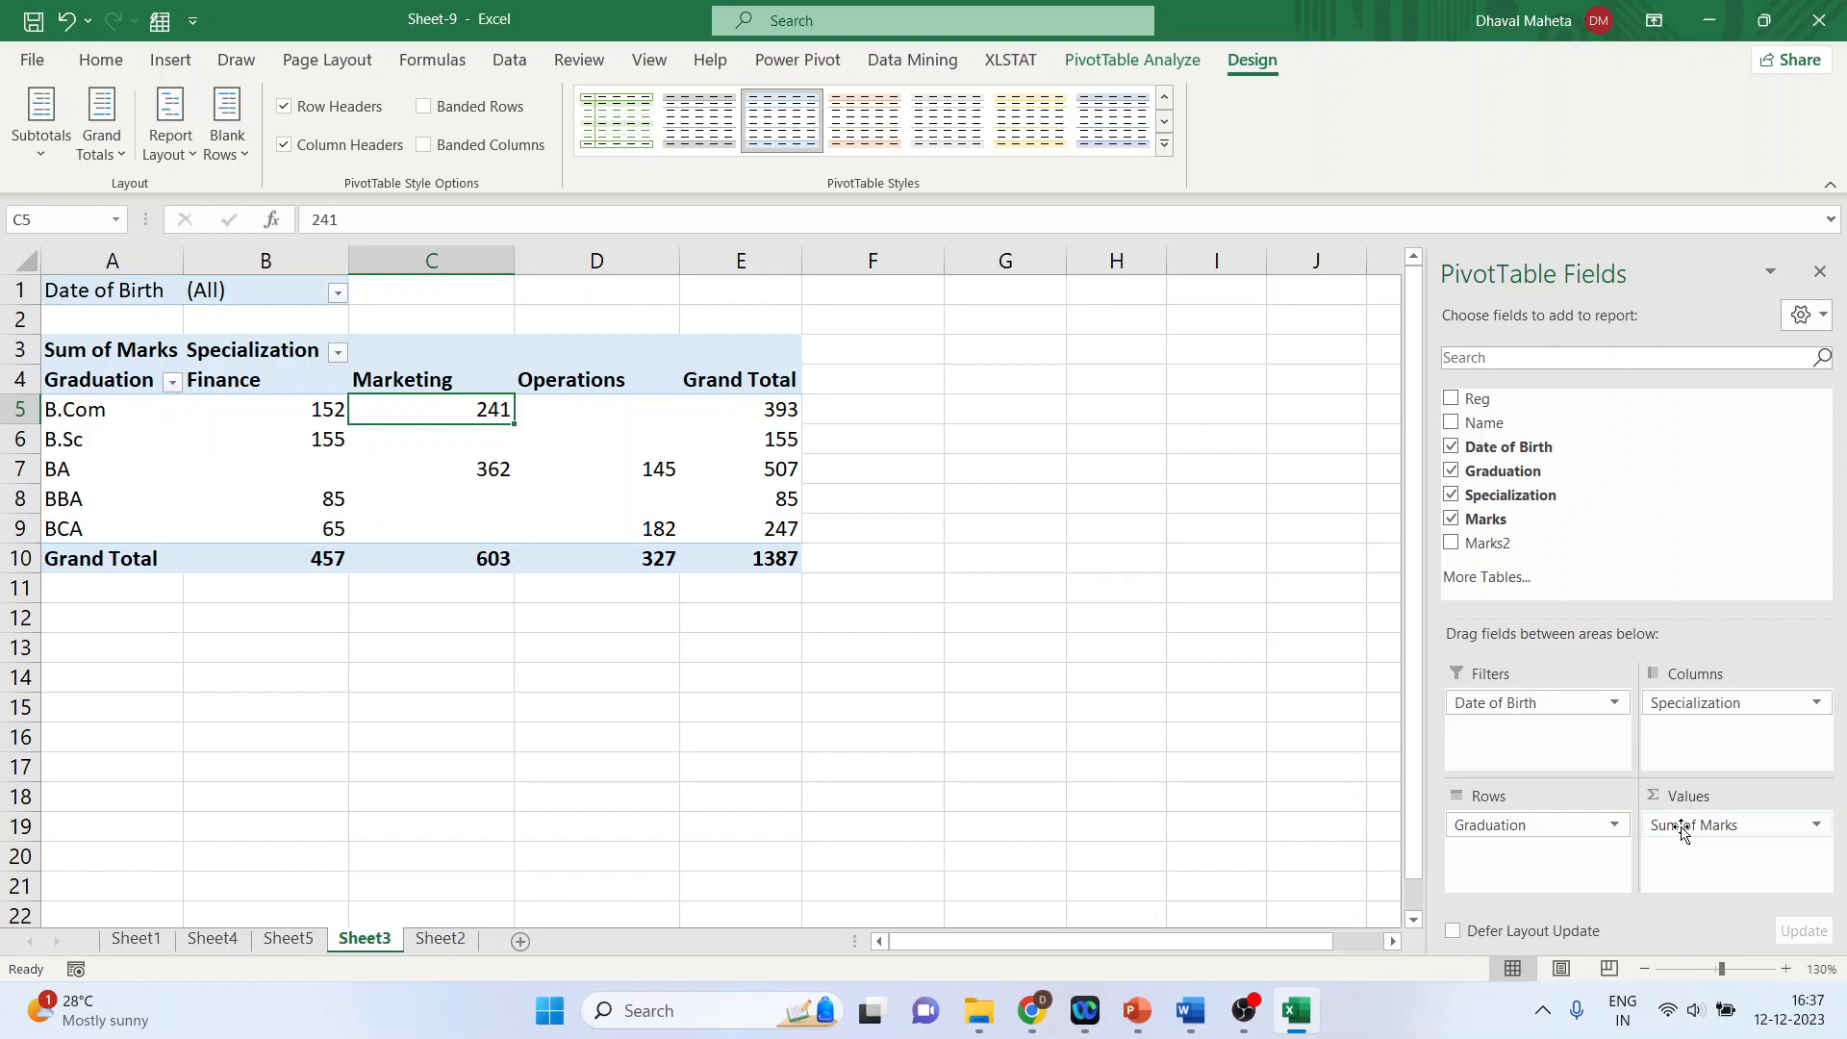
- Summarize the Marks value field by Average
click(1816, 828)
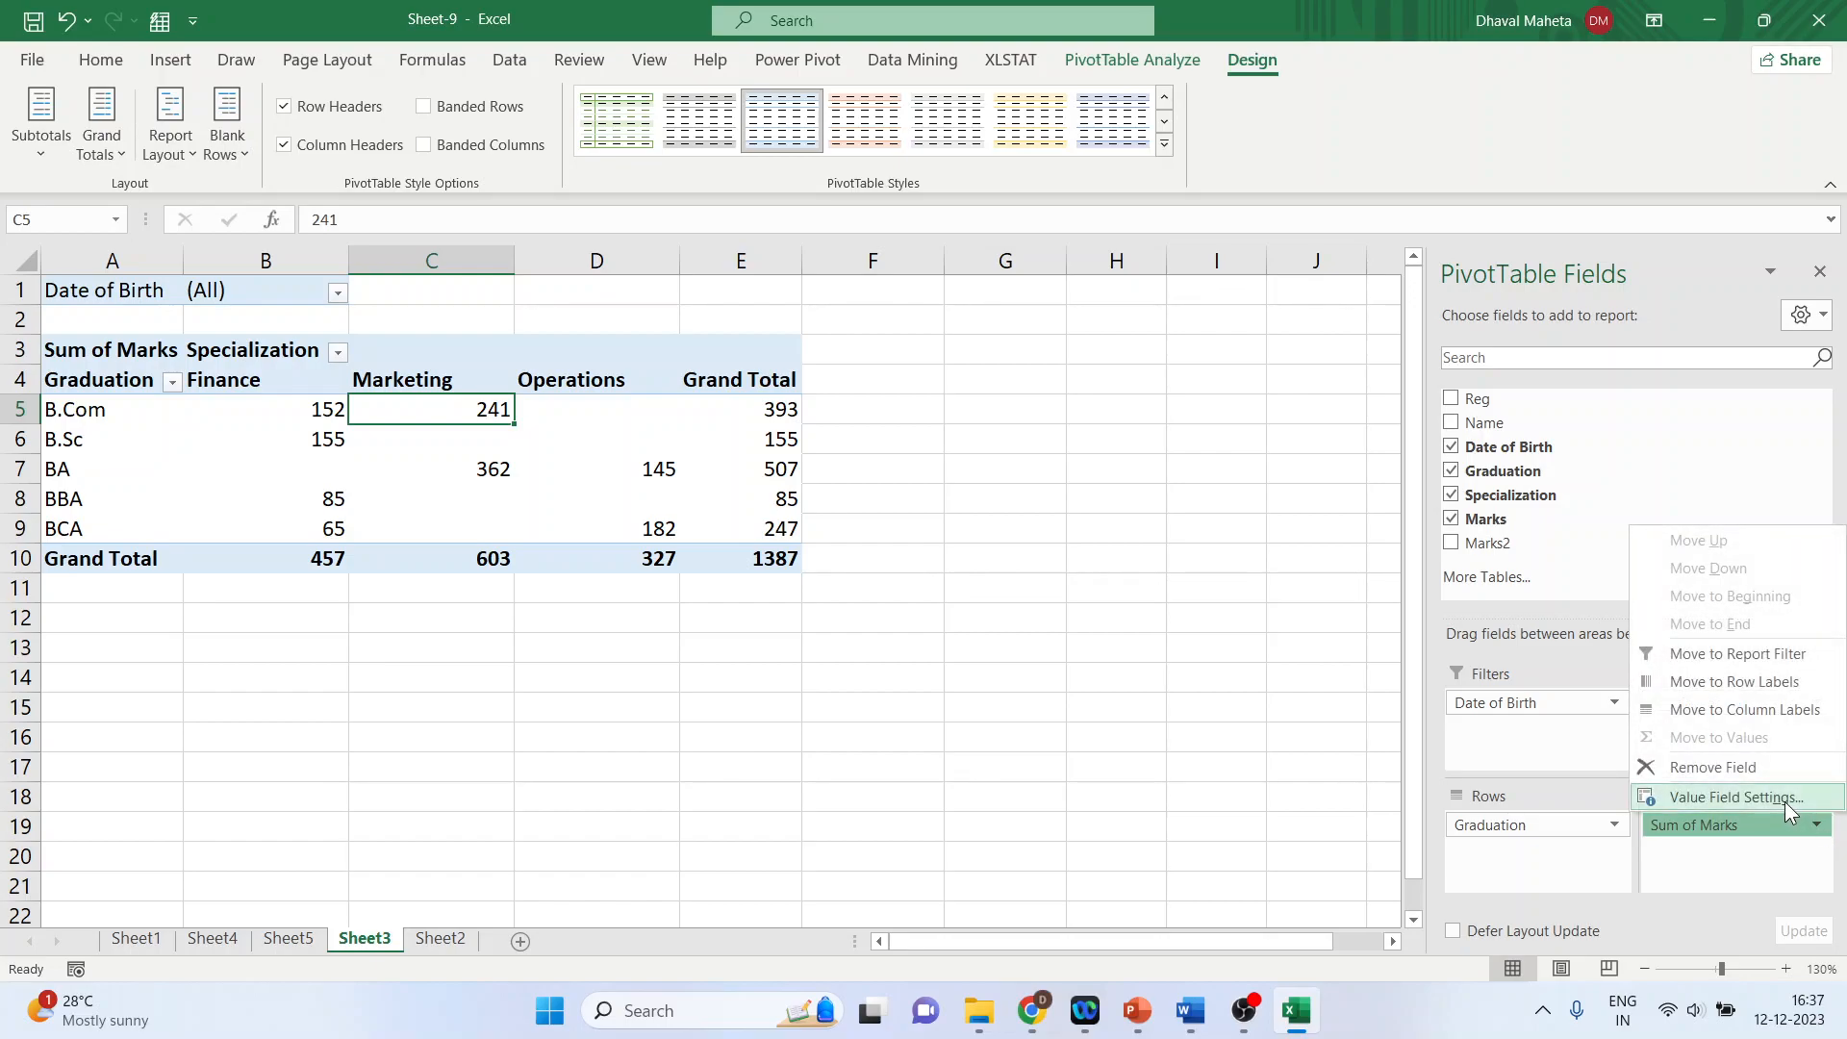
click(1785, 799)
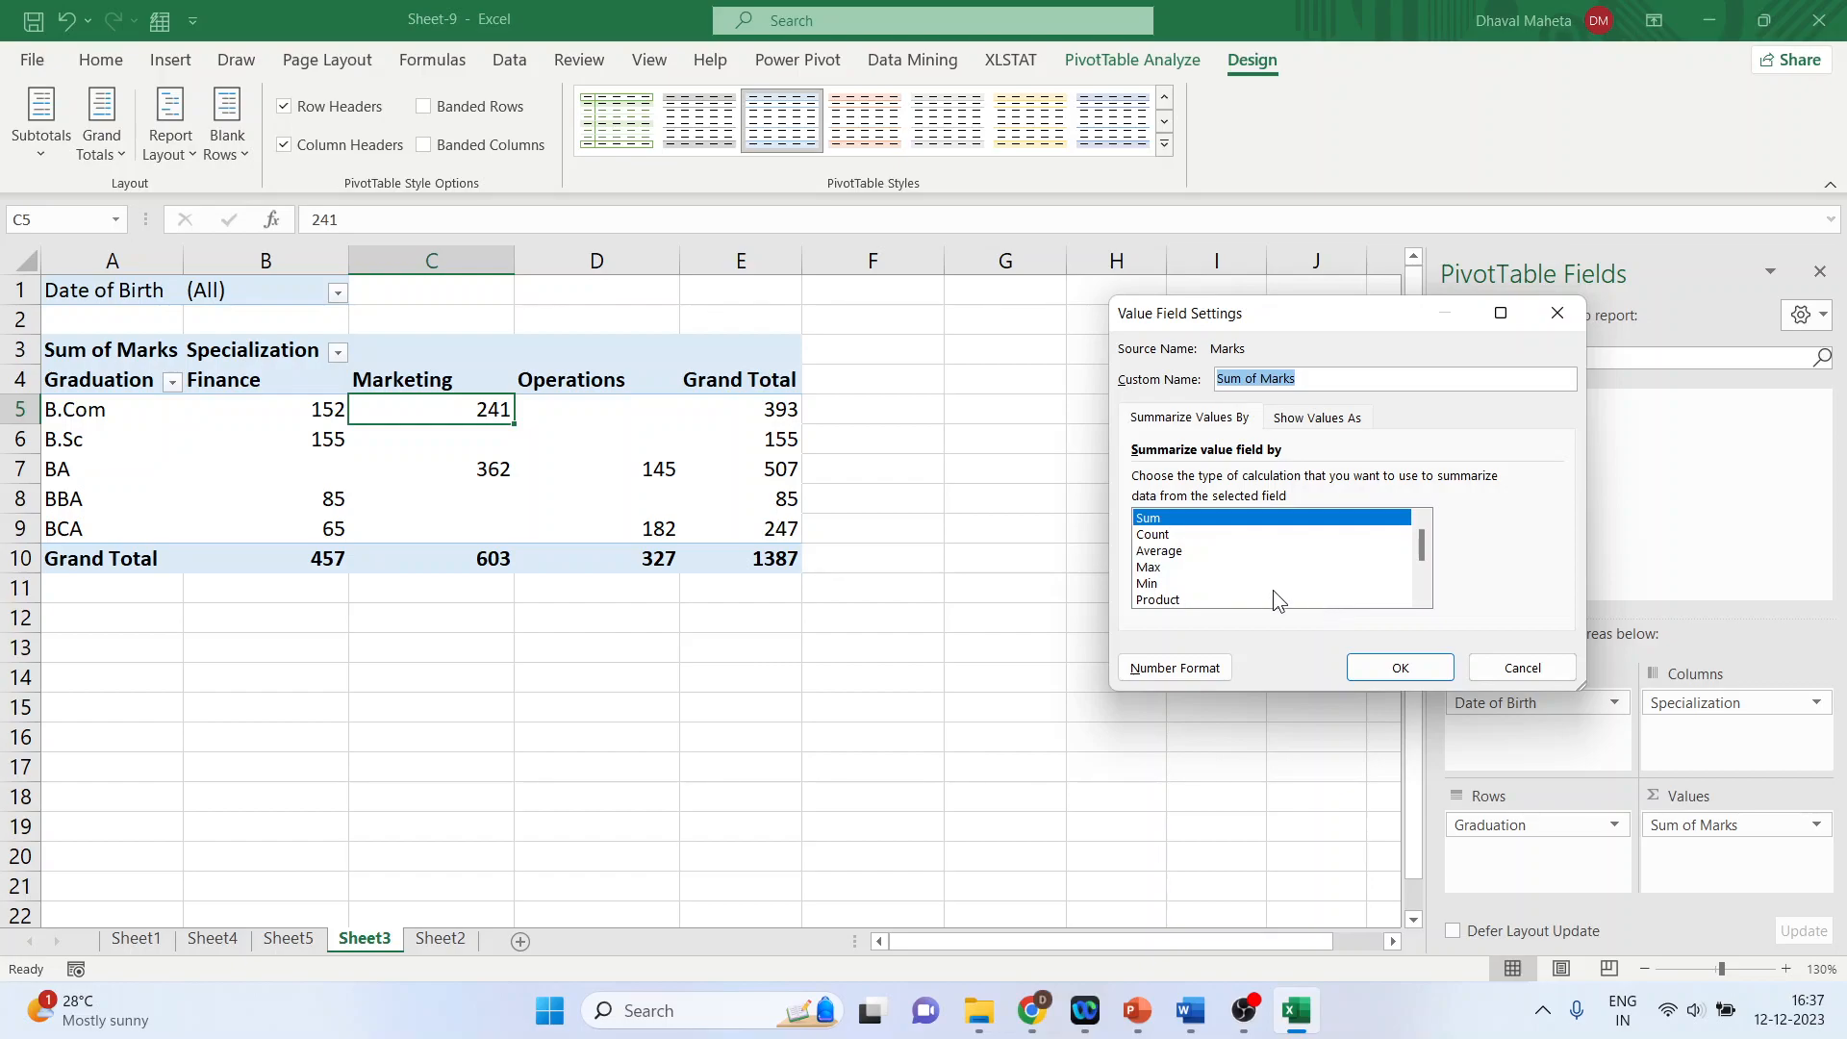
click(1179, 554)
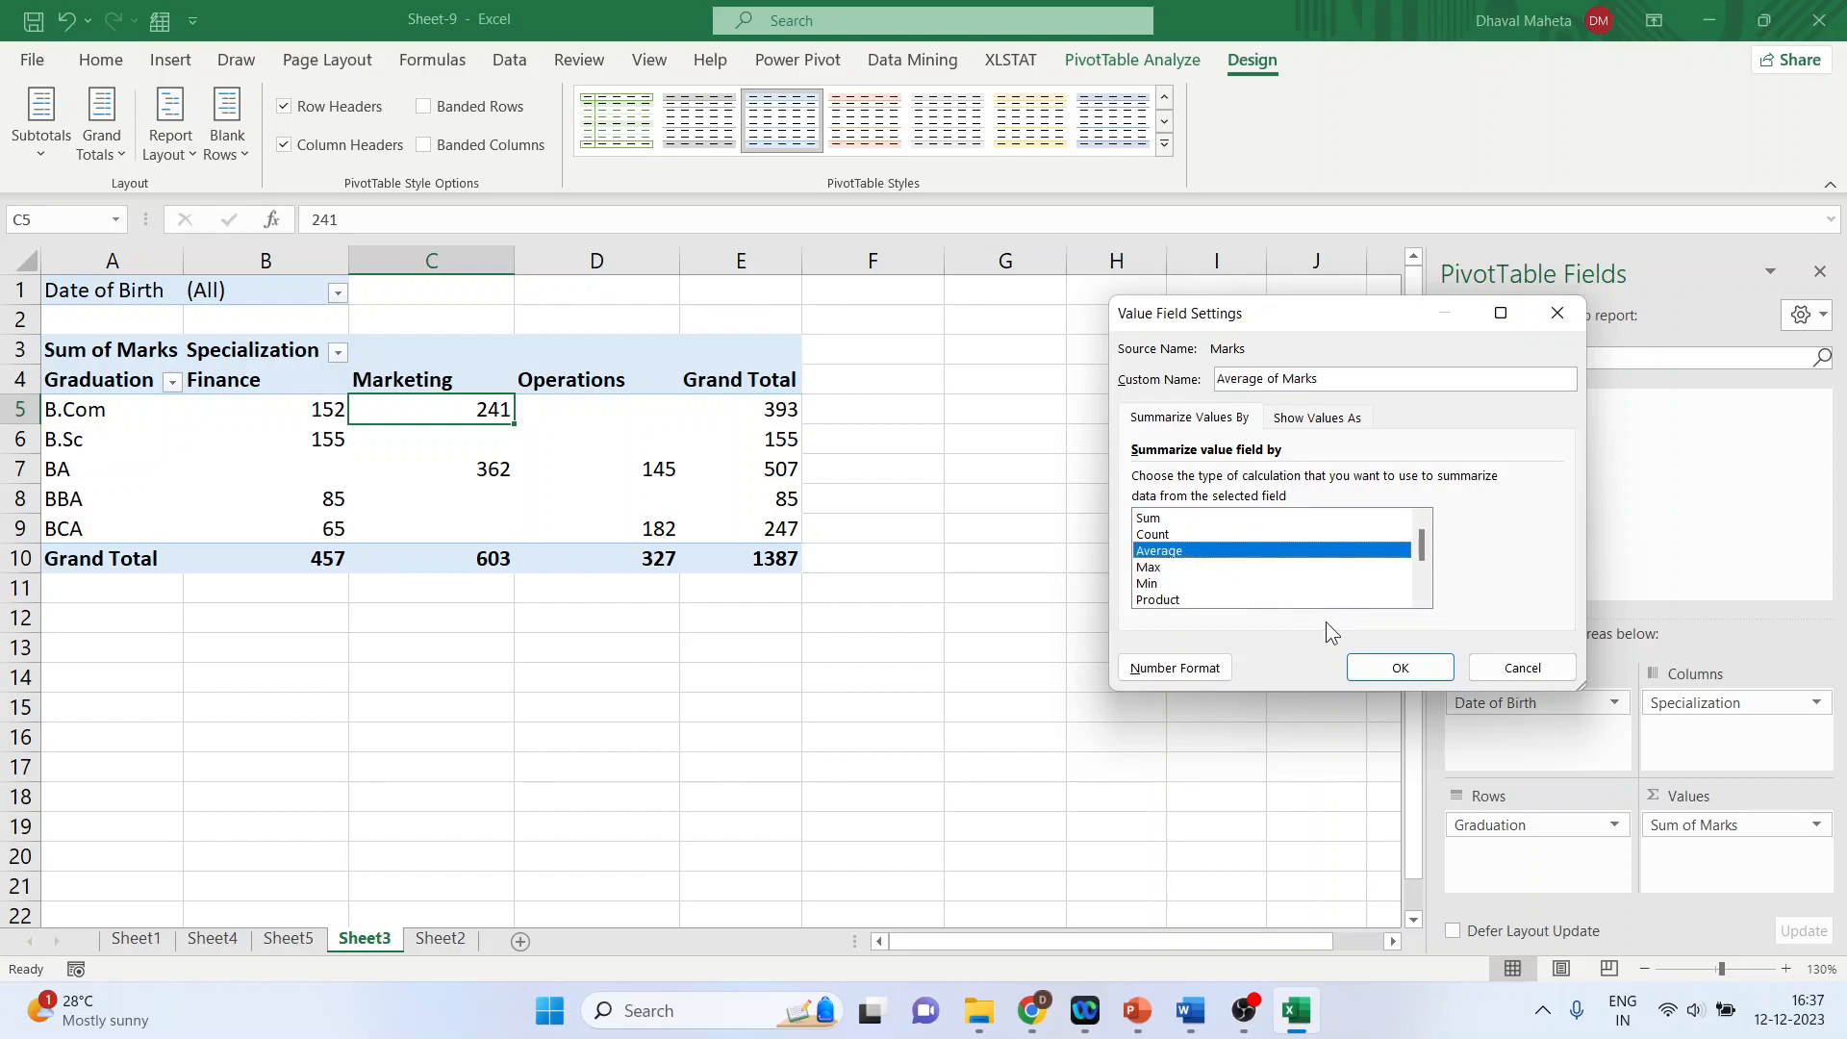
click(1378, 668)
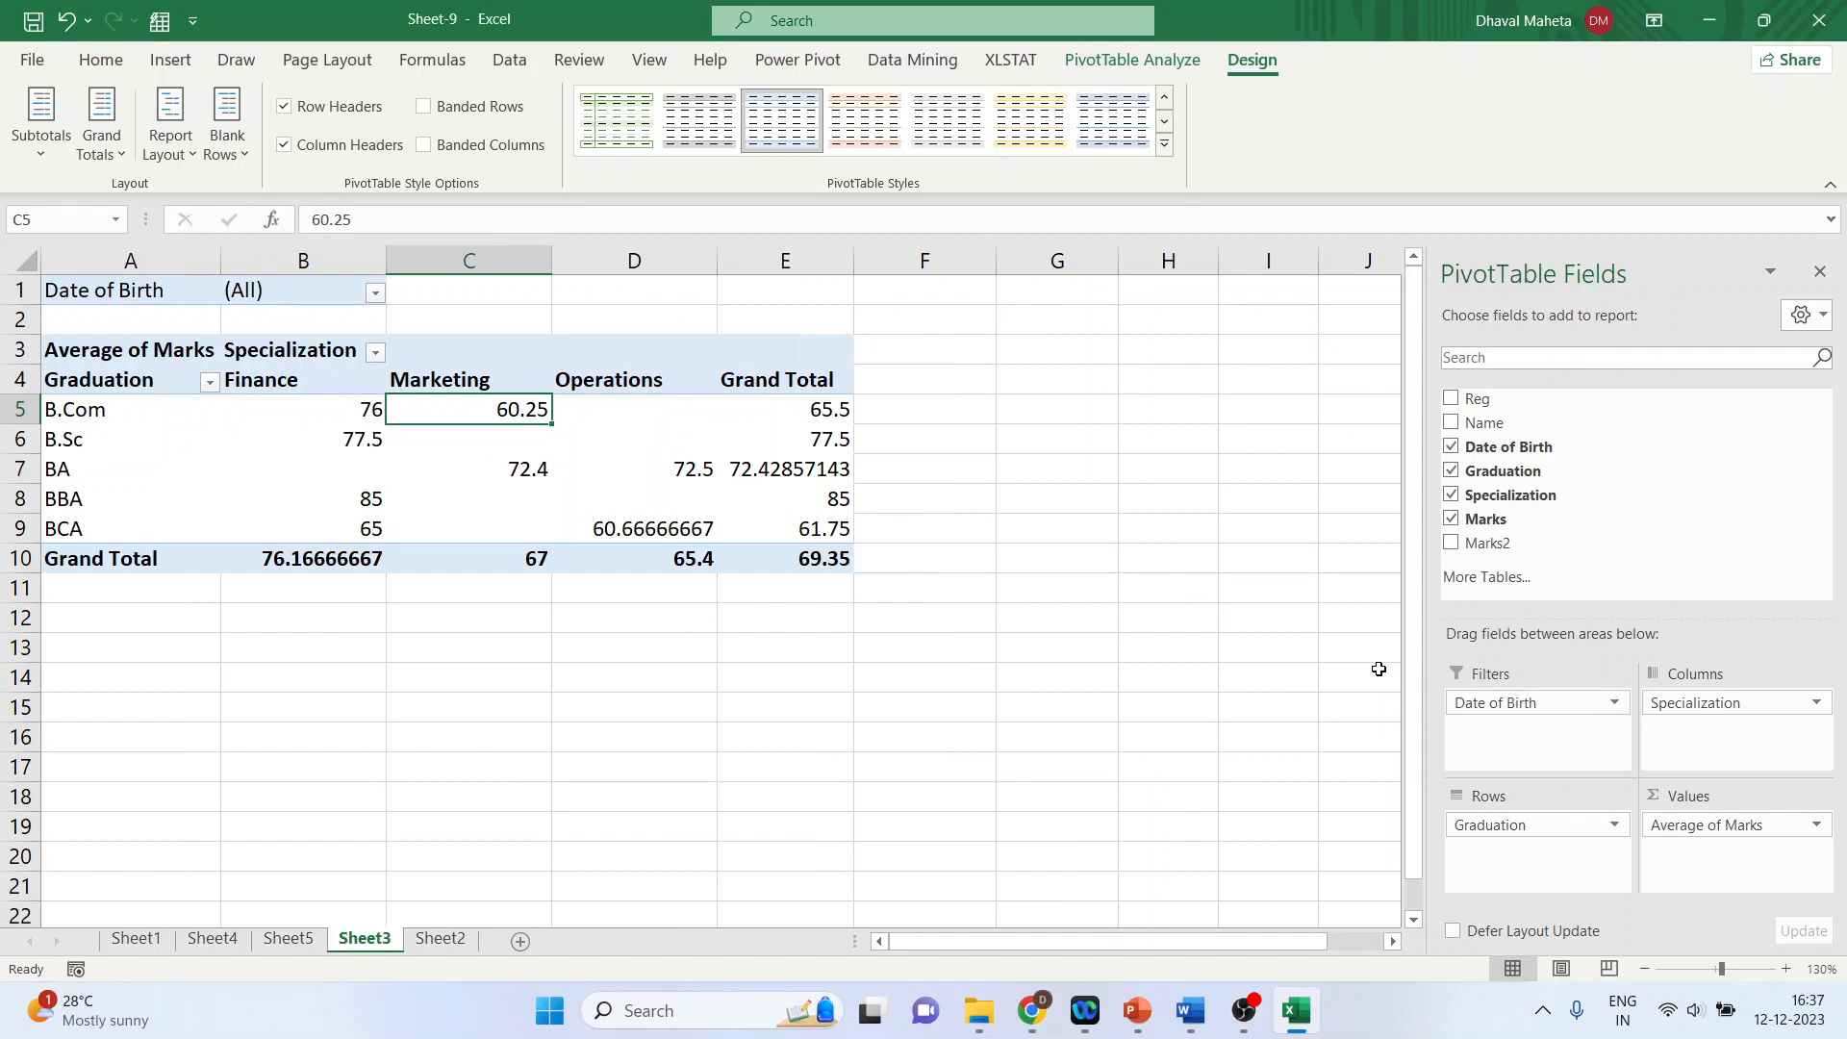
- Summarize the Marks value field by Max
click(1817, 826)
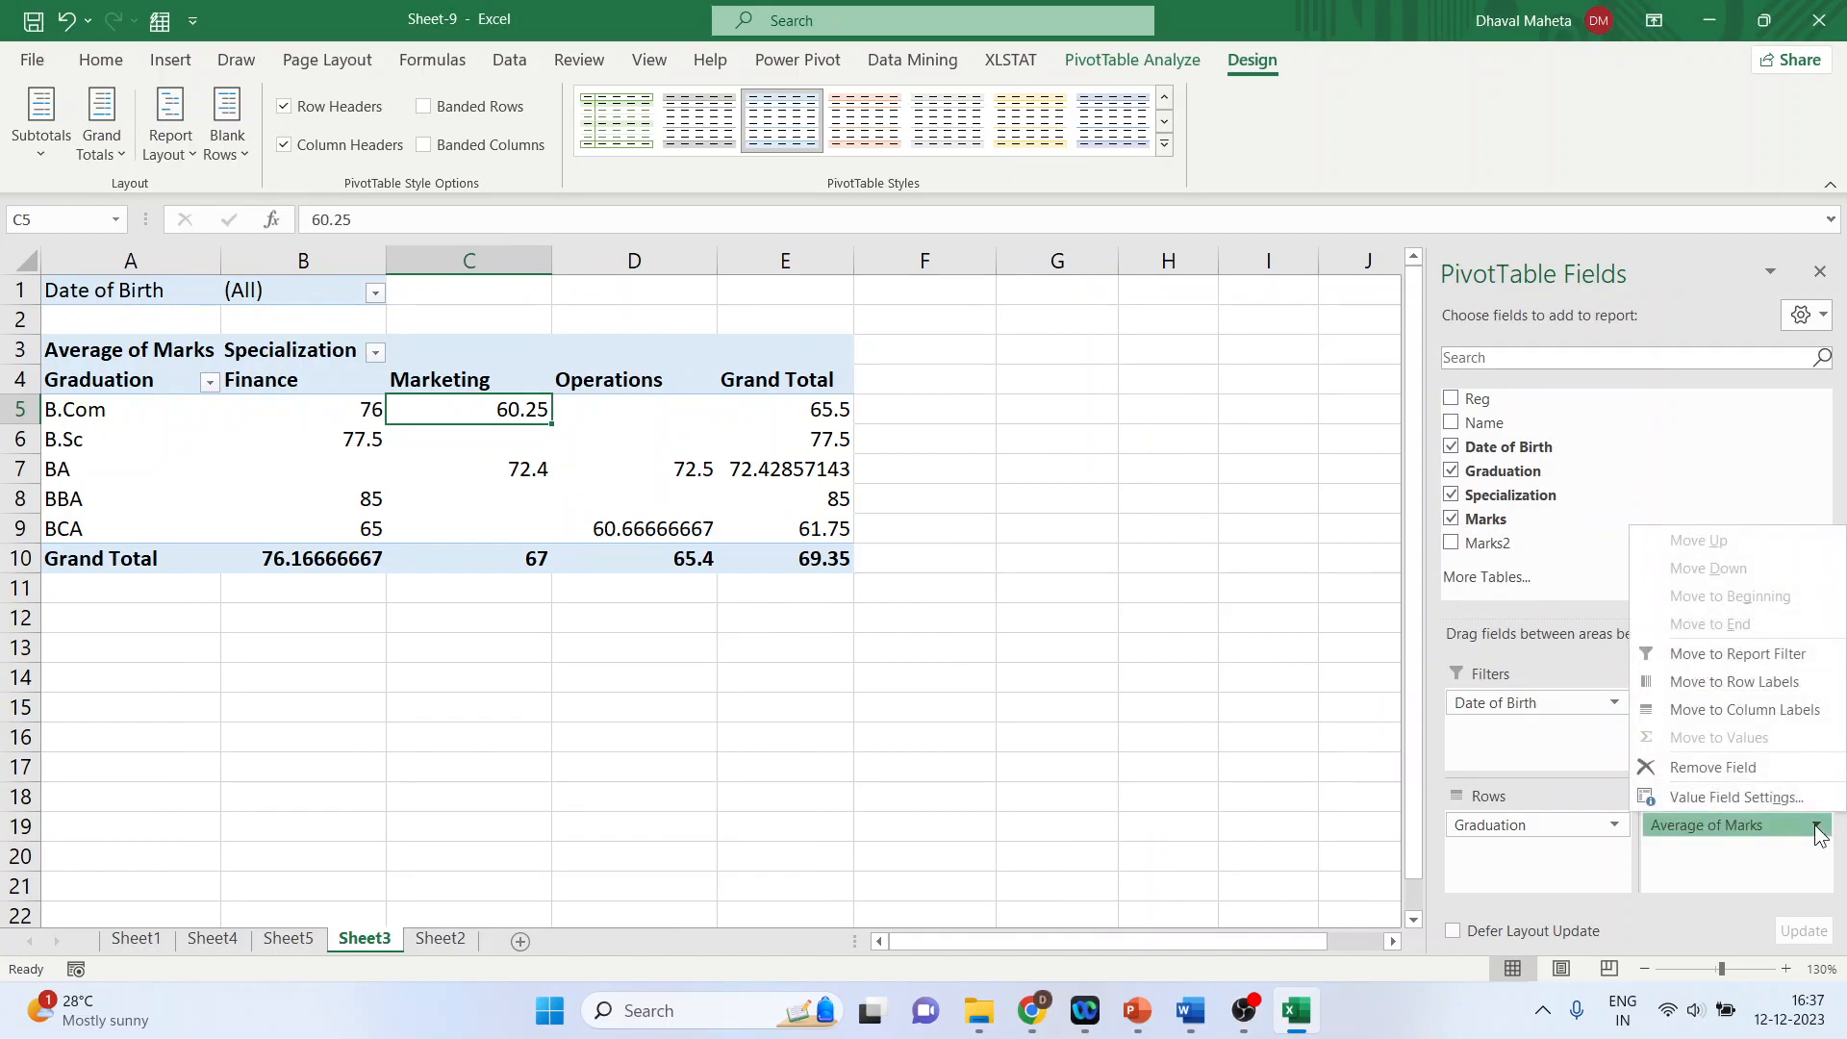
click(1758, 799)
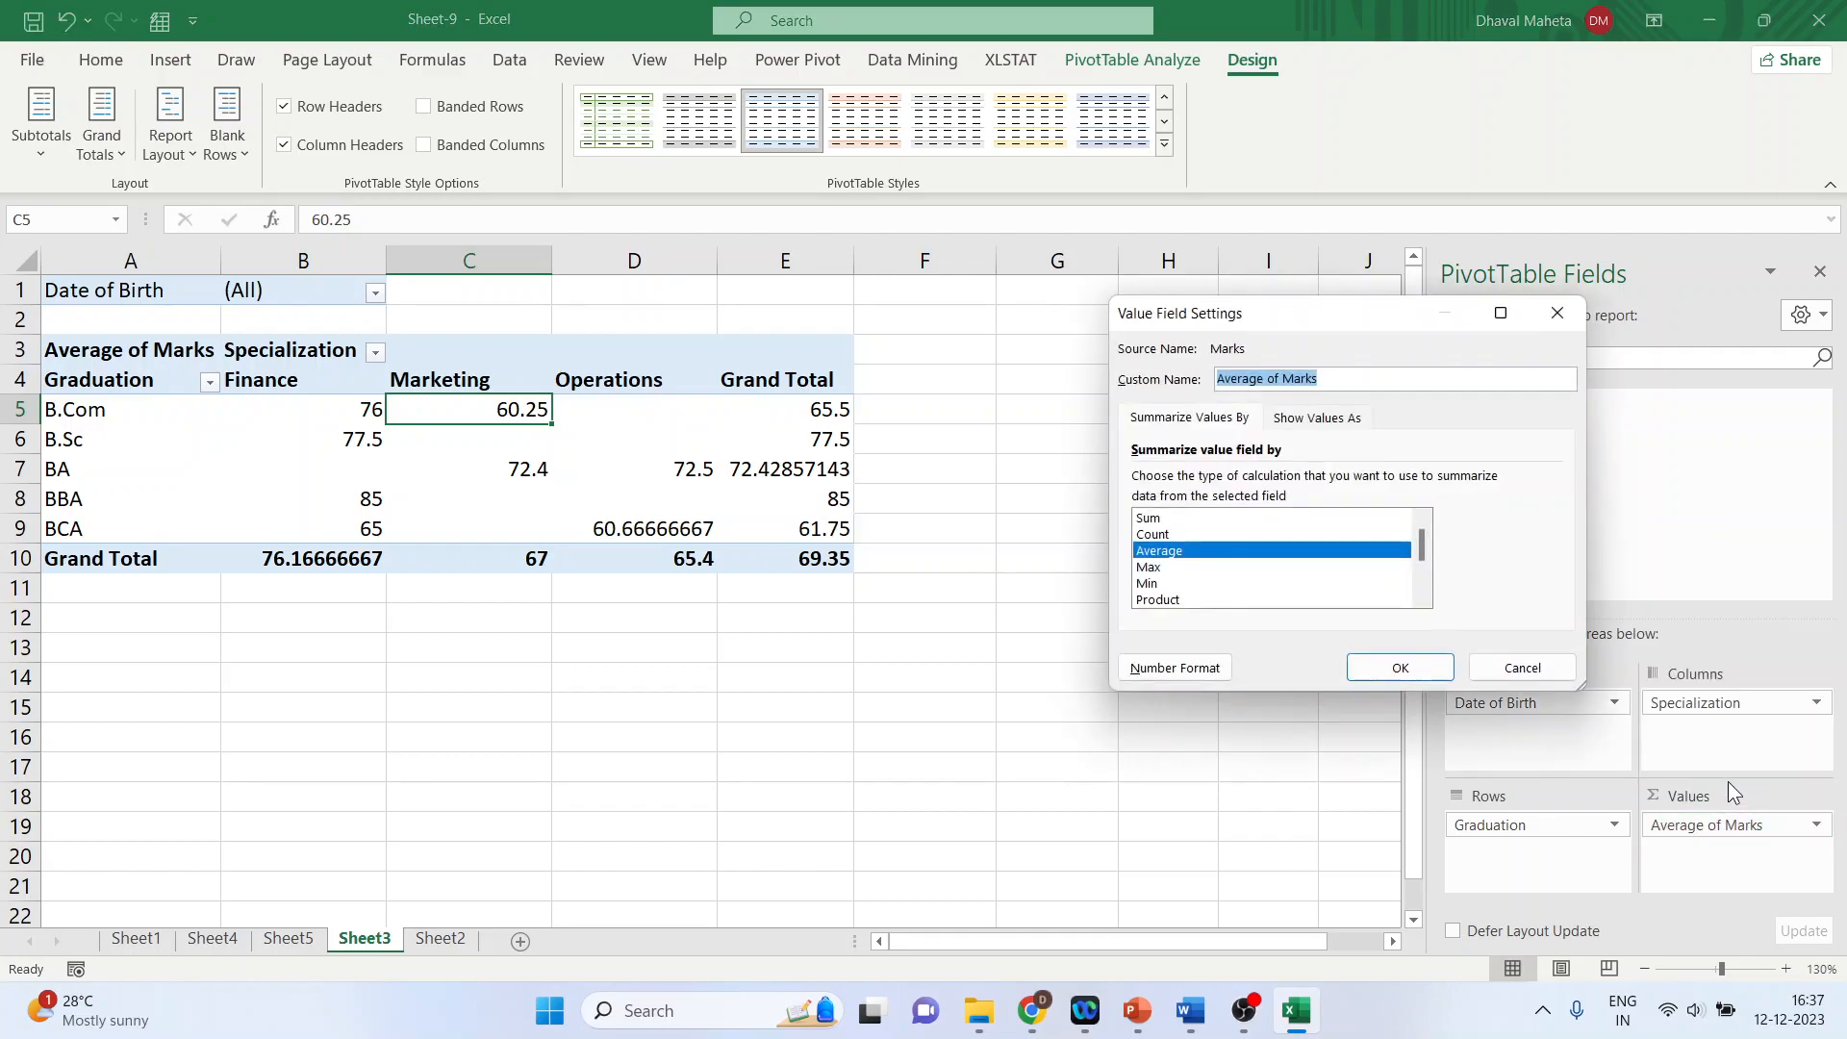
click(1156, 568)
click(1402, 668)
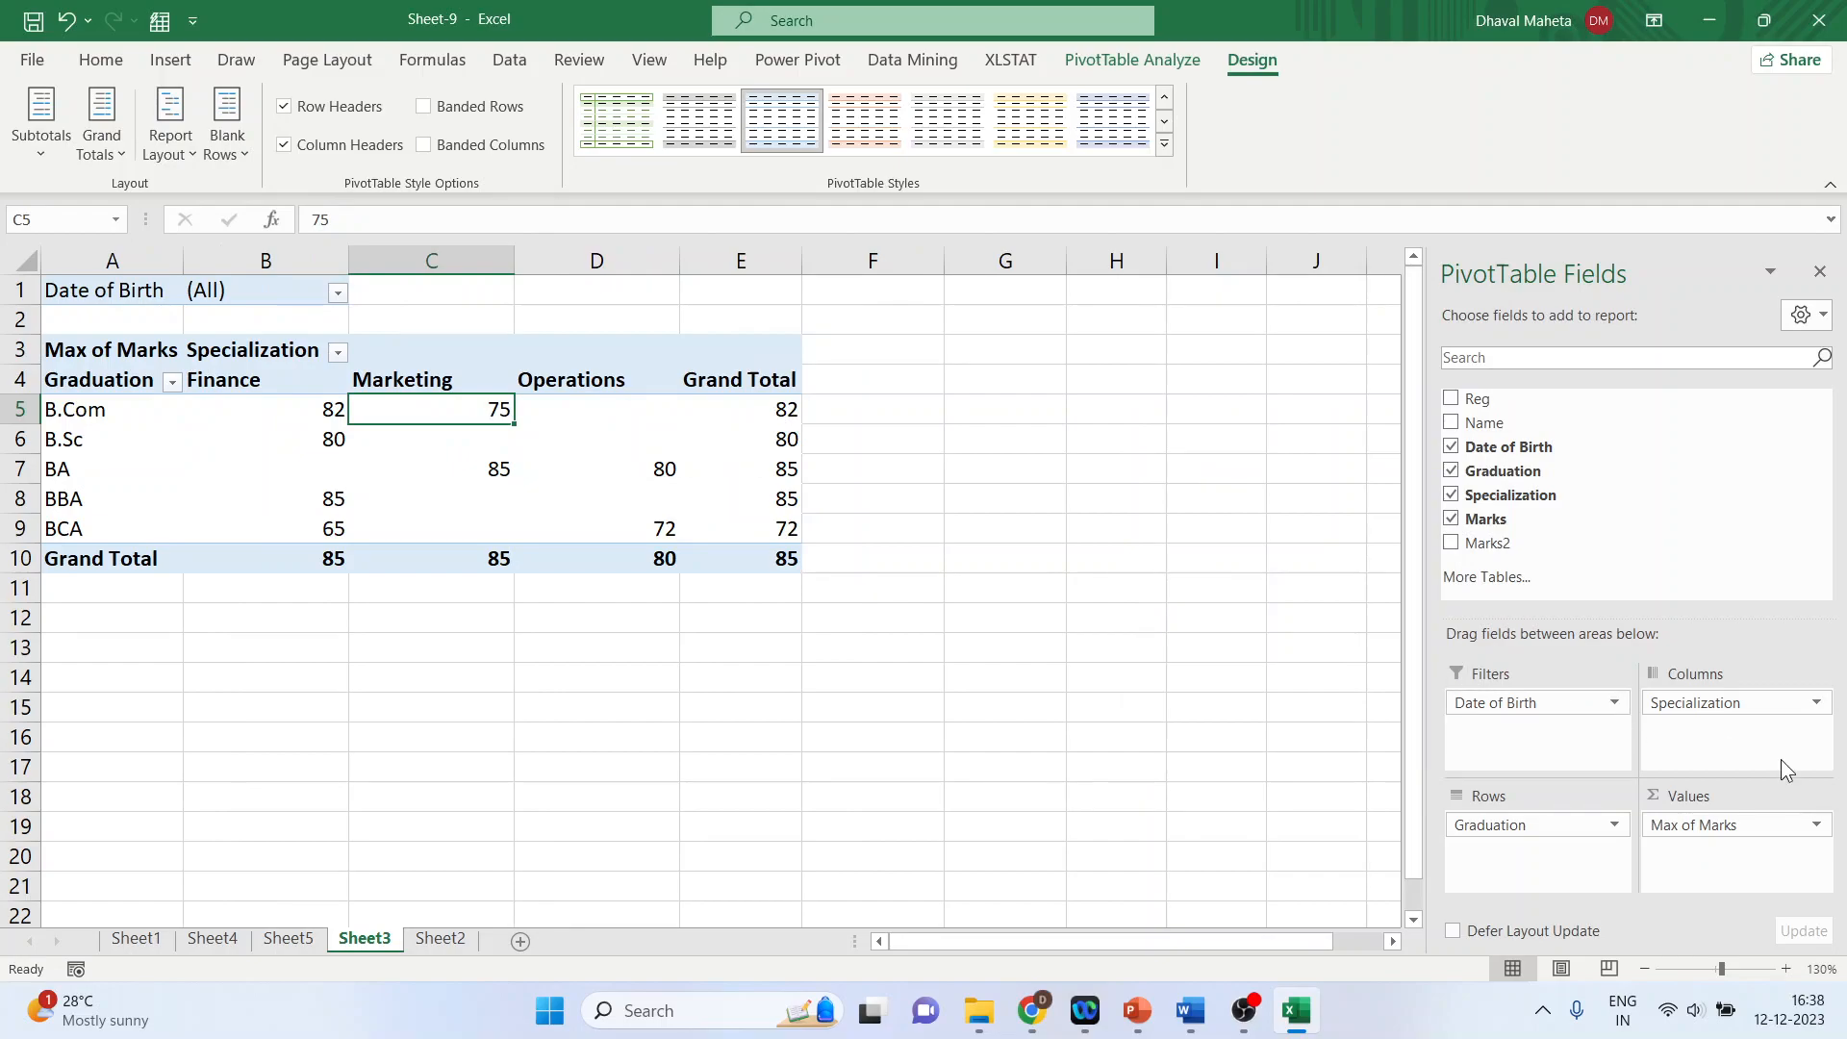
- Summarize the Marks value field by Min
click(1815, 824)
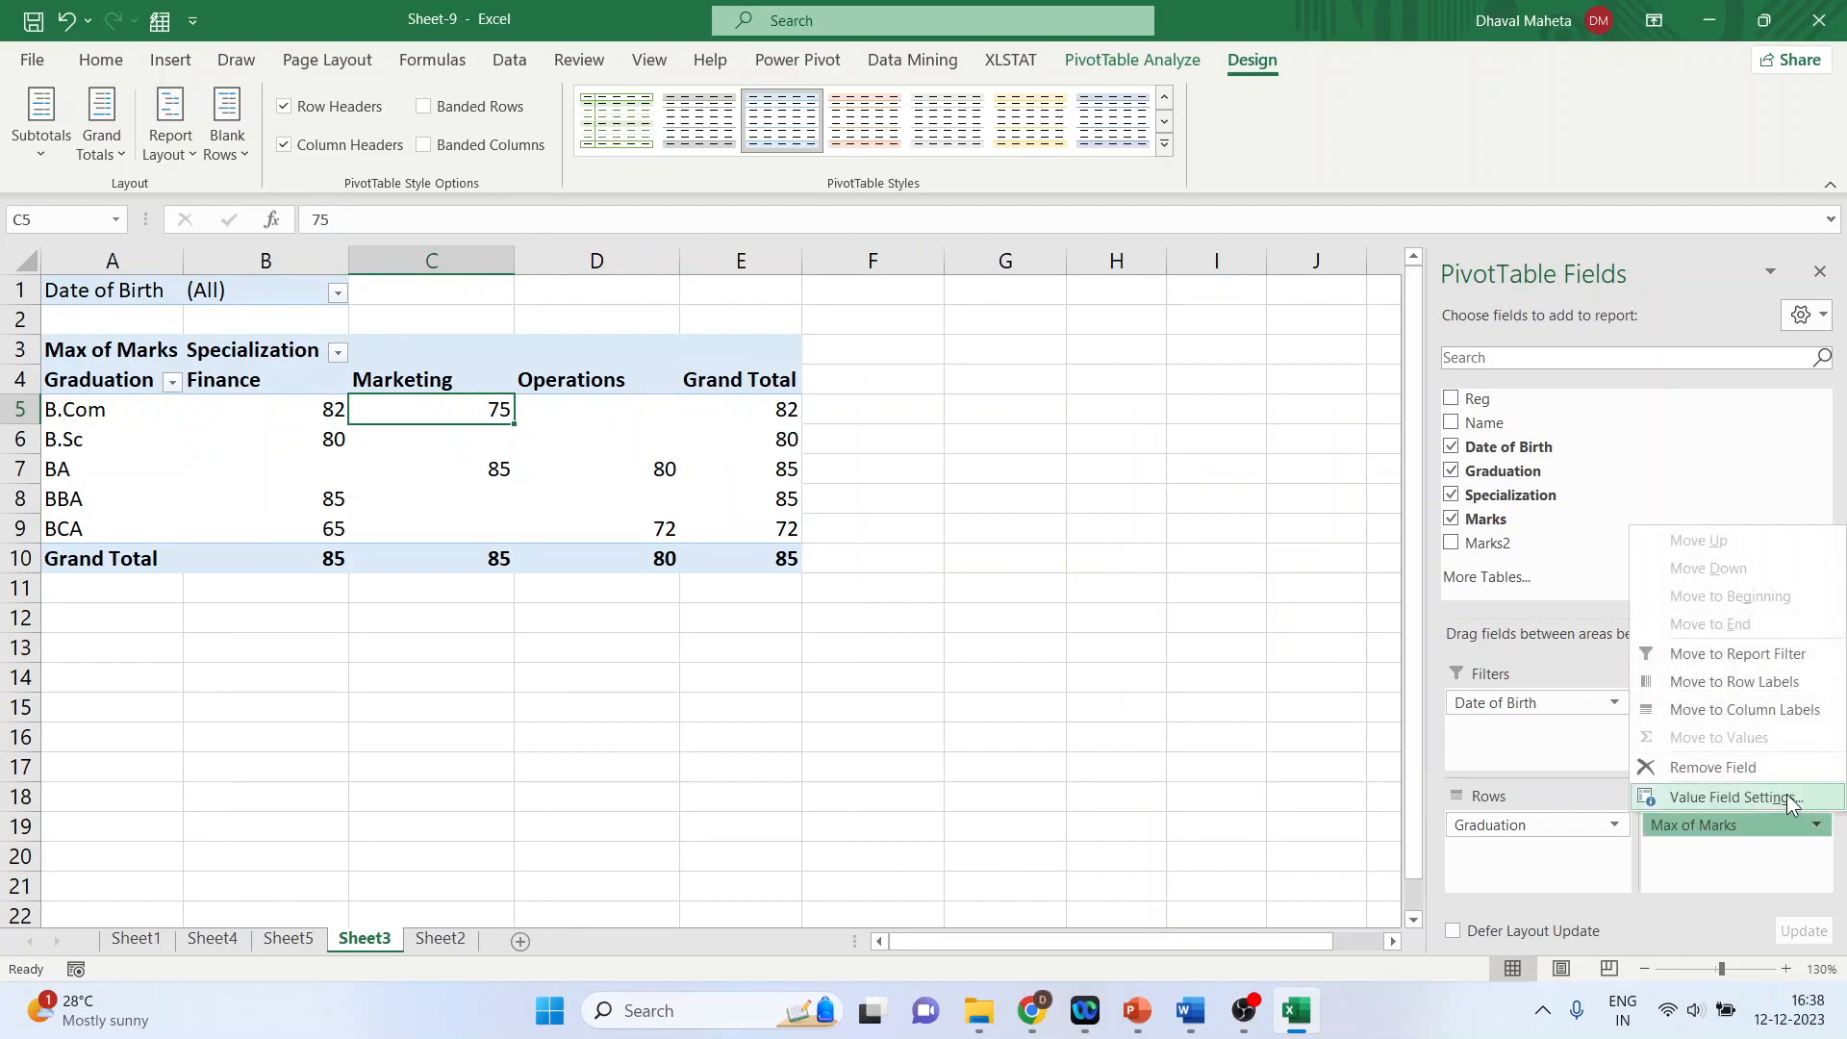
click(1720, 800)
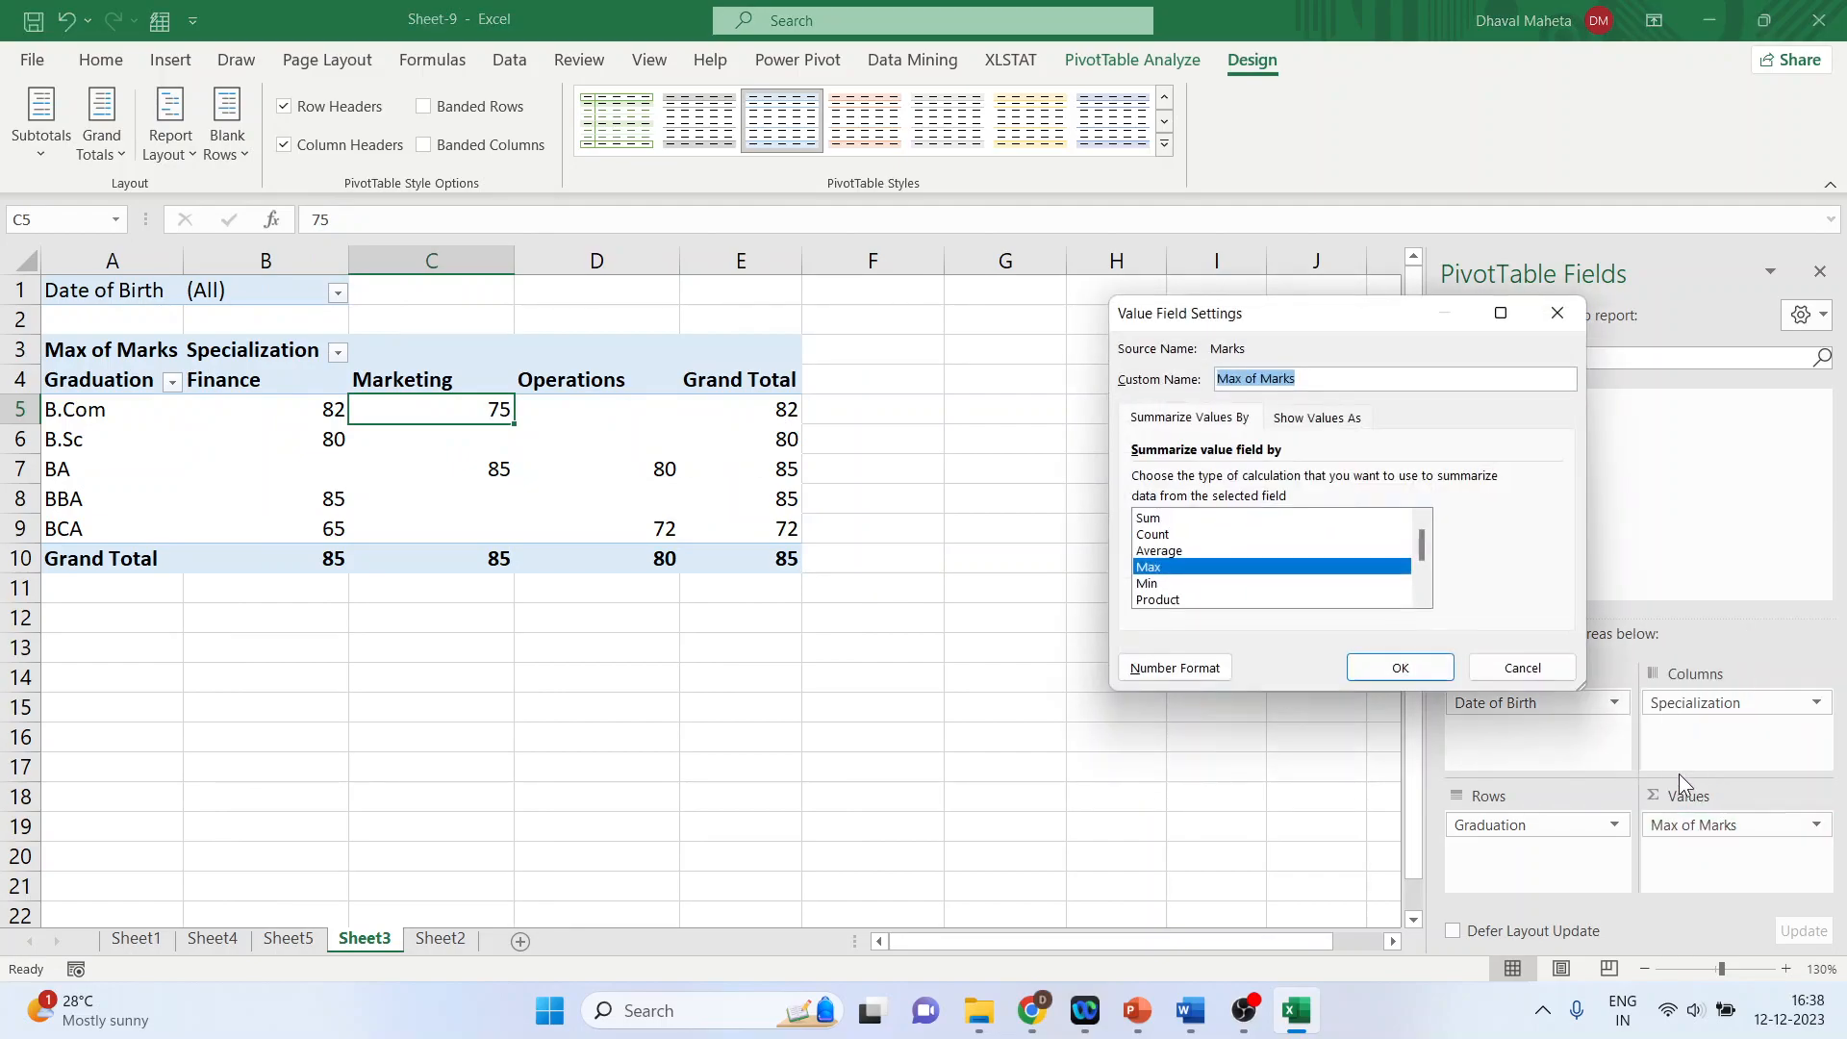
click(1146, 583)
click(1366, 669)
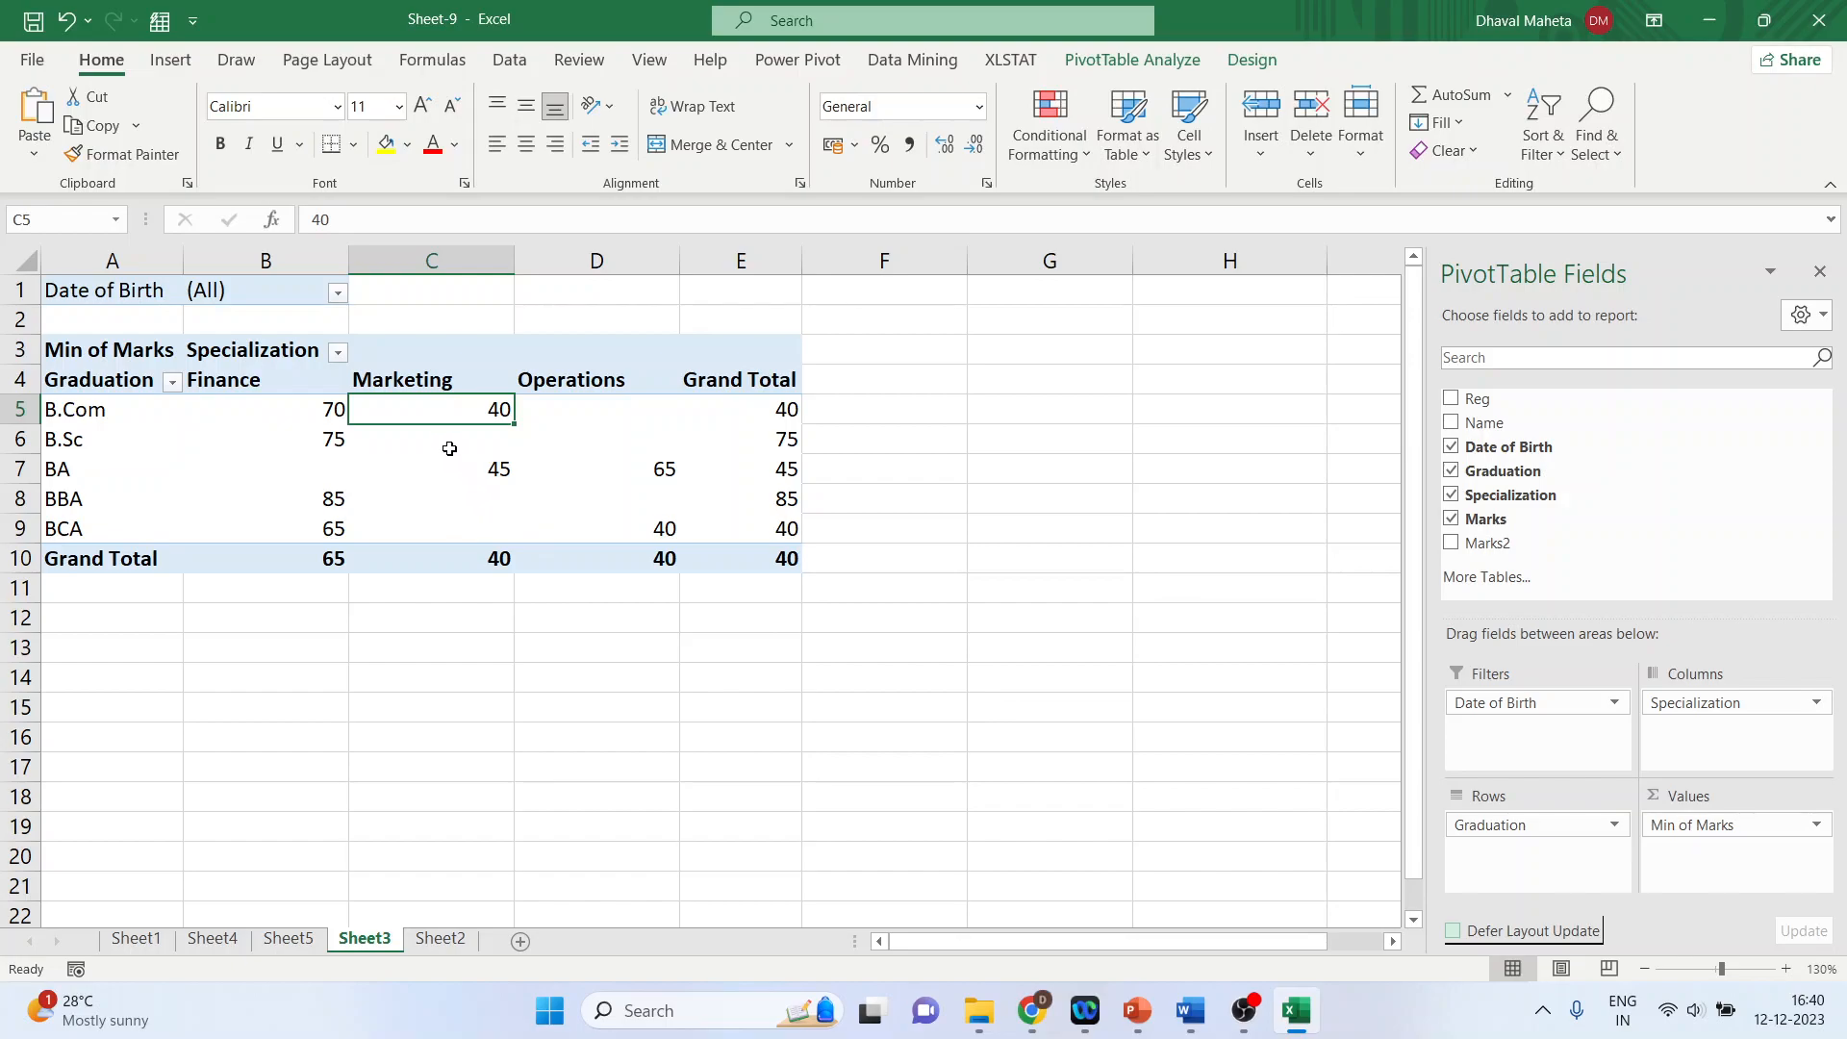
- Add Marks to the values a second time, summarize it by Max, and review the Finance and Marketing headings
mouse_move(462, 410)
drag(1488, 531, 1690, 870)
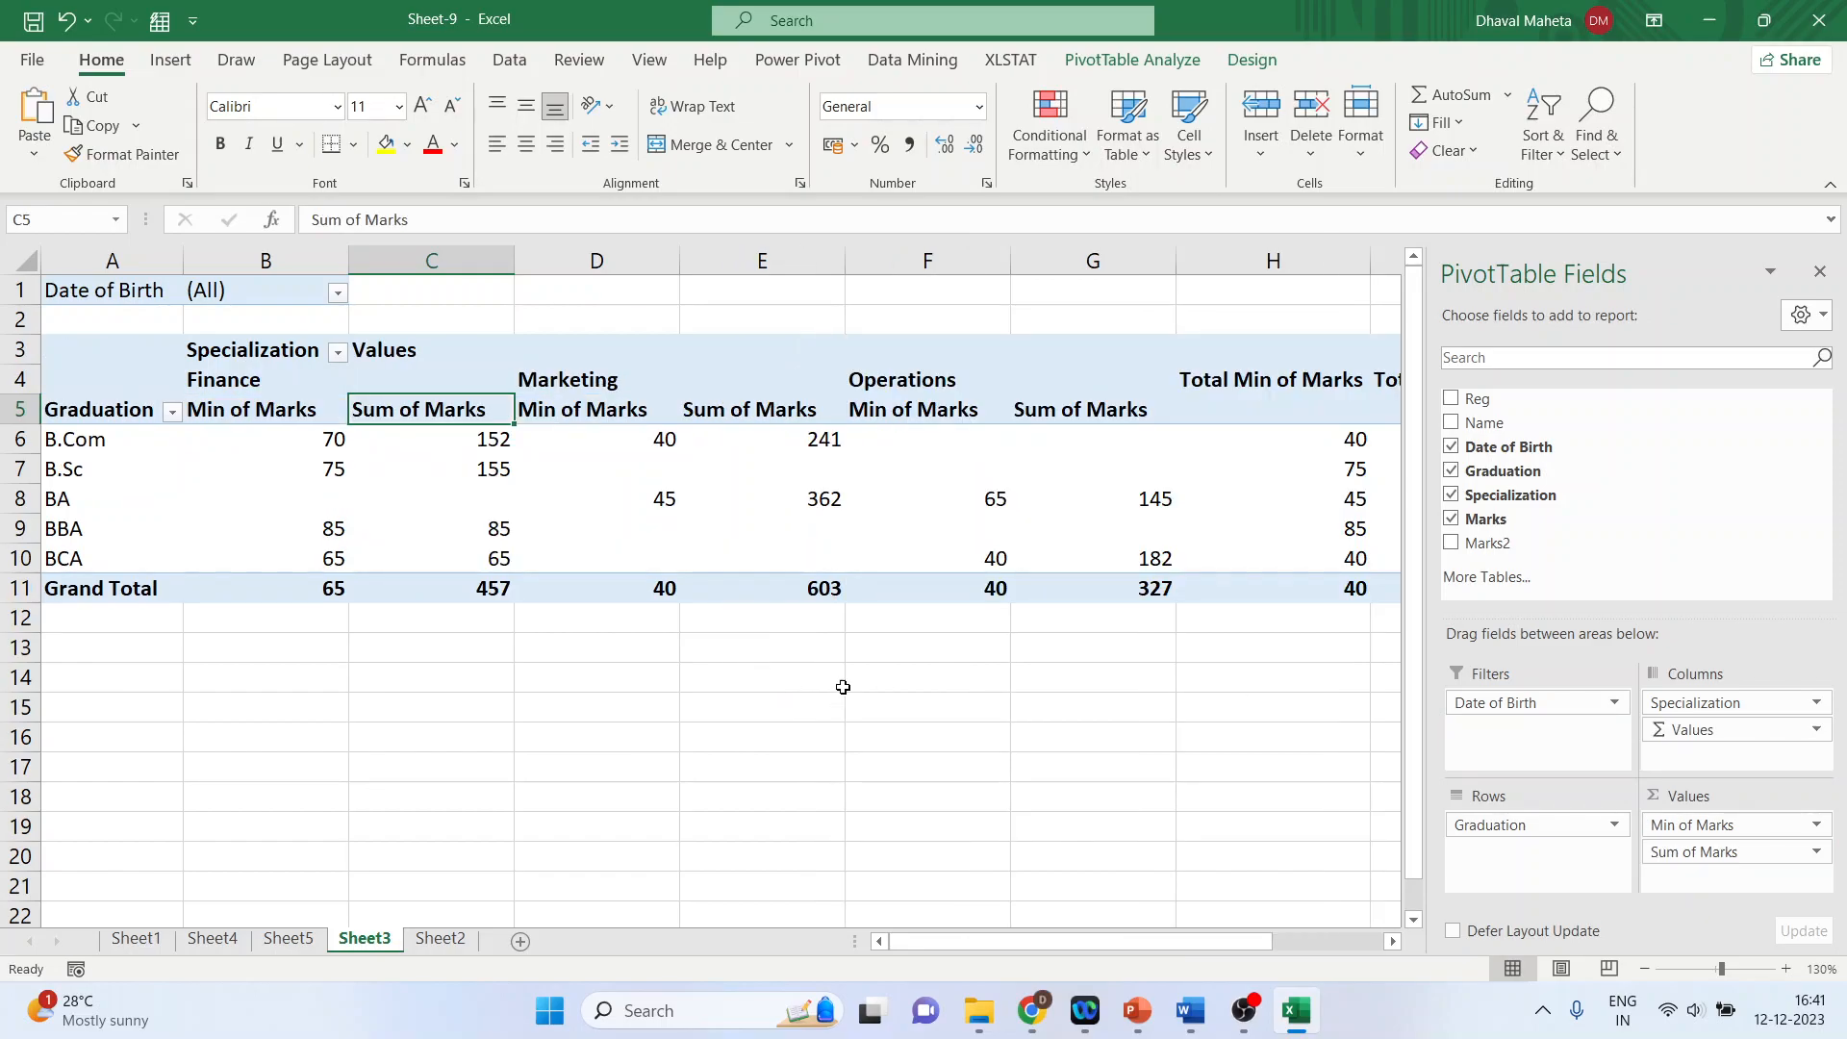
click(1817, 853)
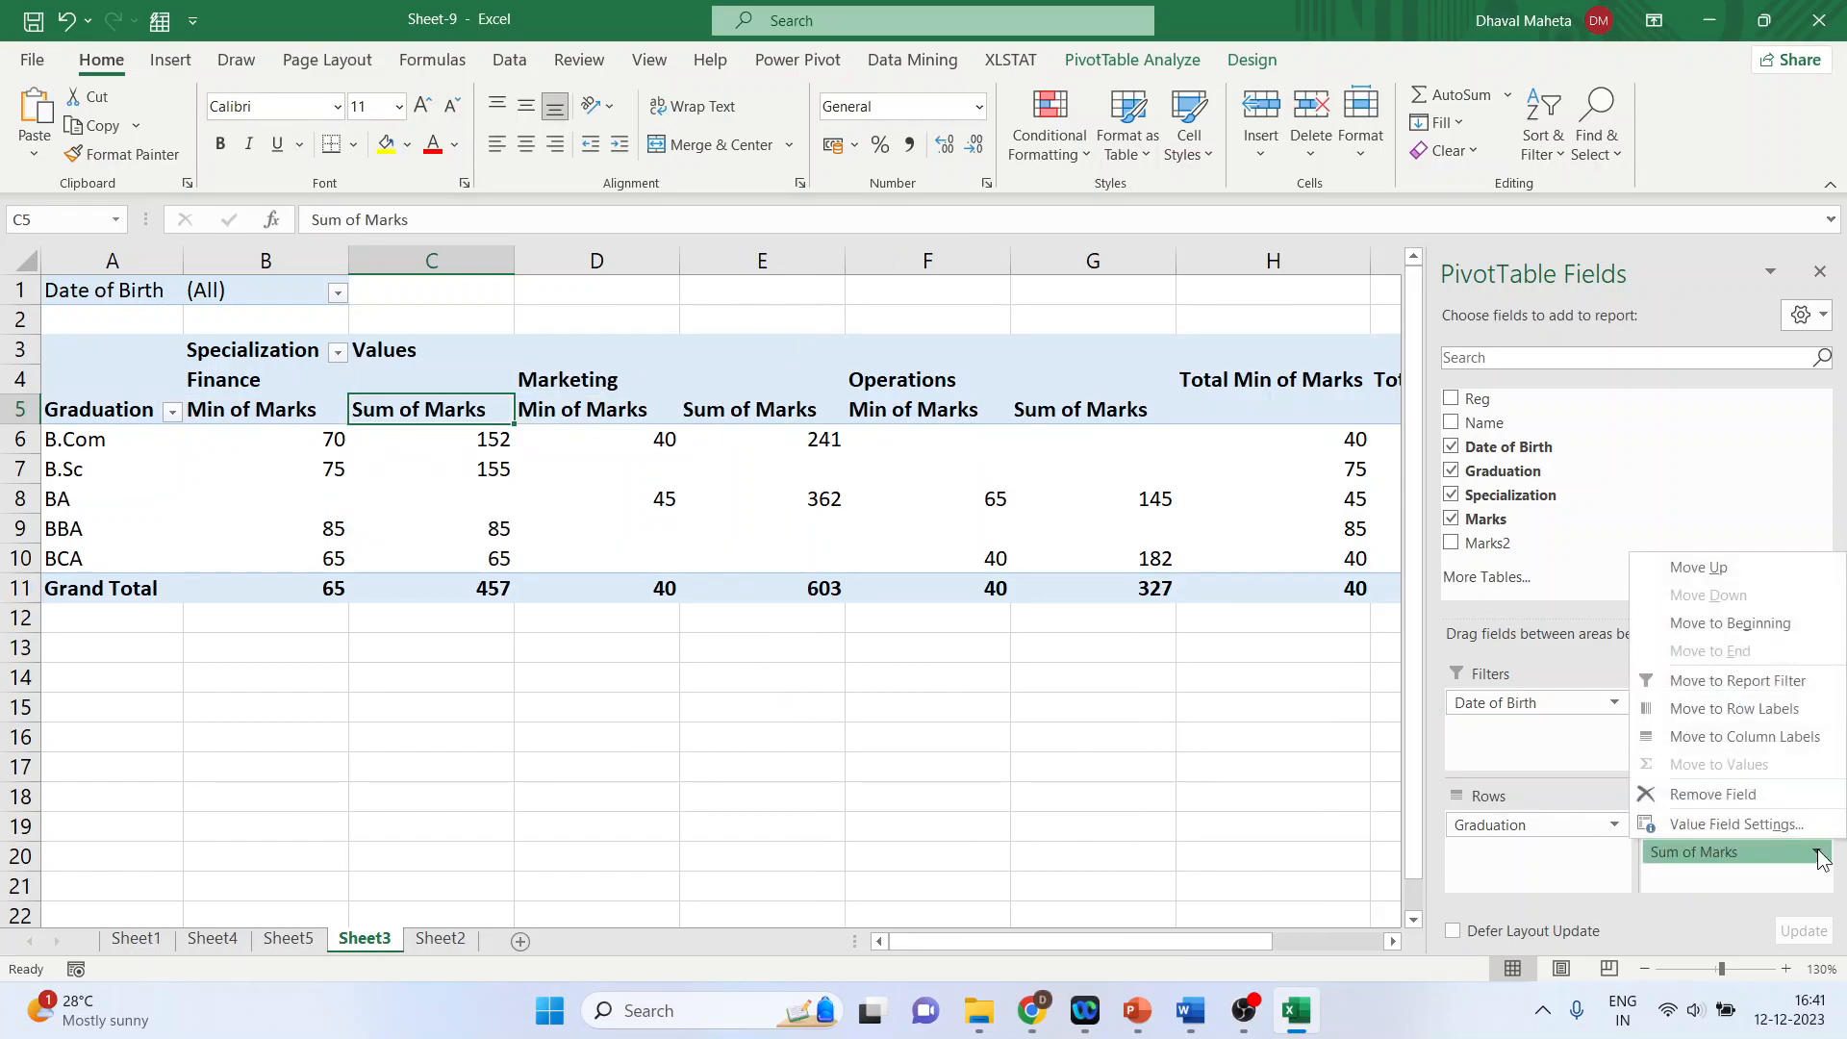
click(1774, 825)
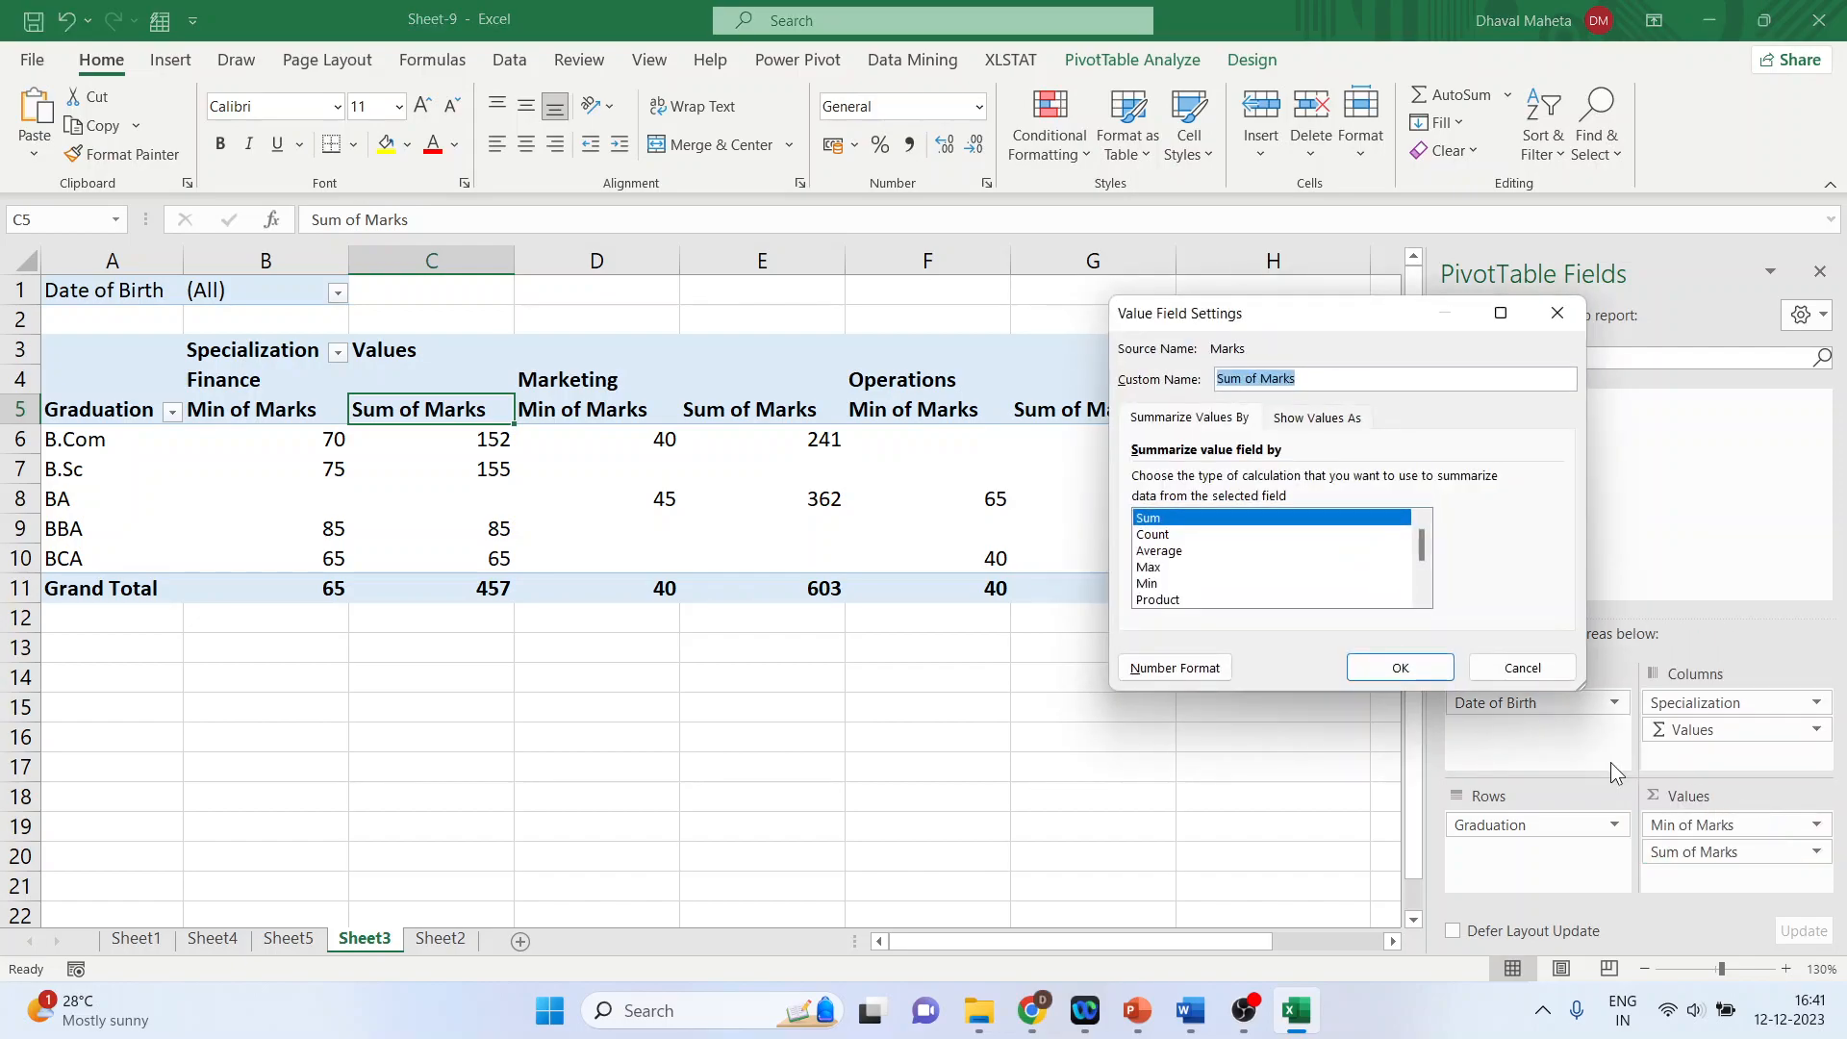
click(1154, 570)
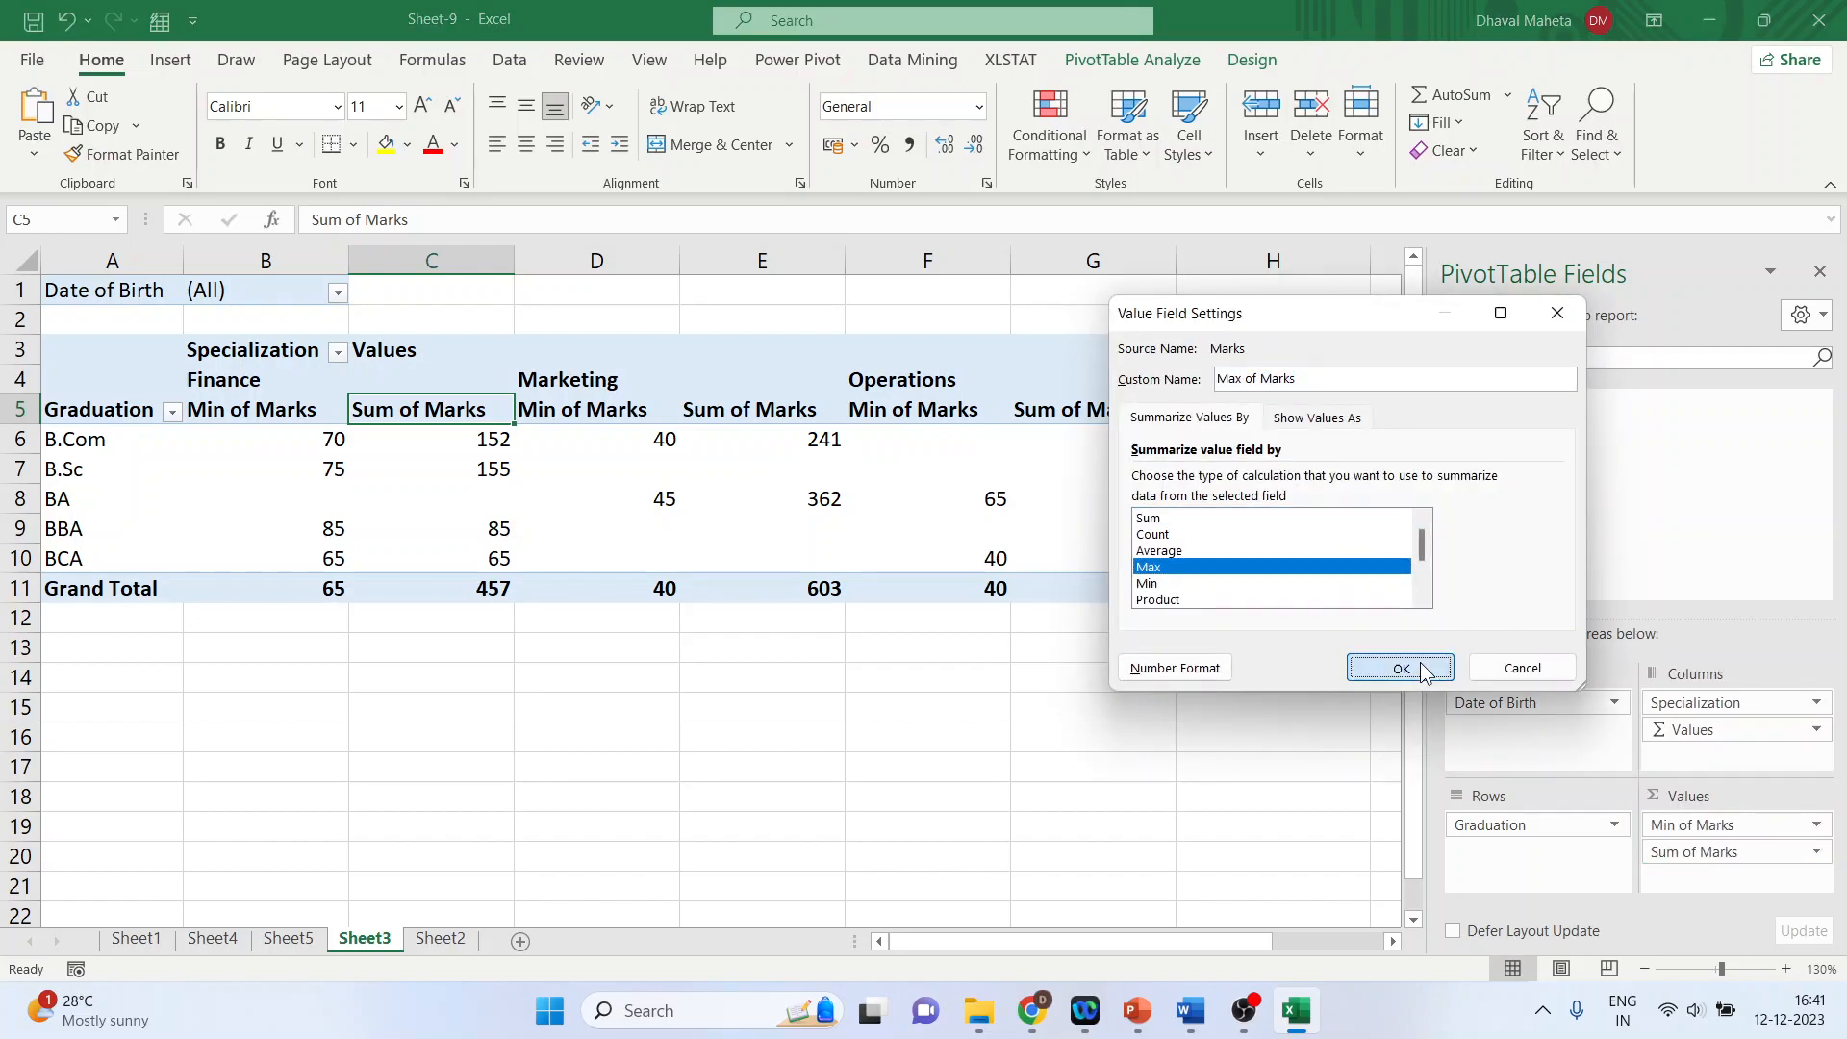
click(1401, 668)
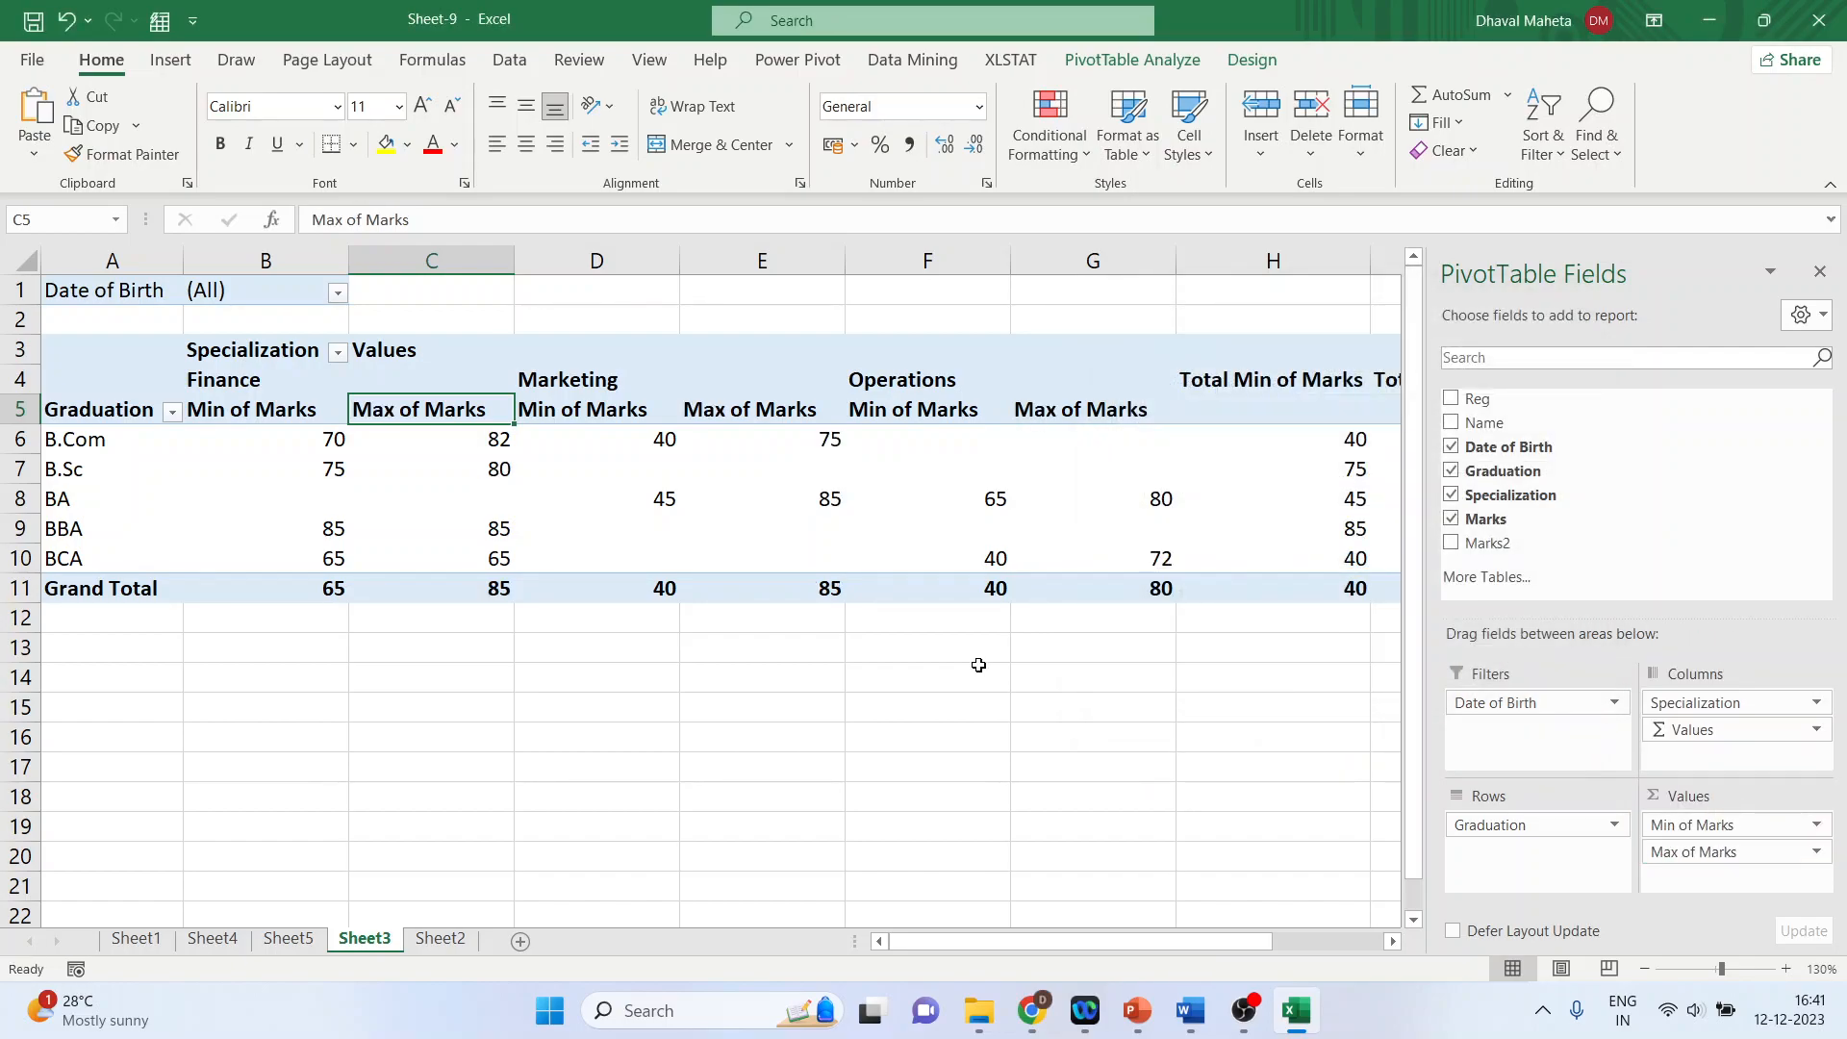
click(269, 414)
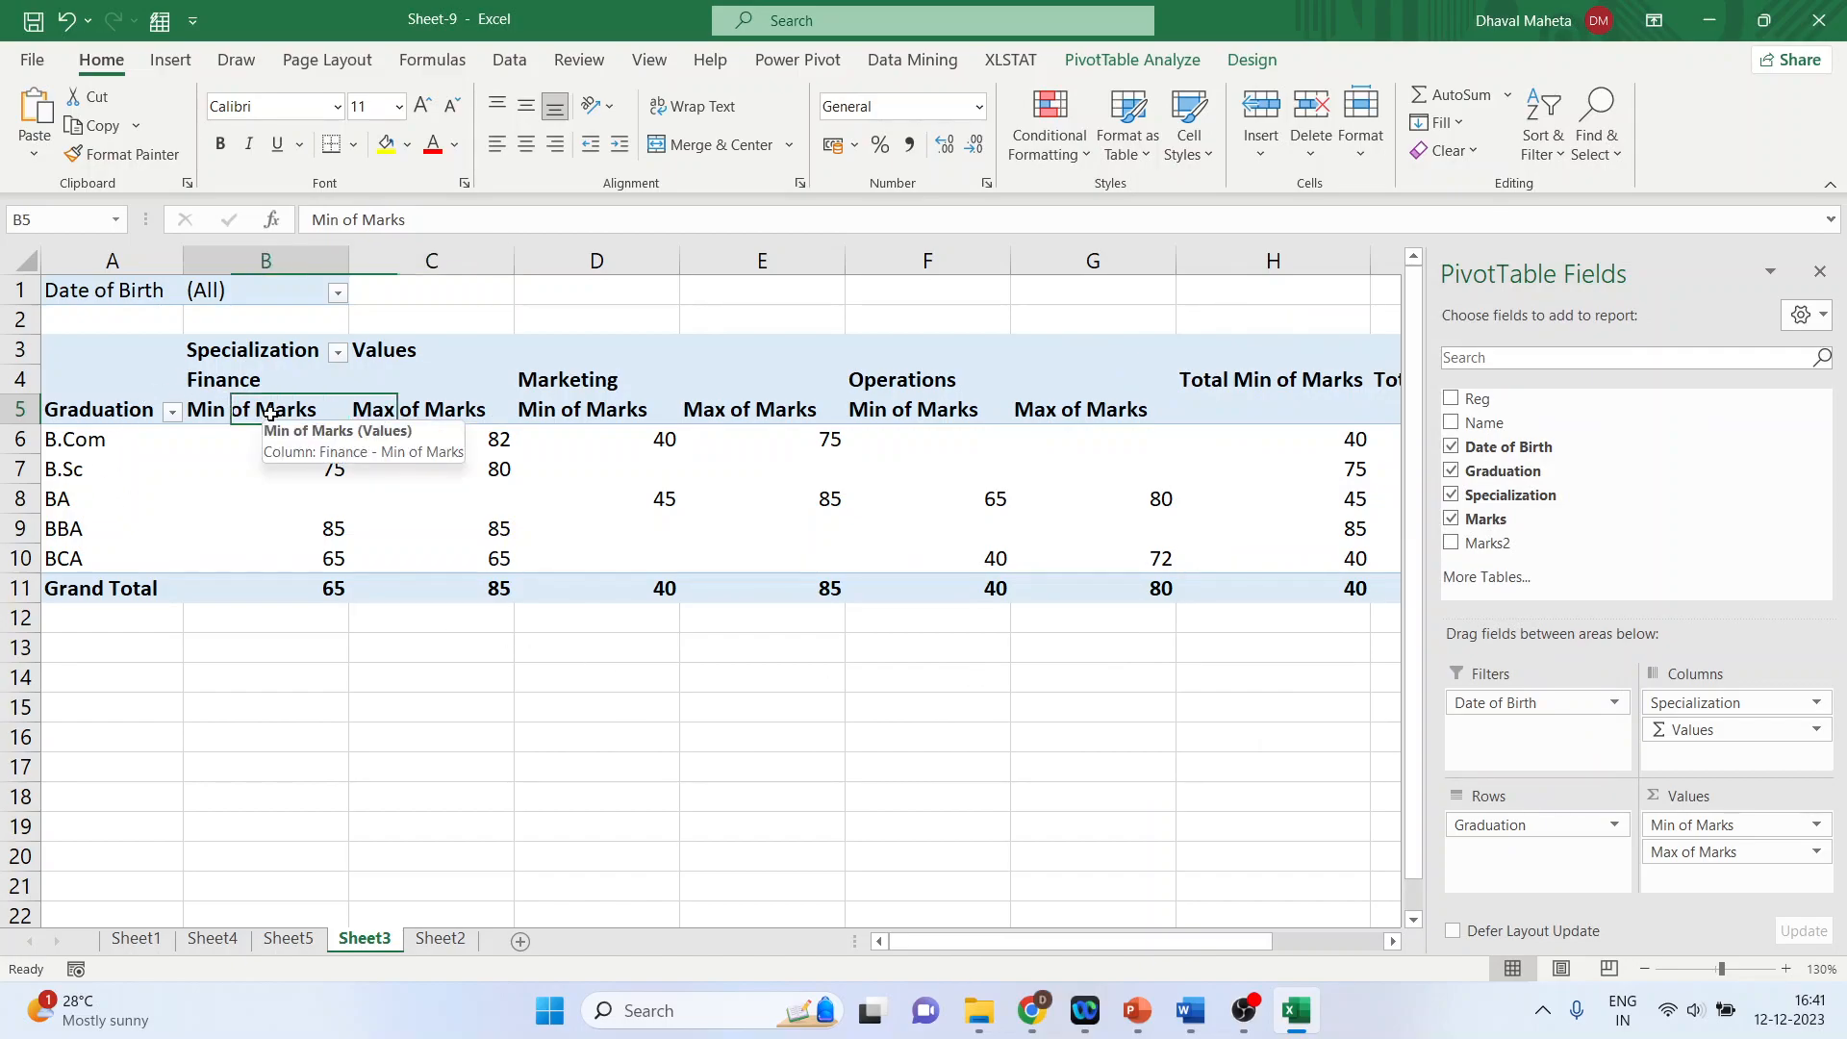
click(447, 411)
click(602, 412)
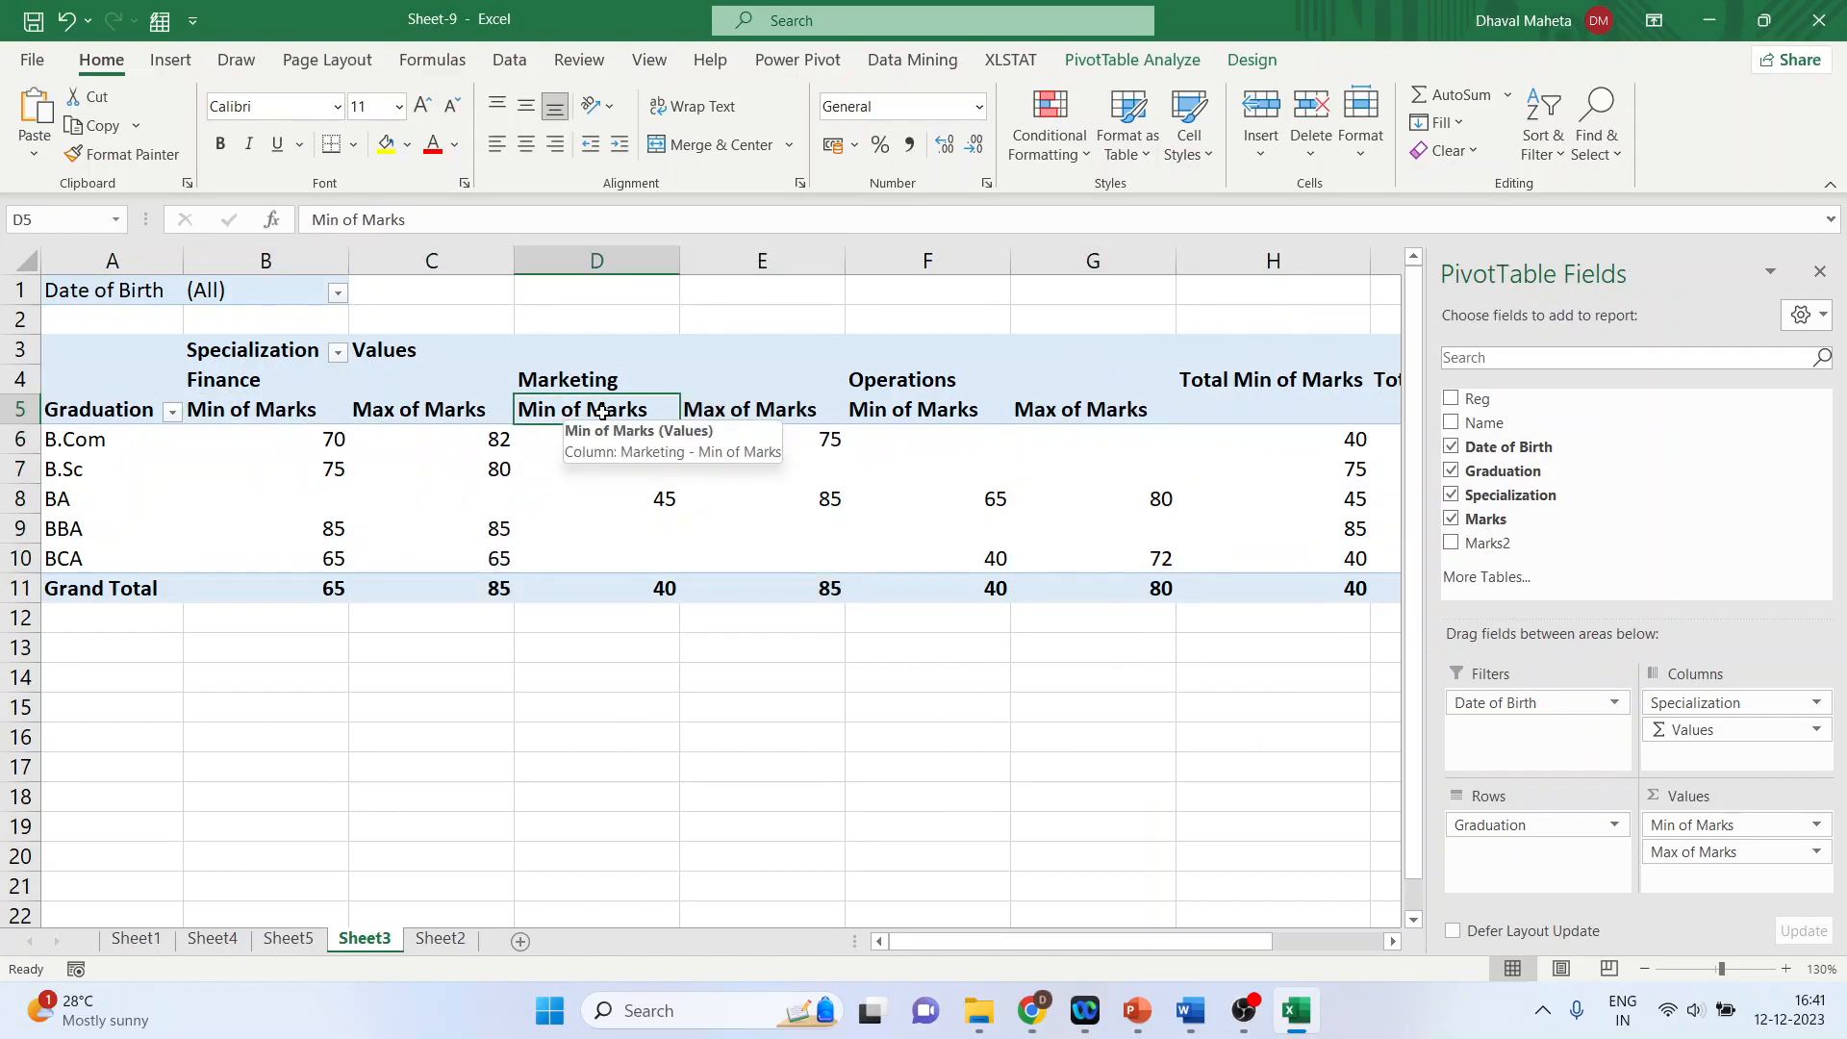
click(753, 412)
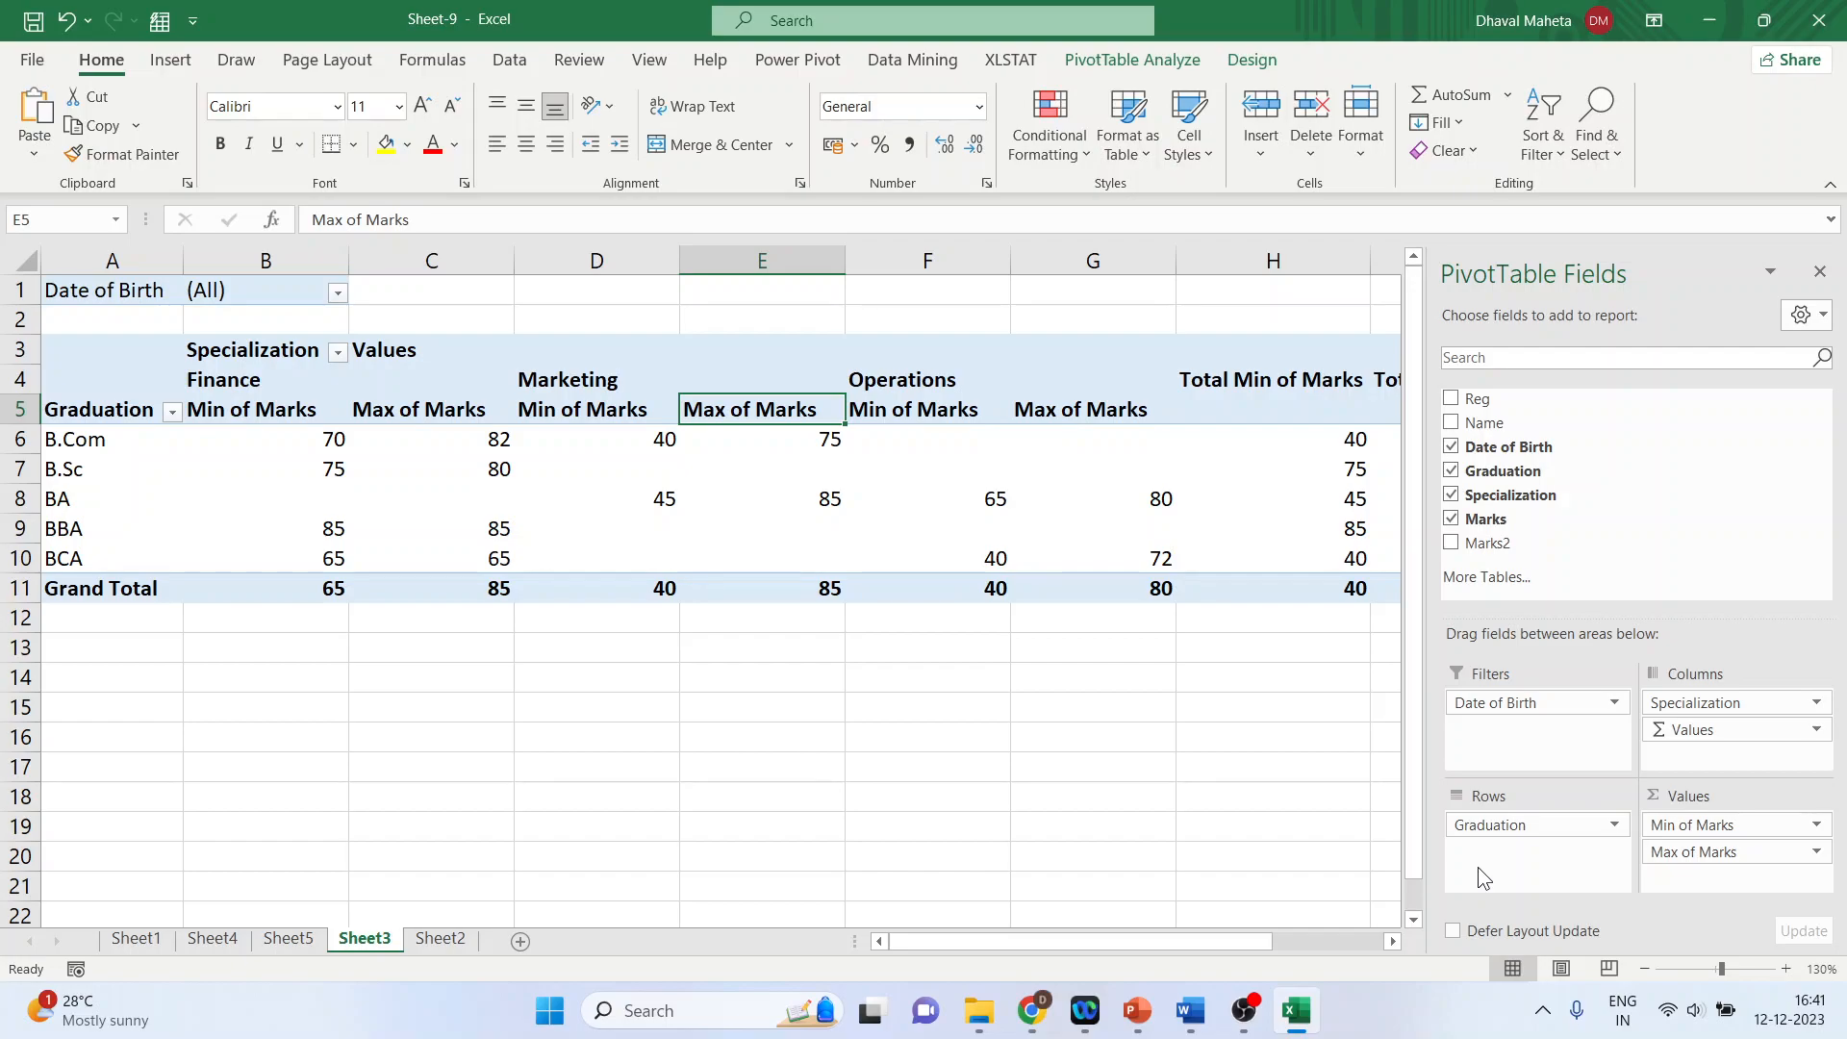
- Hide the field list, insert a Graduation slicer below the pivot table and use it to filter for B.Com
click(1819, 274)
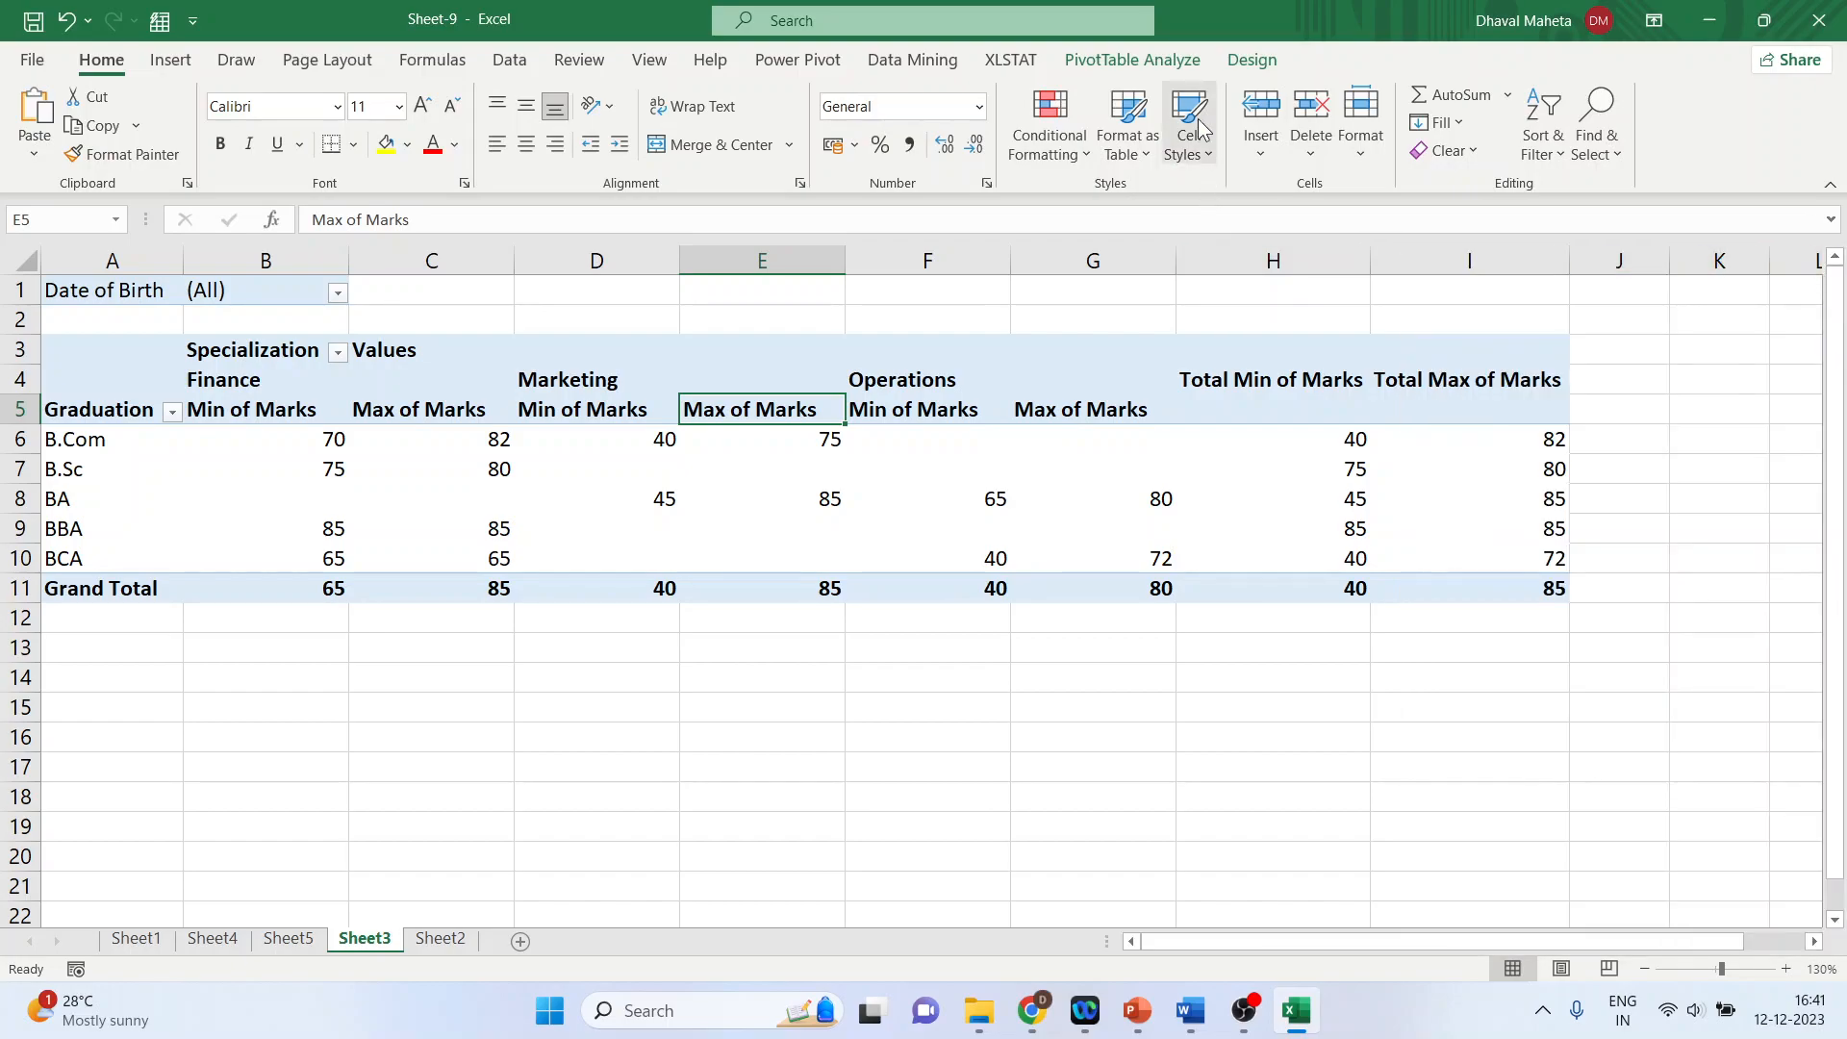
click(1157, 66)
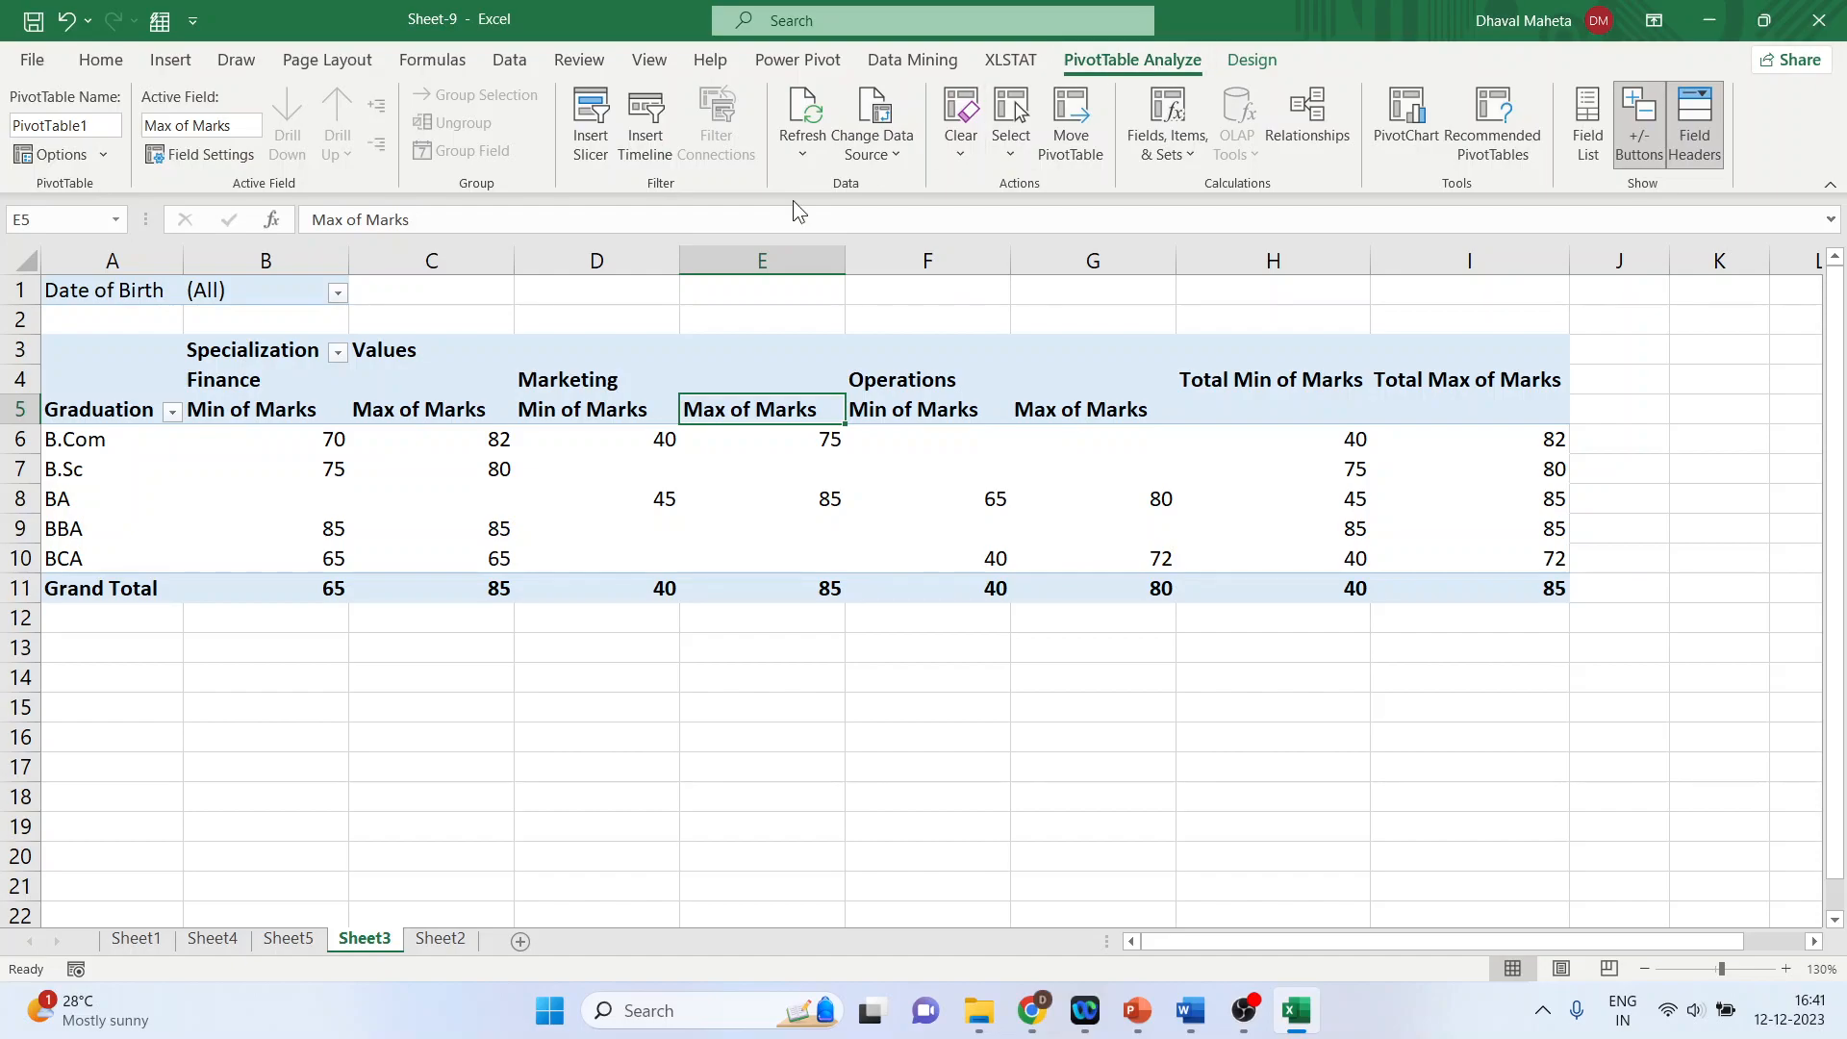
click(592, 144)
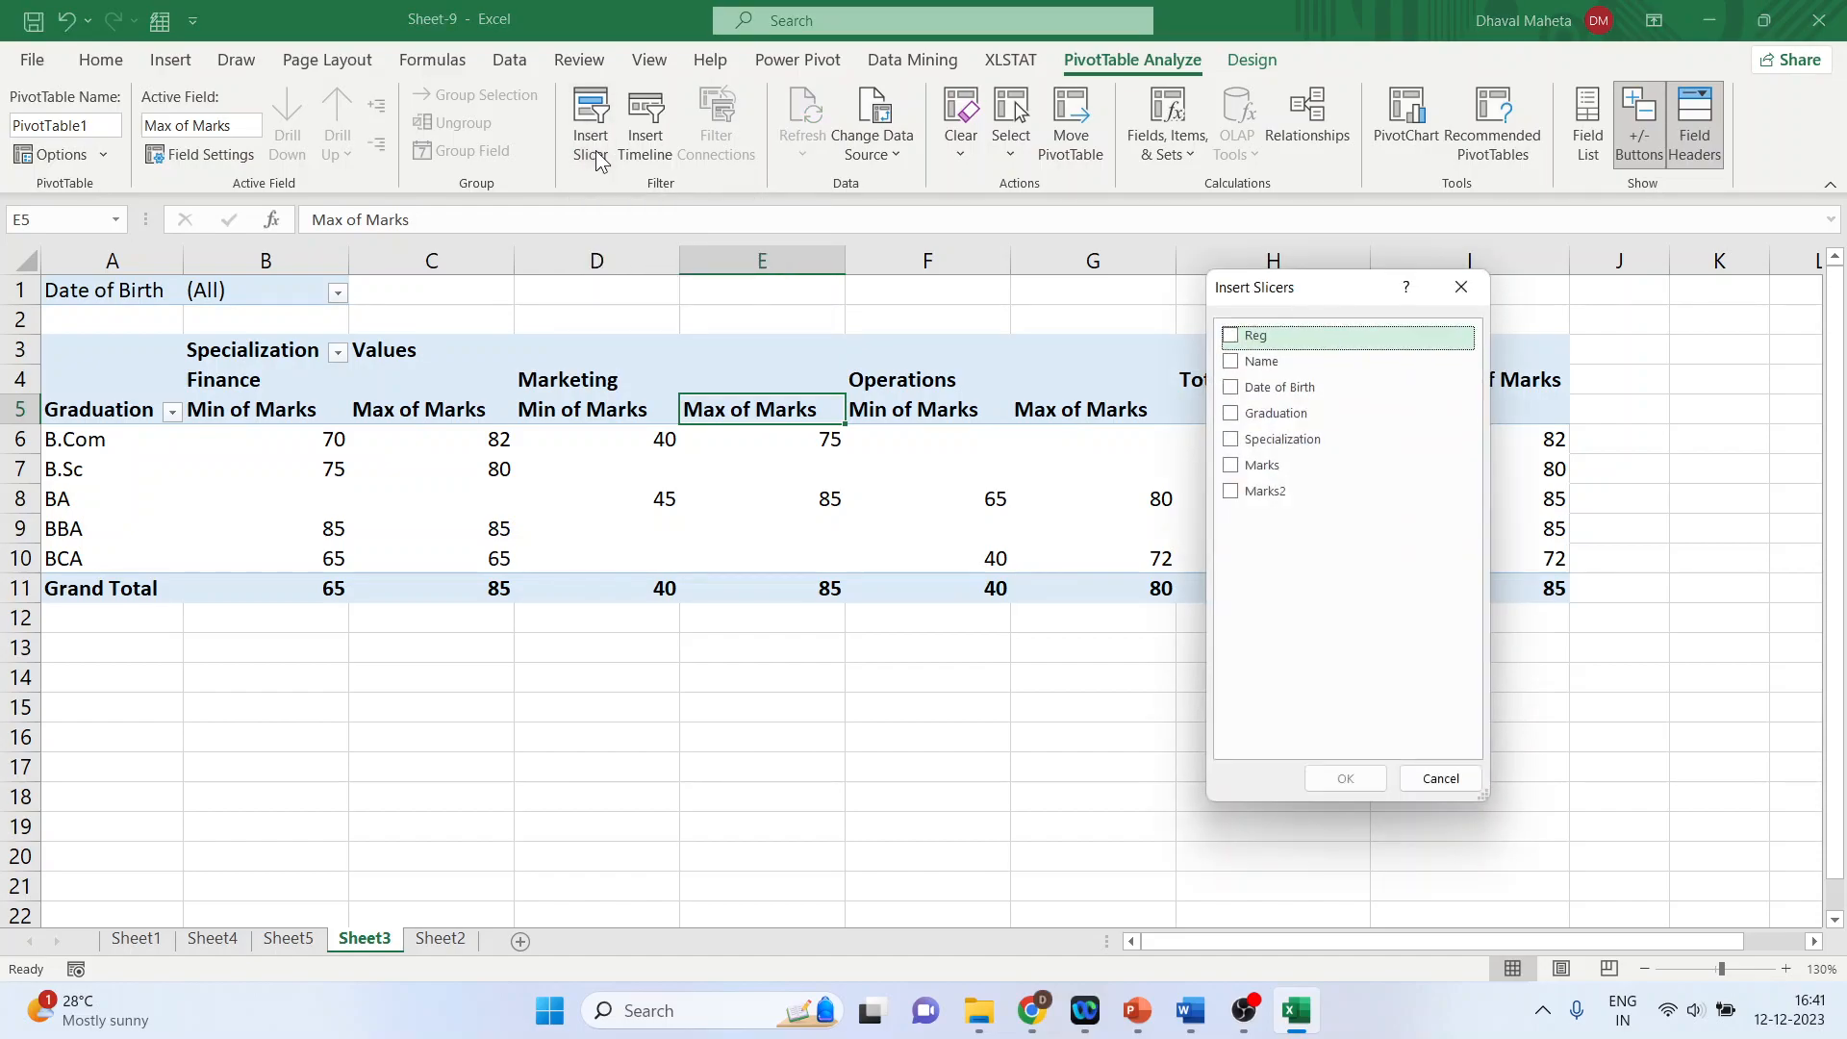
click(1231, 415)
click(1345, 780)
drag(965, 420, 991, 659)
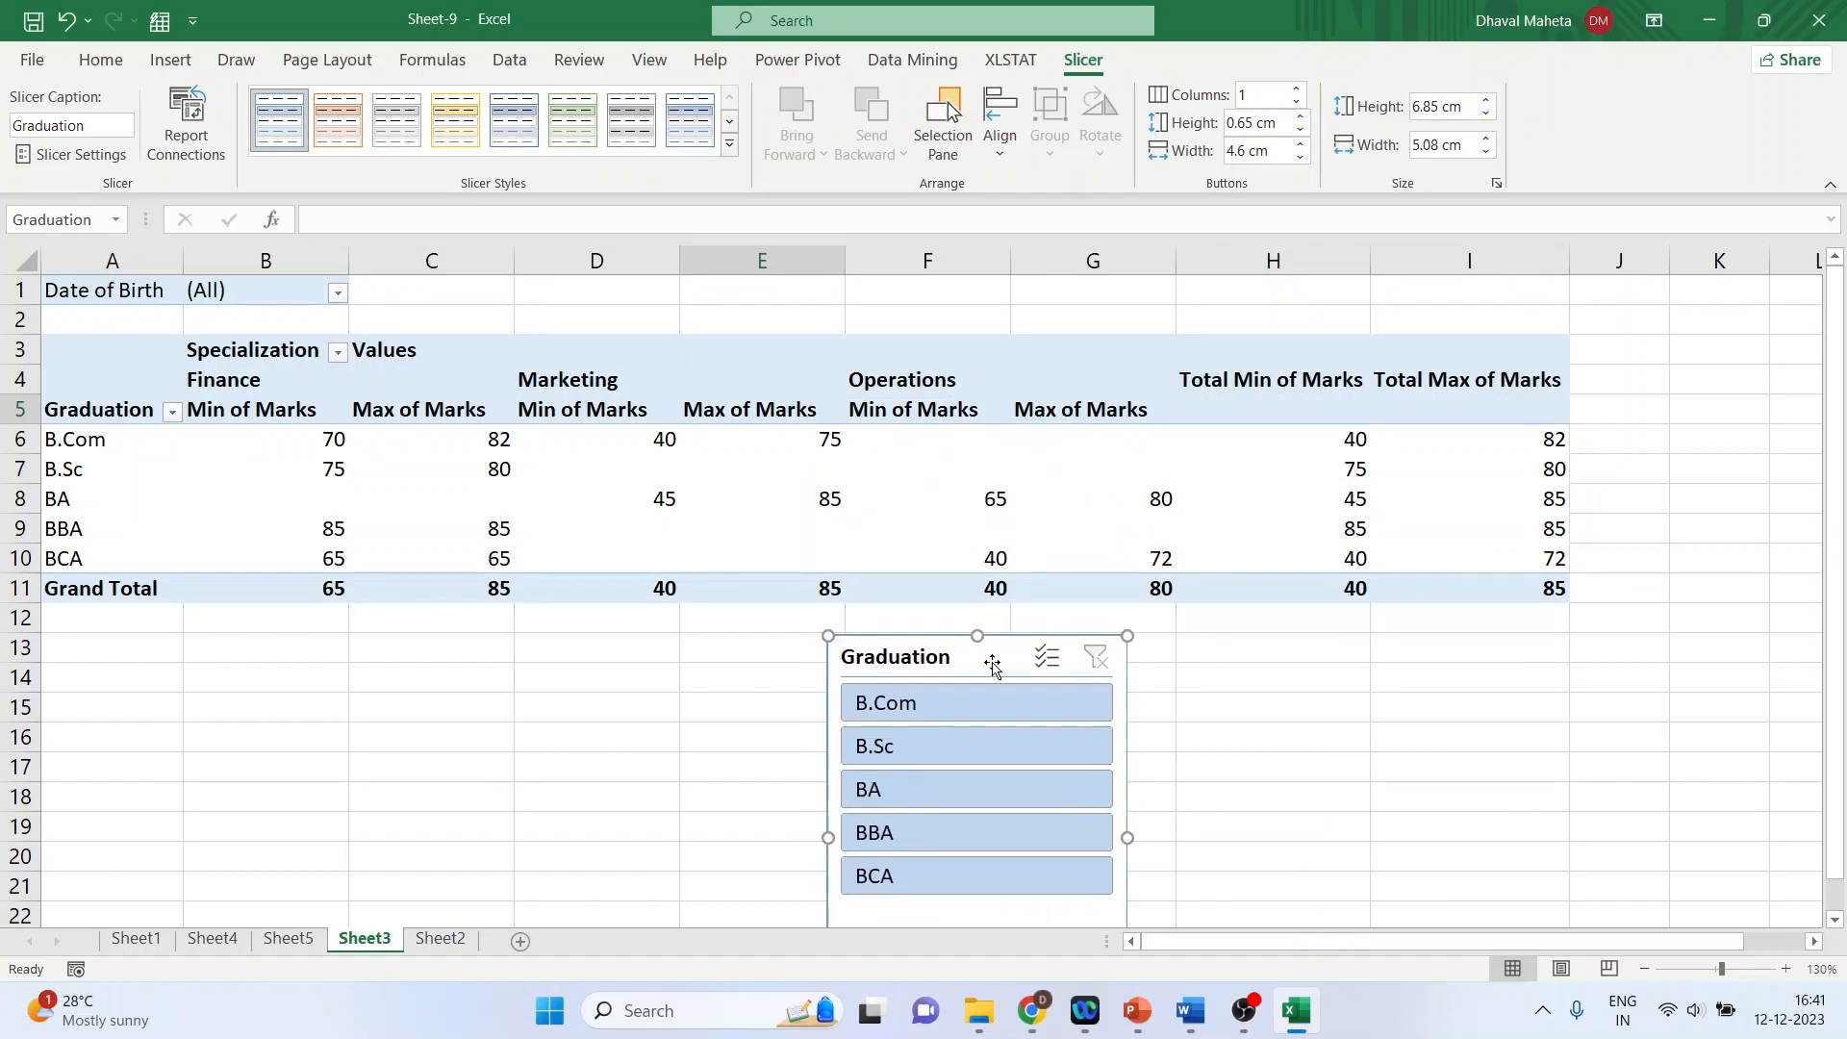
click(958, 710)
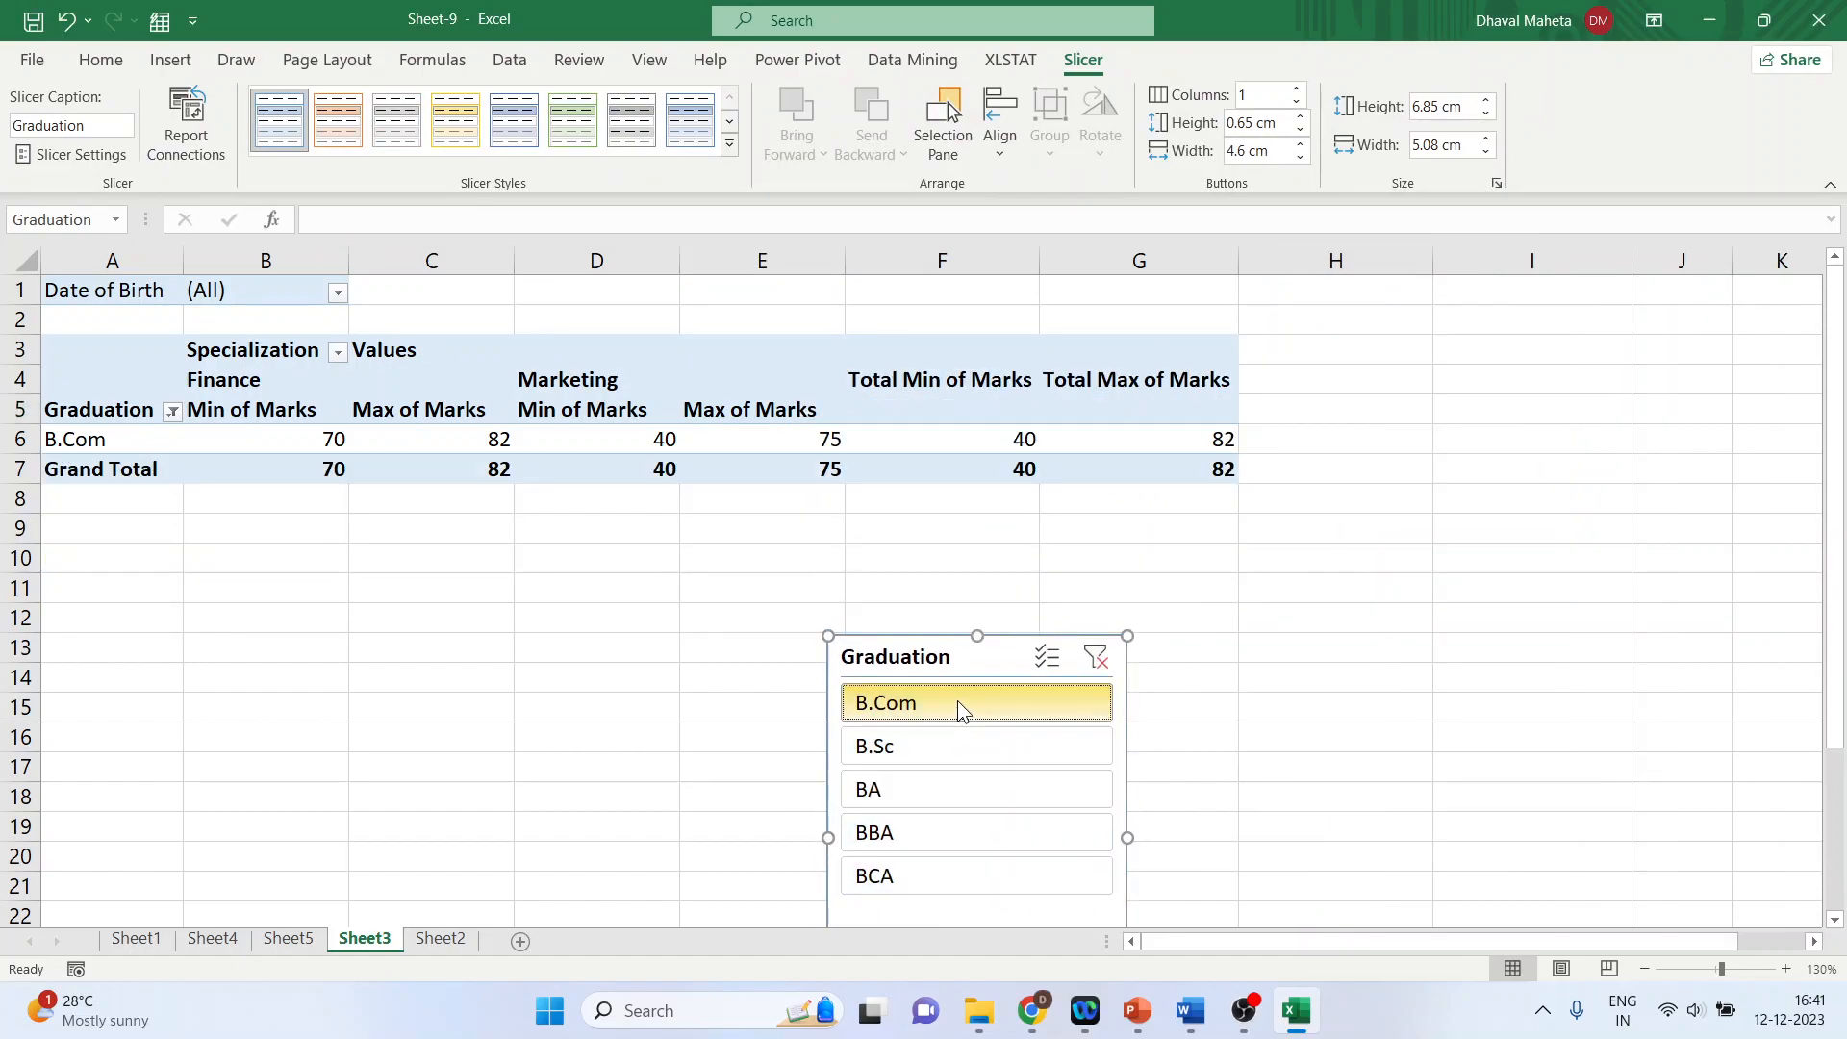
- Filter the pivot table for B.Sc and for BA with the Graduation slicer, and delete the slicer
click(944, 735)
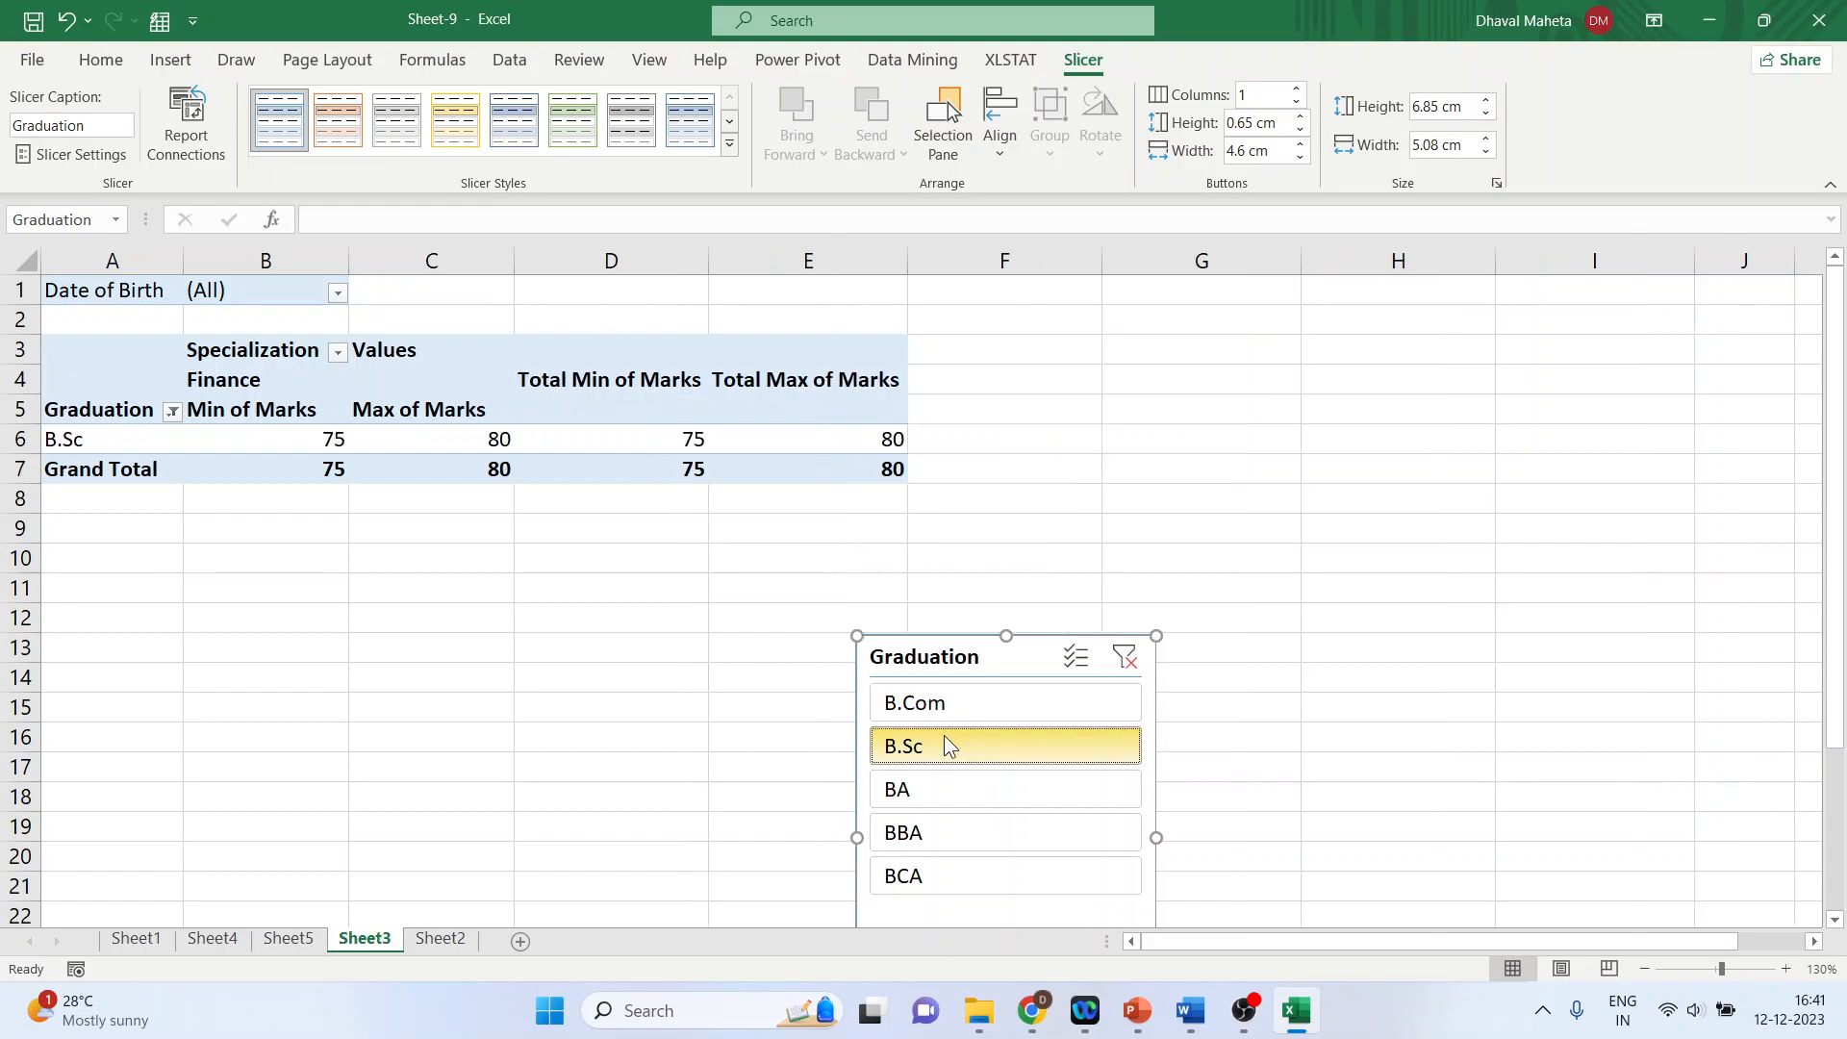
click(948, 793)
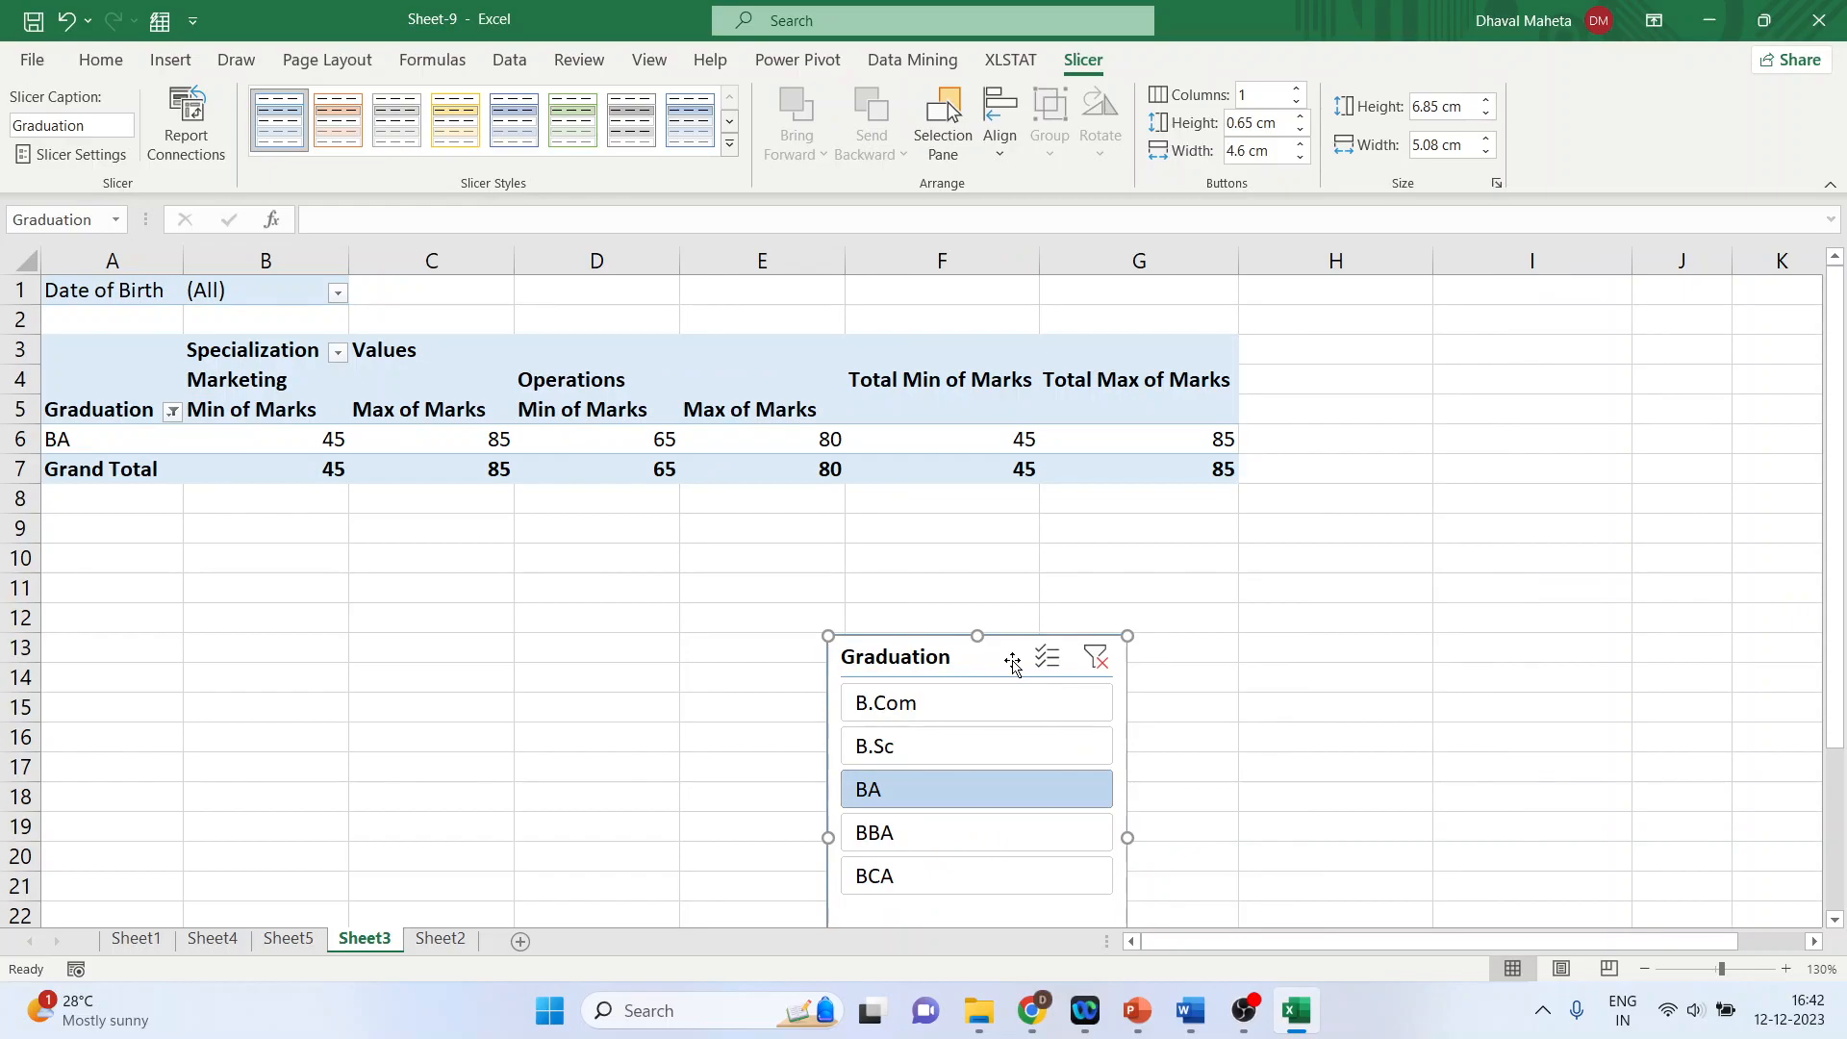
key(Delete)
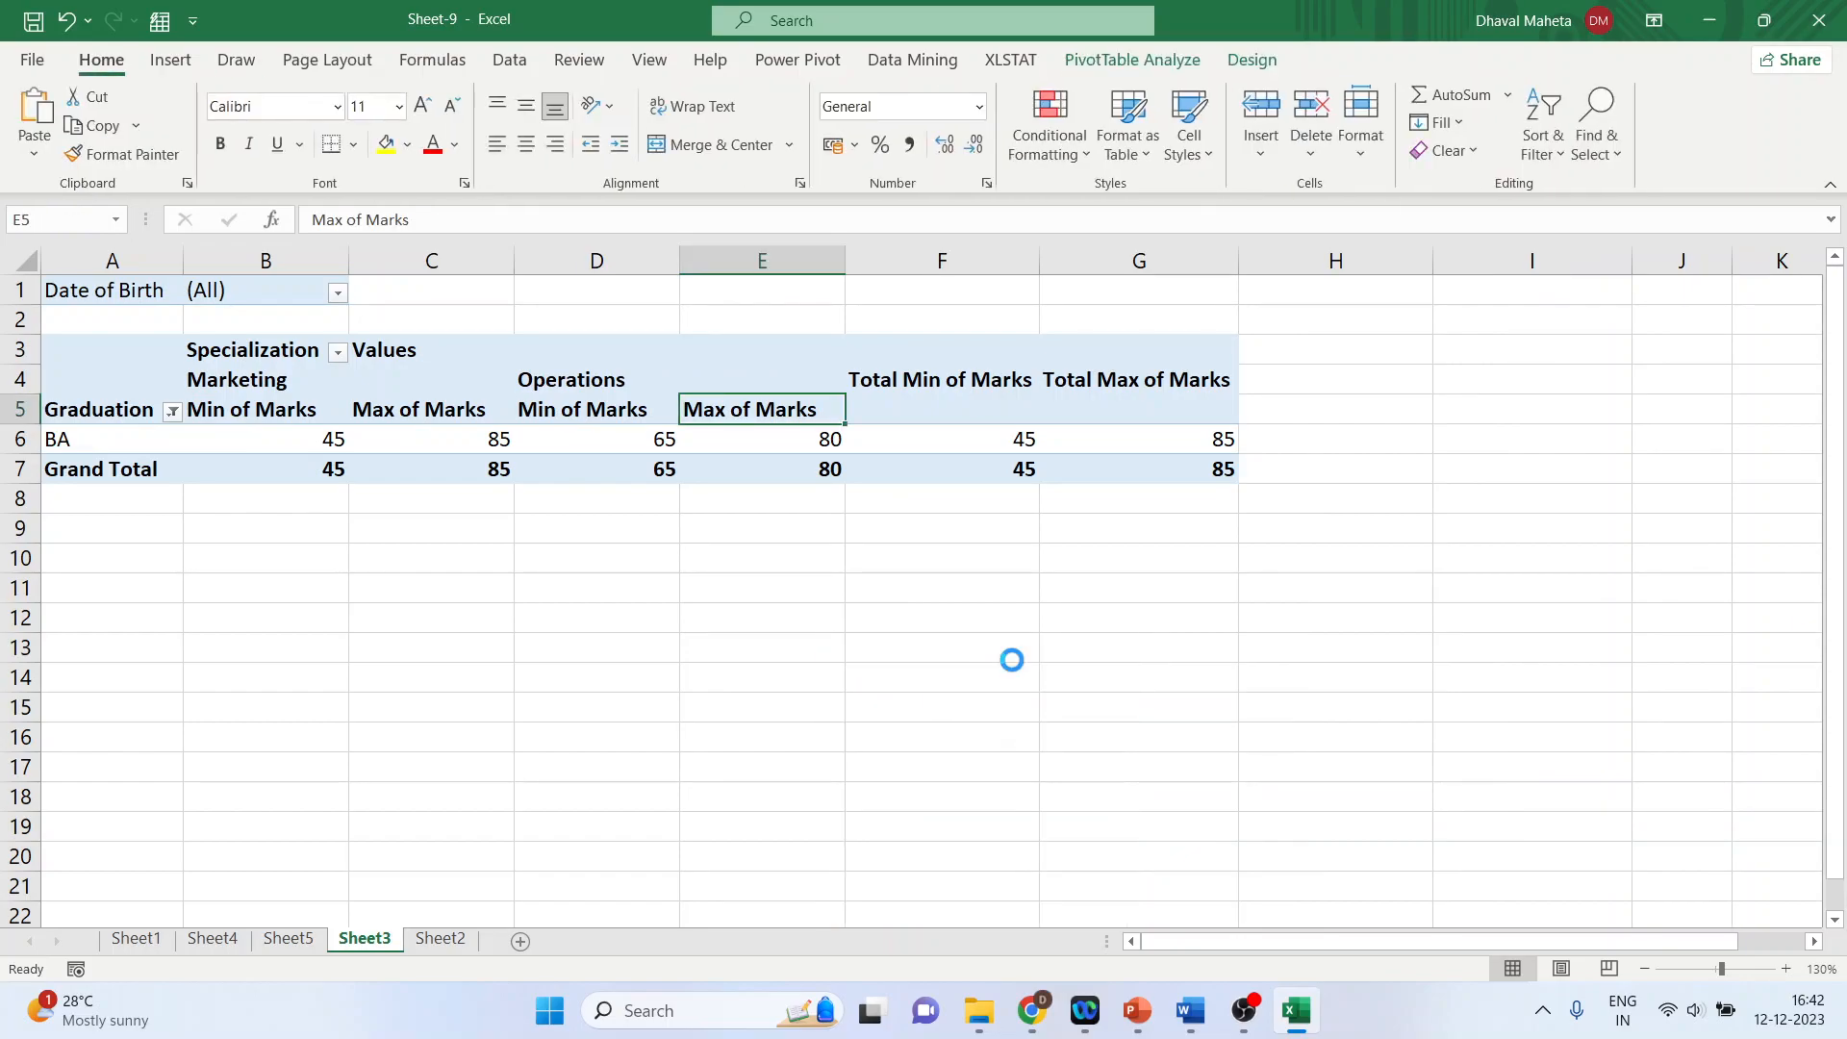
- Undo the slicer deletion, the Graduation filters and the insertion of the Graduation slicer
key(ctrl+z)
key(ctrl+z)
key(ctrl+z)
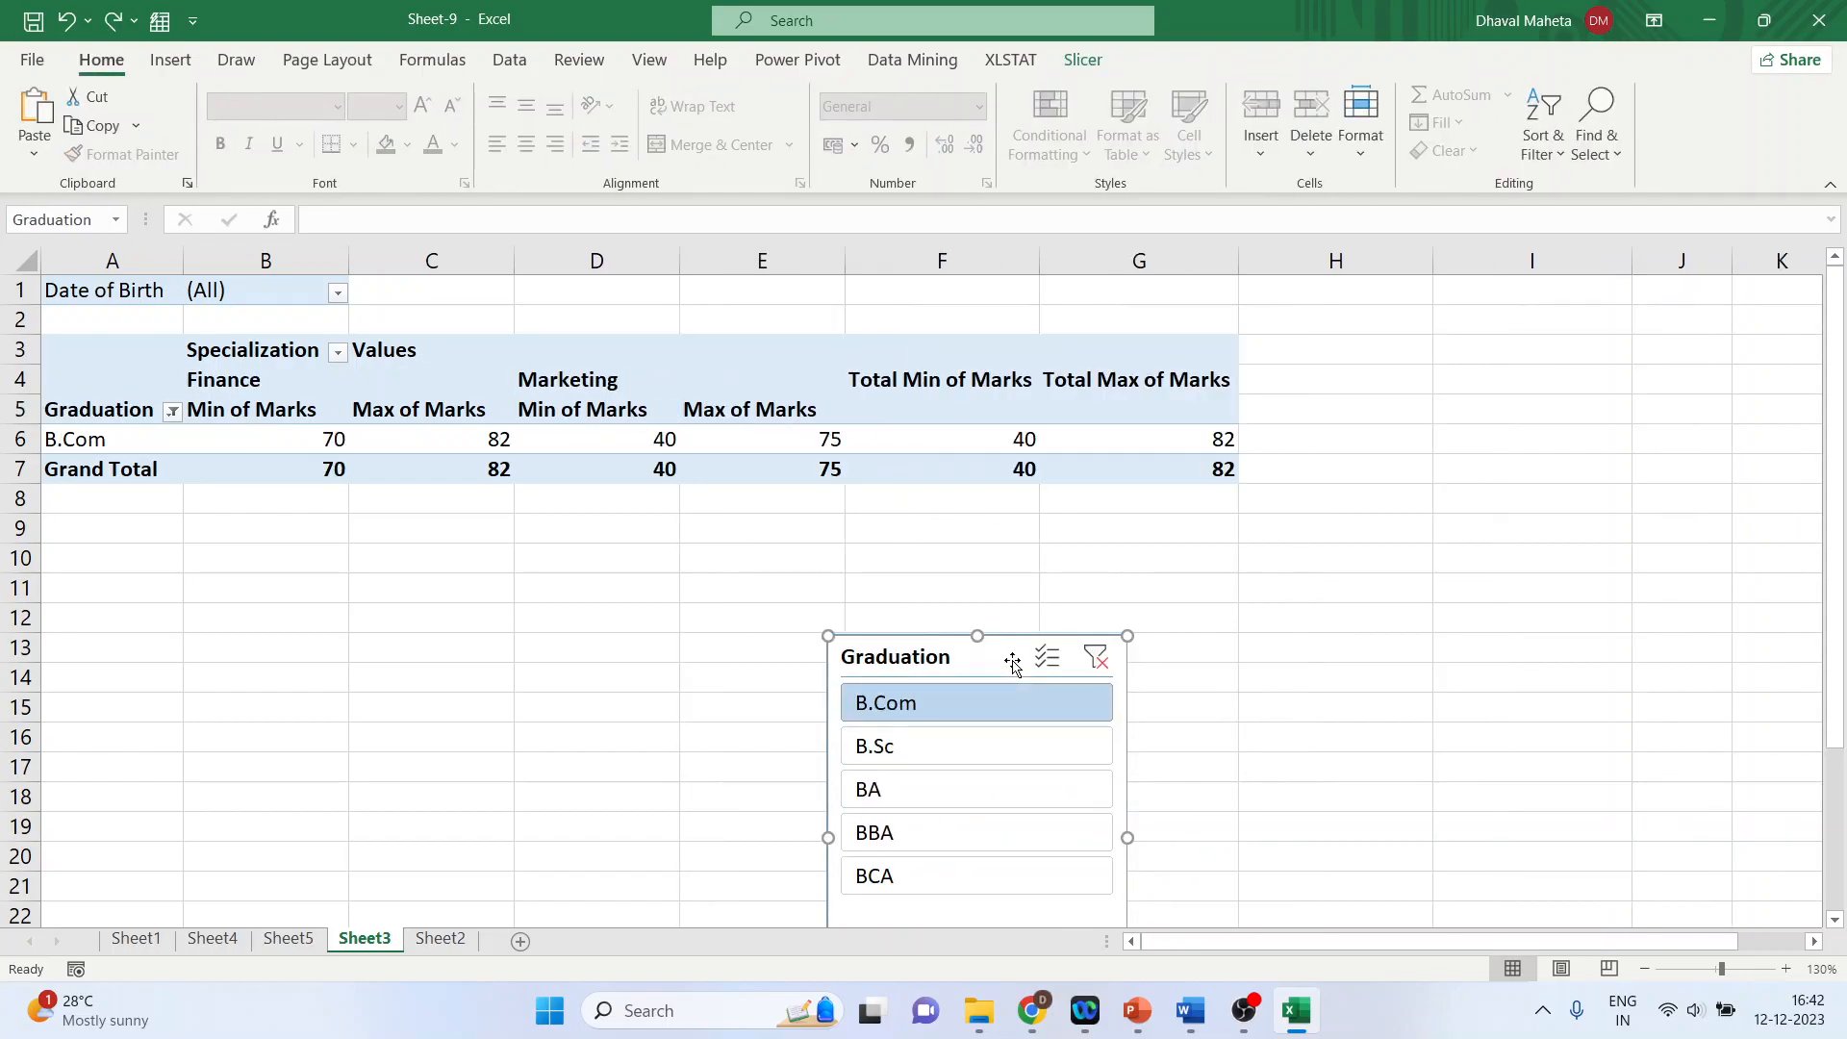
key(ctrl+z)
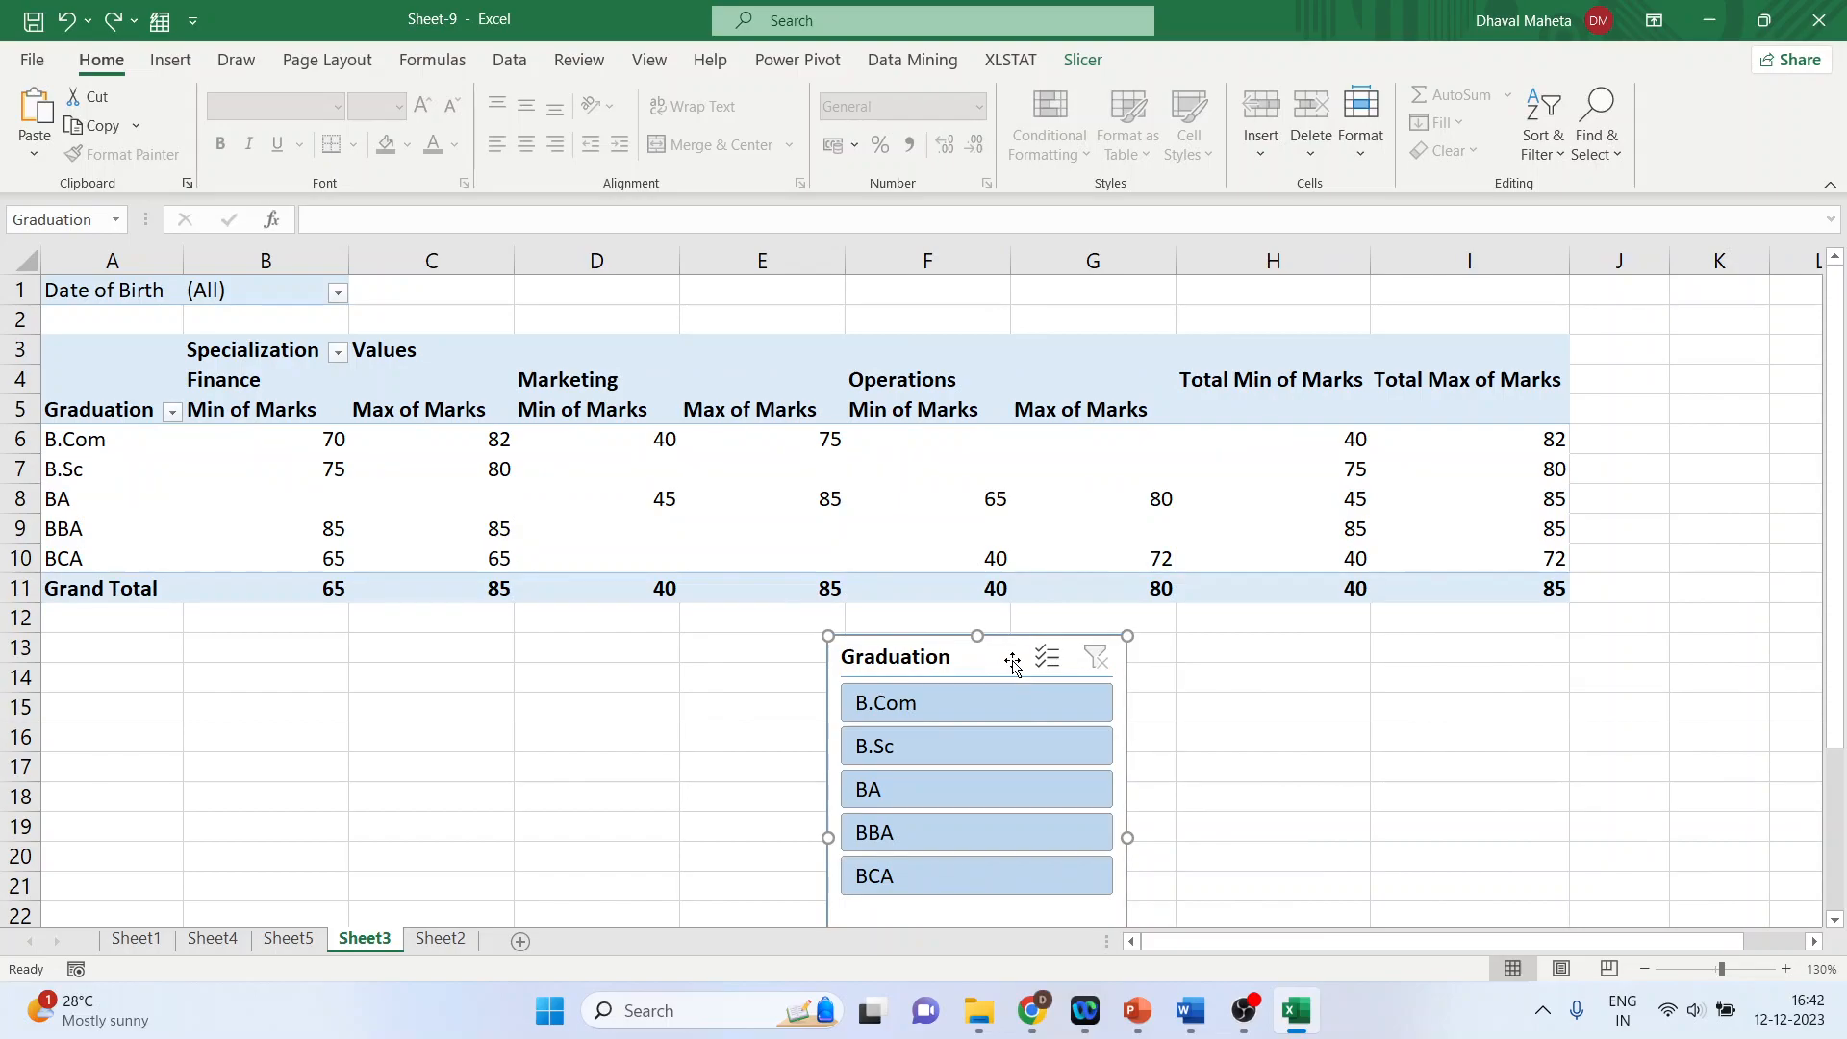
key(ctrl+z)
key(ctrl+z)
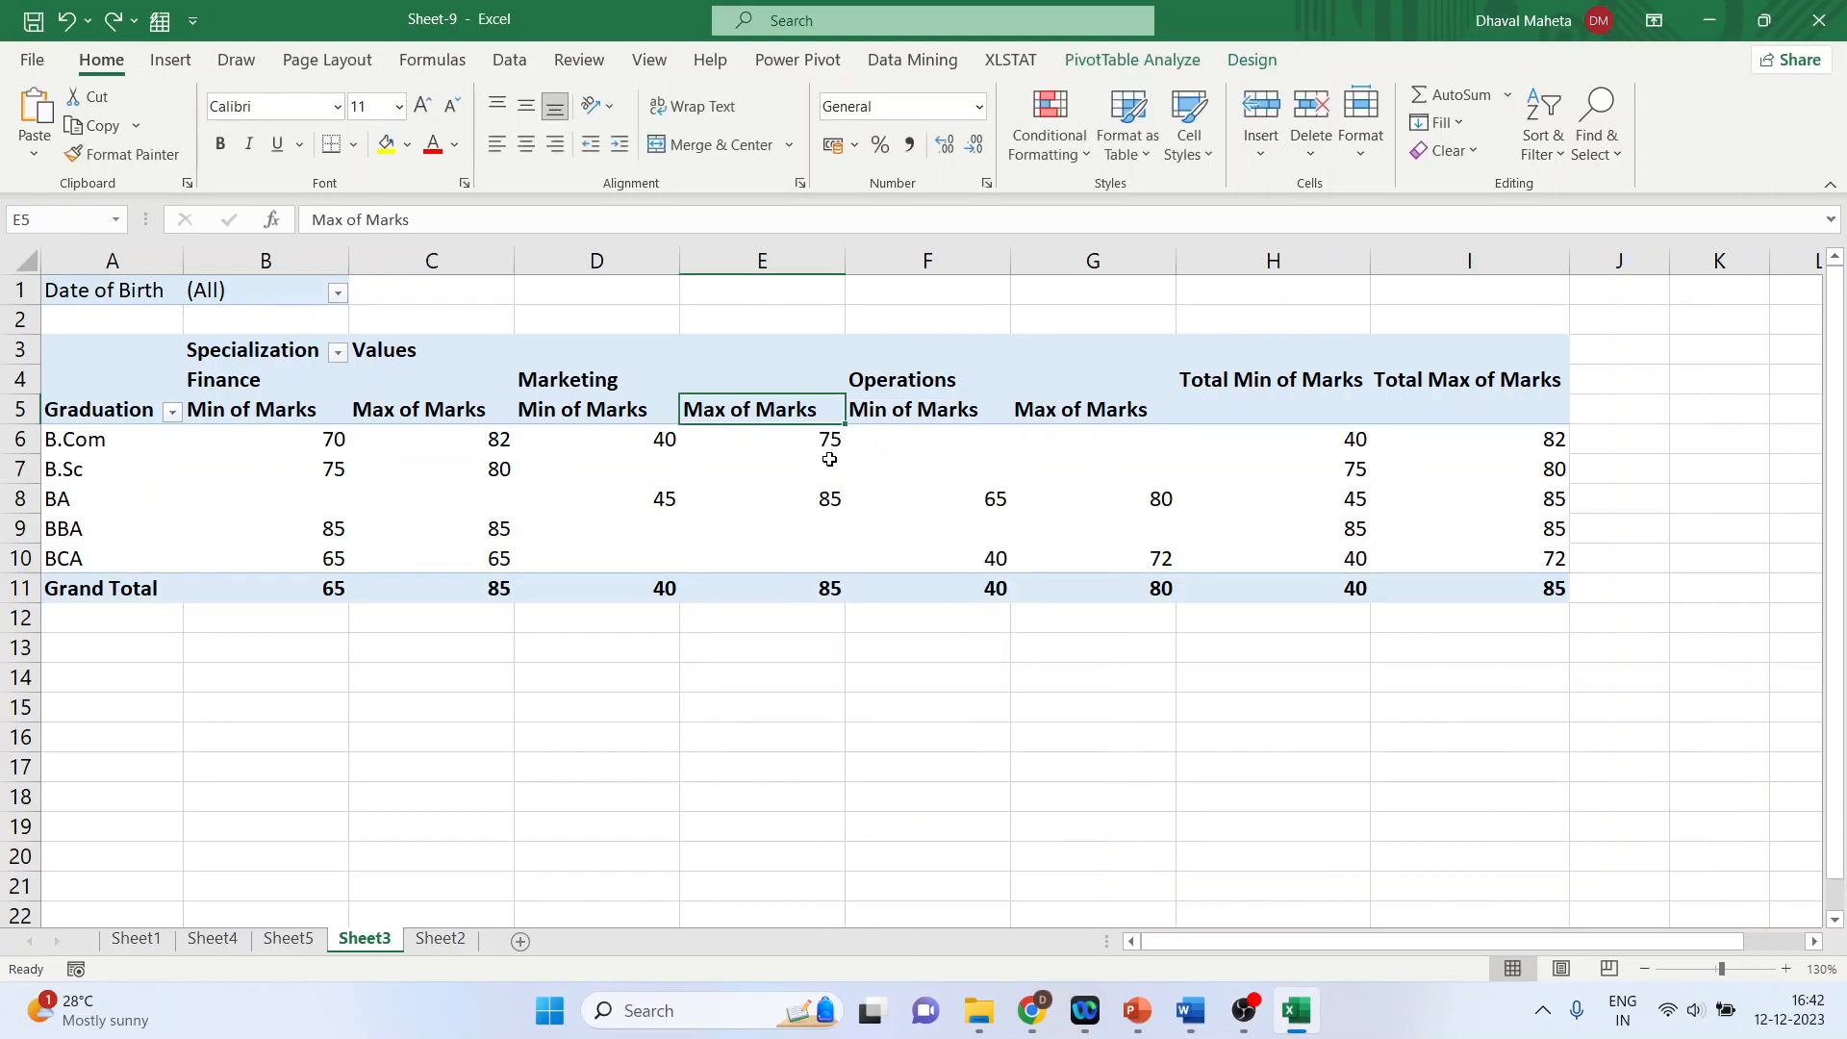
- Insert a Date of Birth timeline below the pivot table and filter it for July 1984 and a wider range of months
click(1122, 65)
click(654, 159)
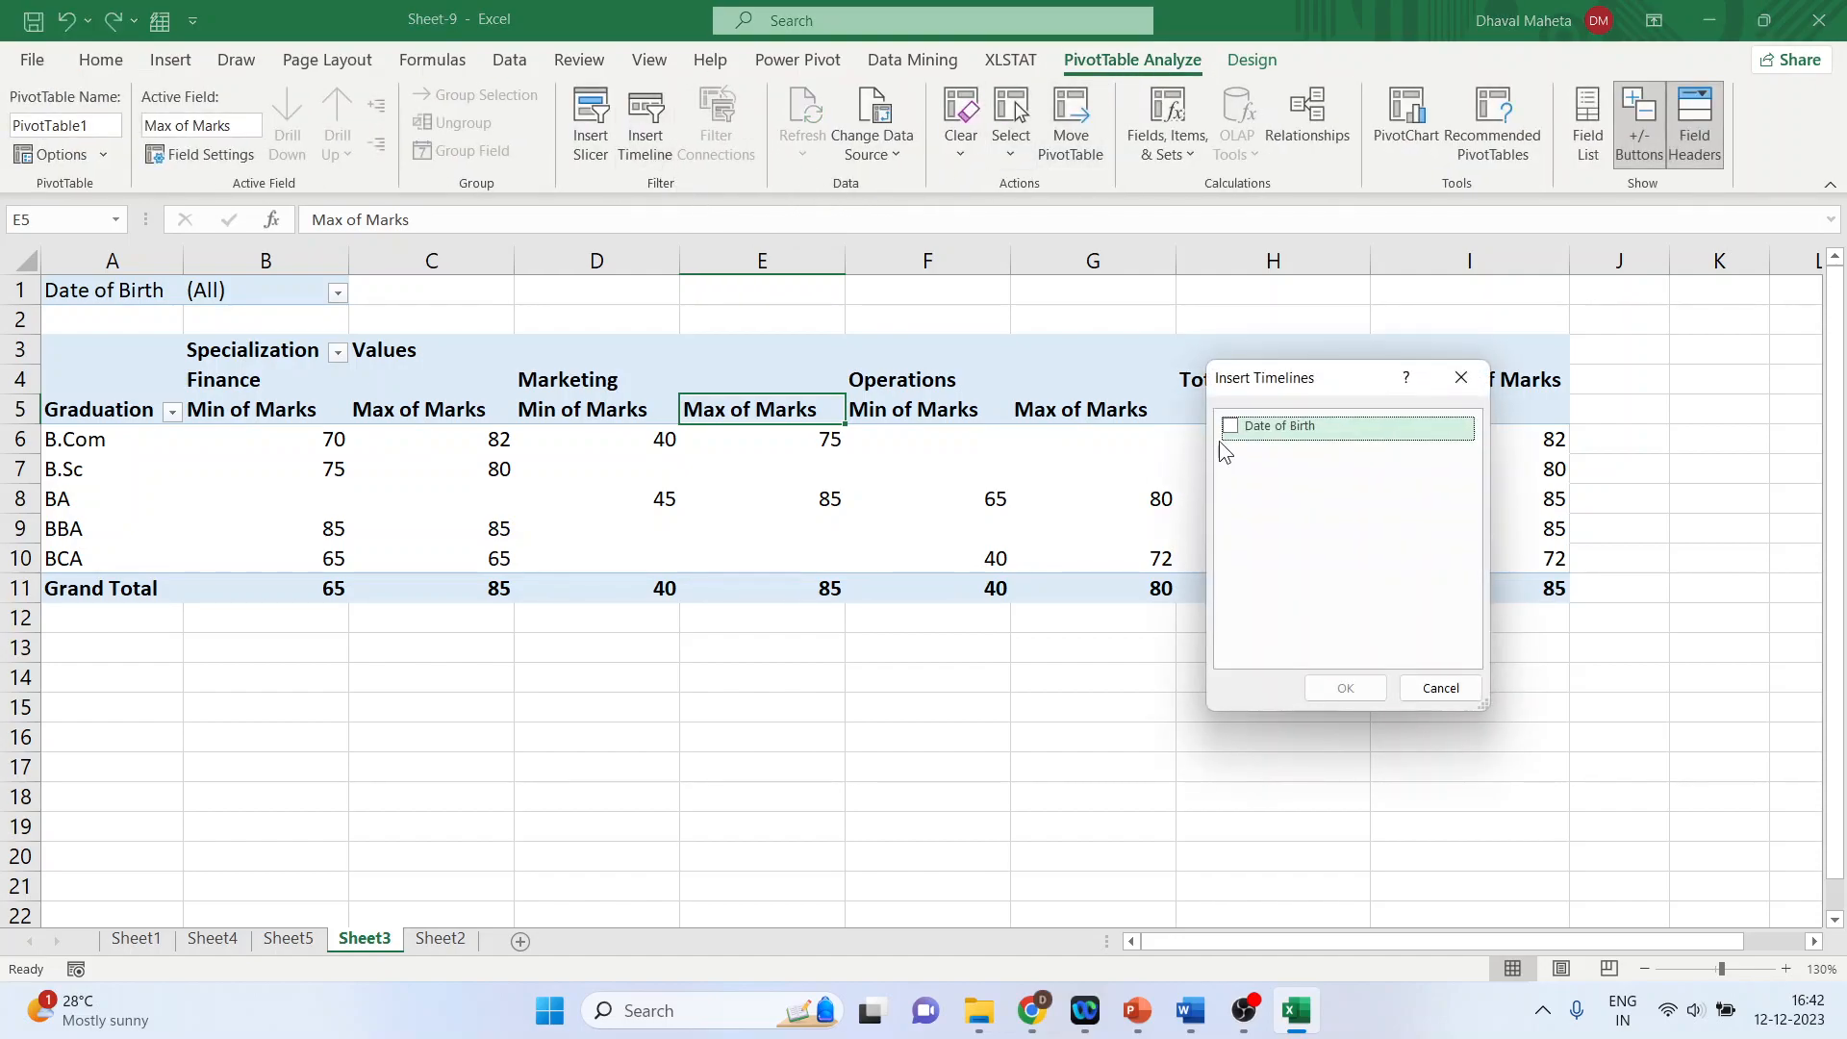
click(1230, 426)
click(1345, 688)
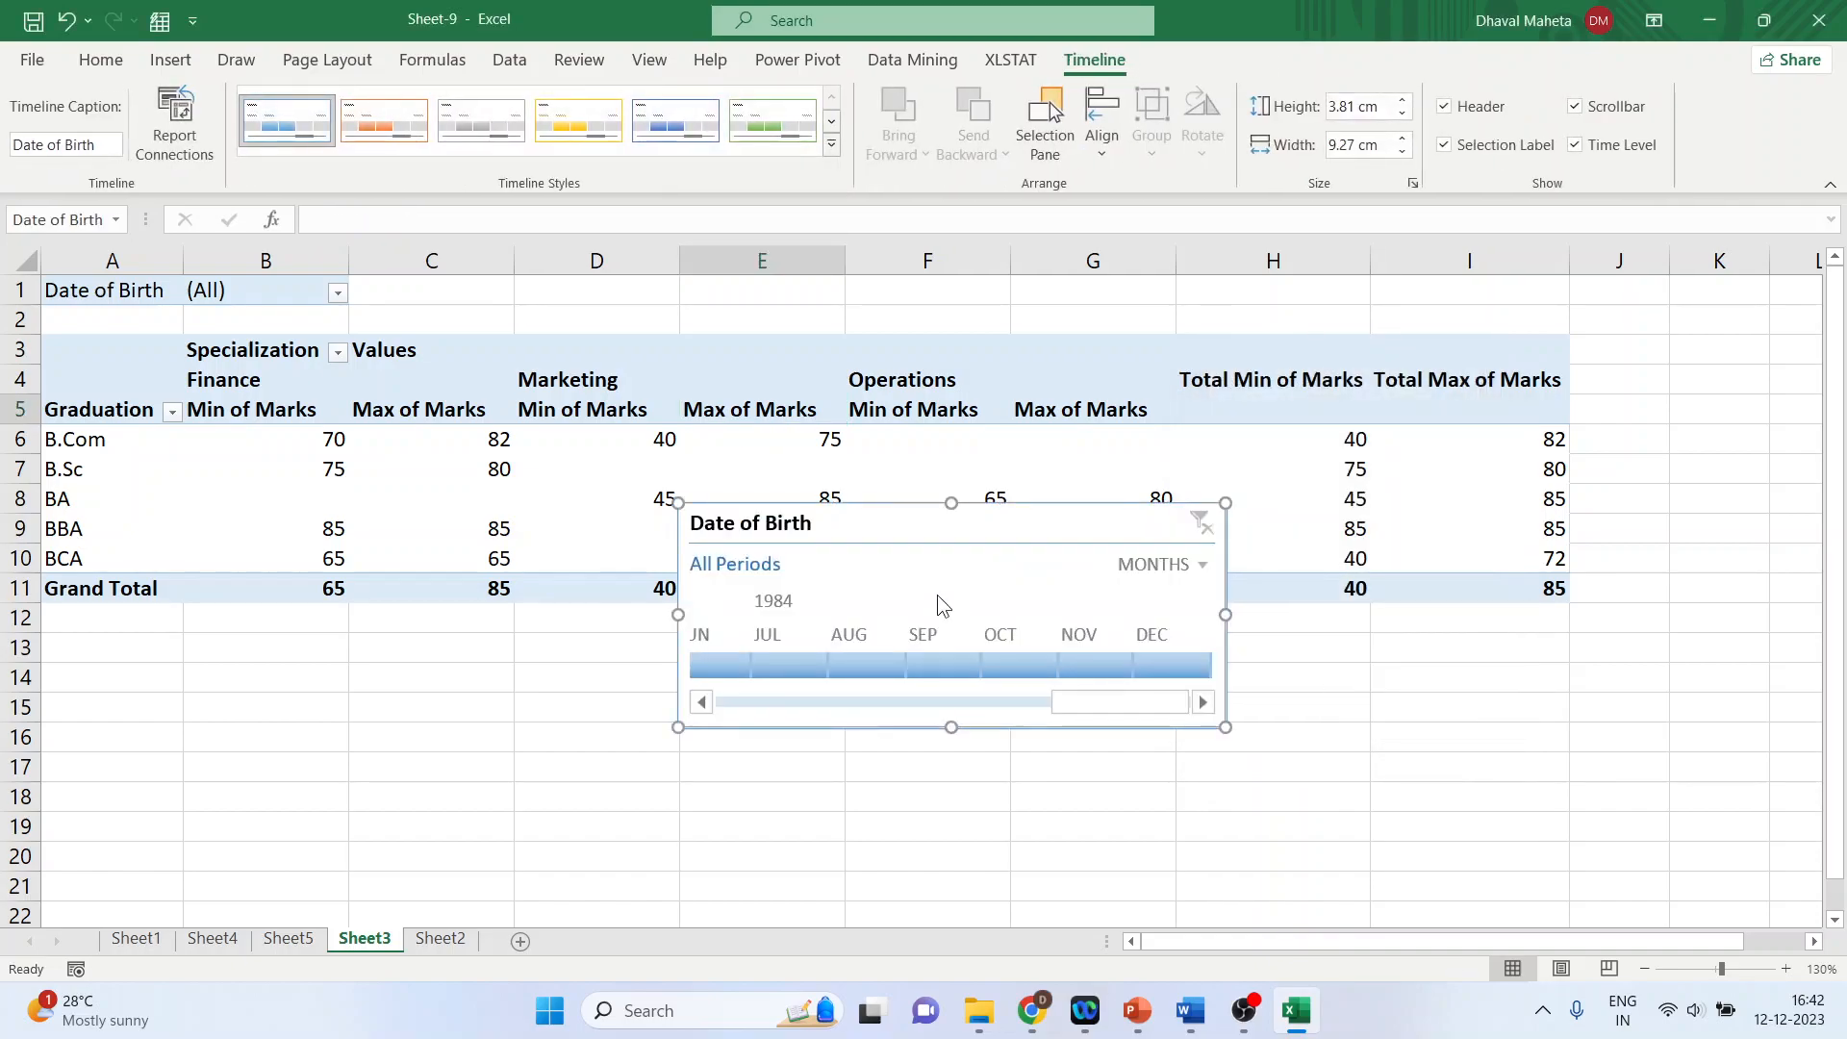
drag(857, 523, 833, 635)
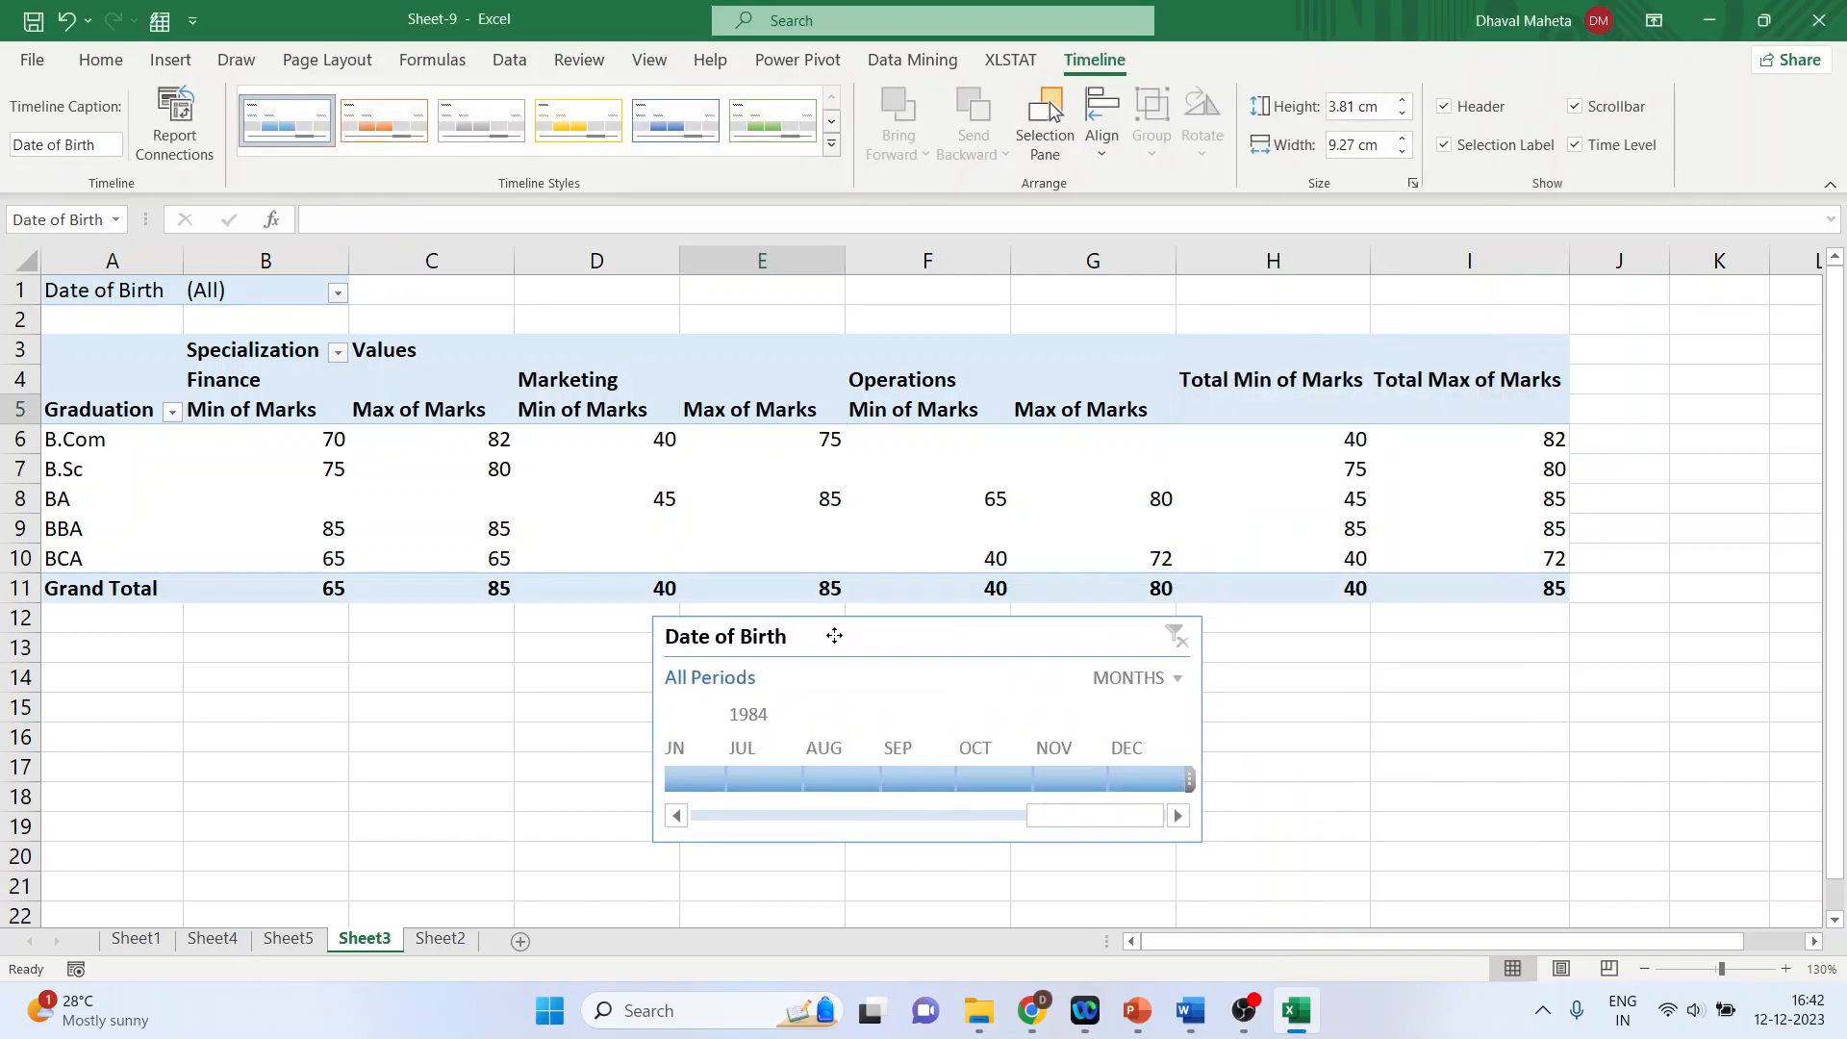
click(767, 776)
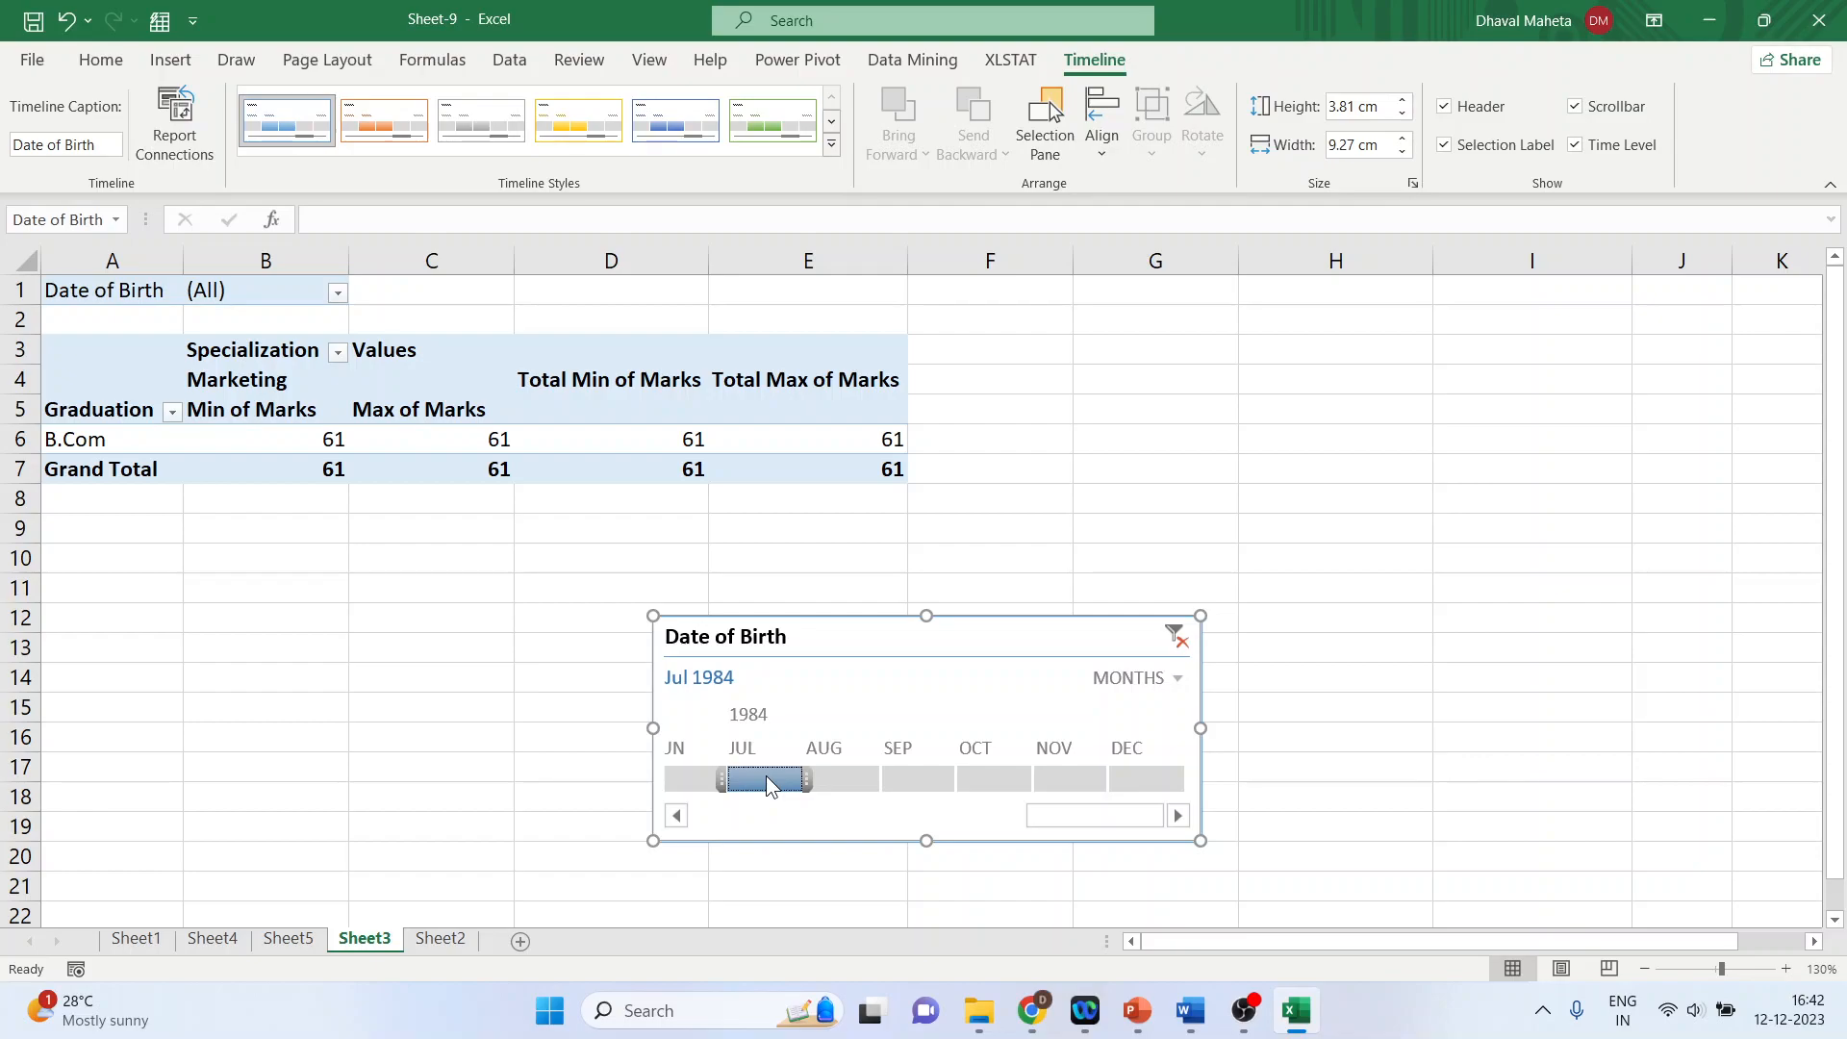
drag(766, 775, 972, 777)
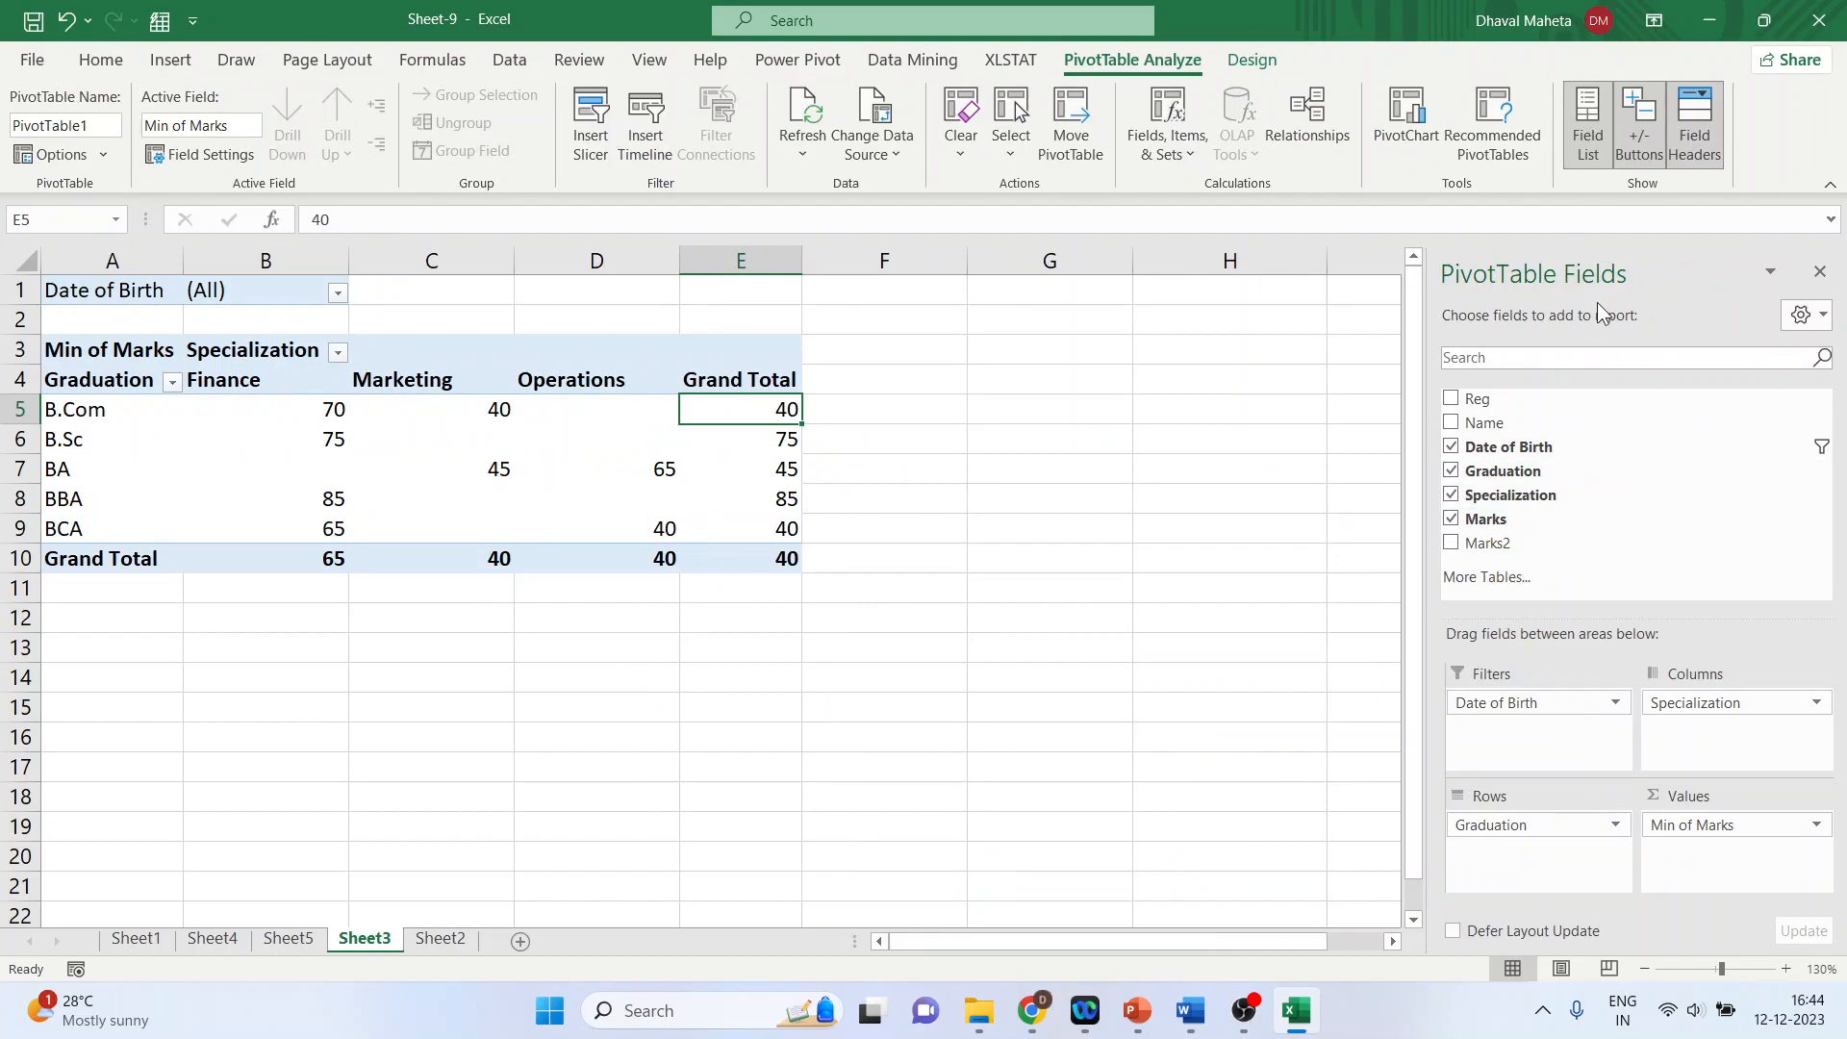
- Arrange the PivotTable field list with the fields section and areas section side by side
click(1770, 272)
click(1810, 315)
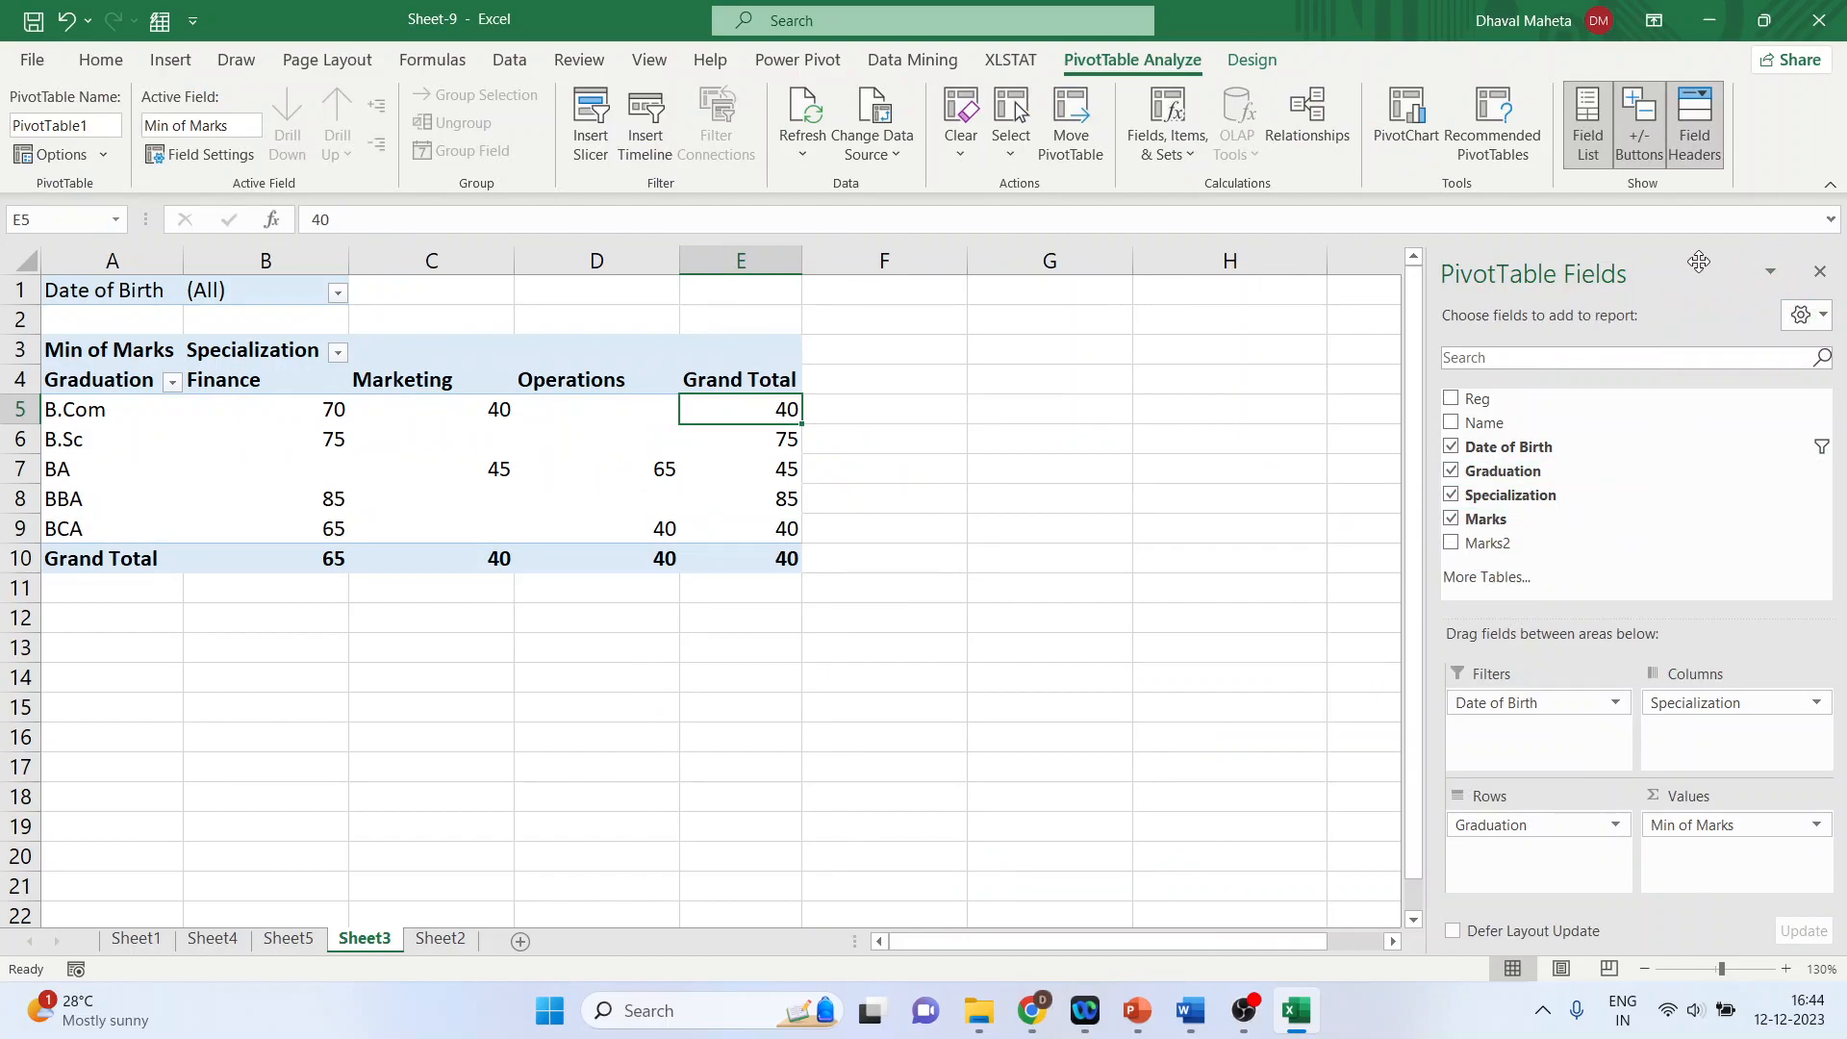
click(1814, 318)
click(1694, 418)
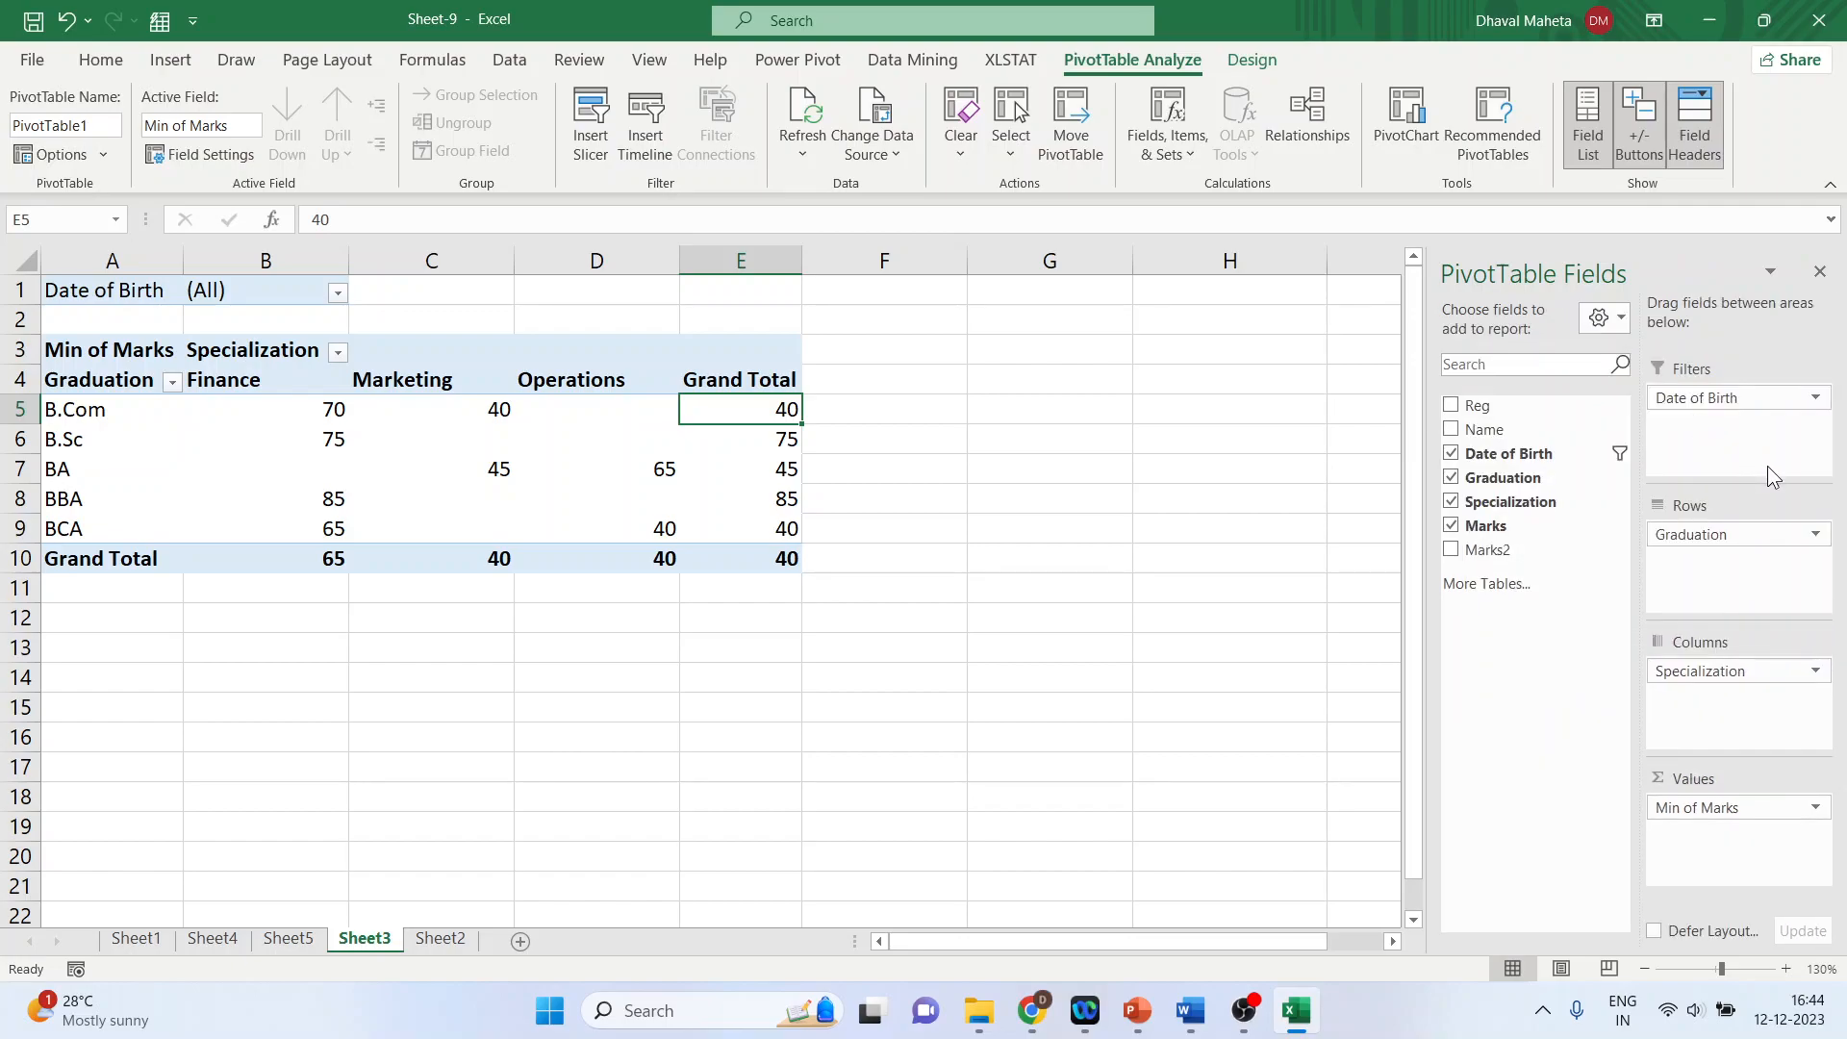
click(1770, 272)
click(1719, 254)
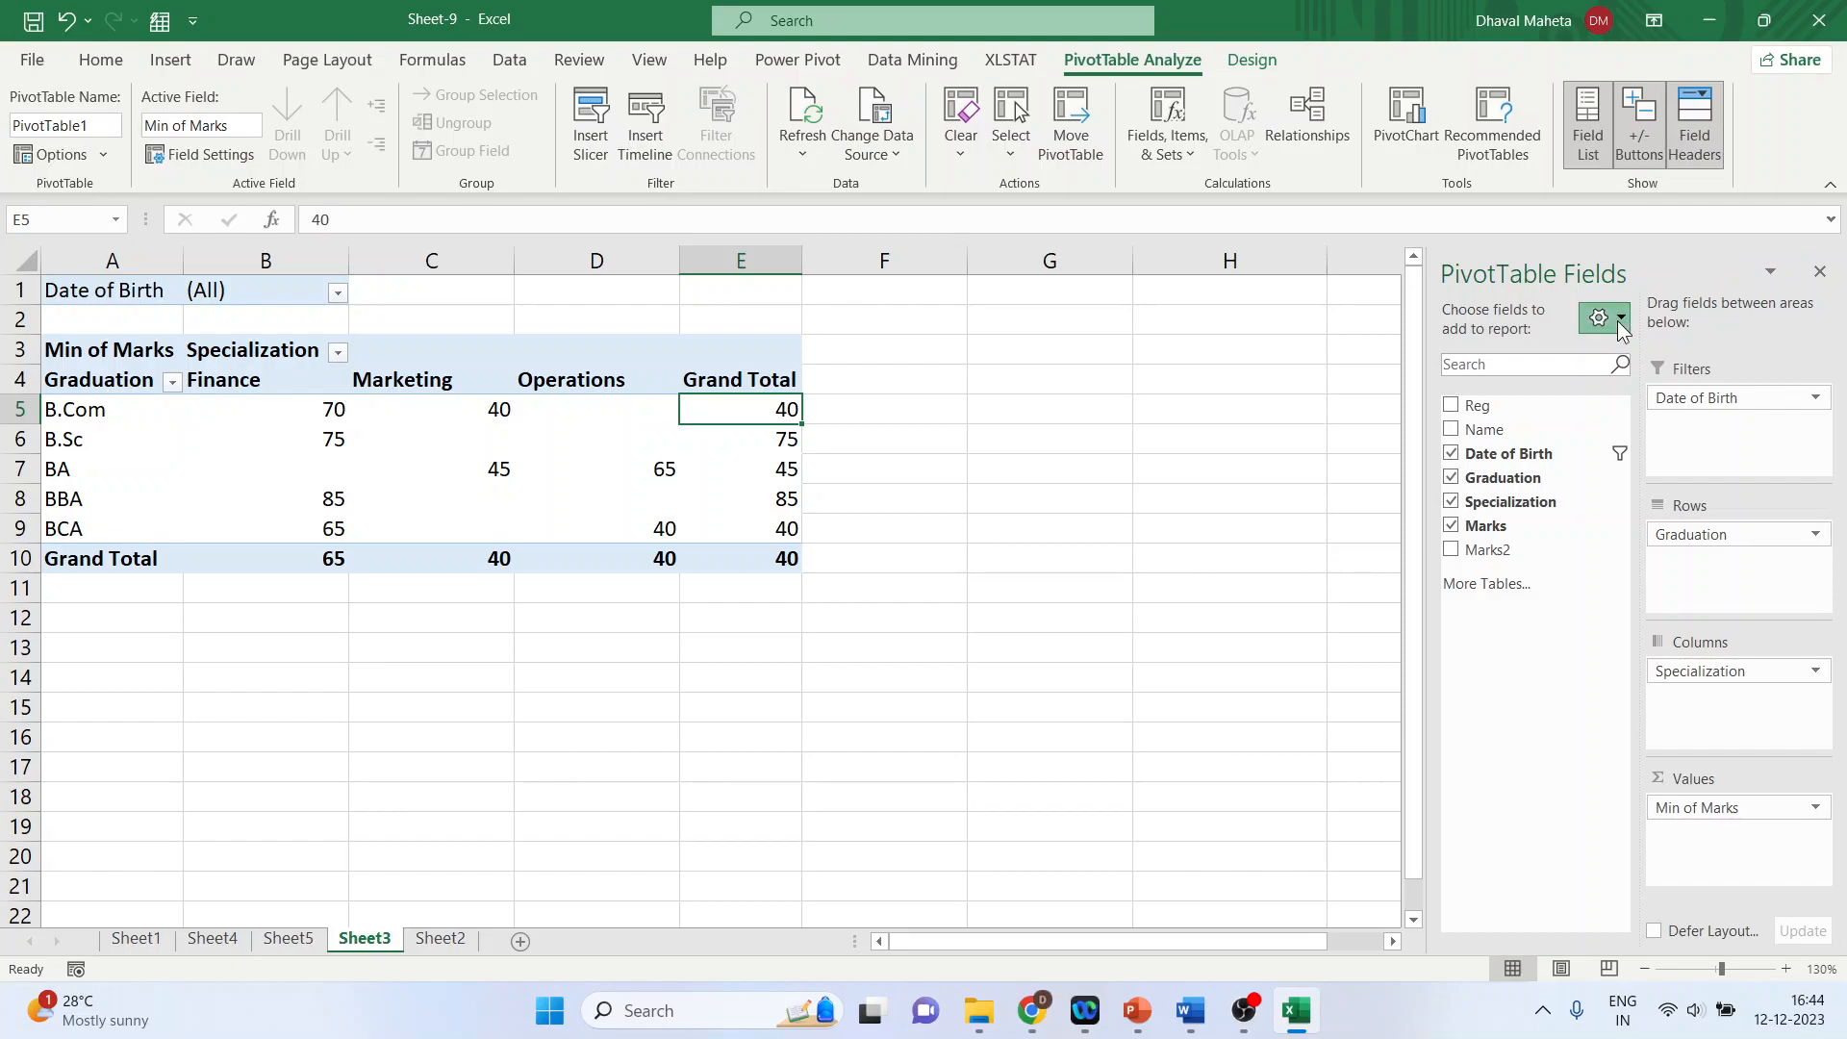
- Switch the PivotTable field list to Fields Section Only and to Areas Section Only (2 by 2)
click(1624, 327)
click(1623, 495)
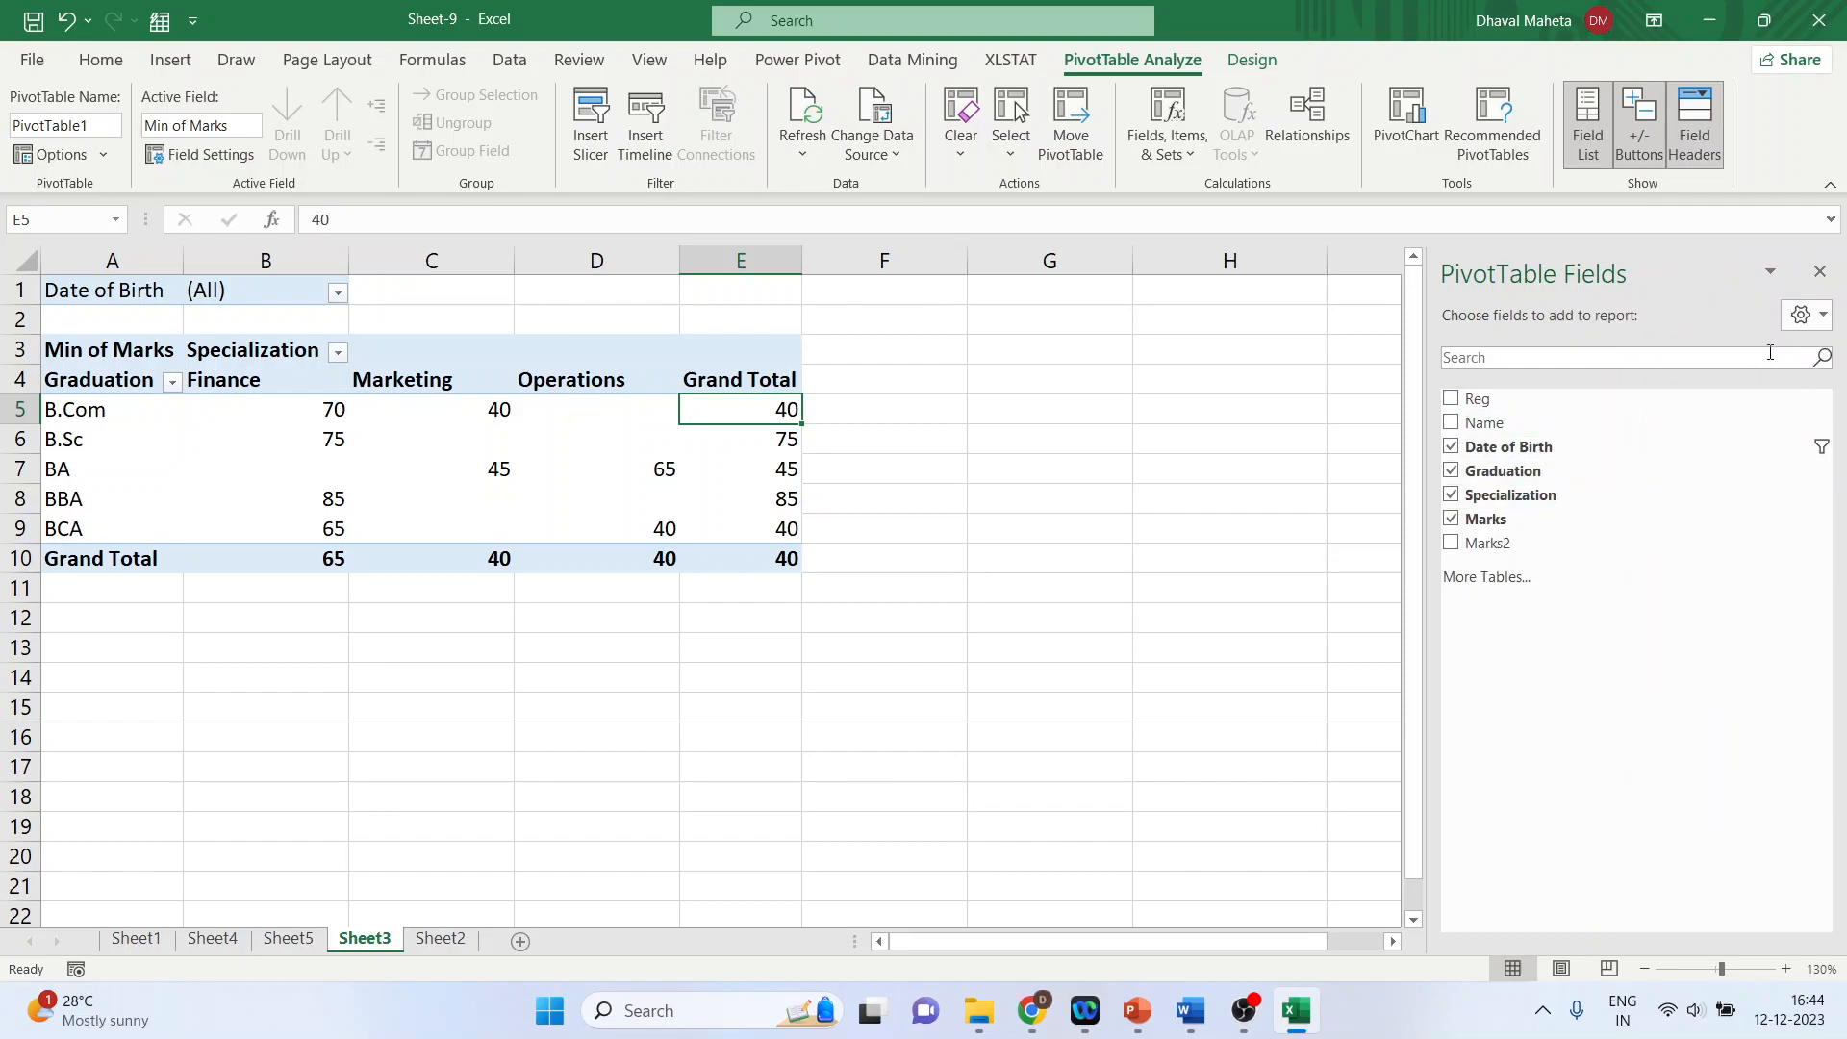
click(1812, 316)
click(1688, 539)
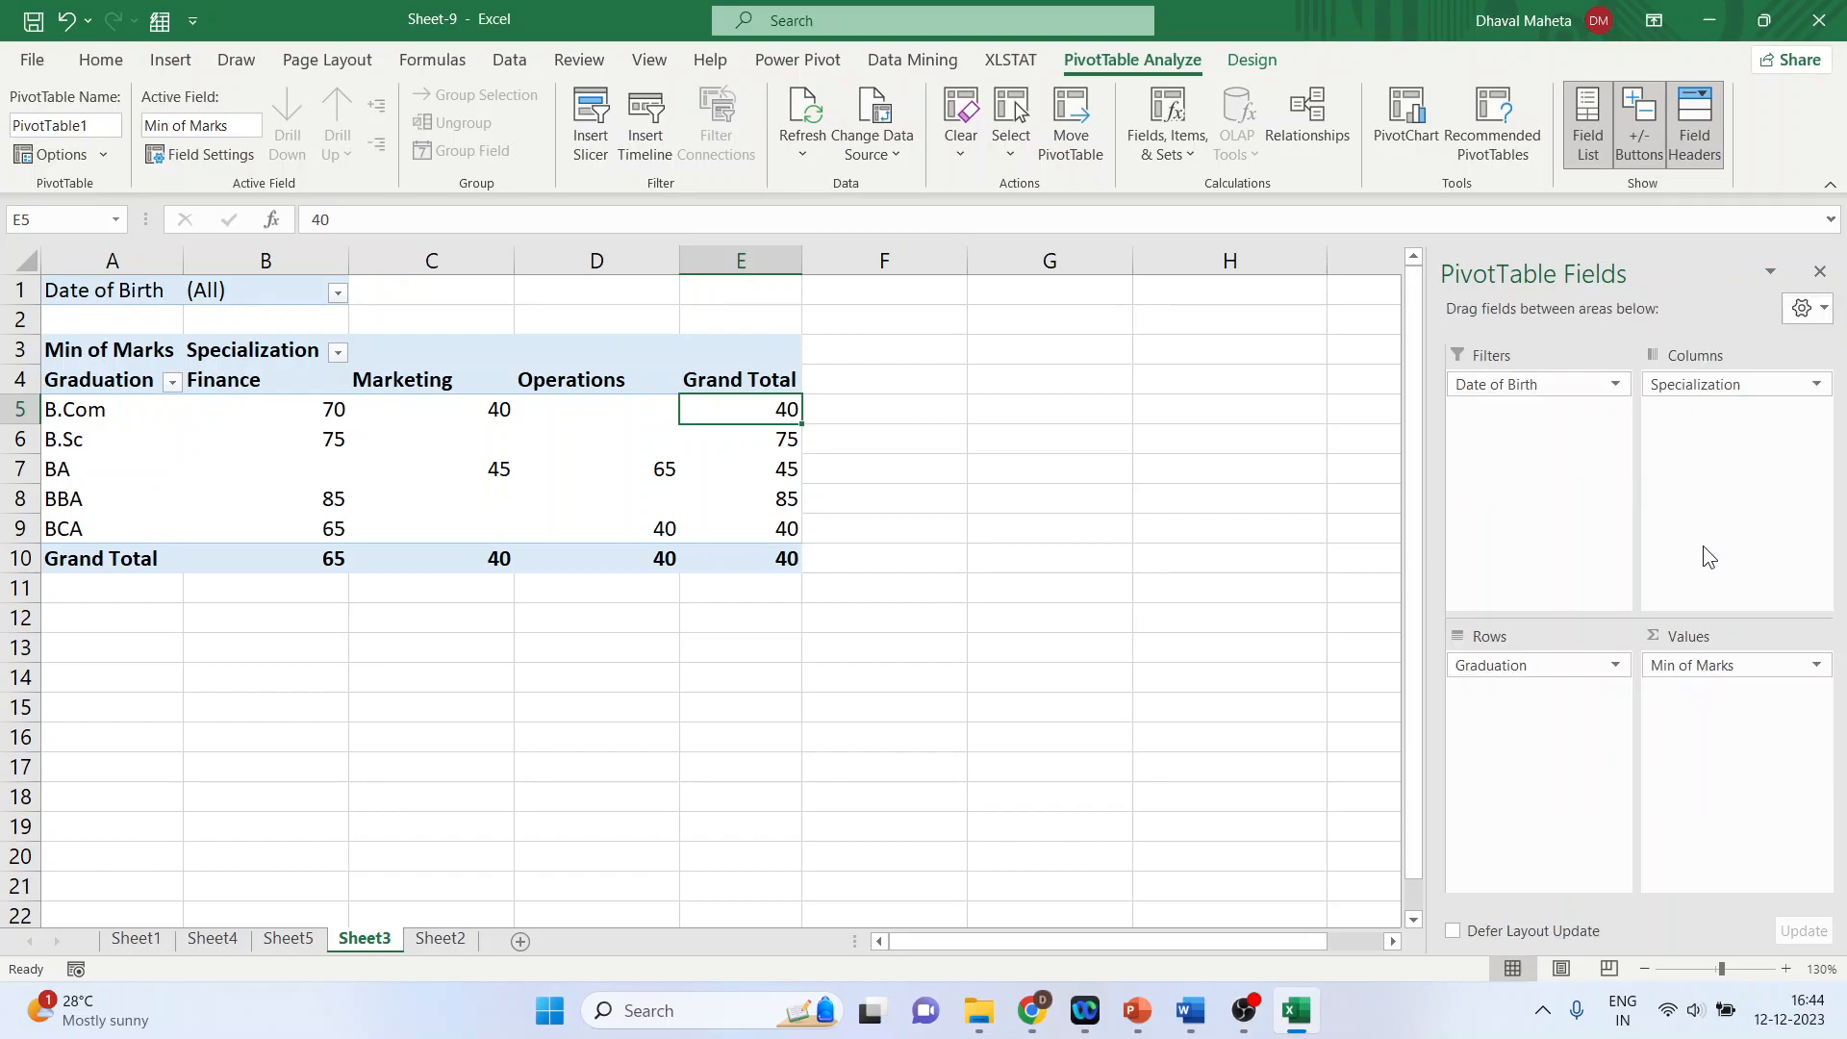
- Show the field list as Areas Section Only (1 by 4), and return it to the stacked fields and areas layout
click(1812, 308)
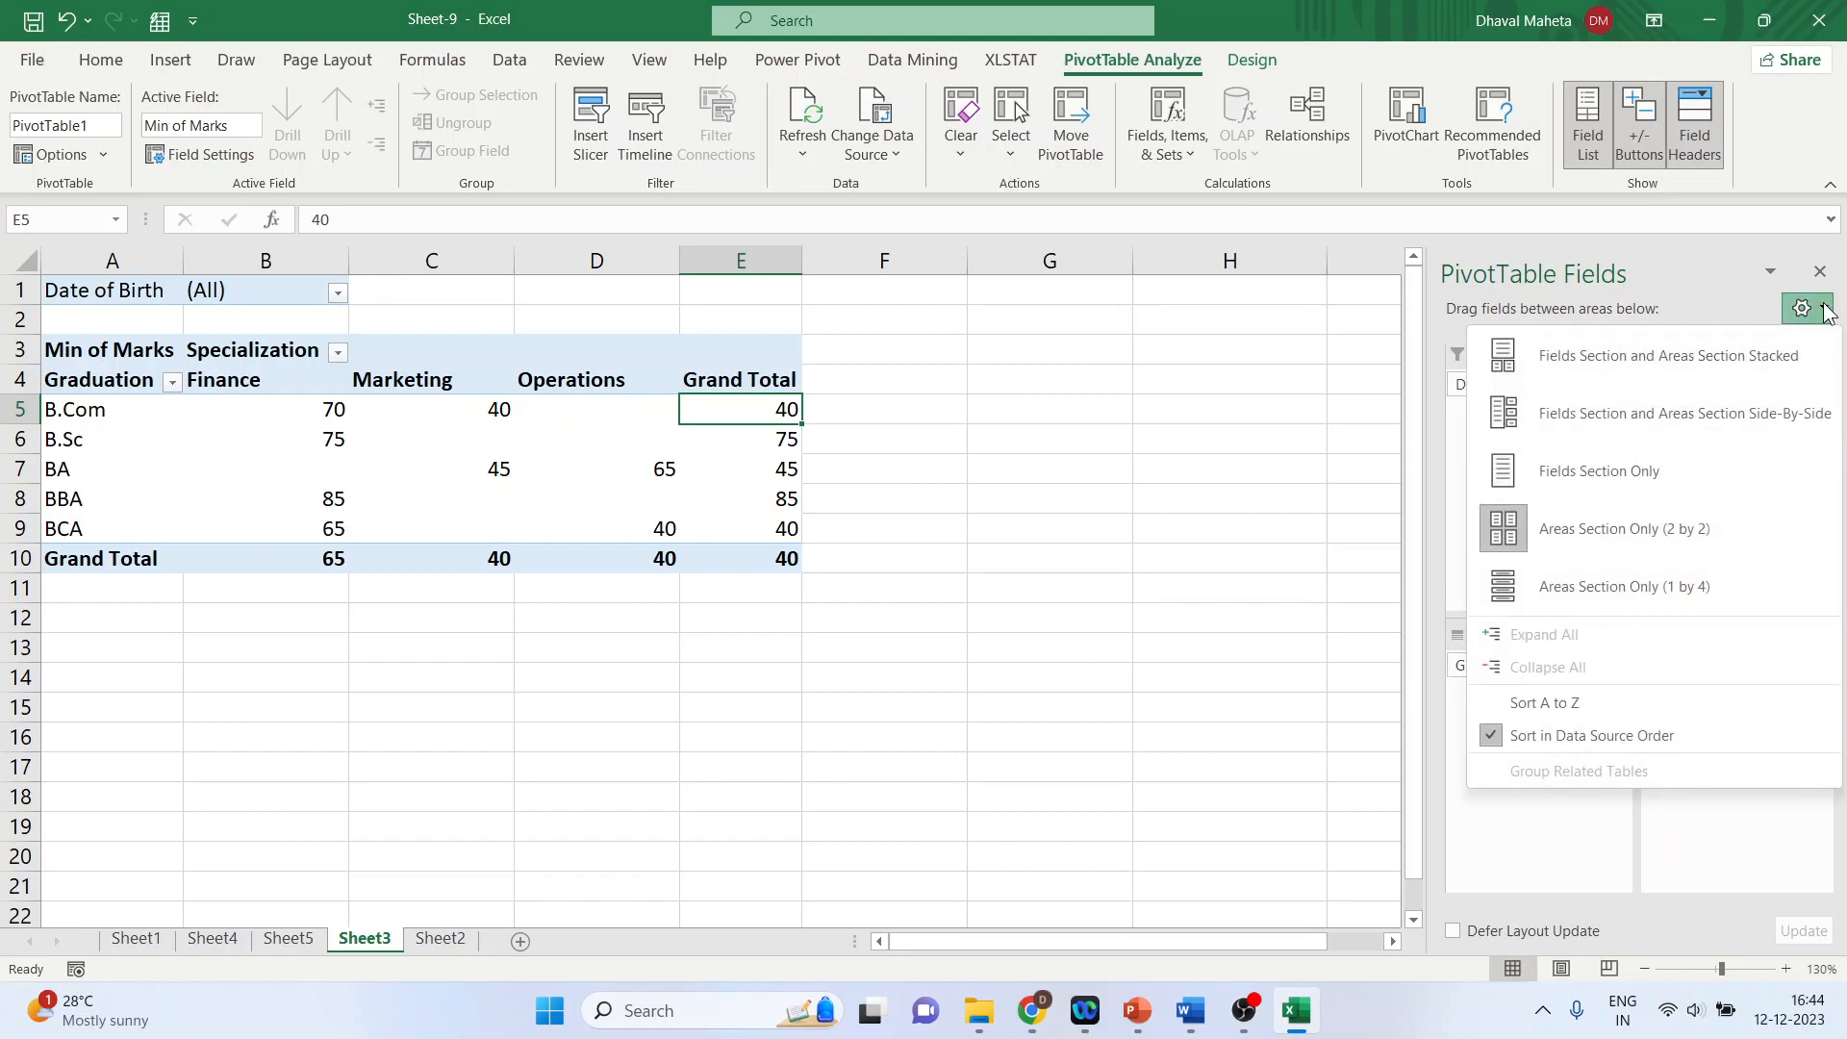
click(1616, 601)
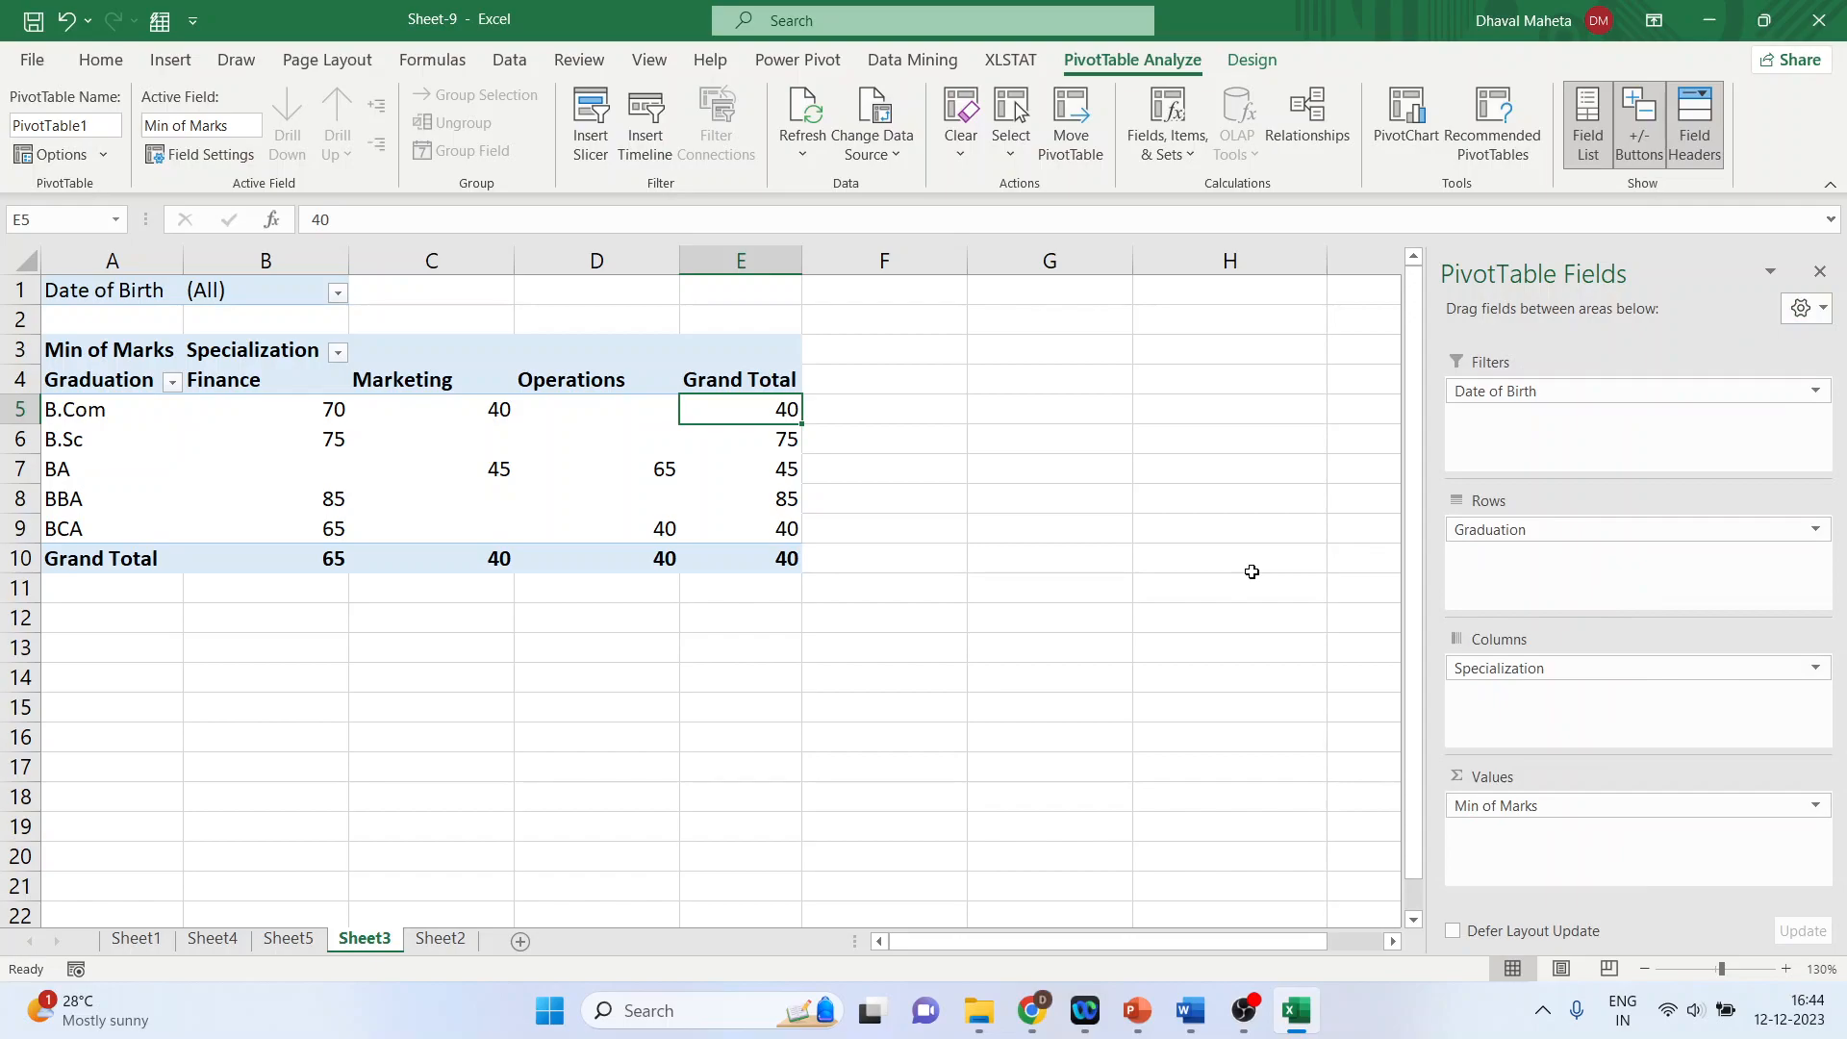
click(1812, 308)
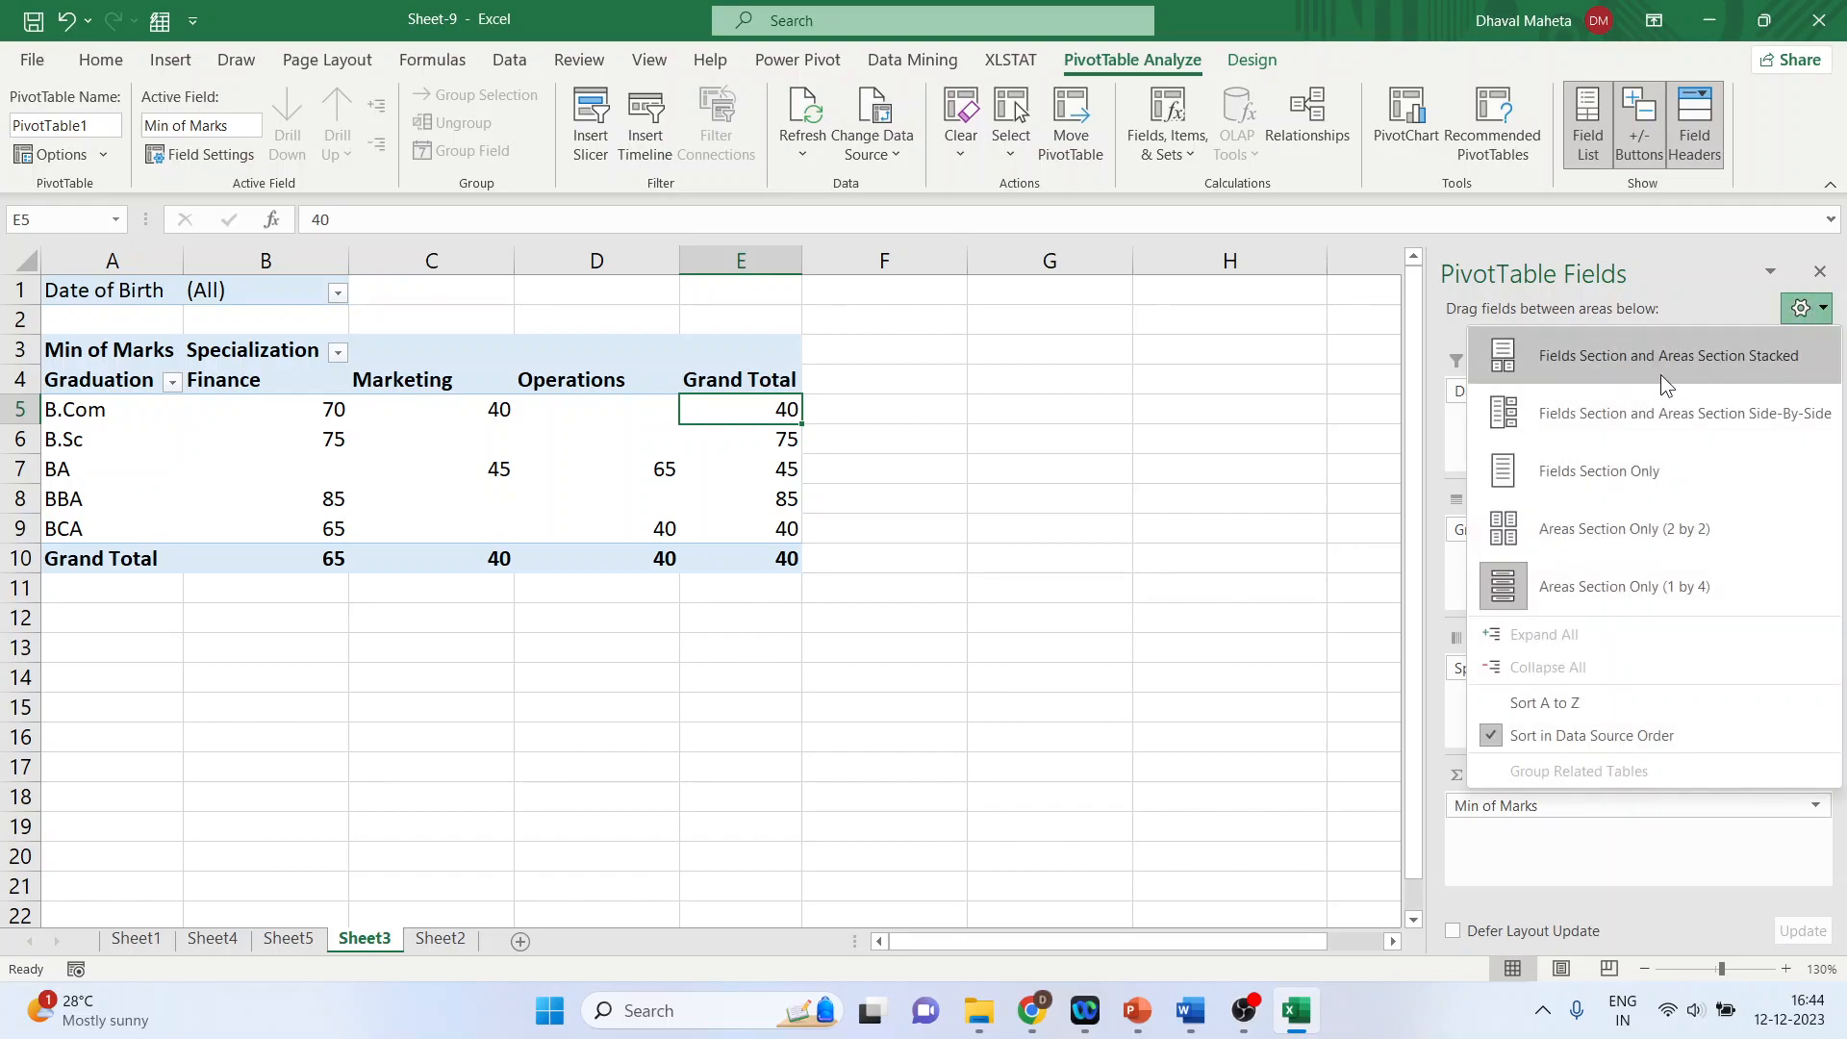
click(1628, 371)
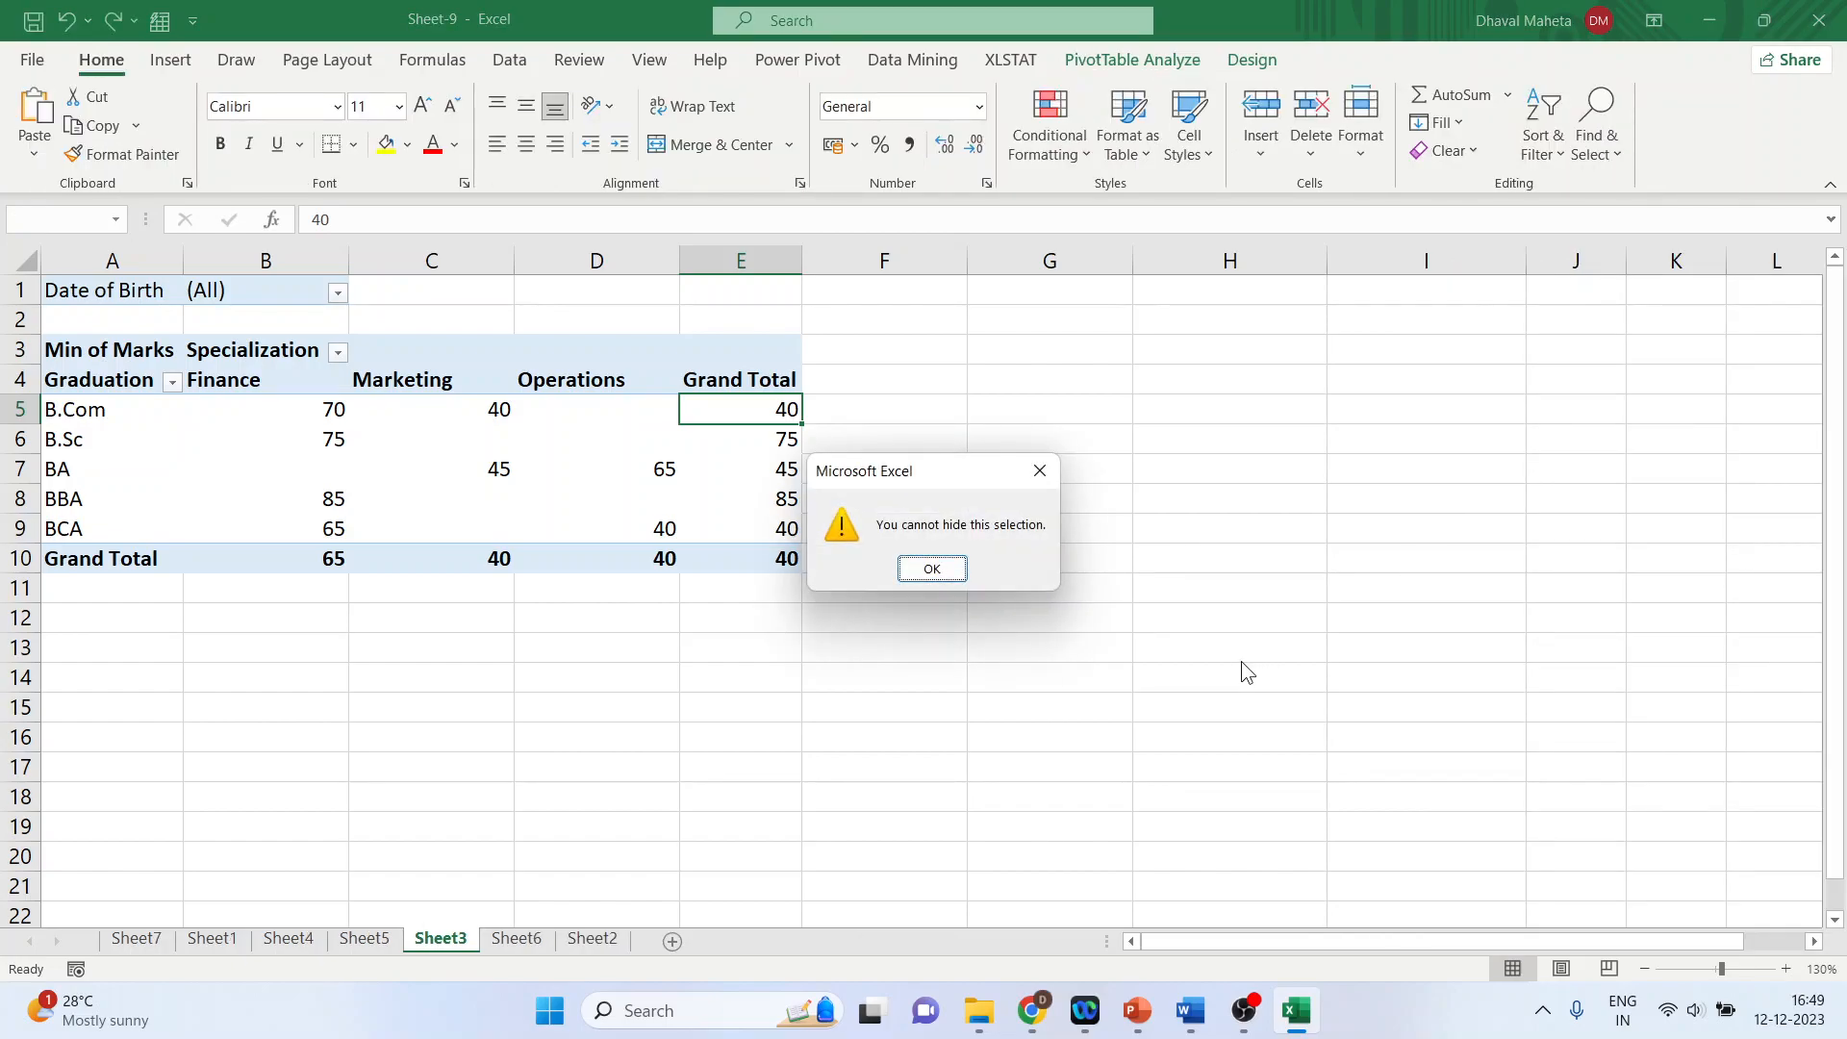
- Dismiss the message and convert the student data table on Sheet2 to a normal range
click(941, 568)
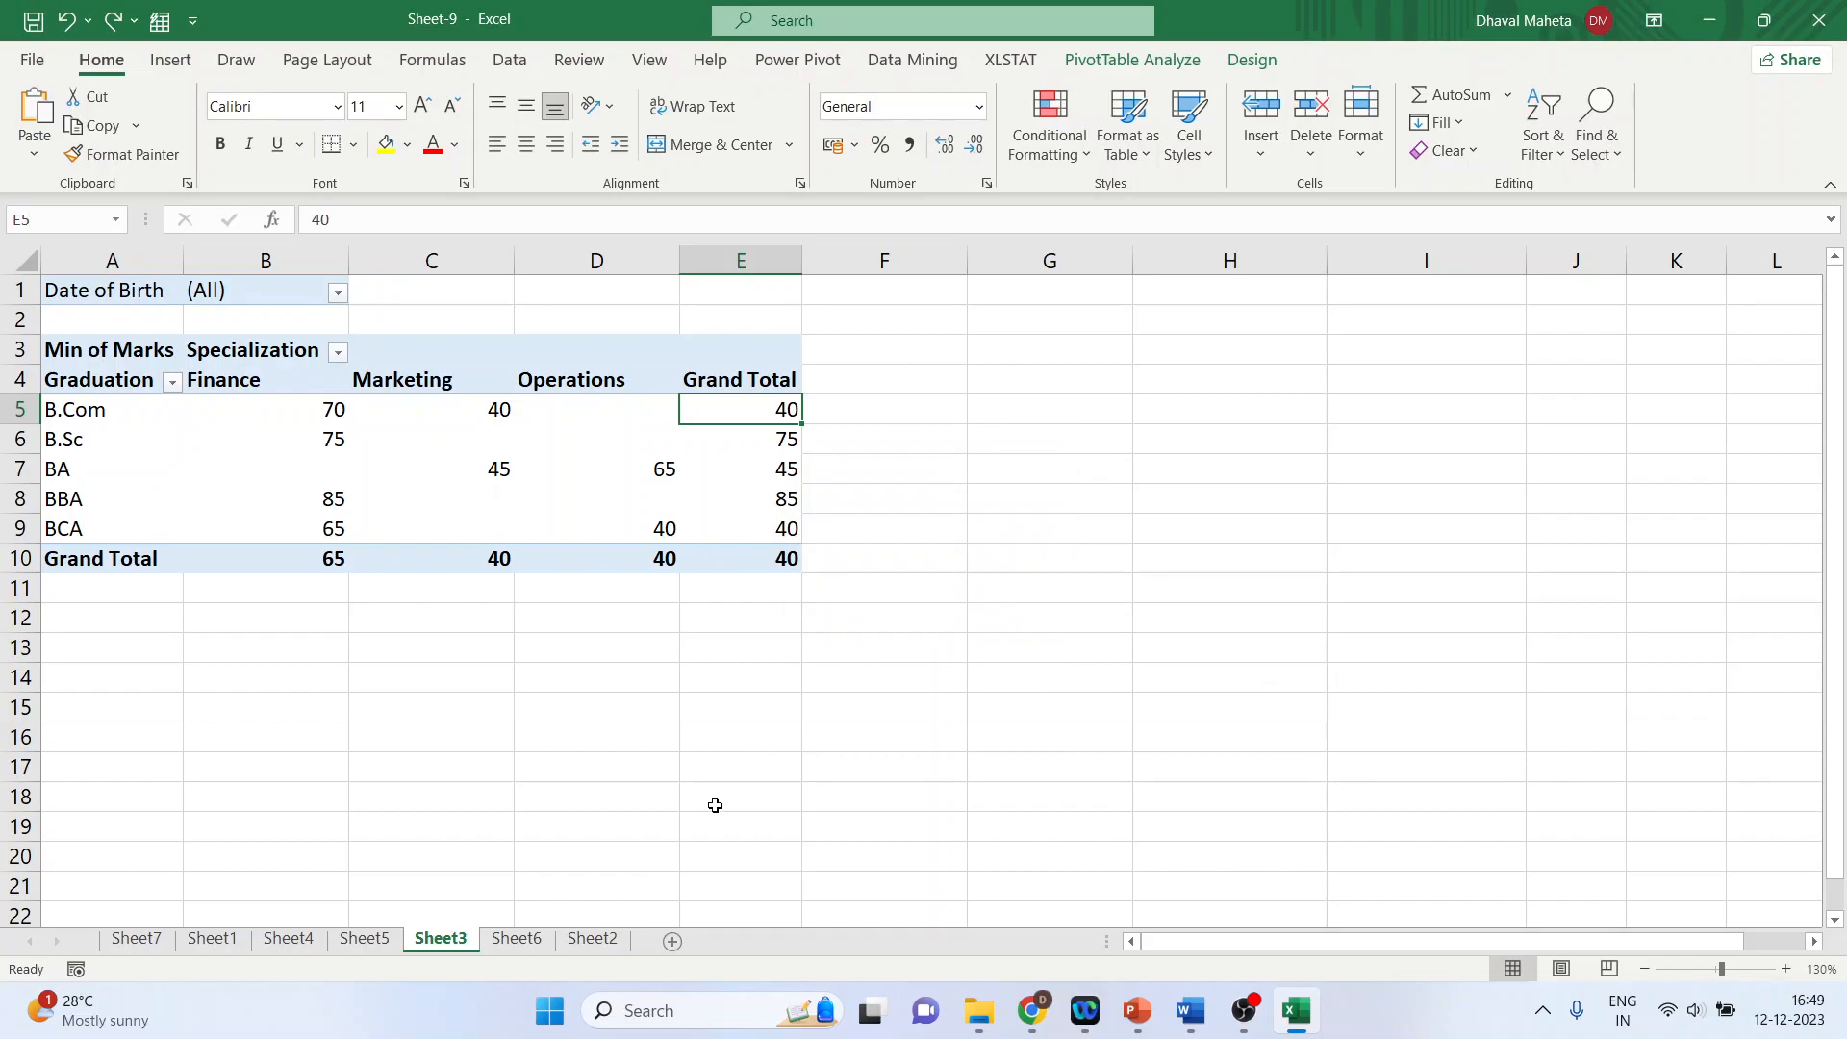
click(596, 938)
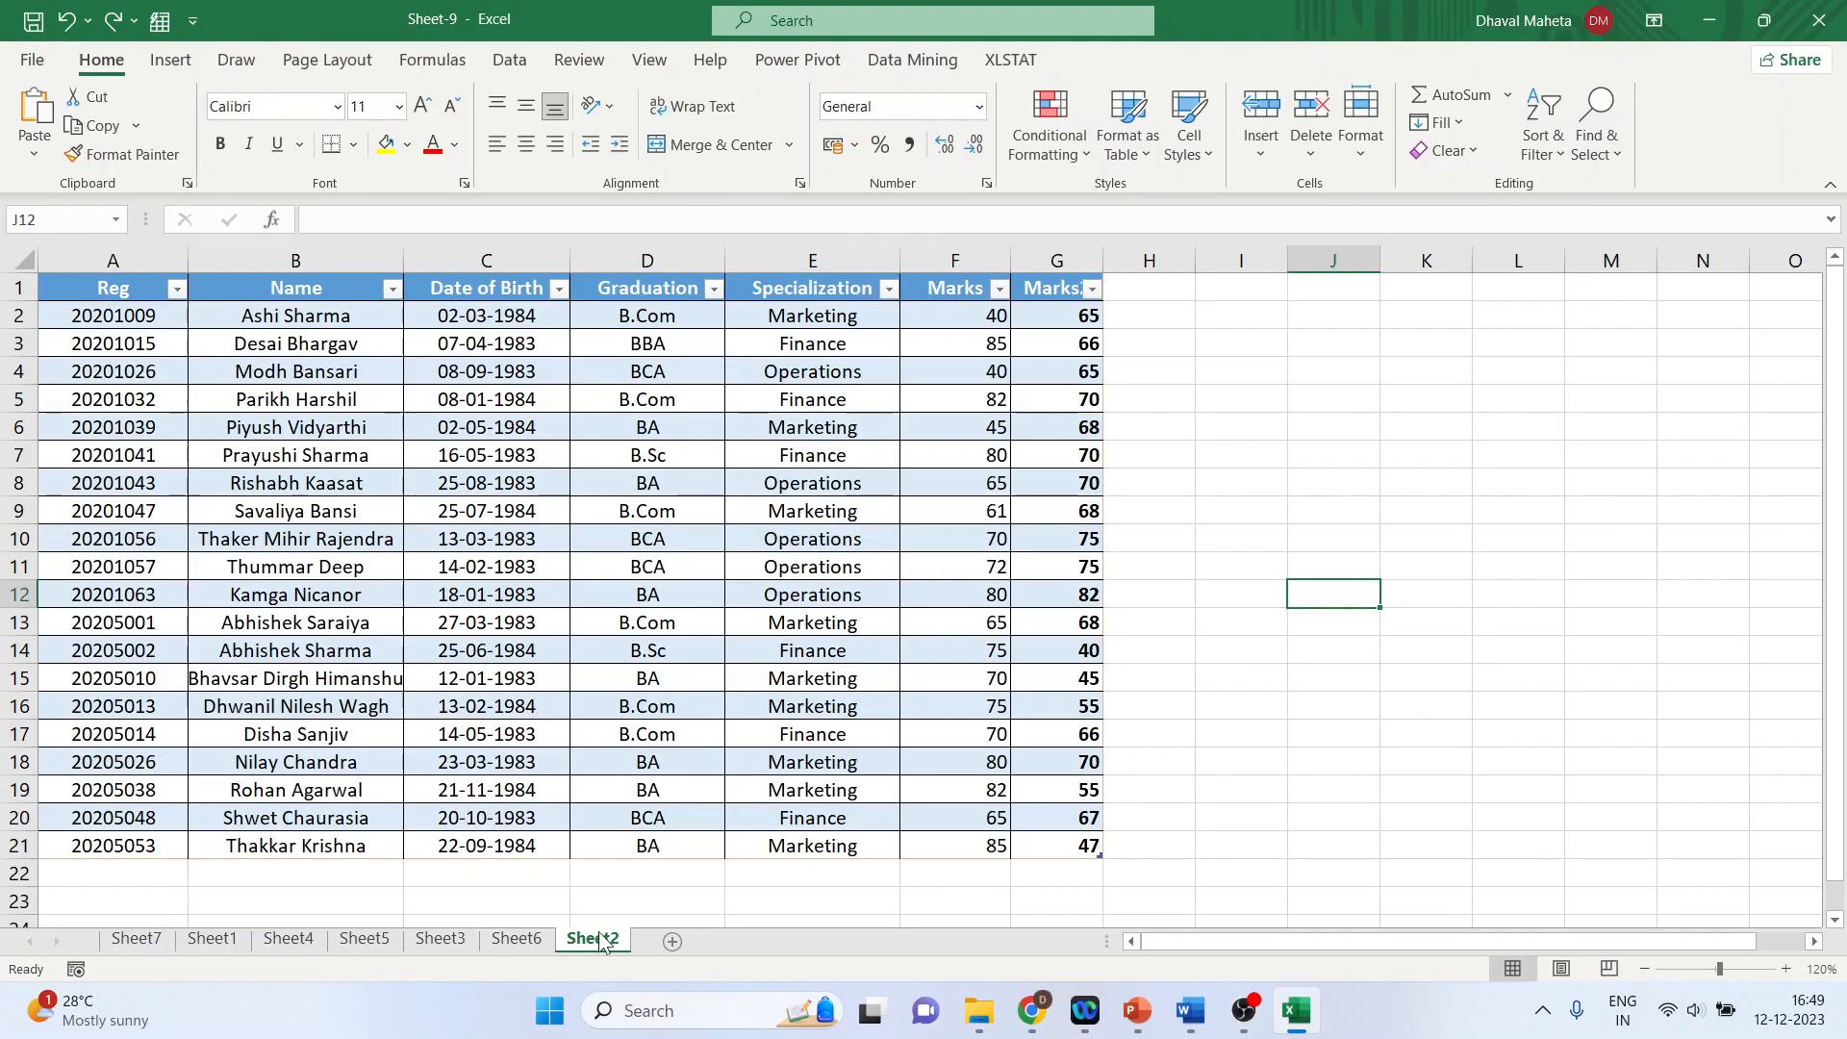
click(568, 558)
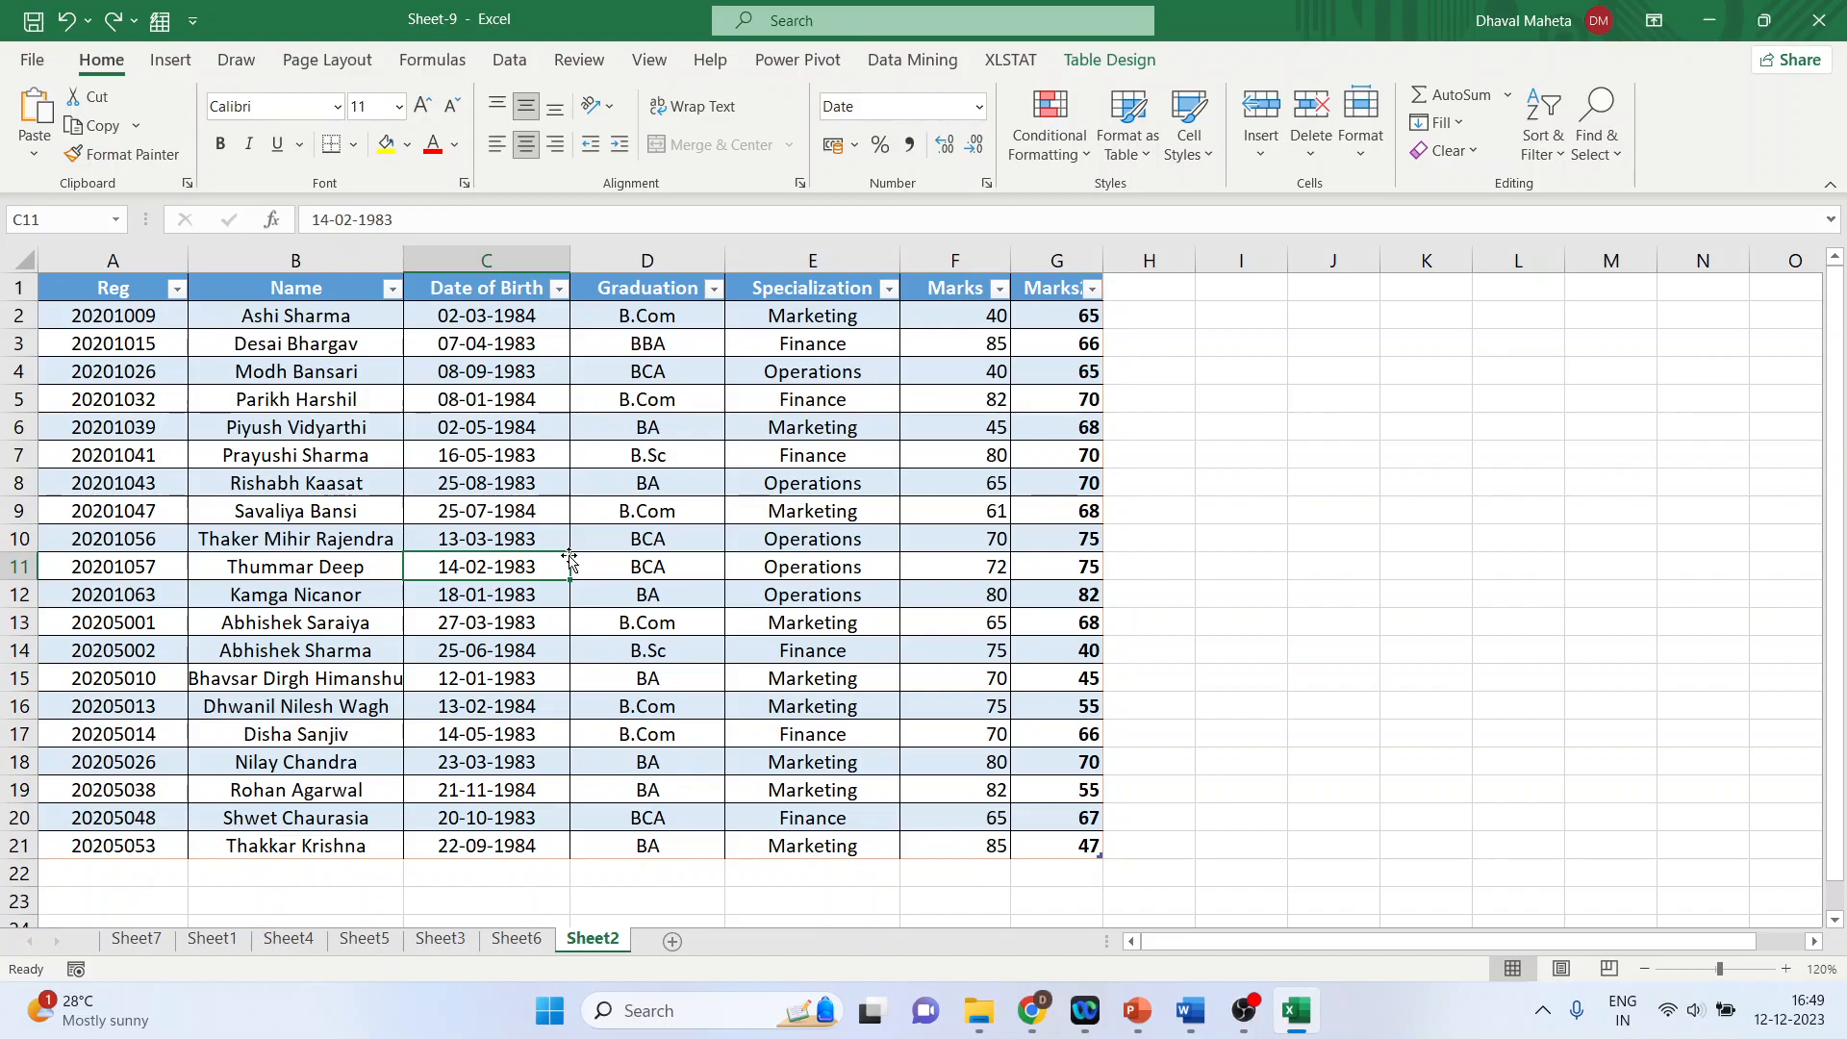
drag(106, 292, 1082, 847)
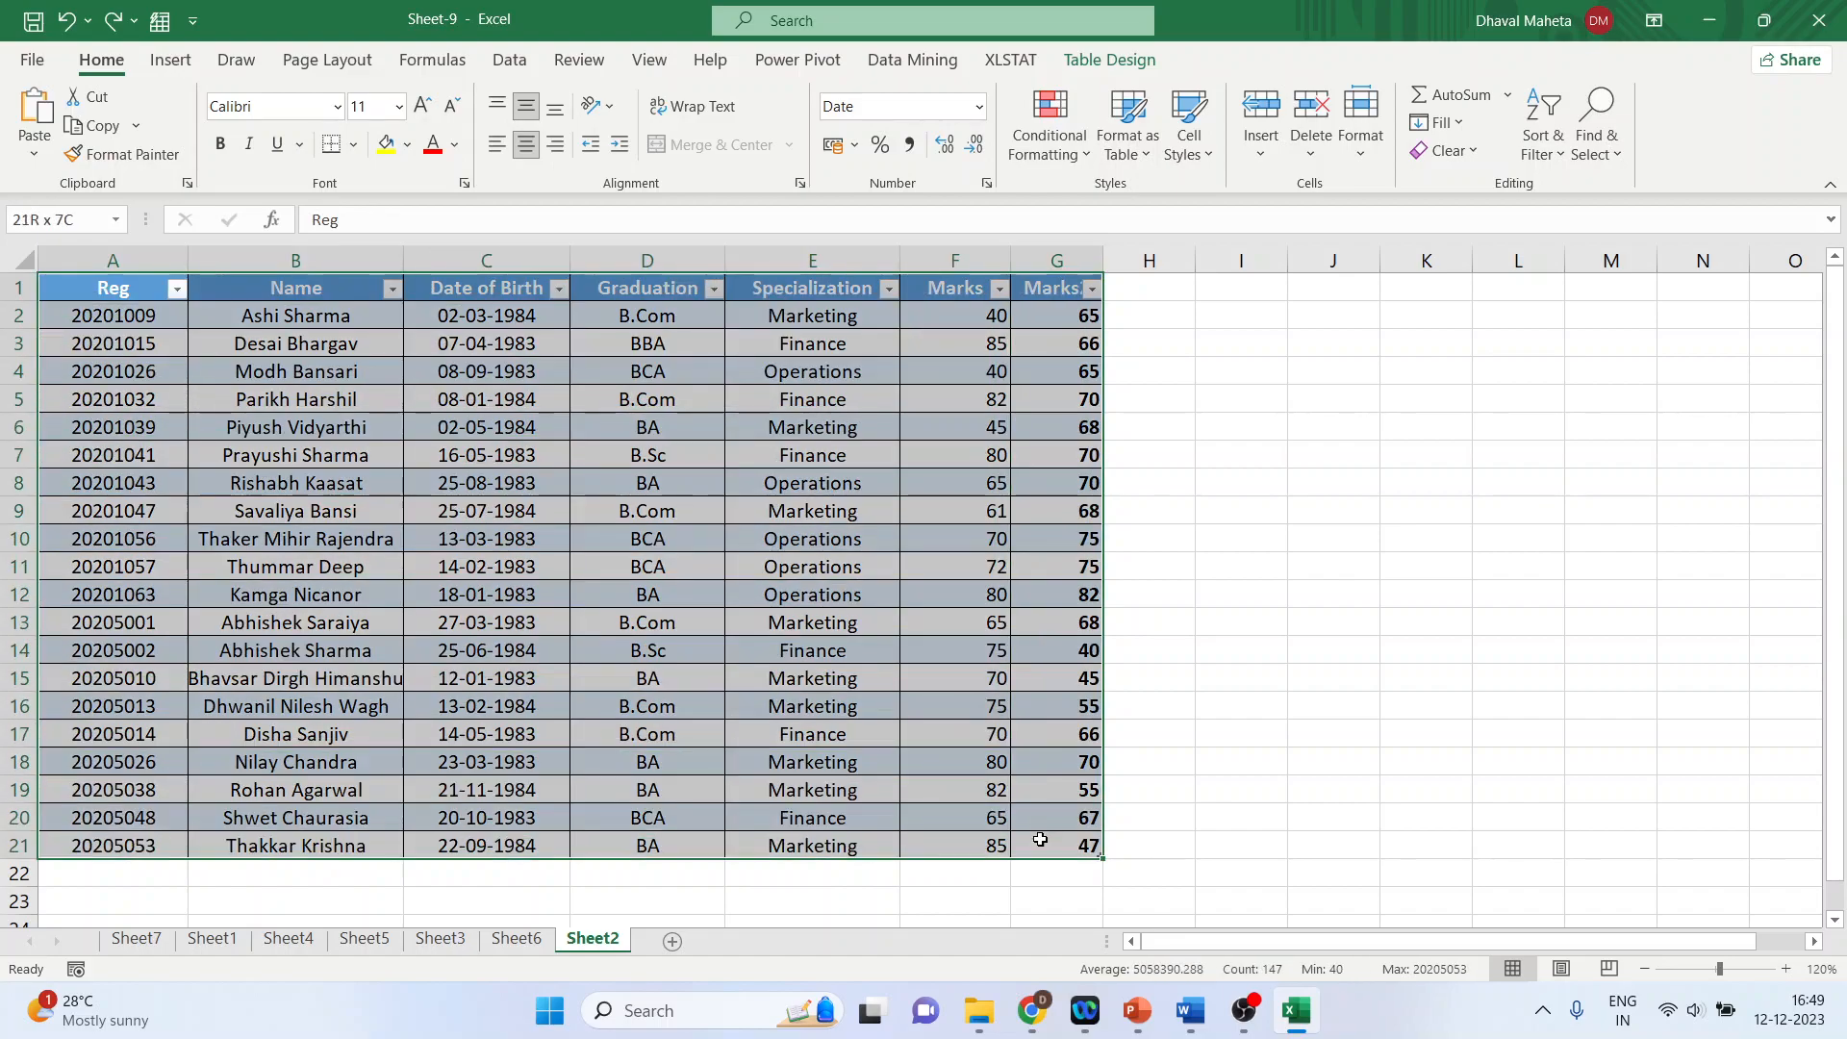
right_click(954, 579)
mouse_move(1116, 777)
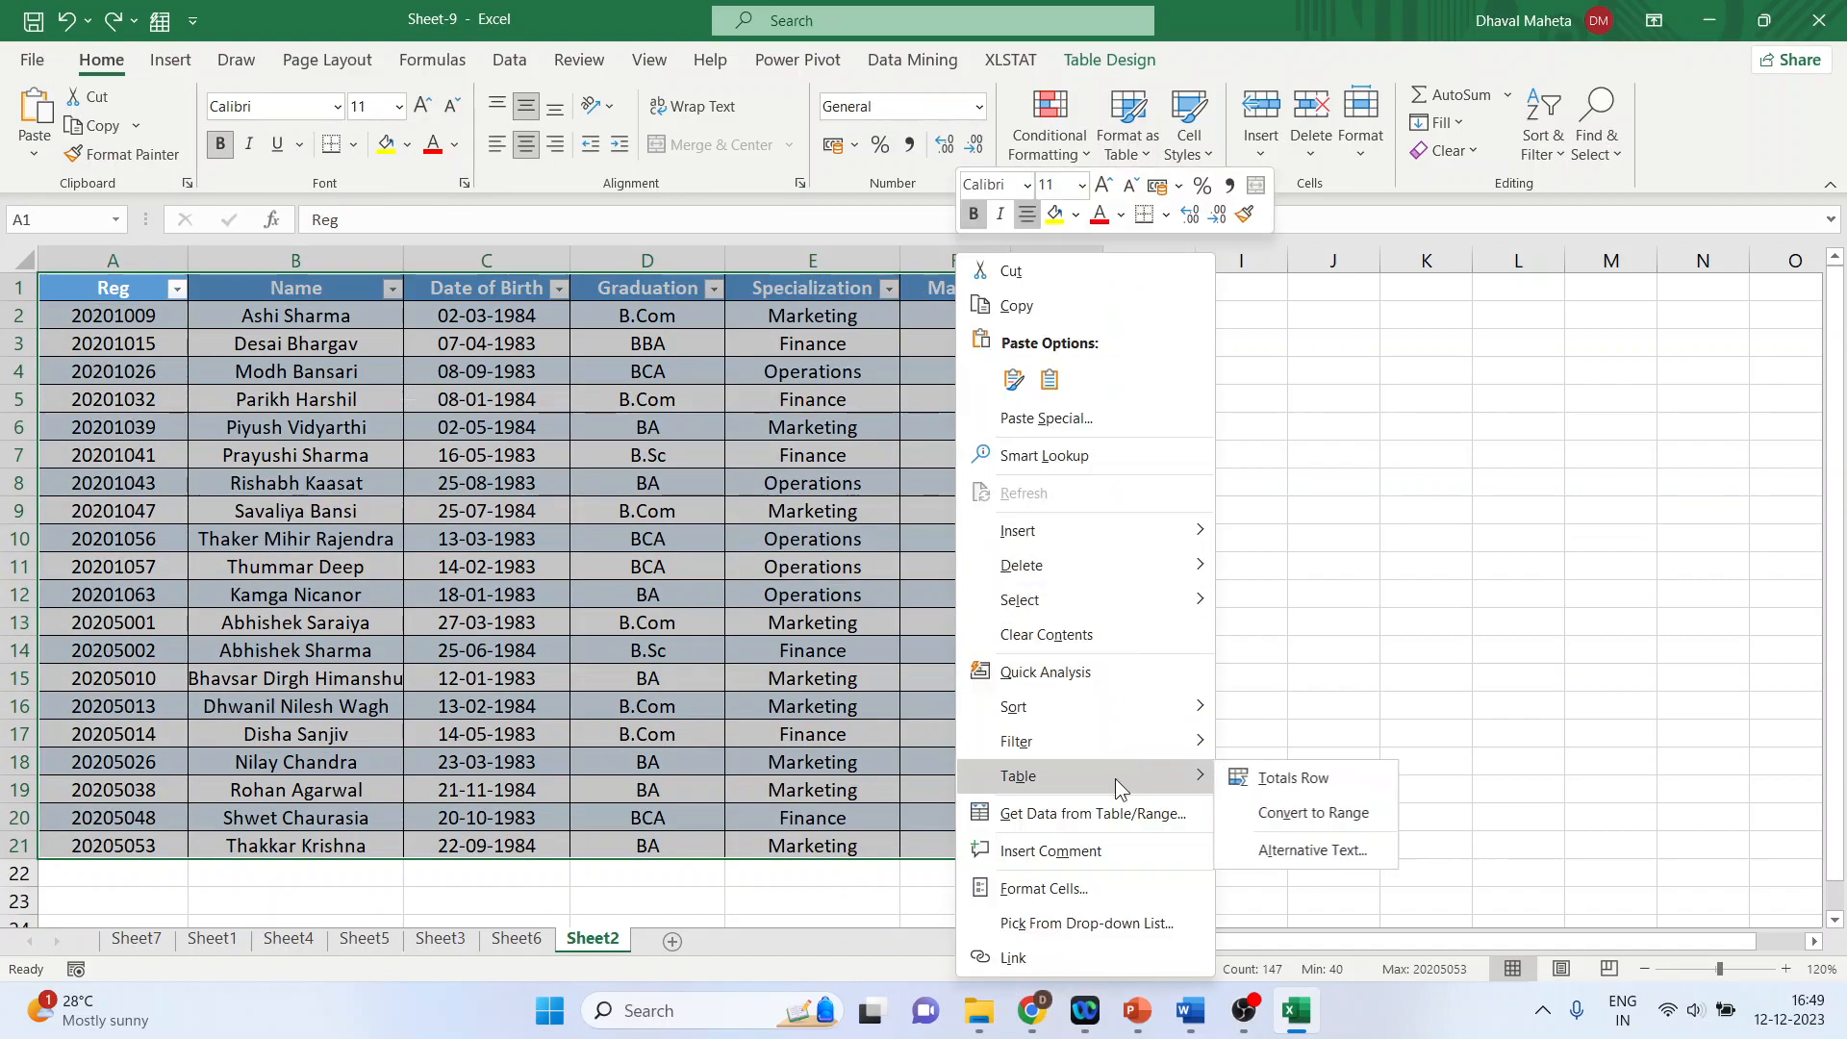
click(1287, 810)
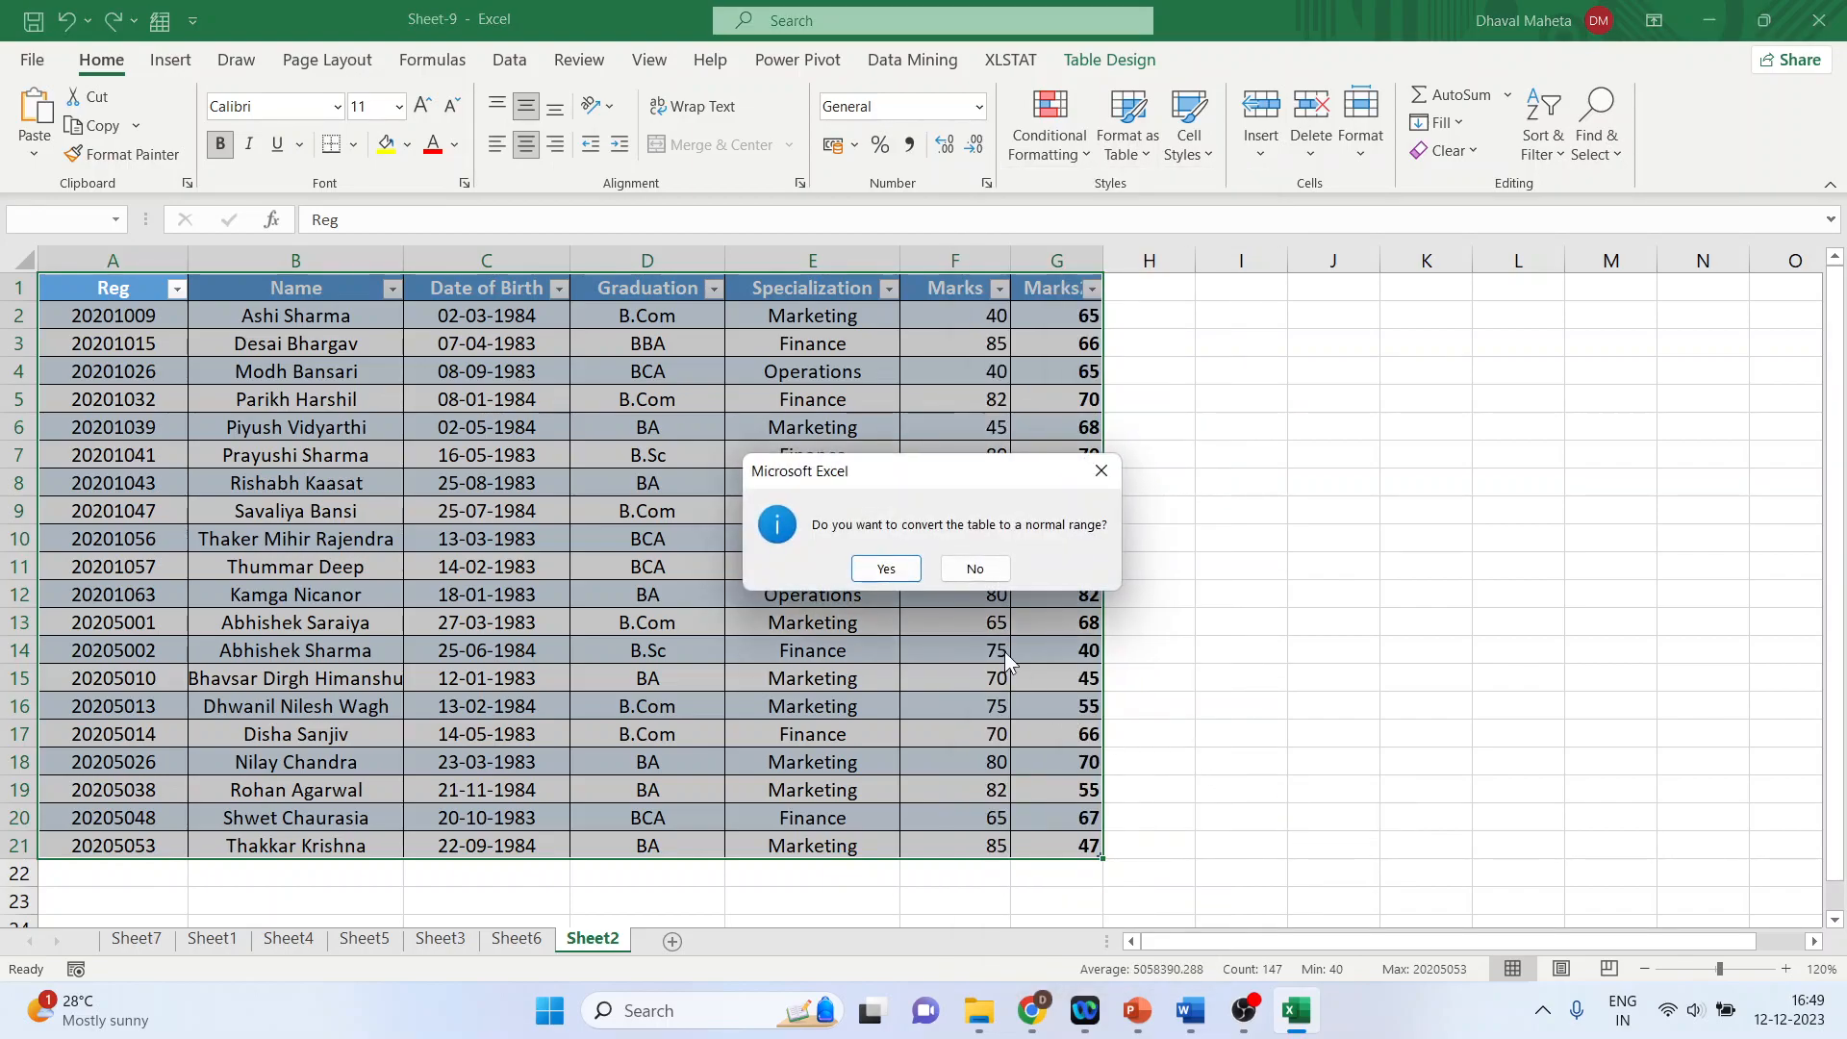
click(886, 571)
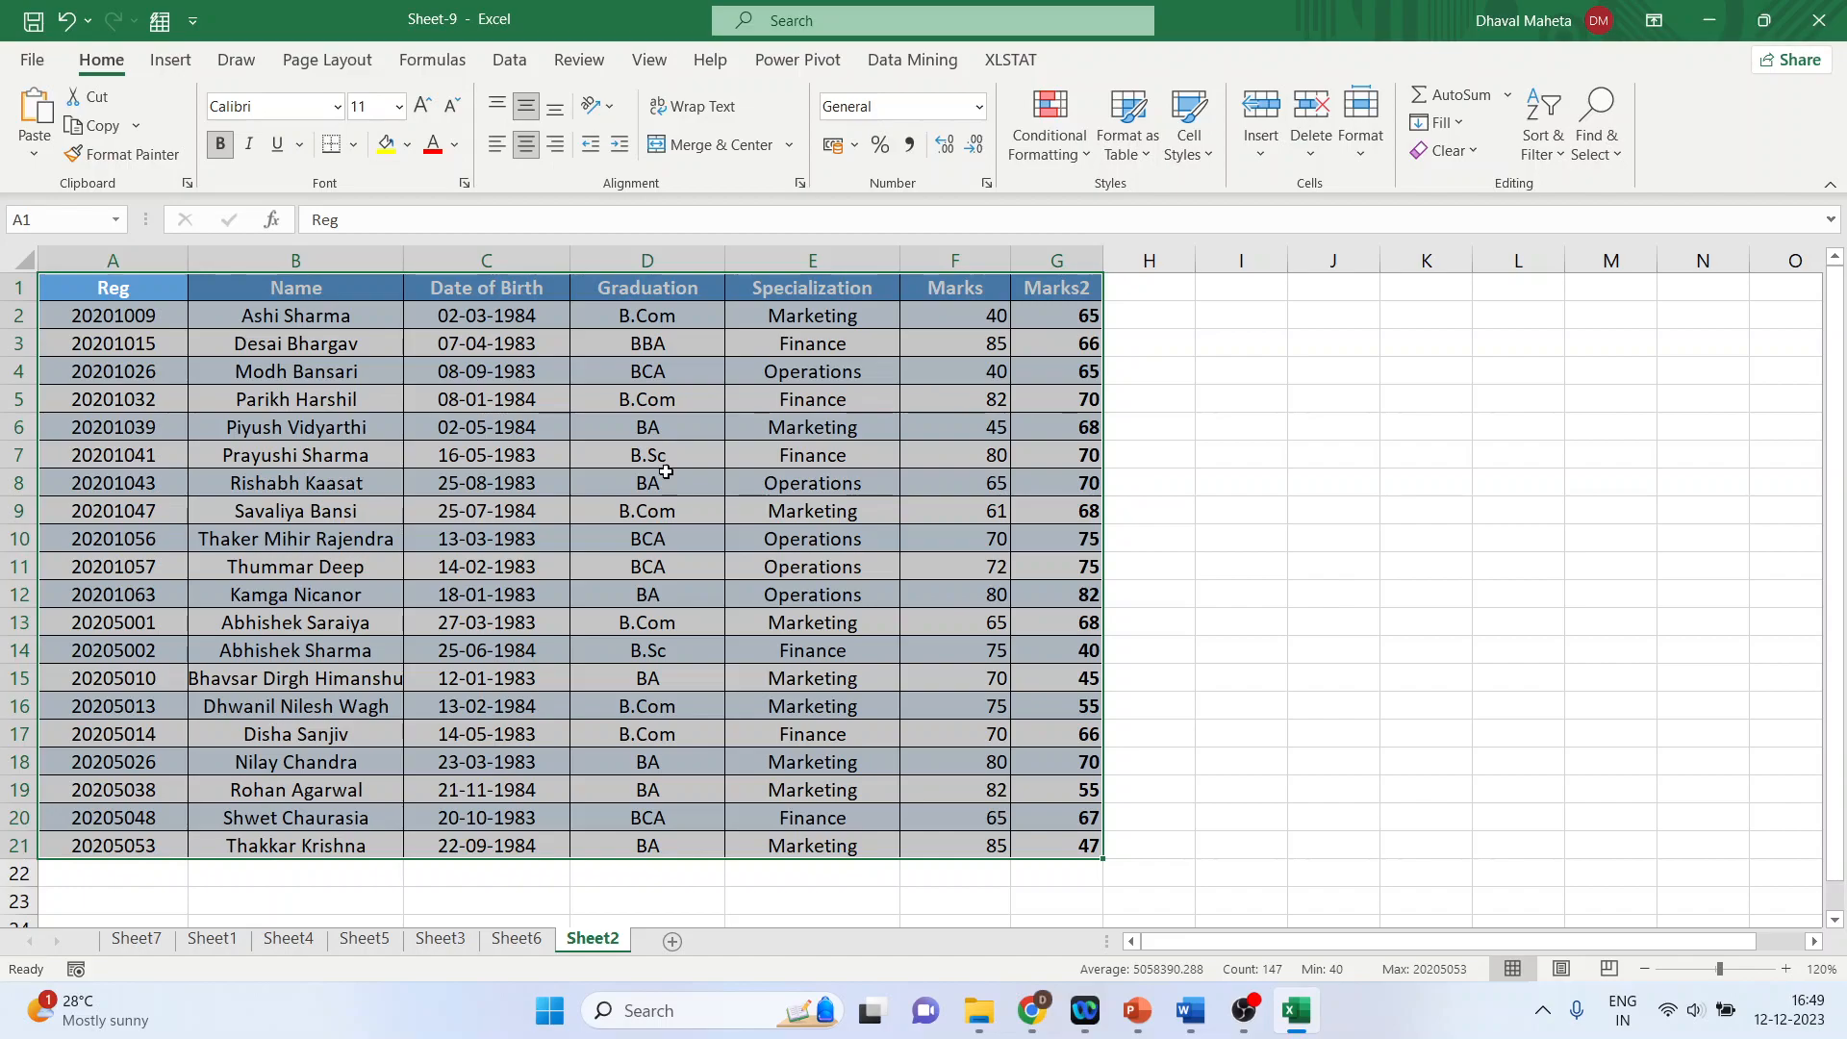
- Create a table with headers from the student data in A1:G21
click(170, 60)
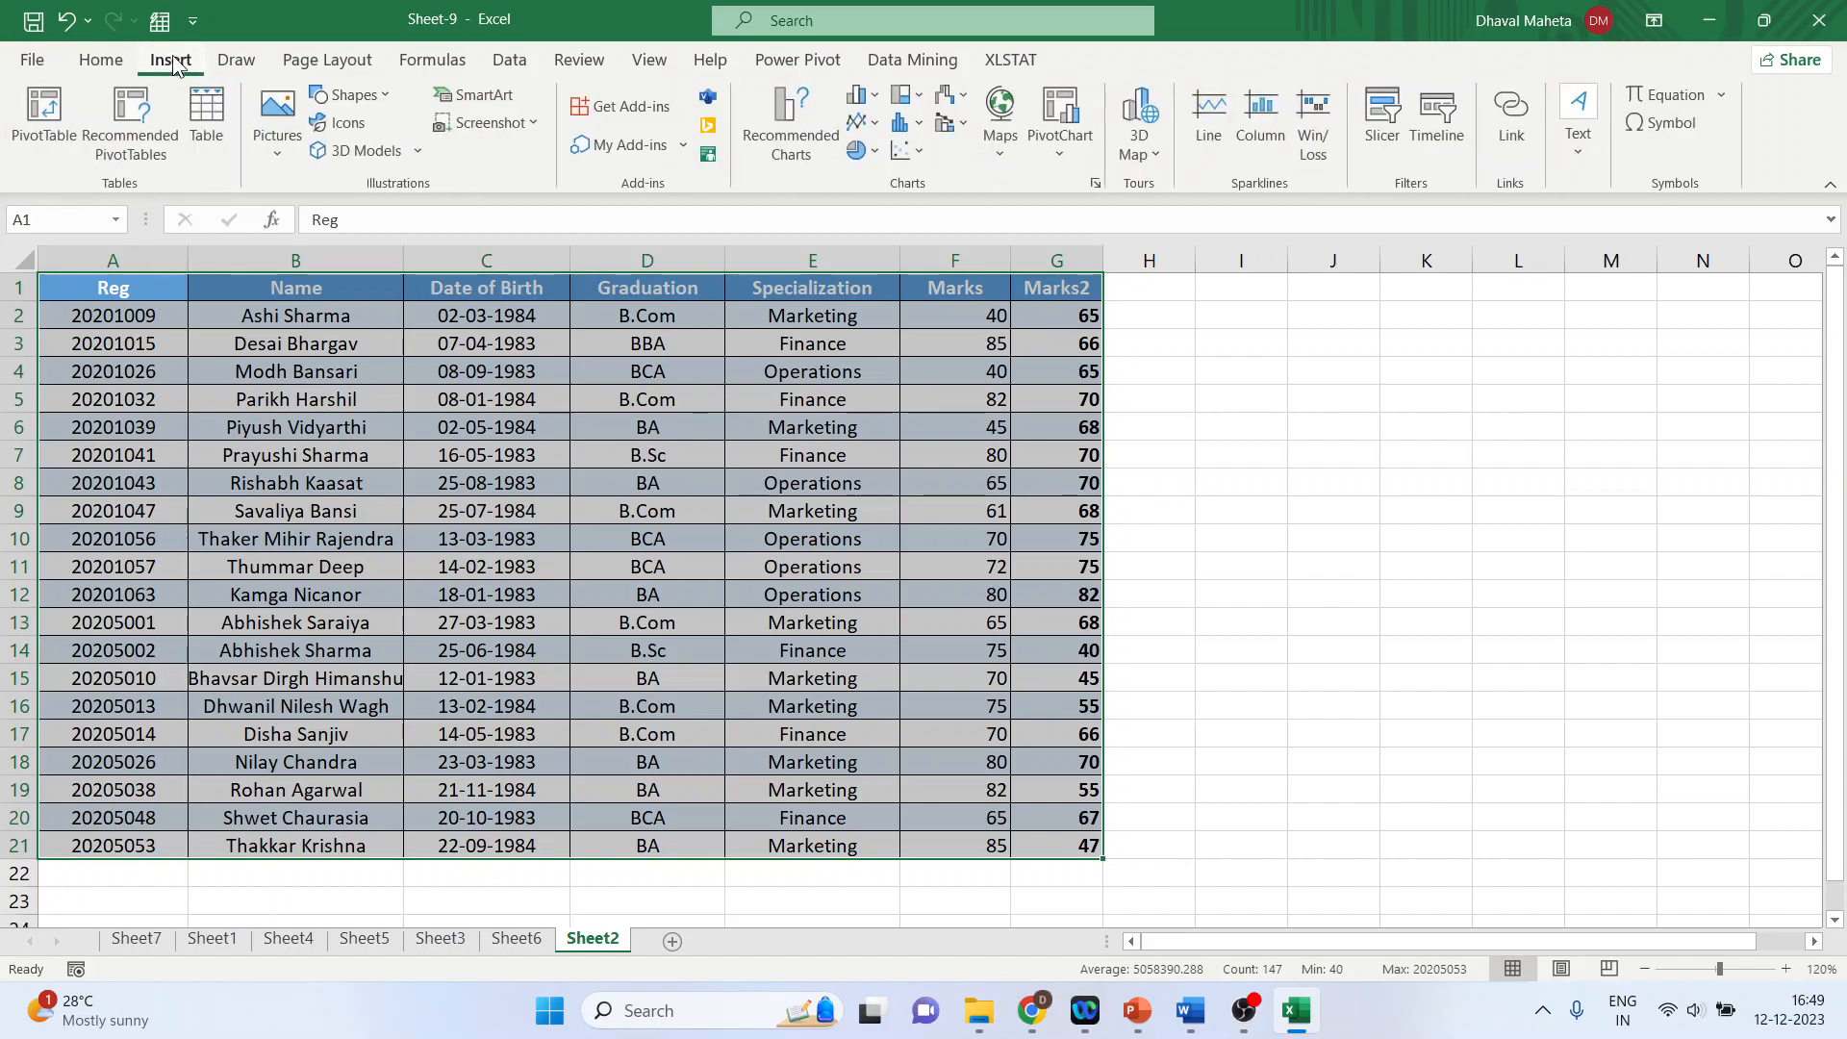
click(211, 140)
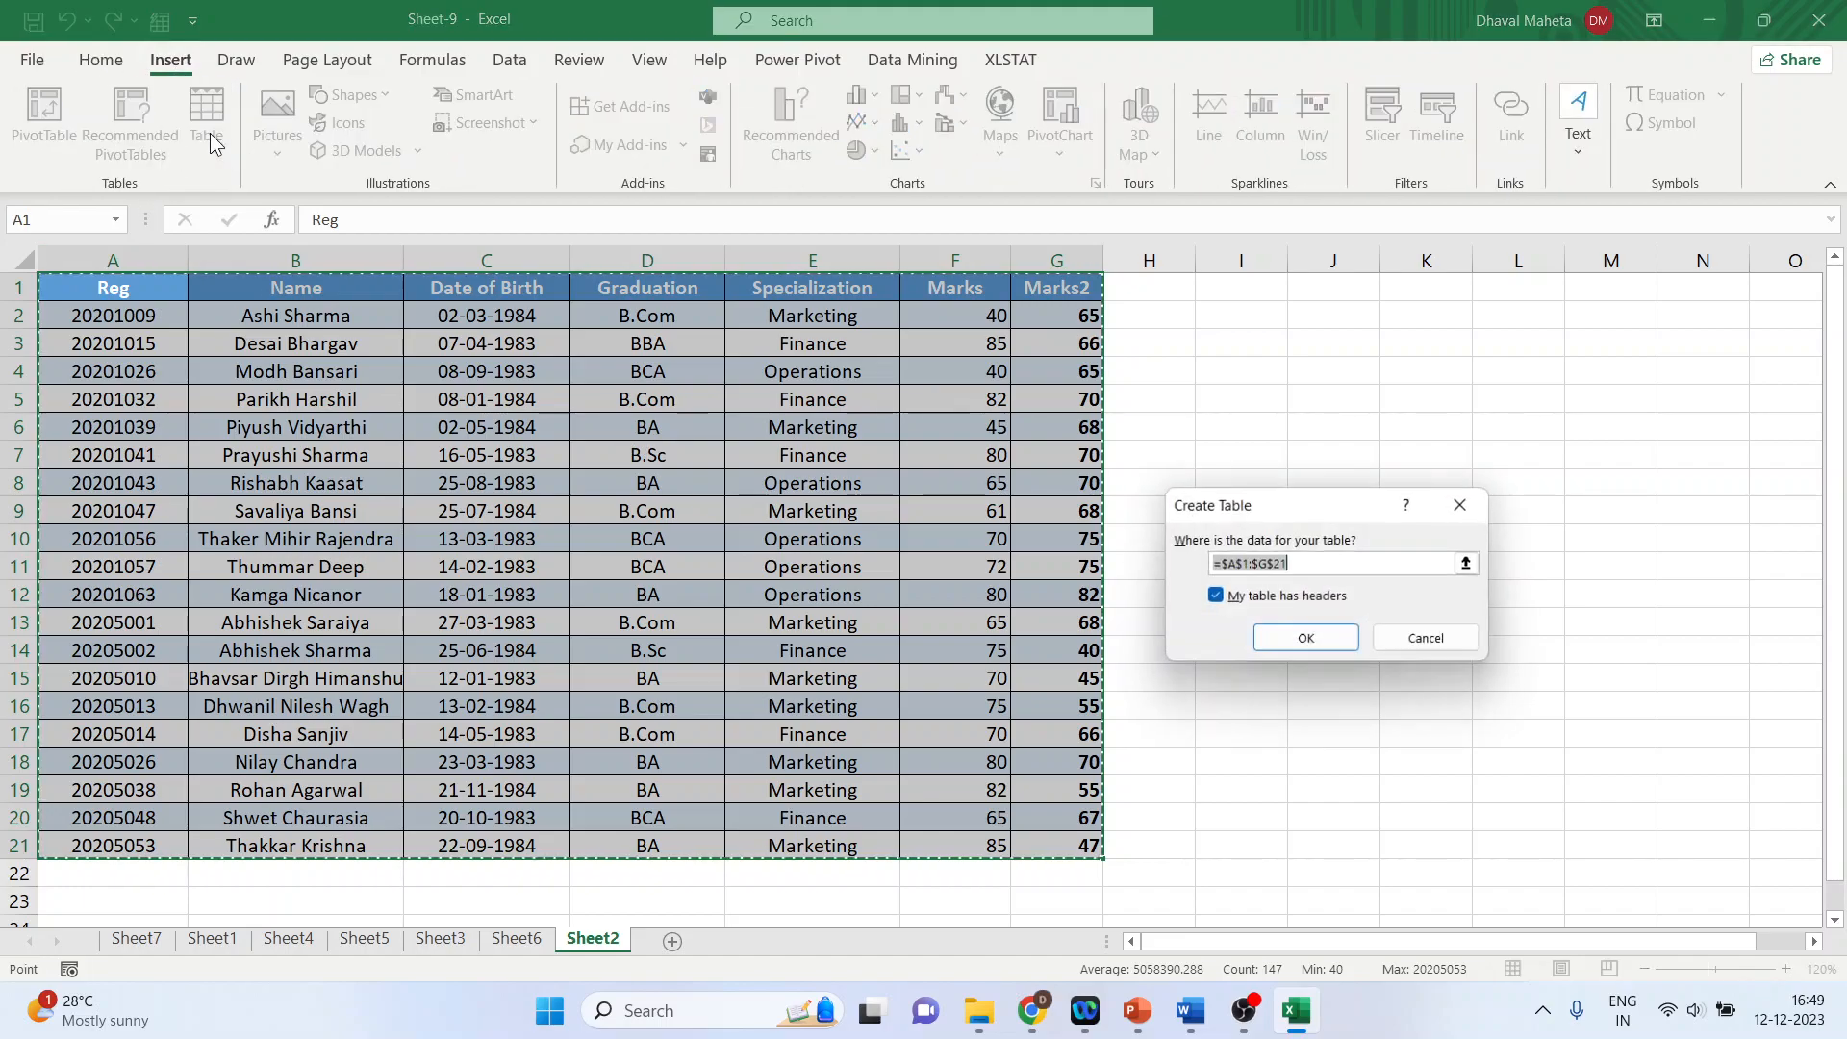
click(1293, 638)
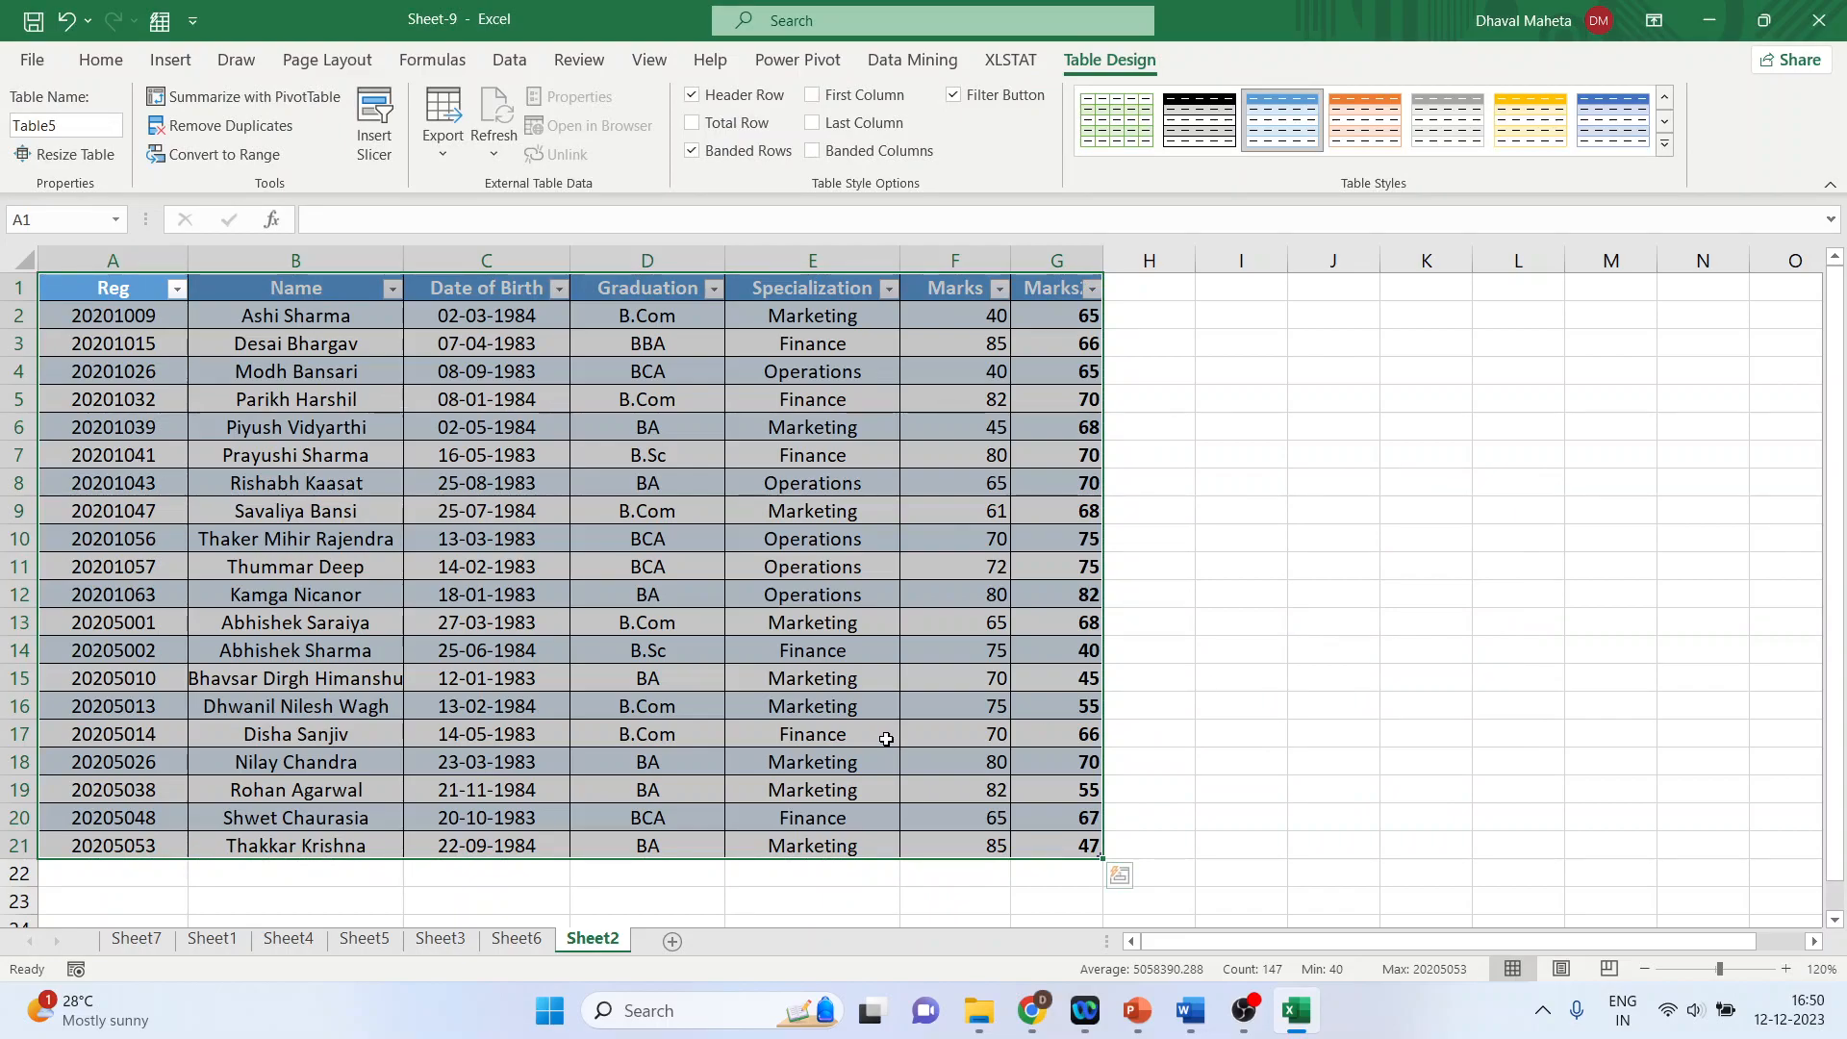
- Delete the whole selected student table and undo the deletion
key(Delete)
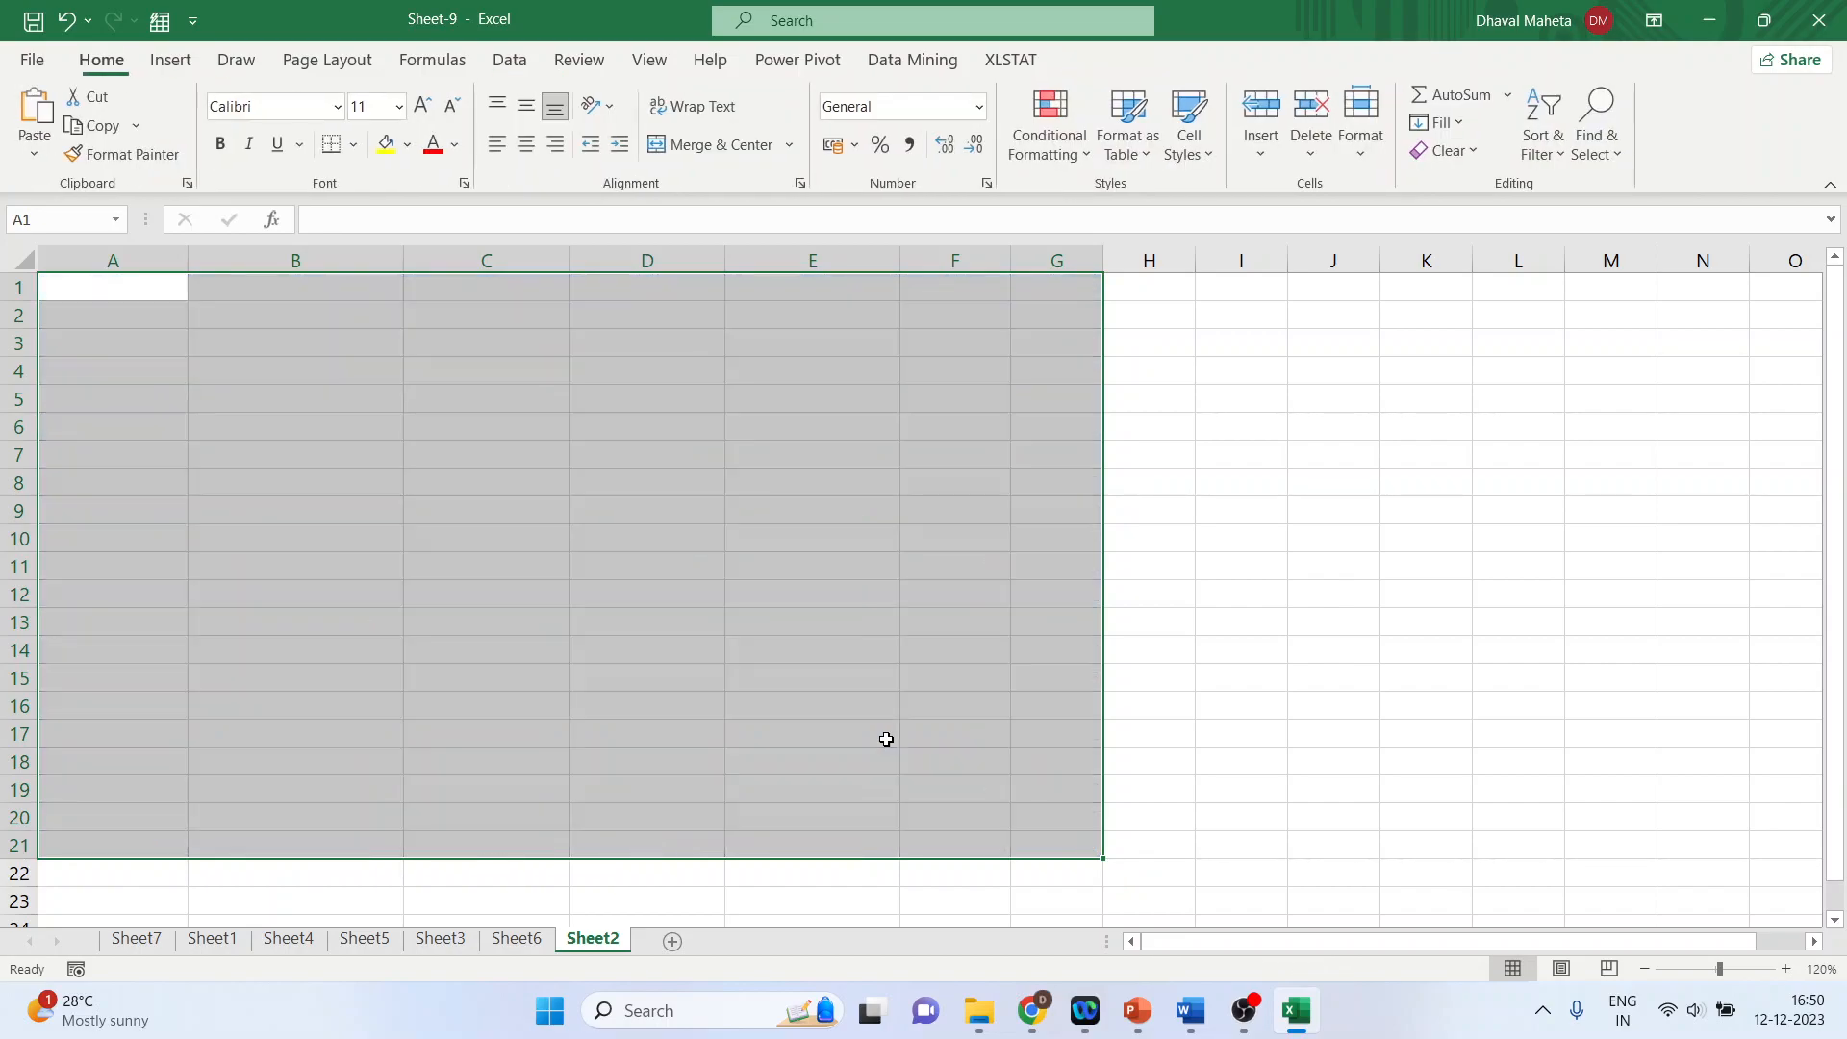
key(ctrl+z)
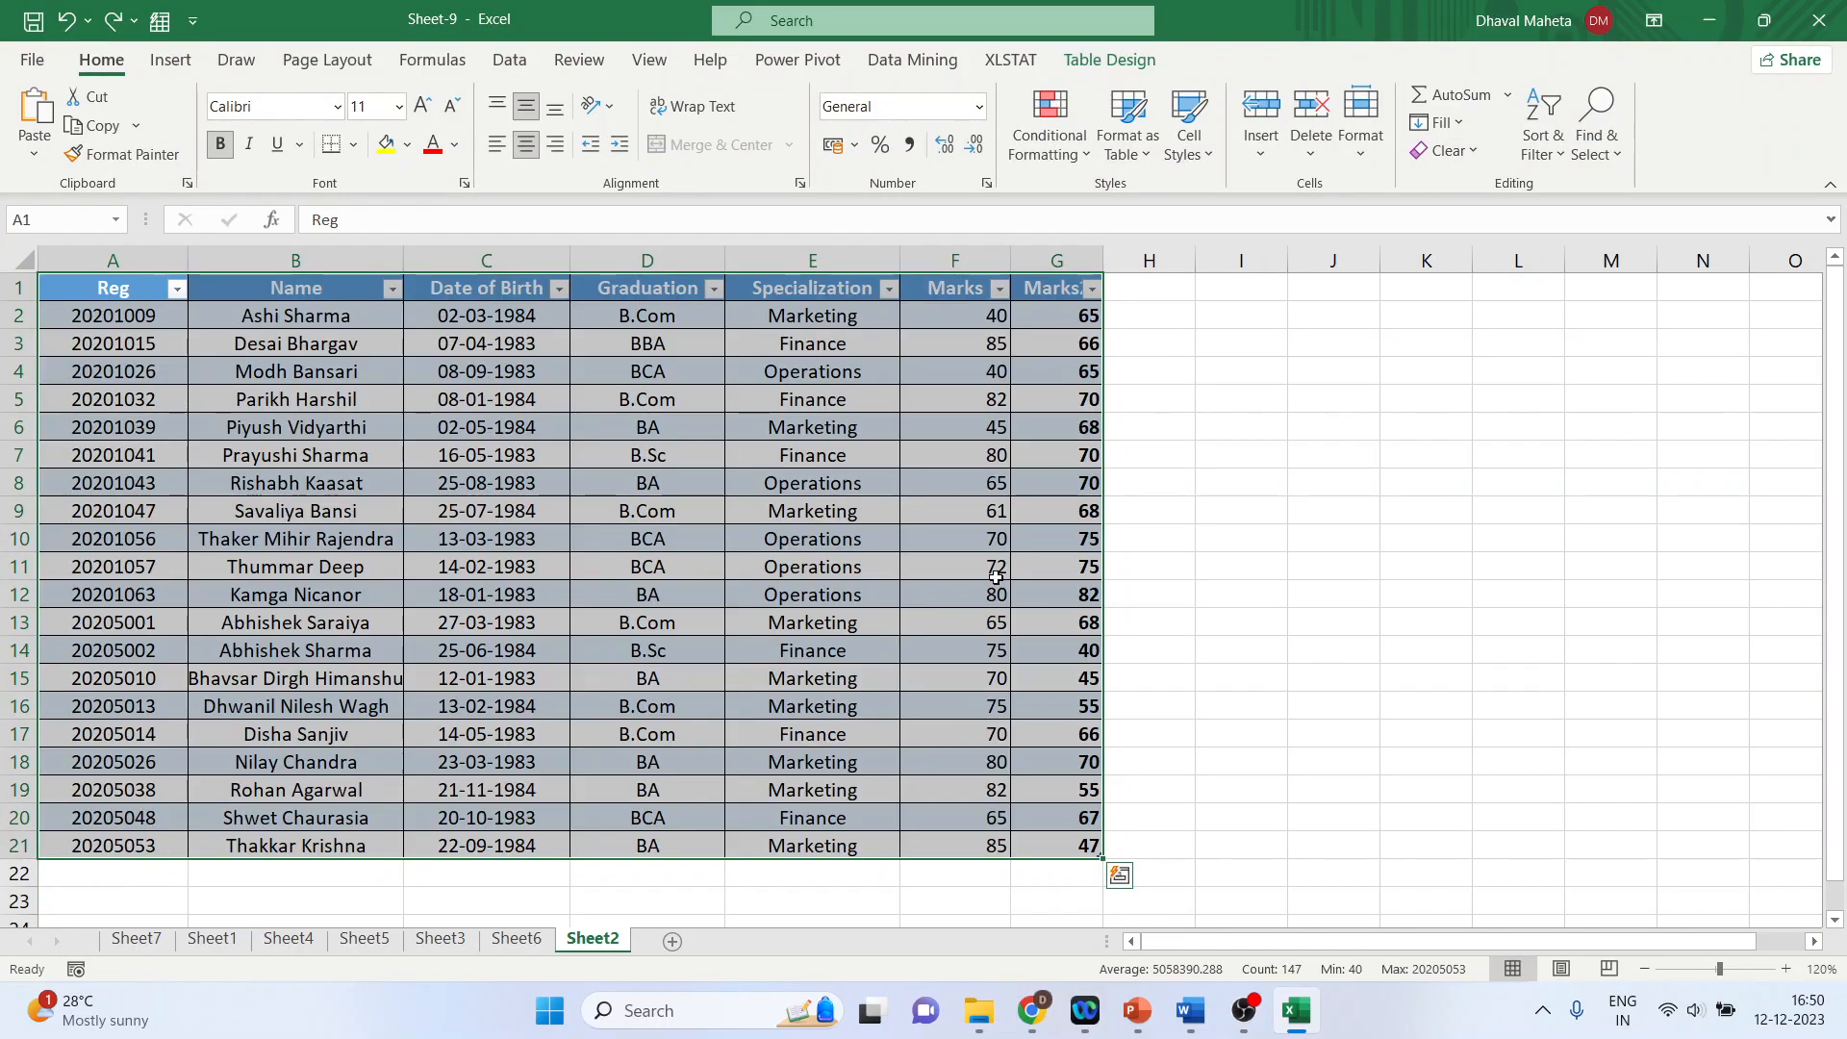
- Summarize the student table with a PivotTable placed at cell J1 of the existing worksheet
click(1081, 62)
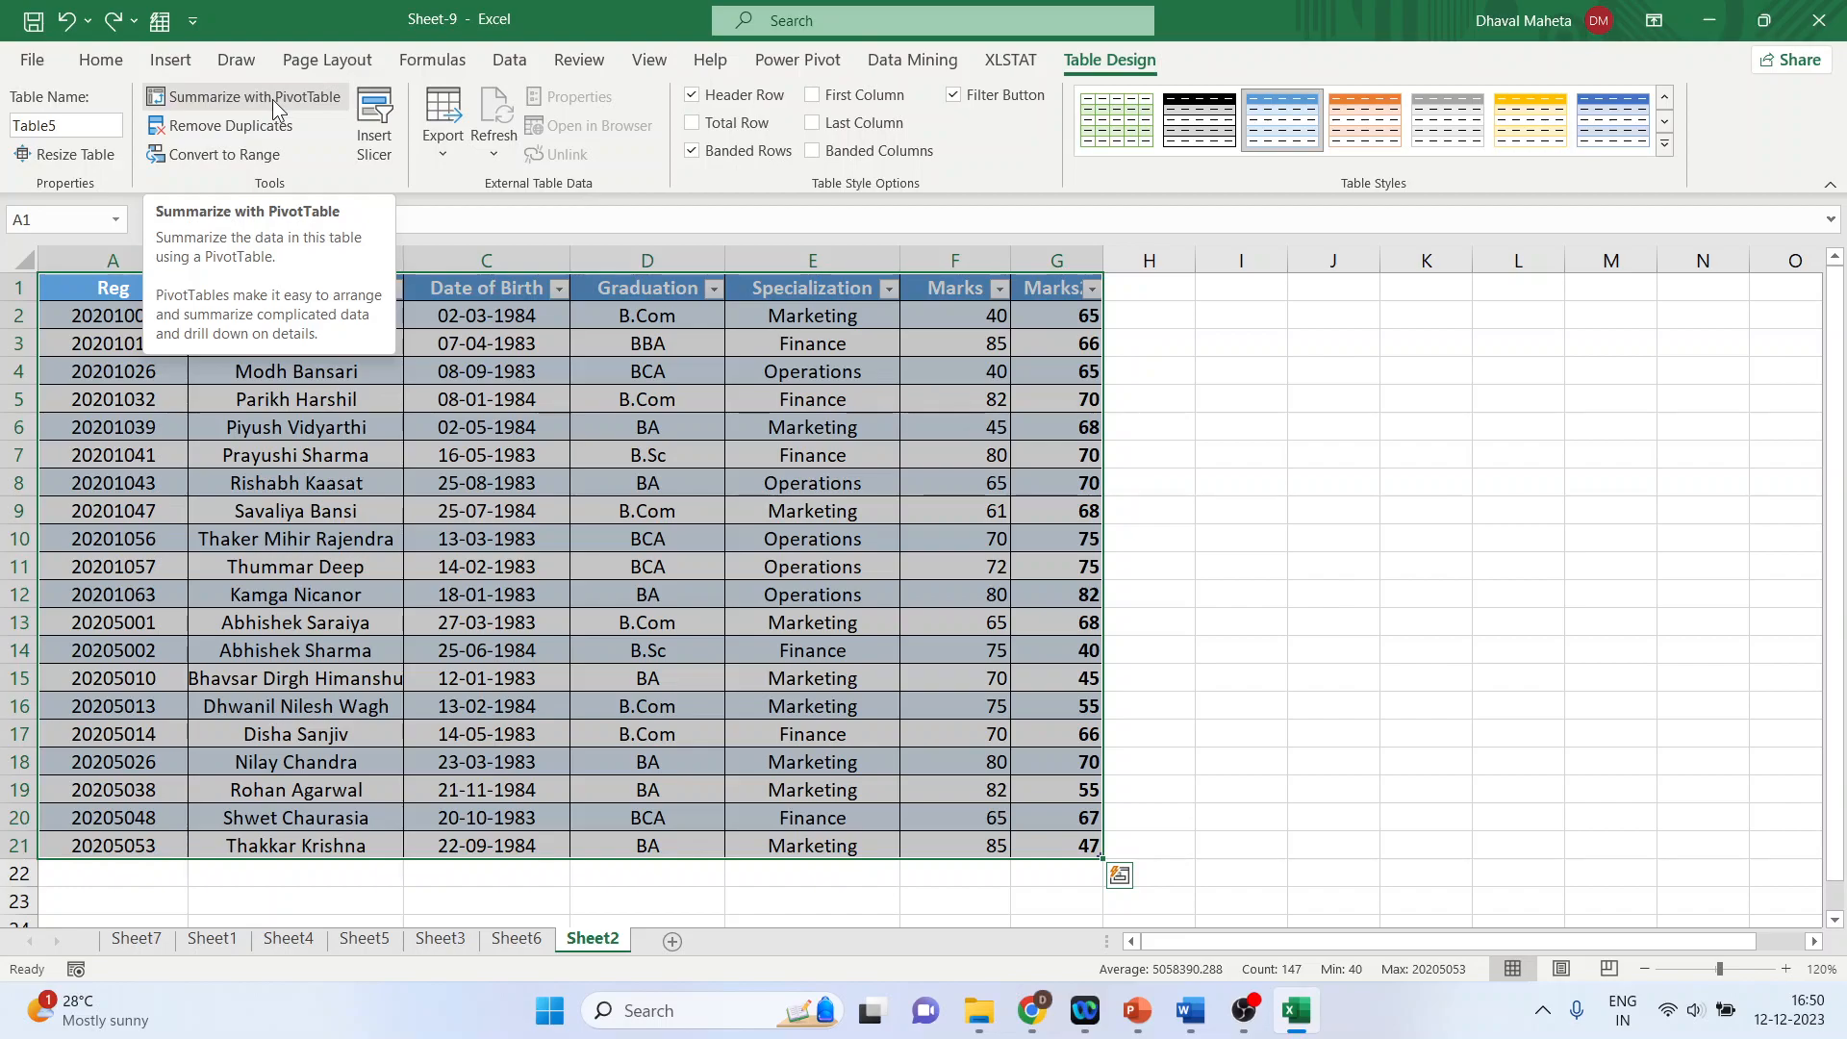
click(273, 97)
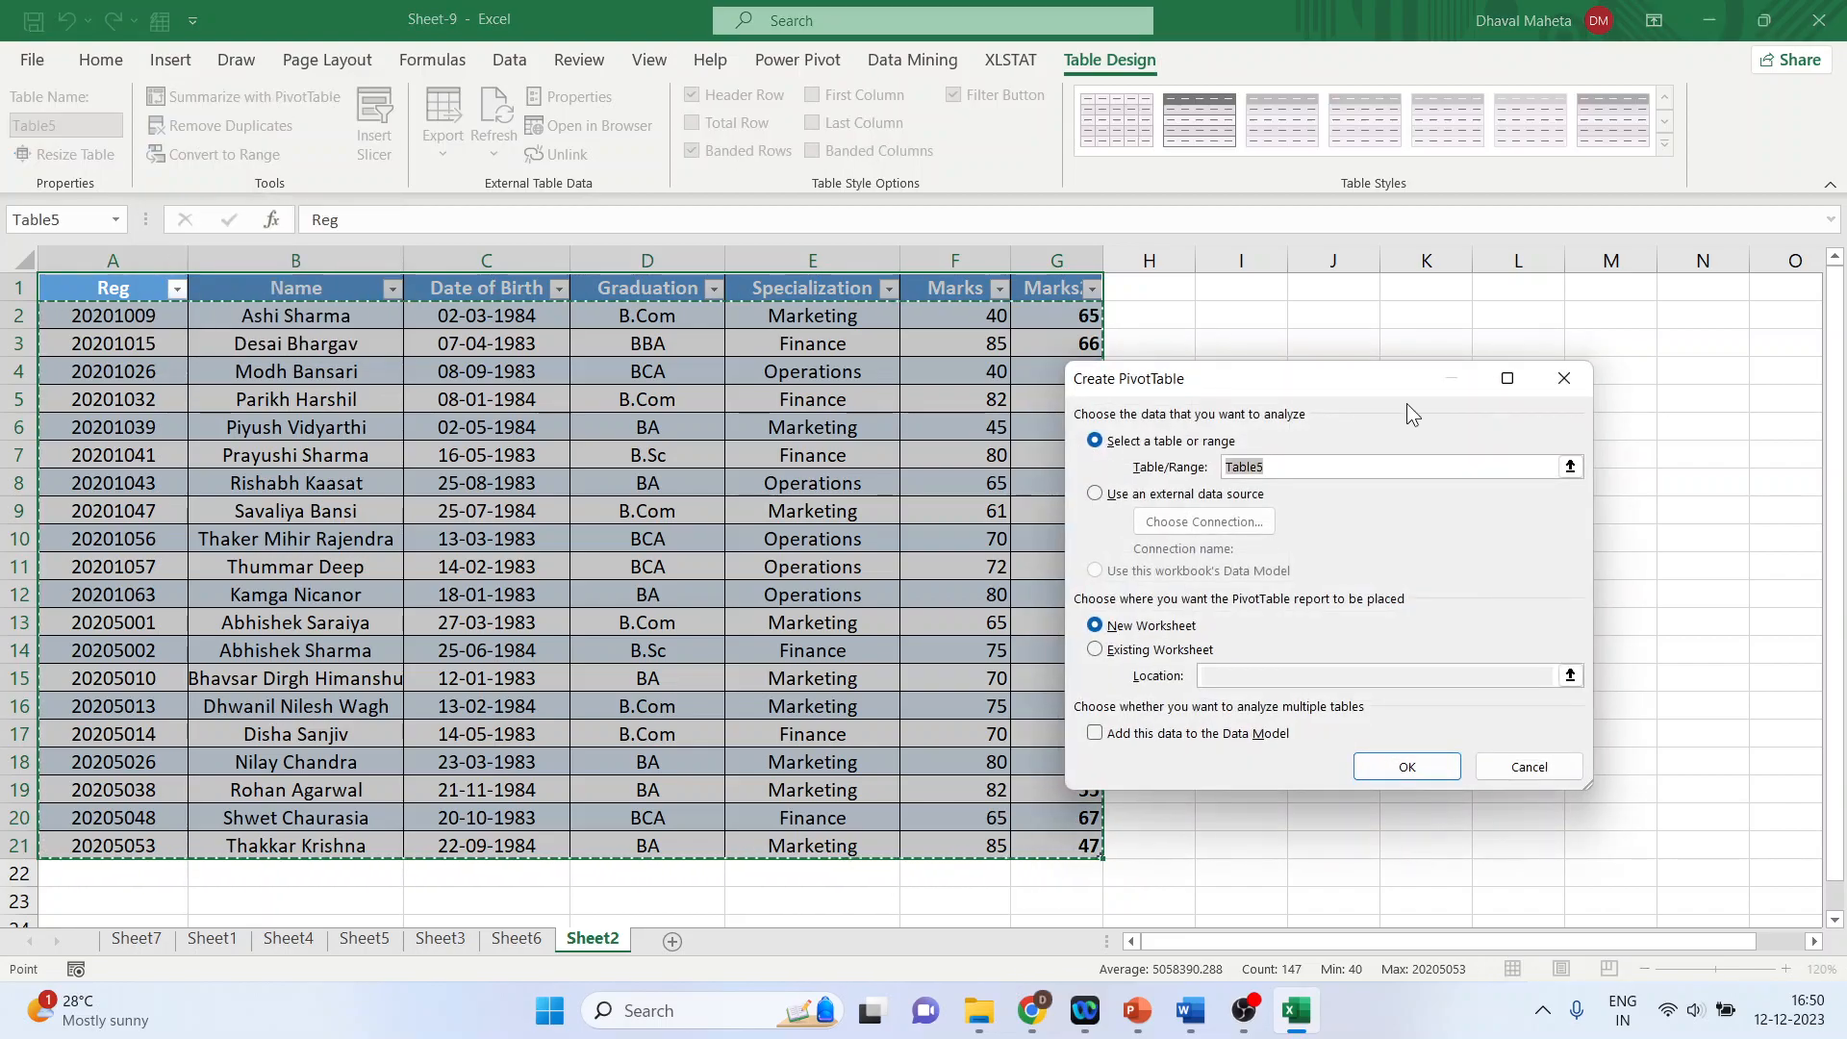
click(1098, 651)
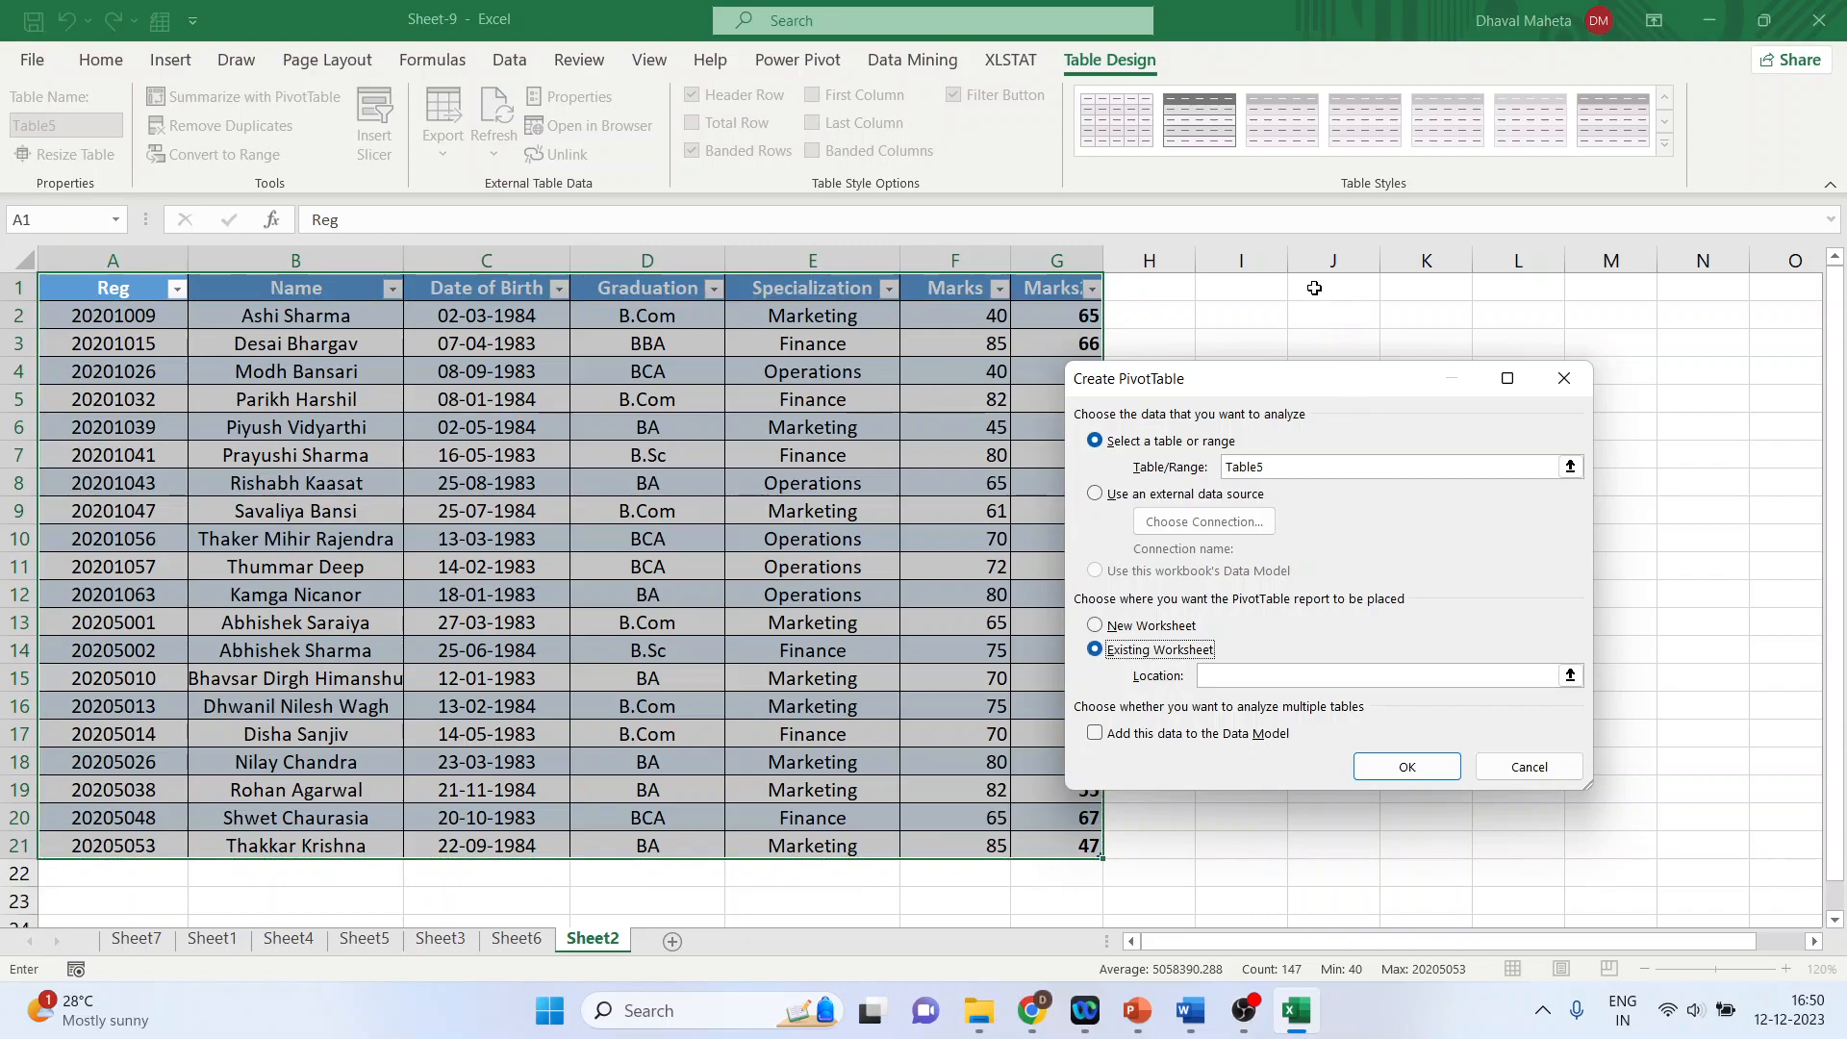
click(1314, 289)
click(1397, 766)
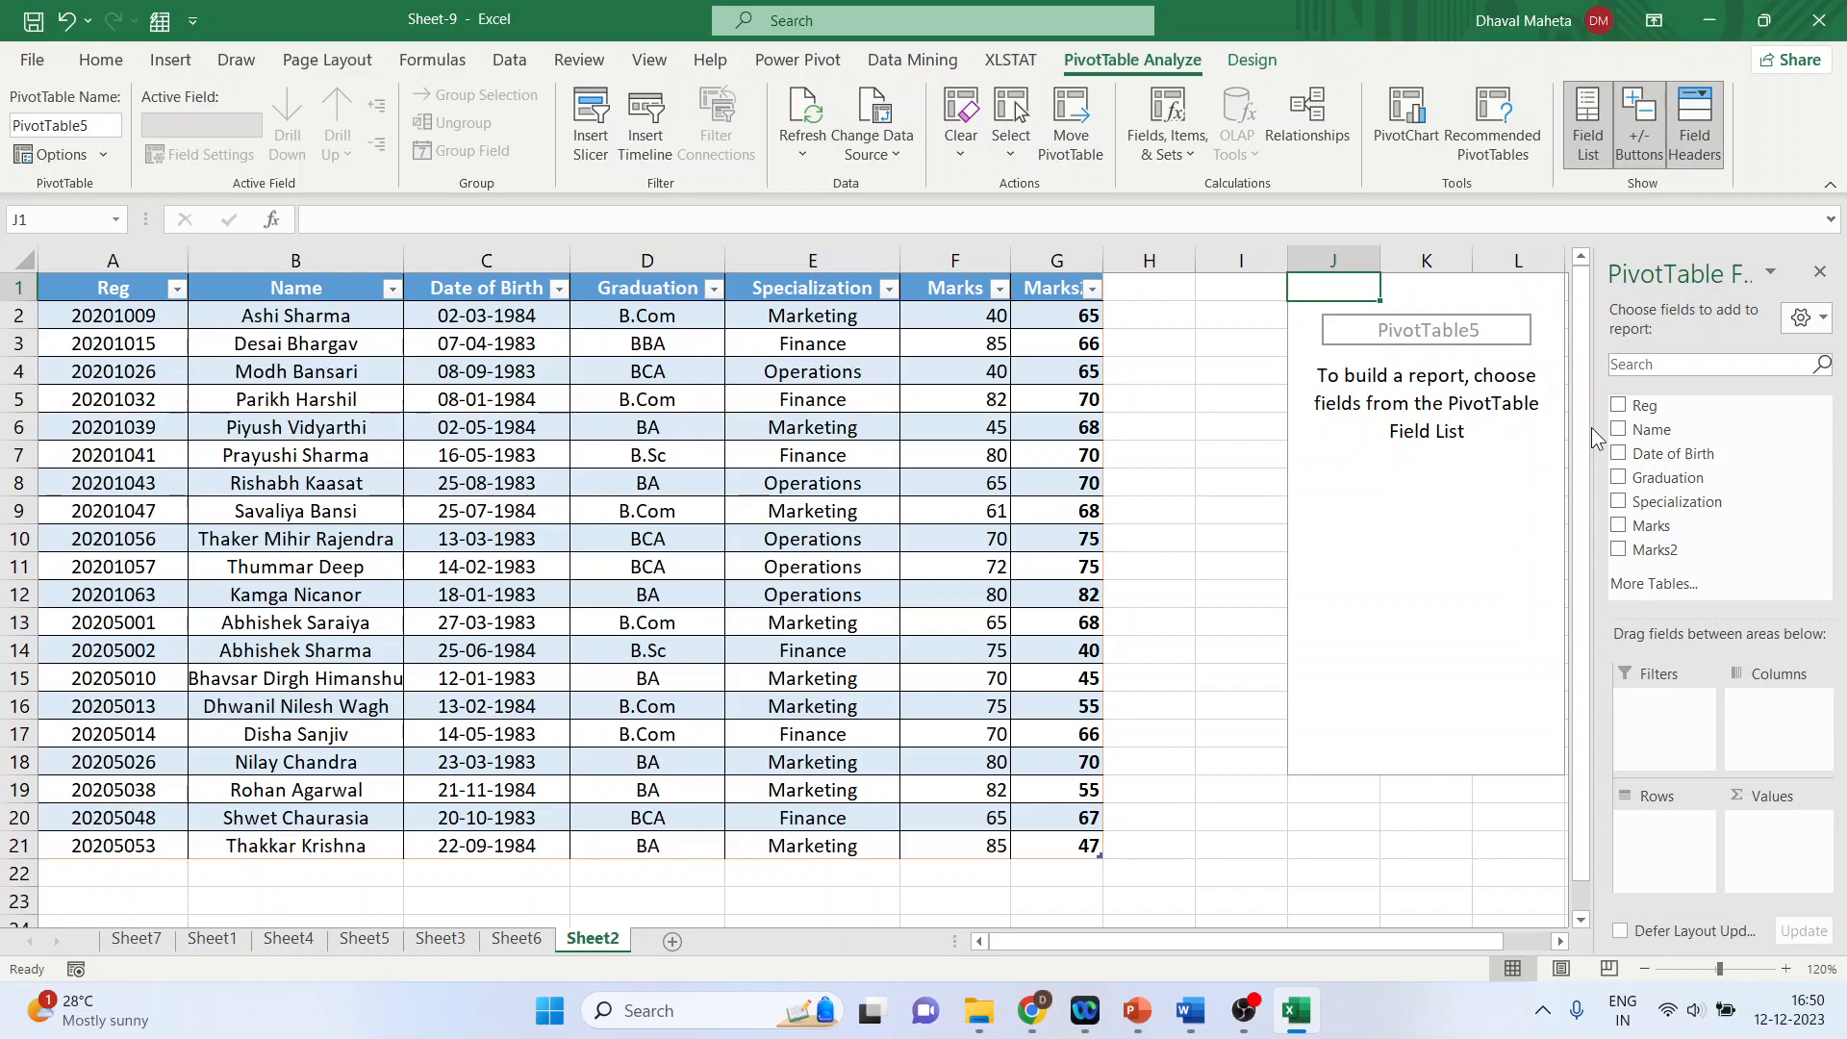
- Widen the field list, add Date of Birth to the PivotTable rows and Specialization to the values as a count
drag(1591, 427, 1438, 426)
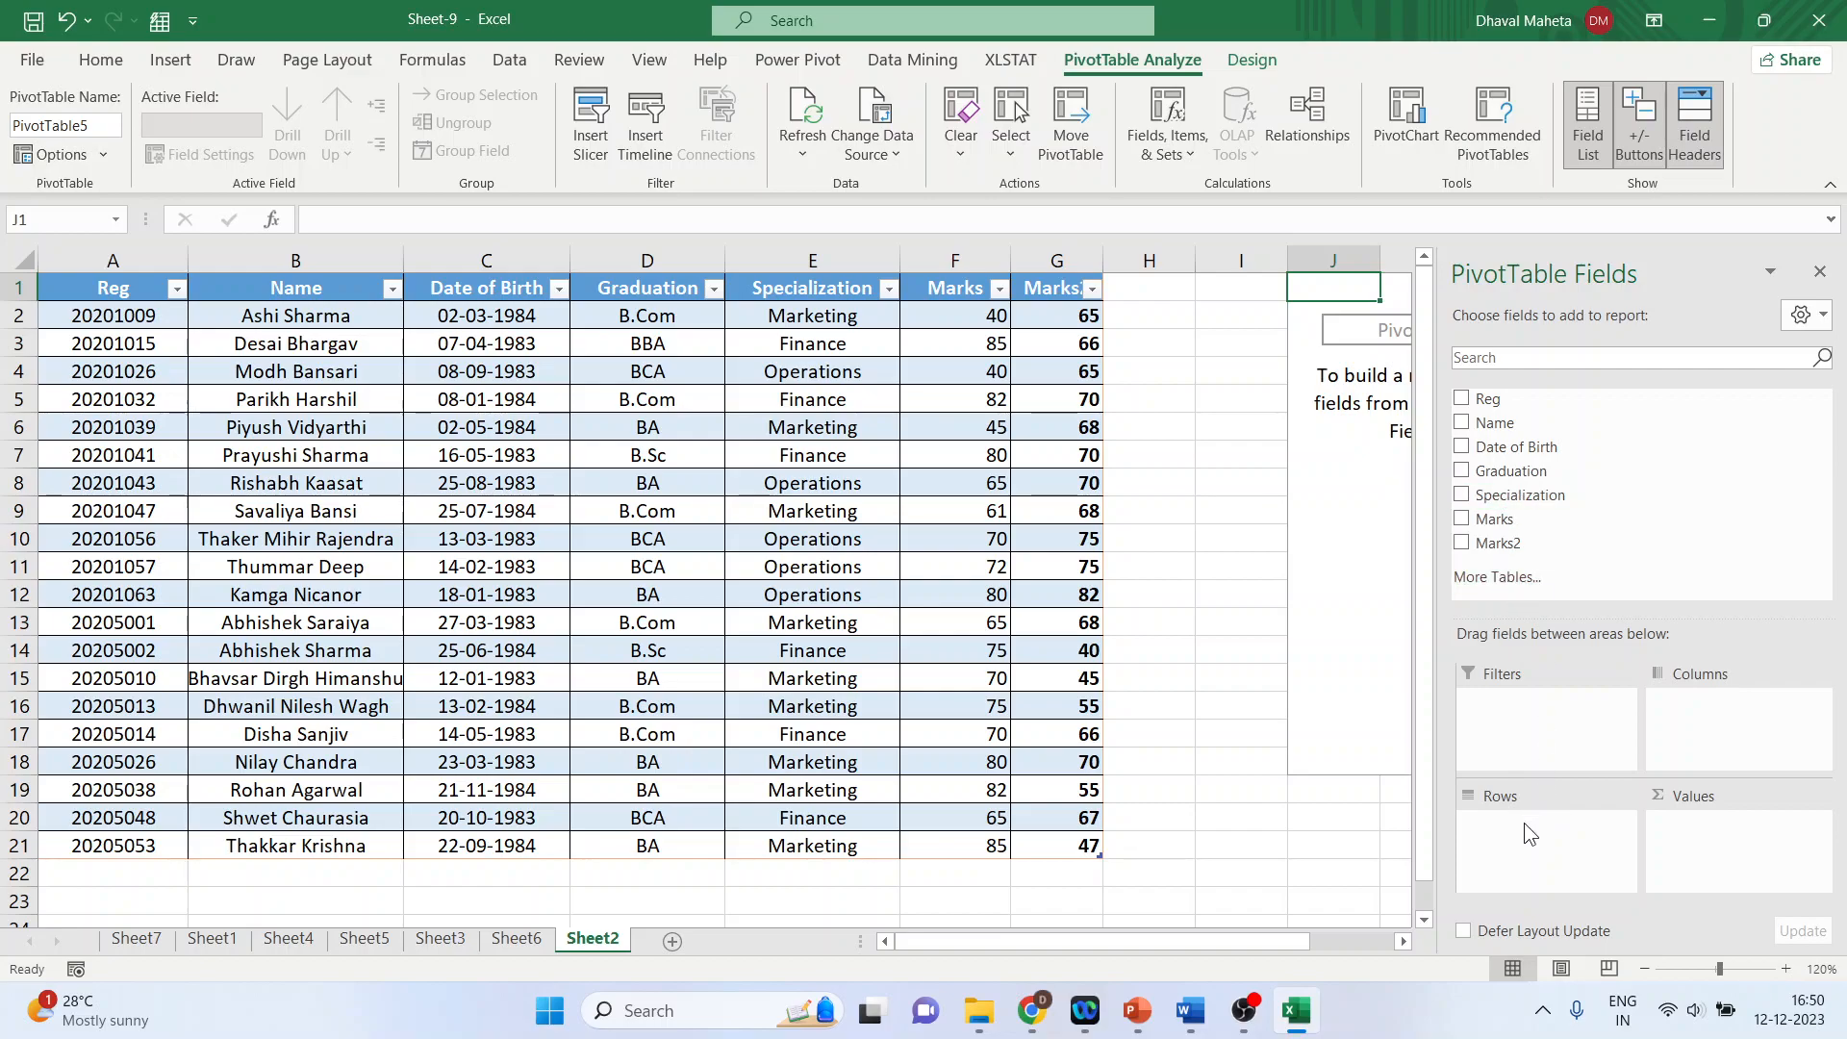
drag(1518, 452, 1520, 829)
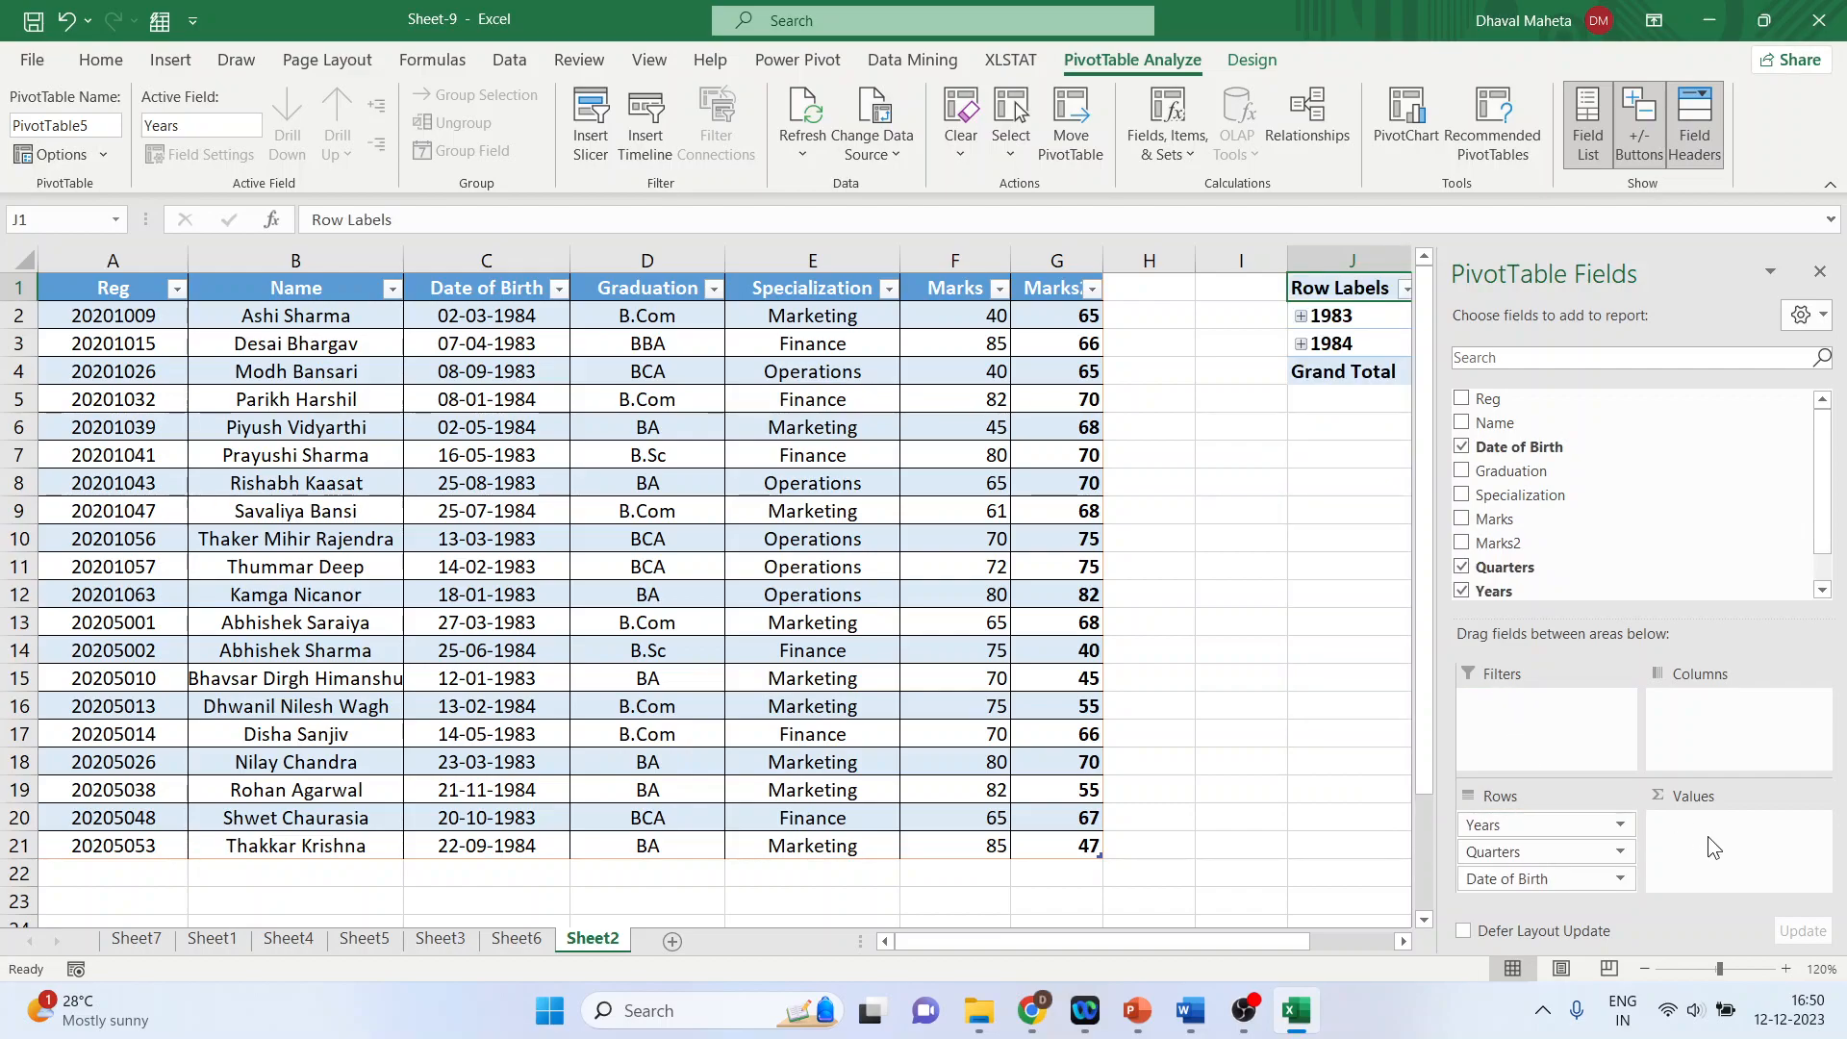
drag(1519, 495, 1717, 842)
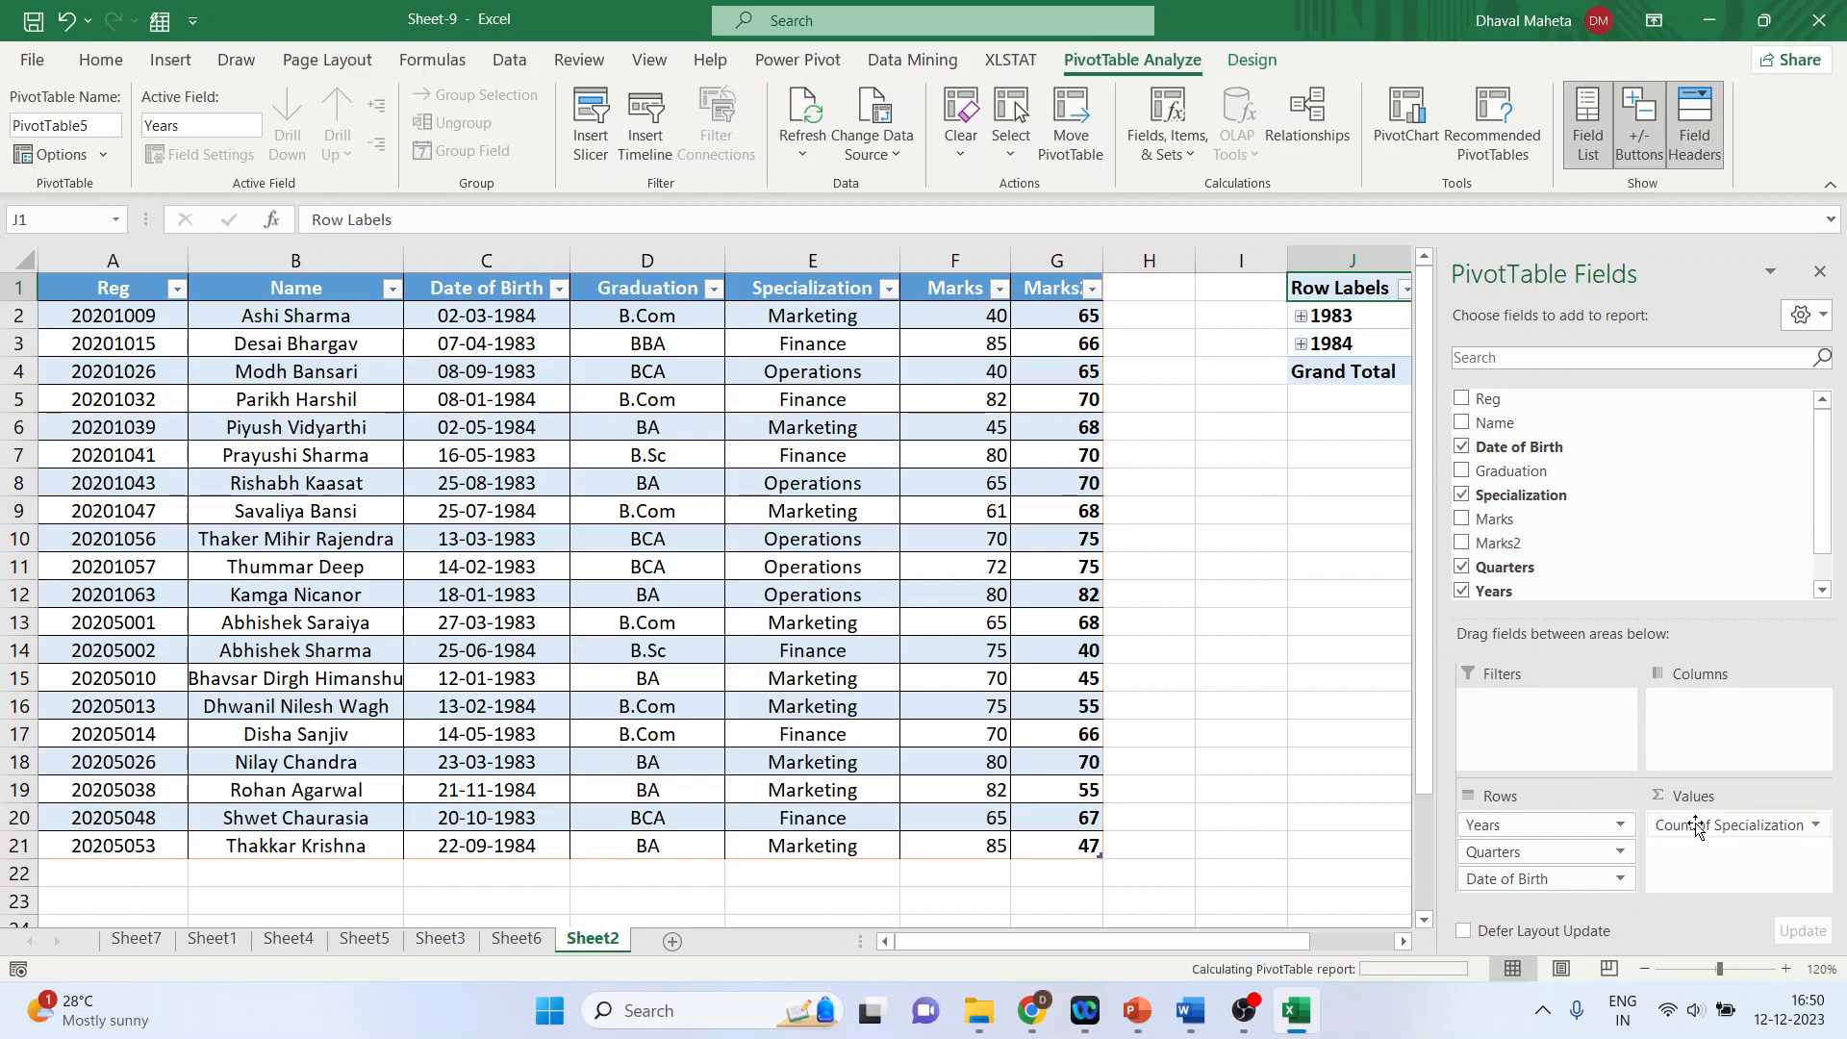
- Narrow the field list pane and column I to make room for the new PivotTable
drag(1440, 394, 1683, 393)
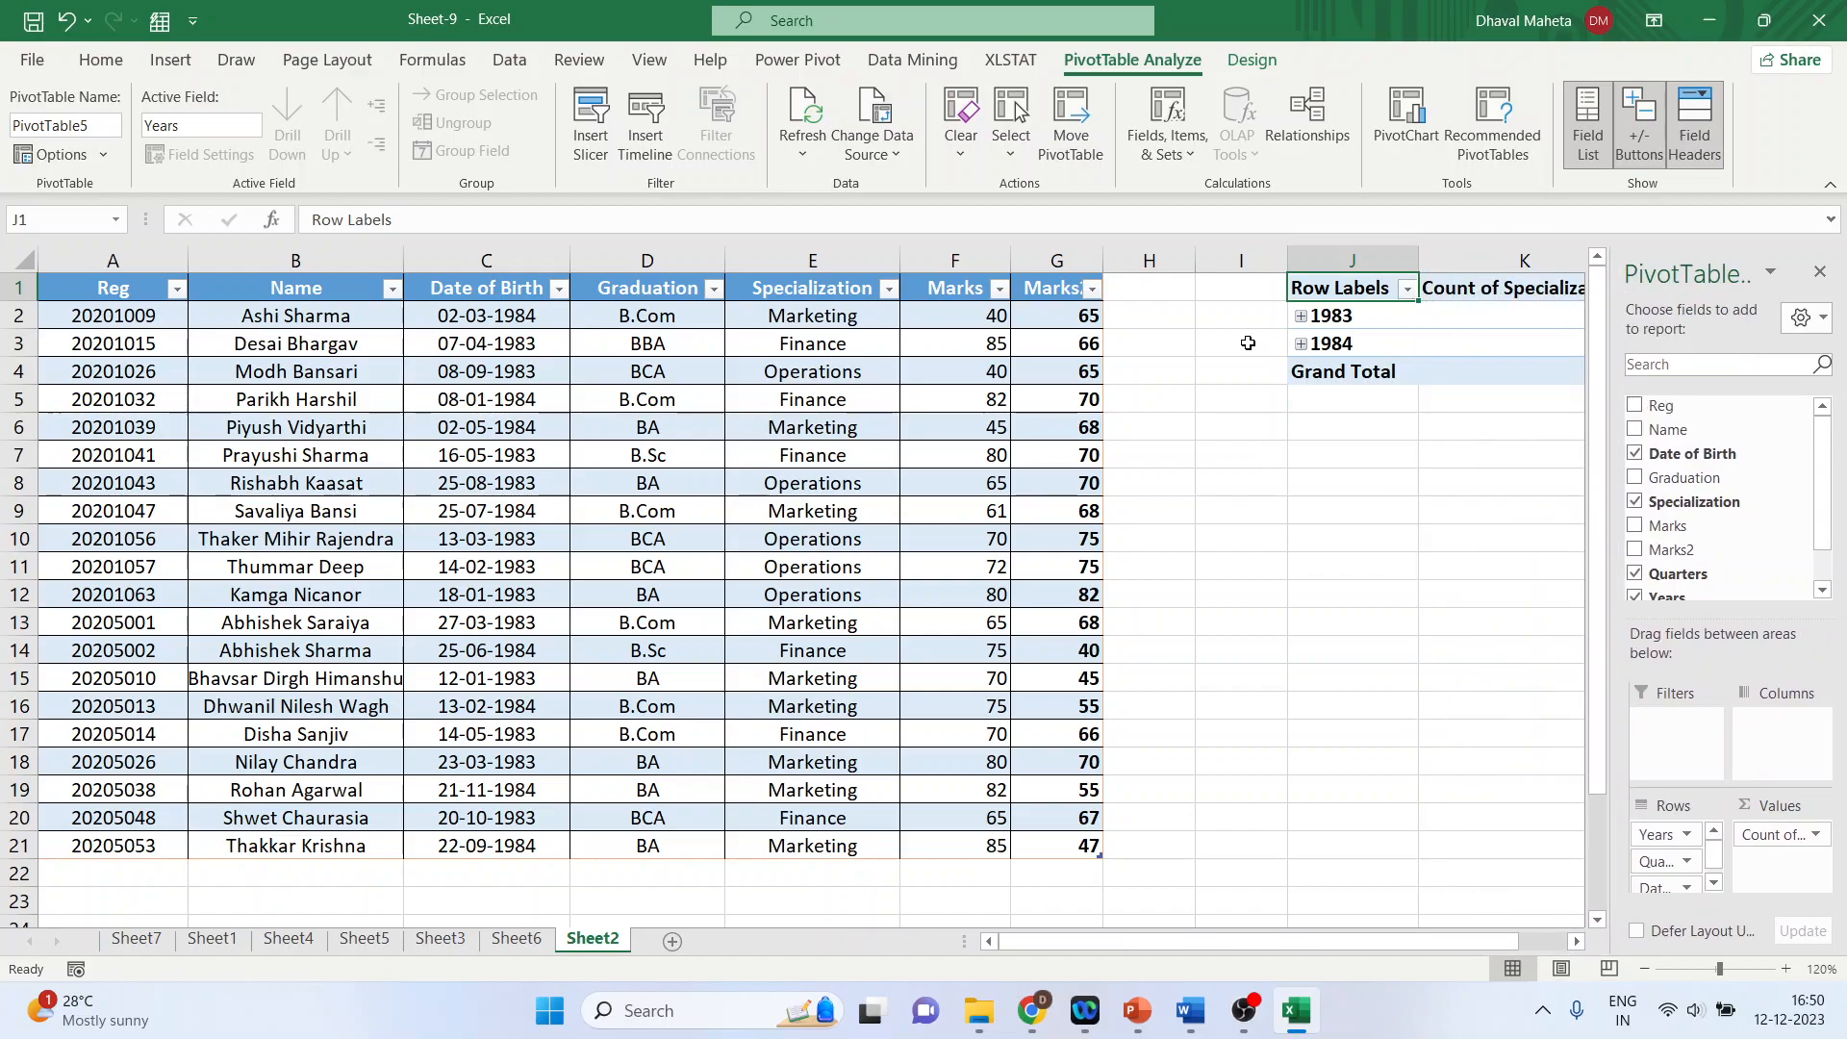
drag(1288, 264, 1251, 264)
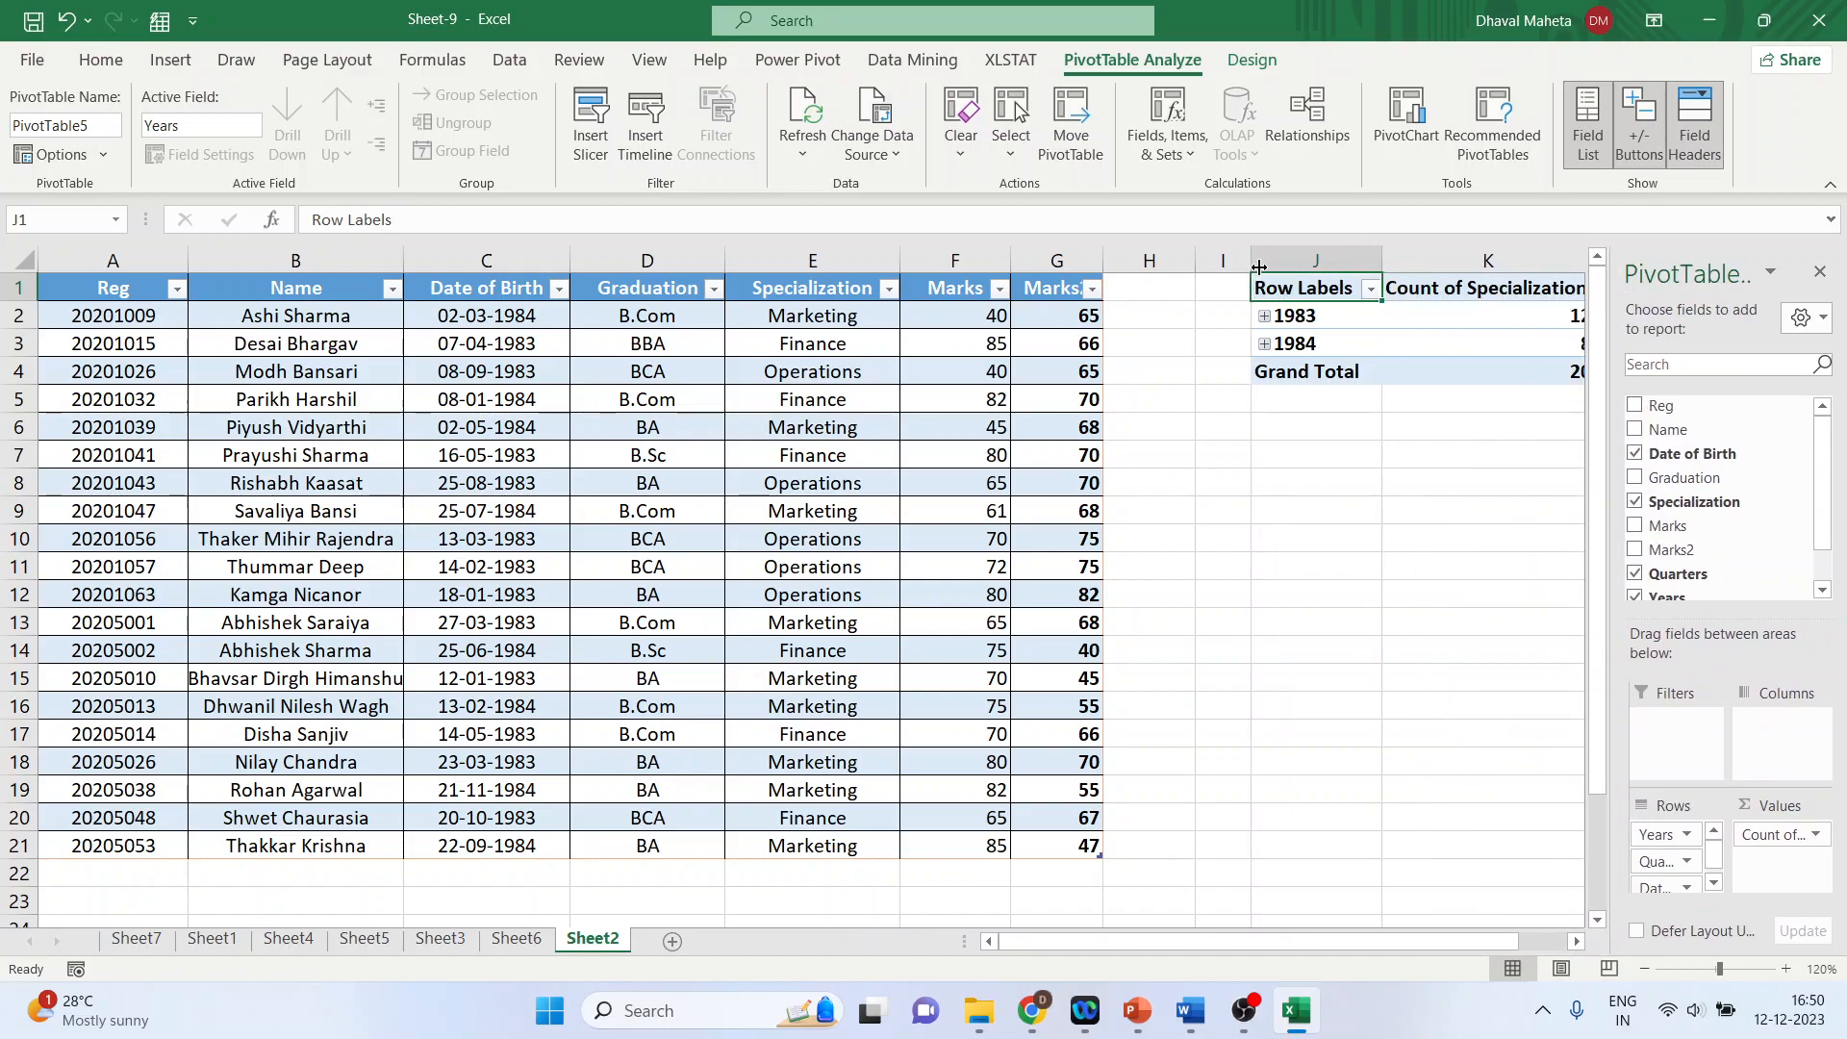
click(1577, 941)
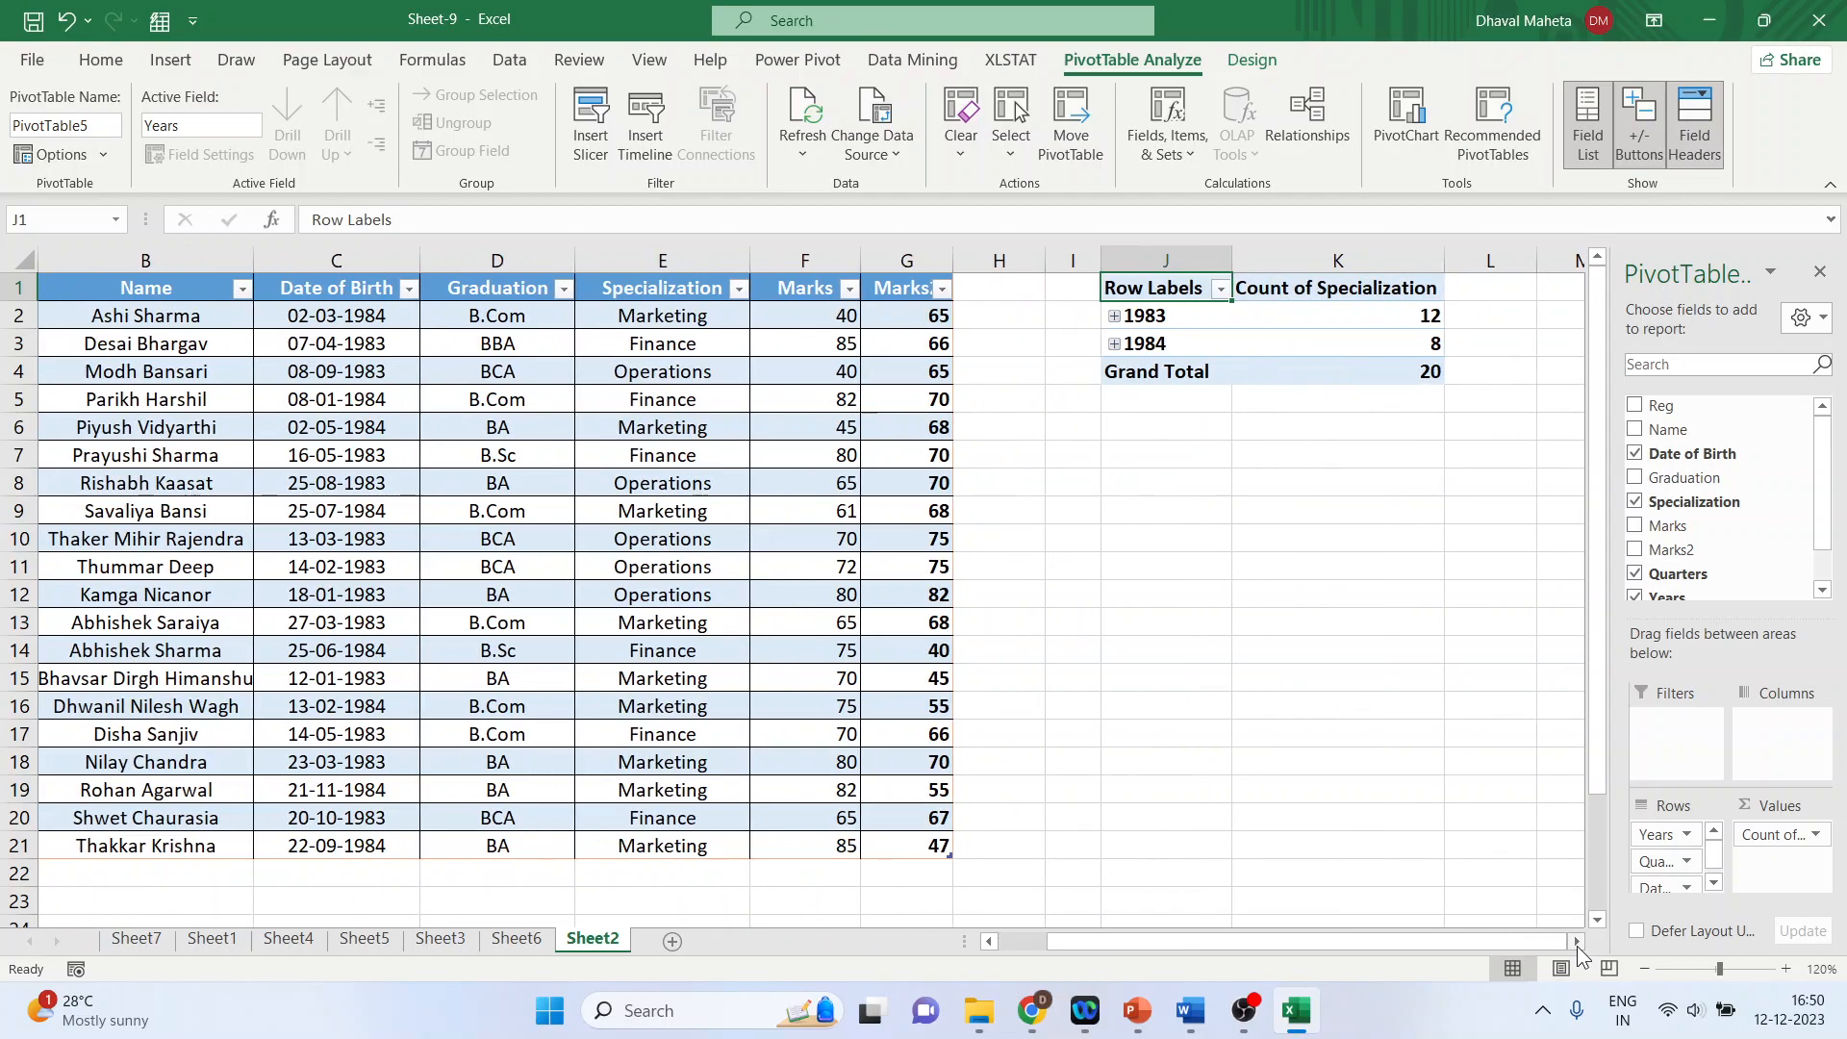
- Examine the specialization counts for the birth years 1983 and 1984 in the PivotTable
click(1386, 318)
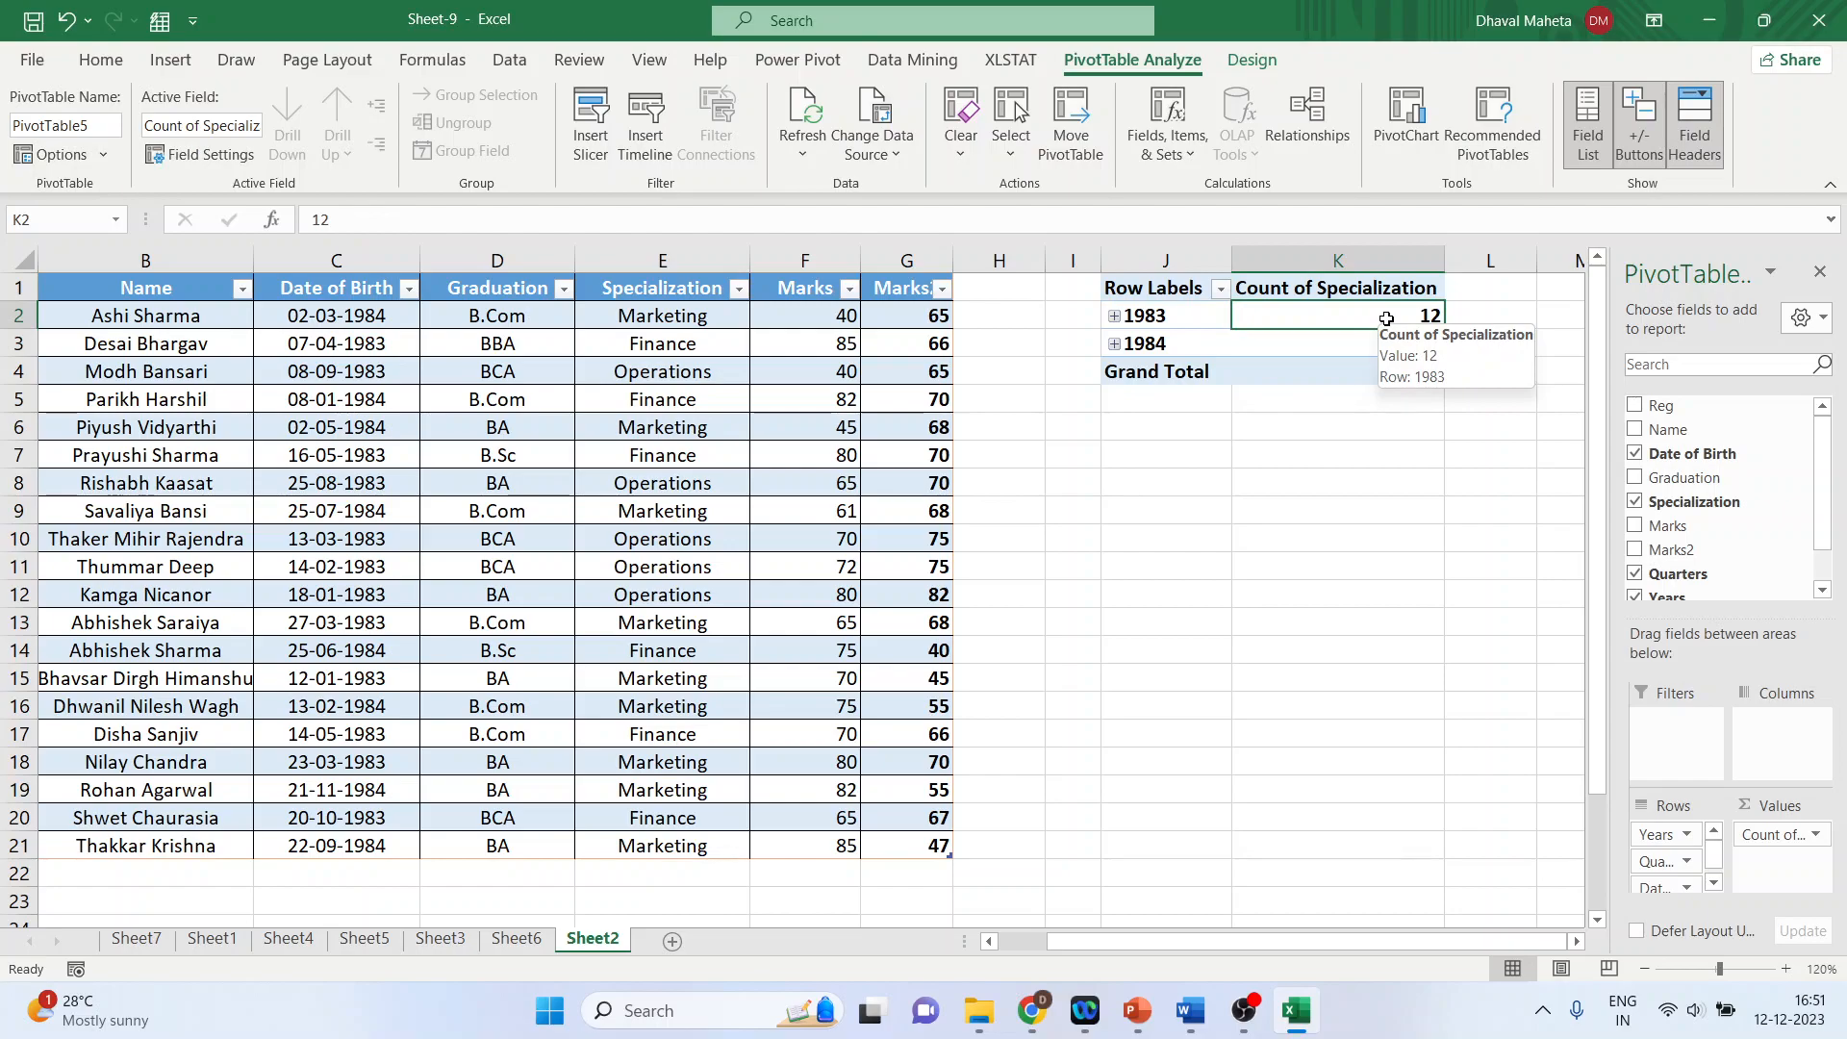
click(1166, 320)
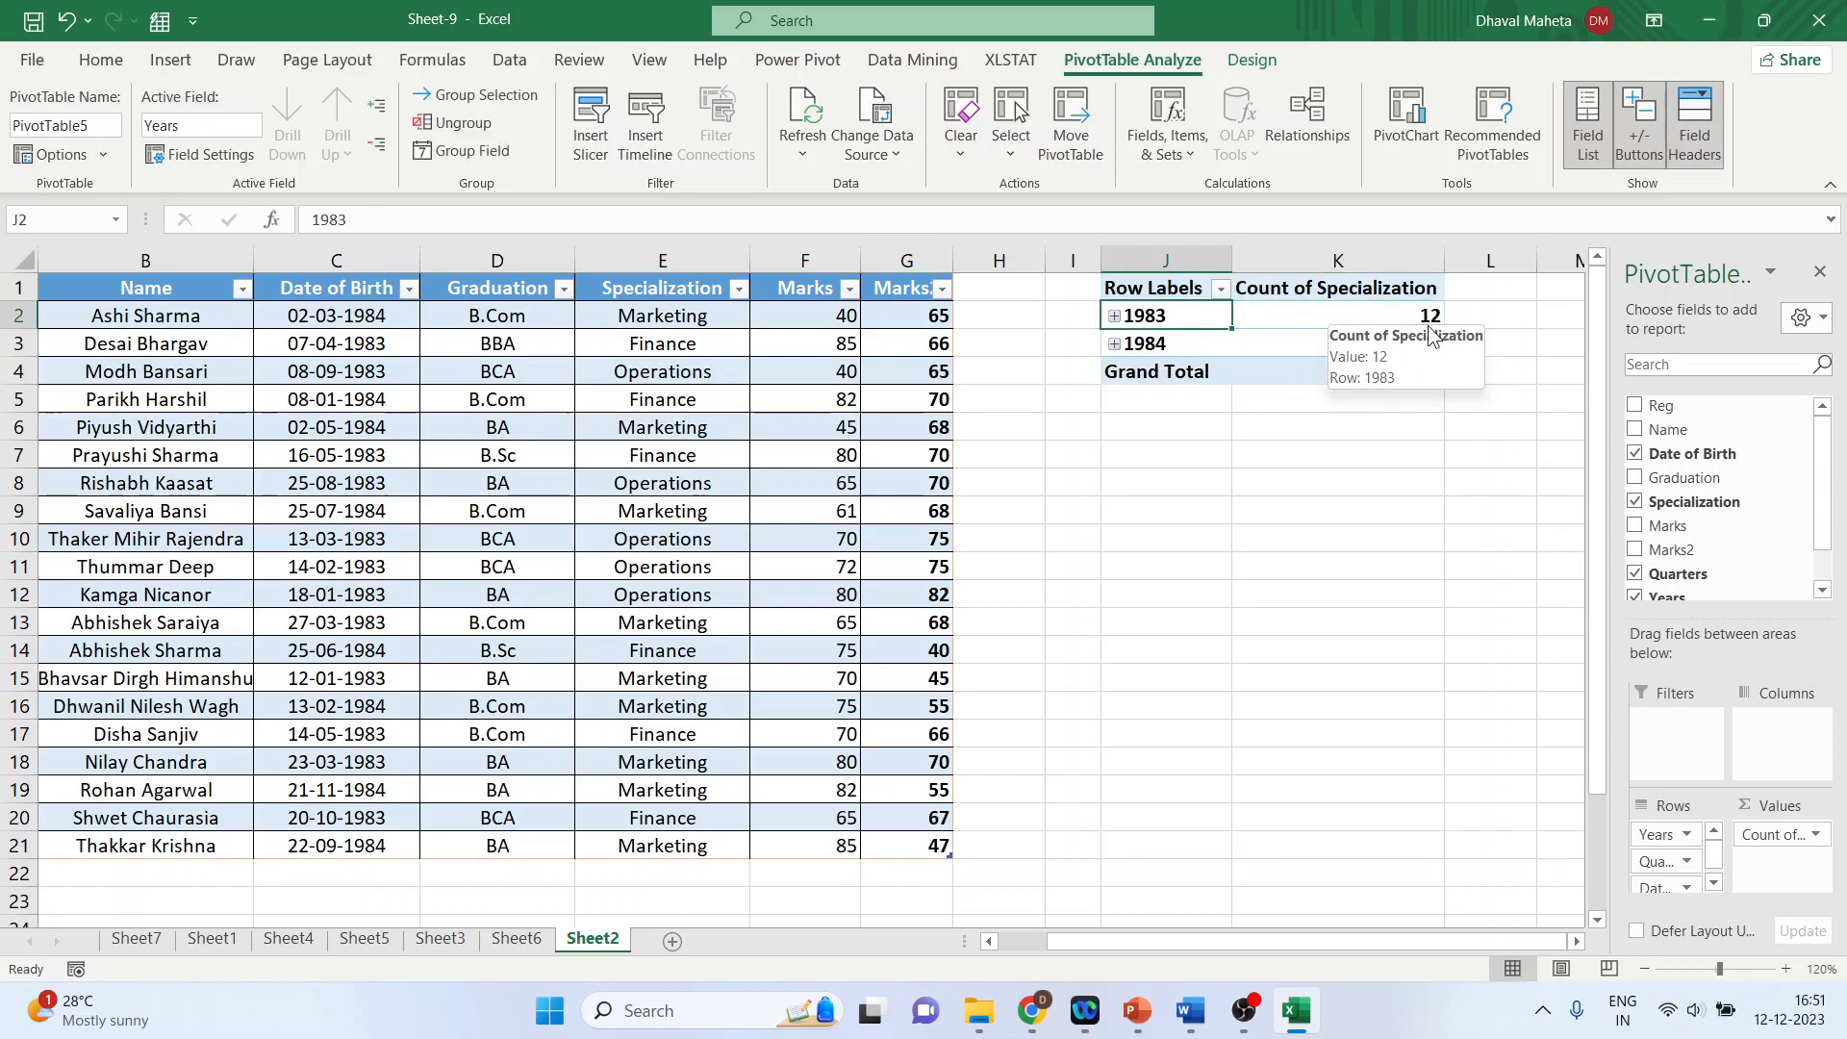
click(1359, 344)
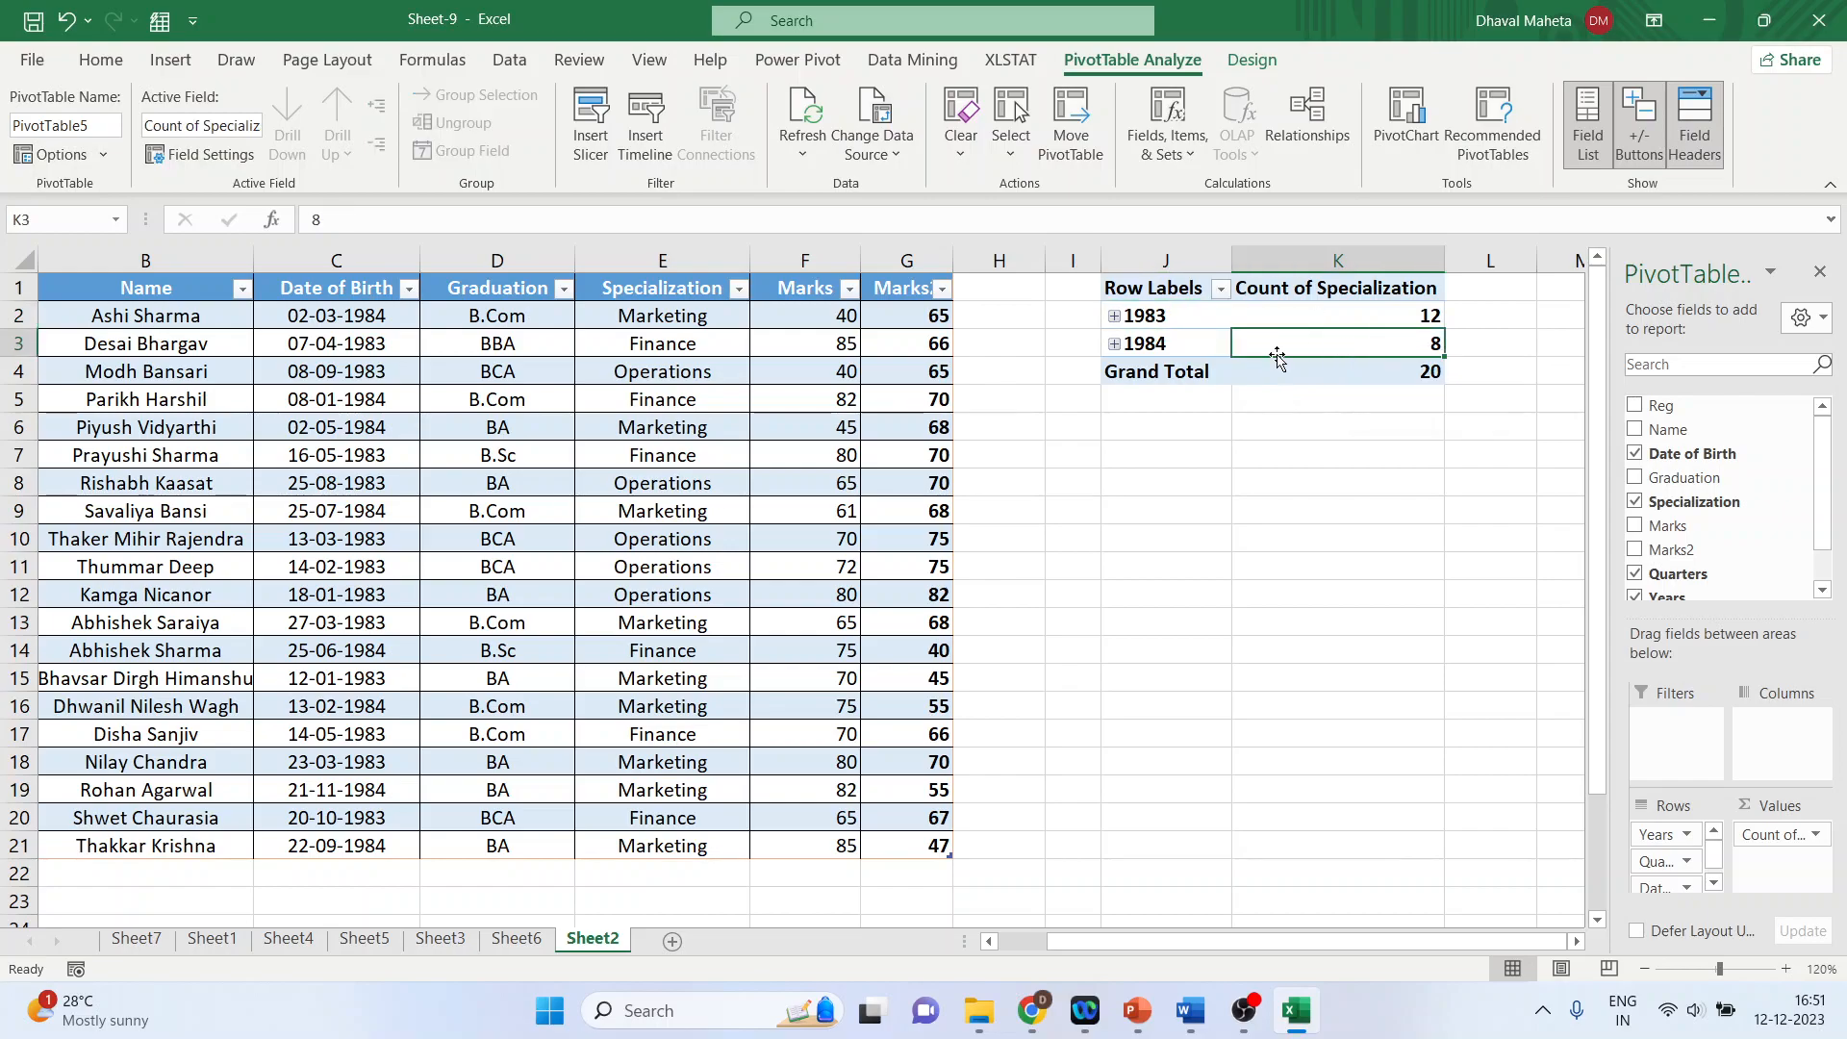
click(1185, 352)
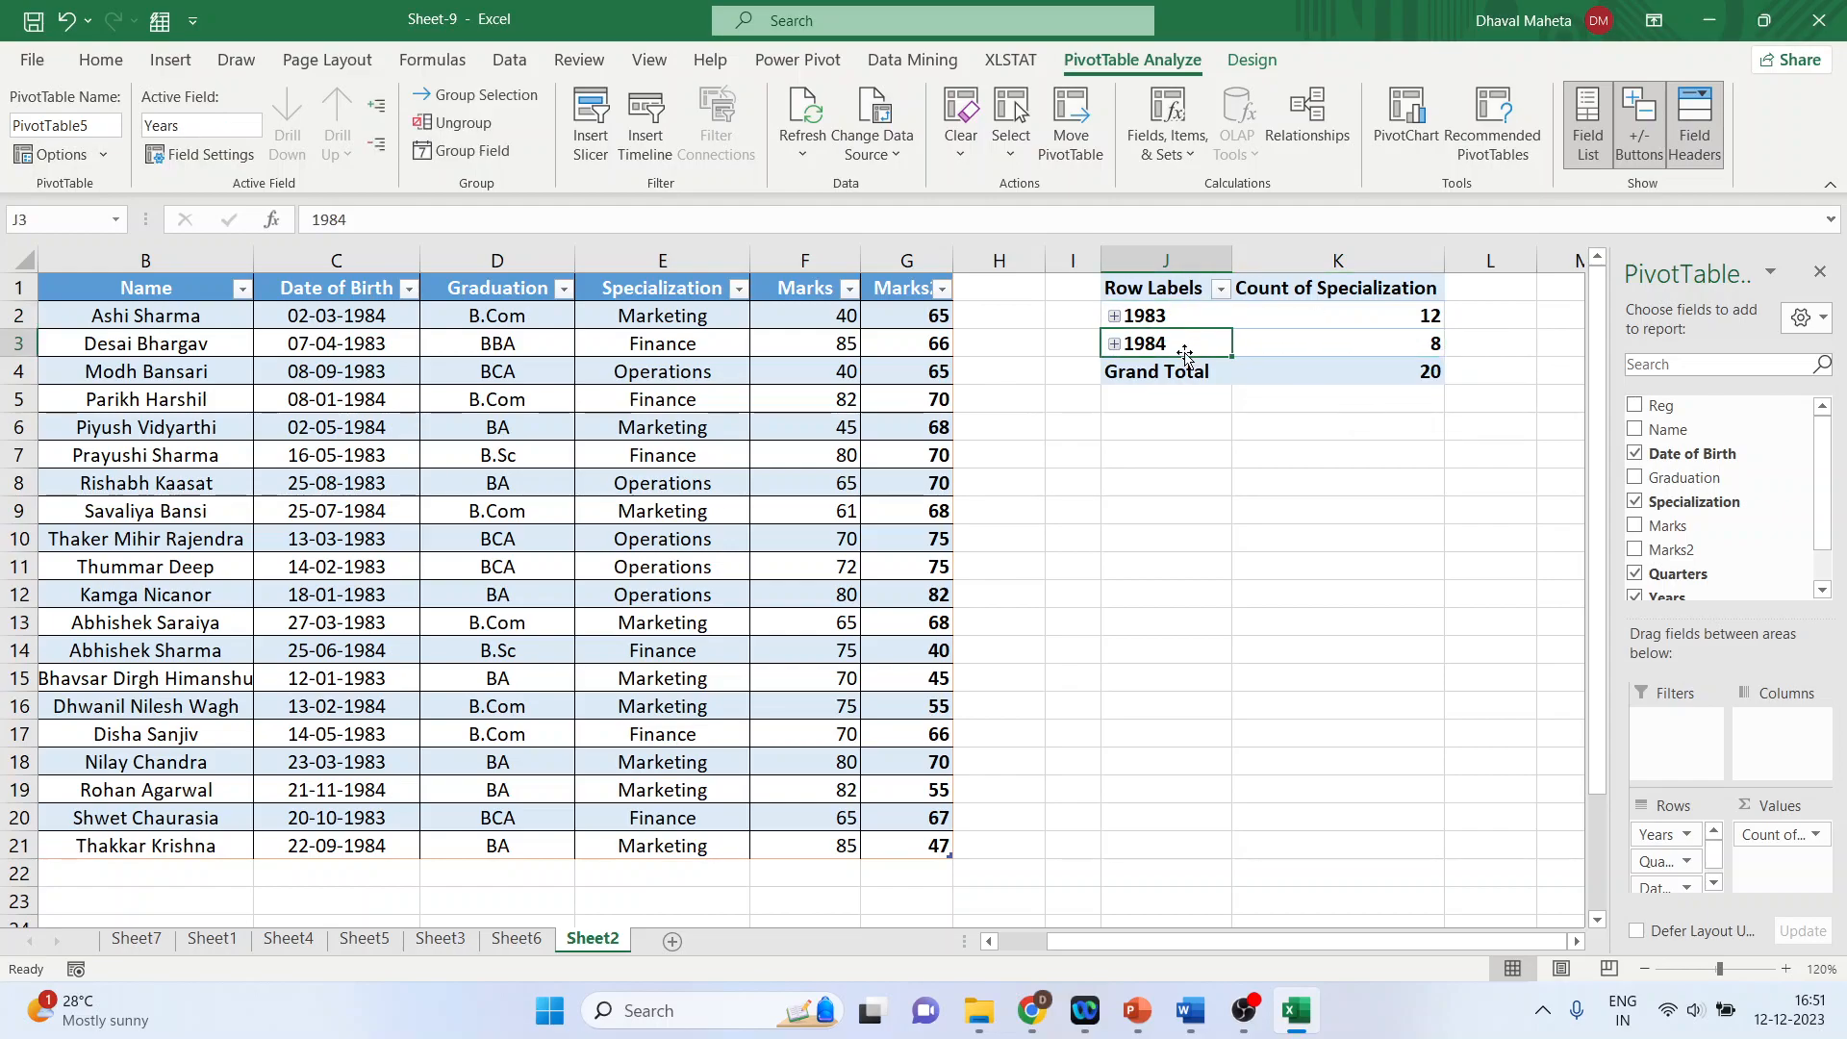
- Expand 1983 and its Qtr1 to view the quarterly and monthly counts, and collapse both levels again
click(1113, 316)
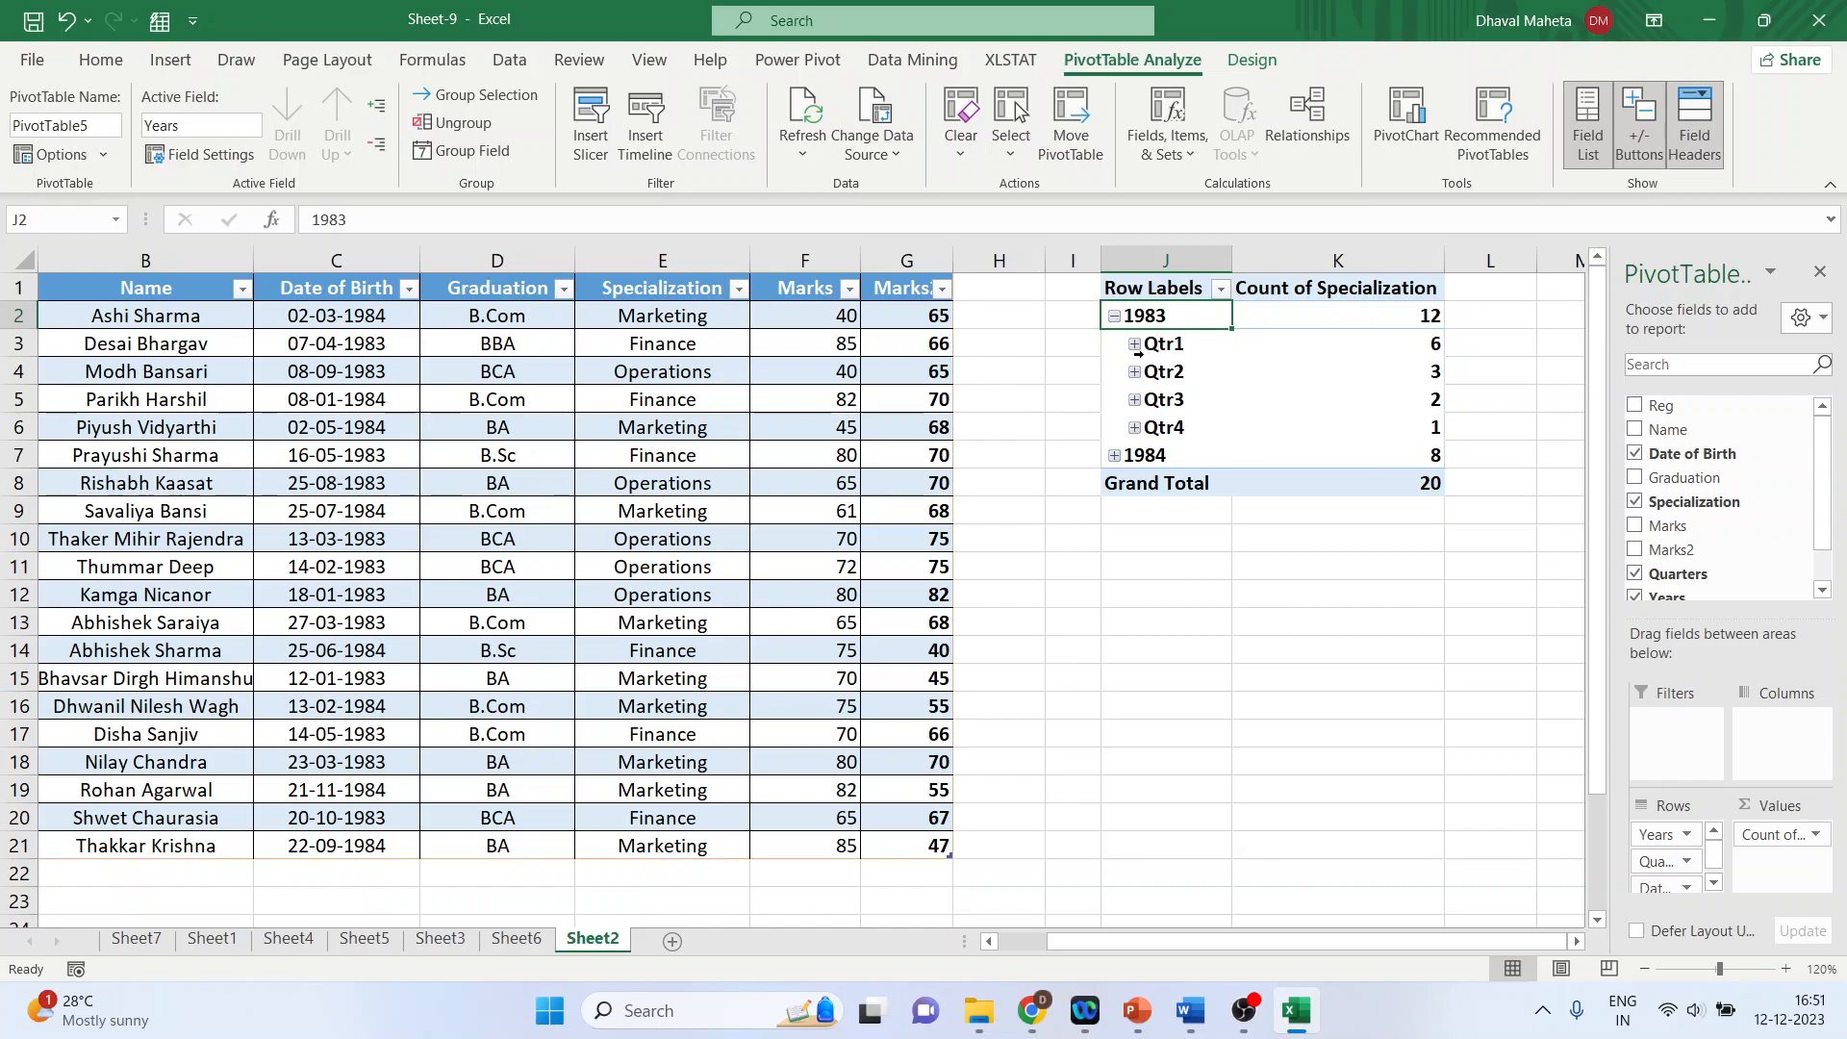
click(1135, 345)
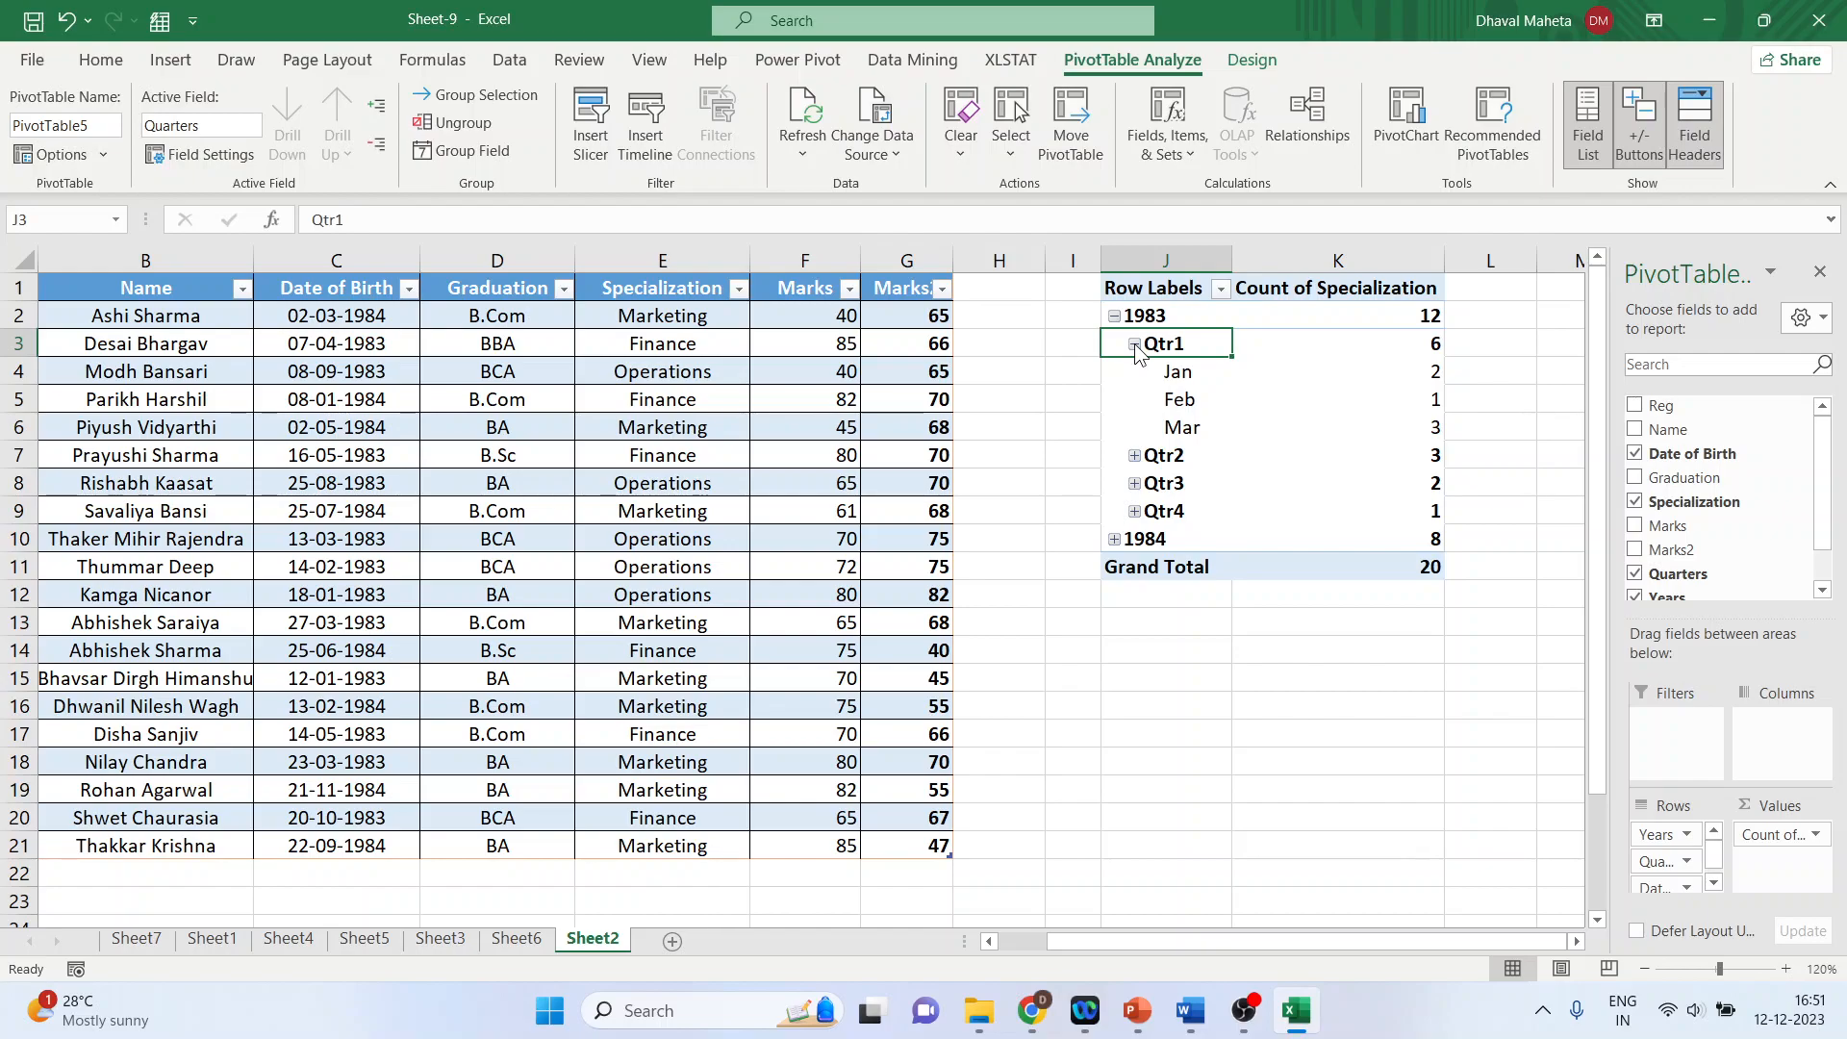
click(1134, 345)
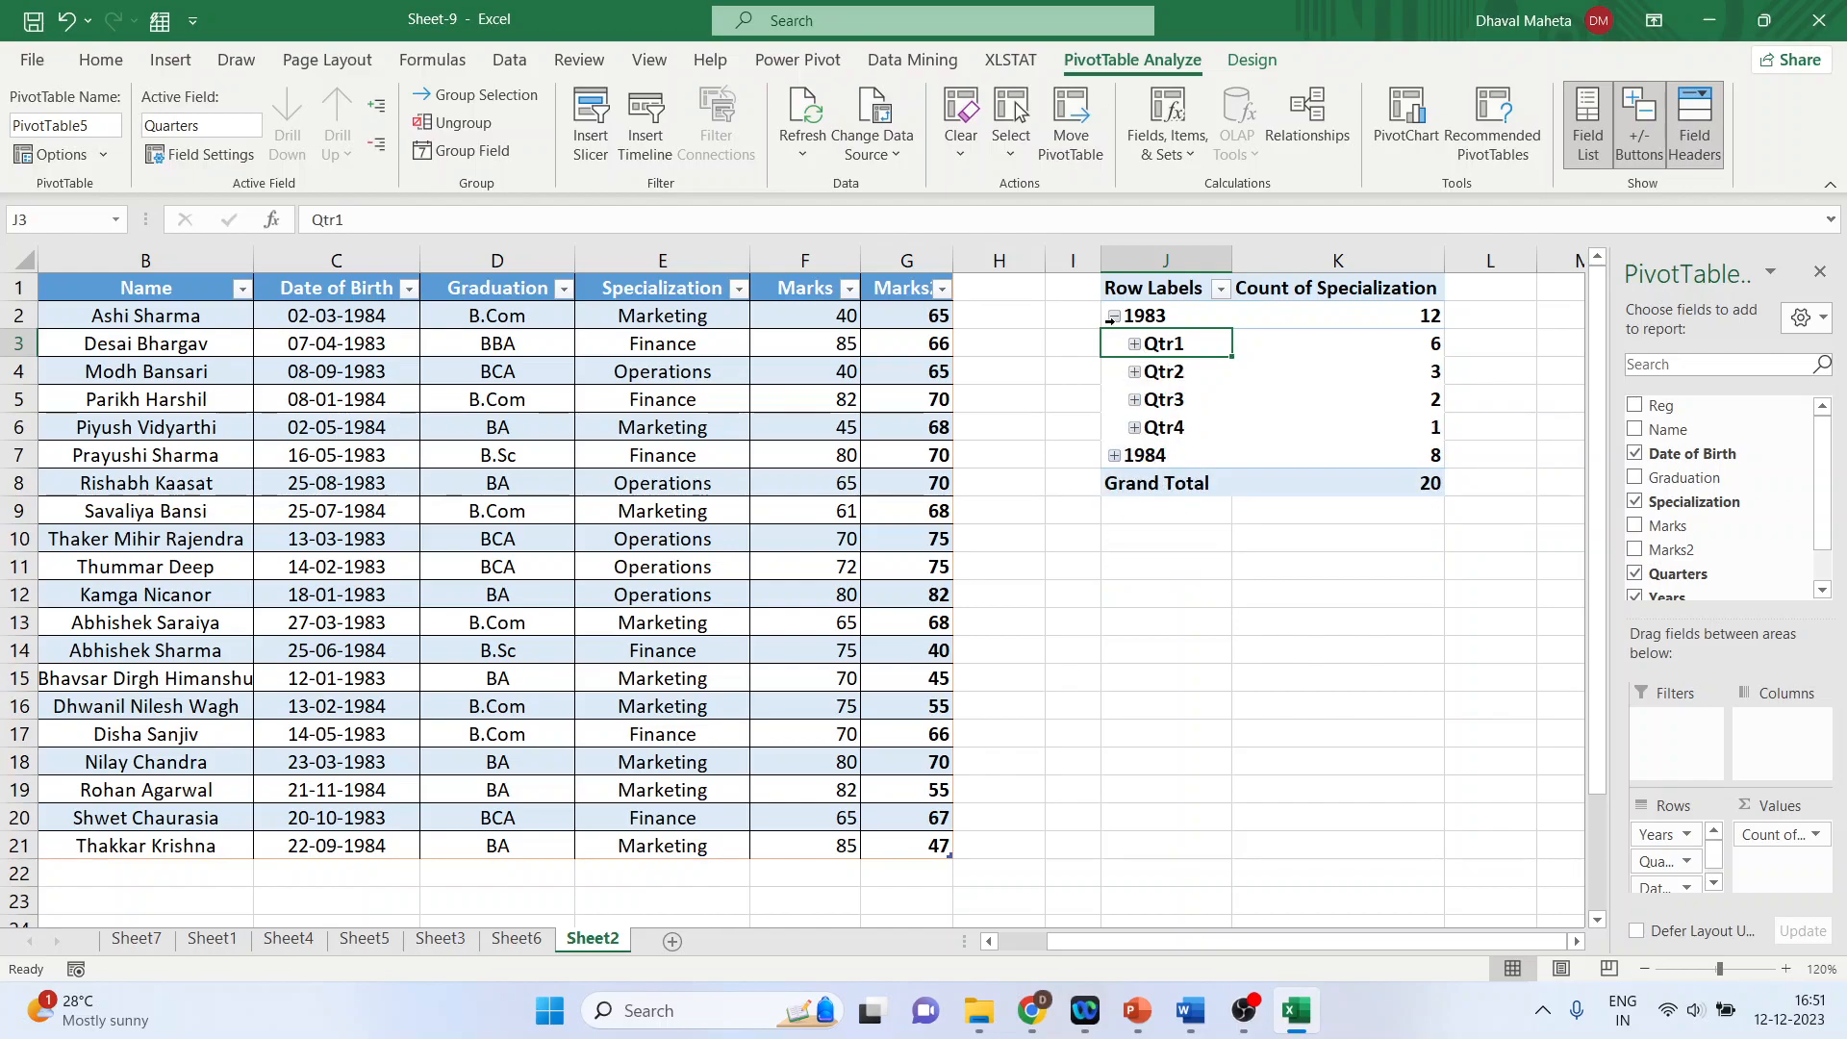
click(1114, 317)
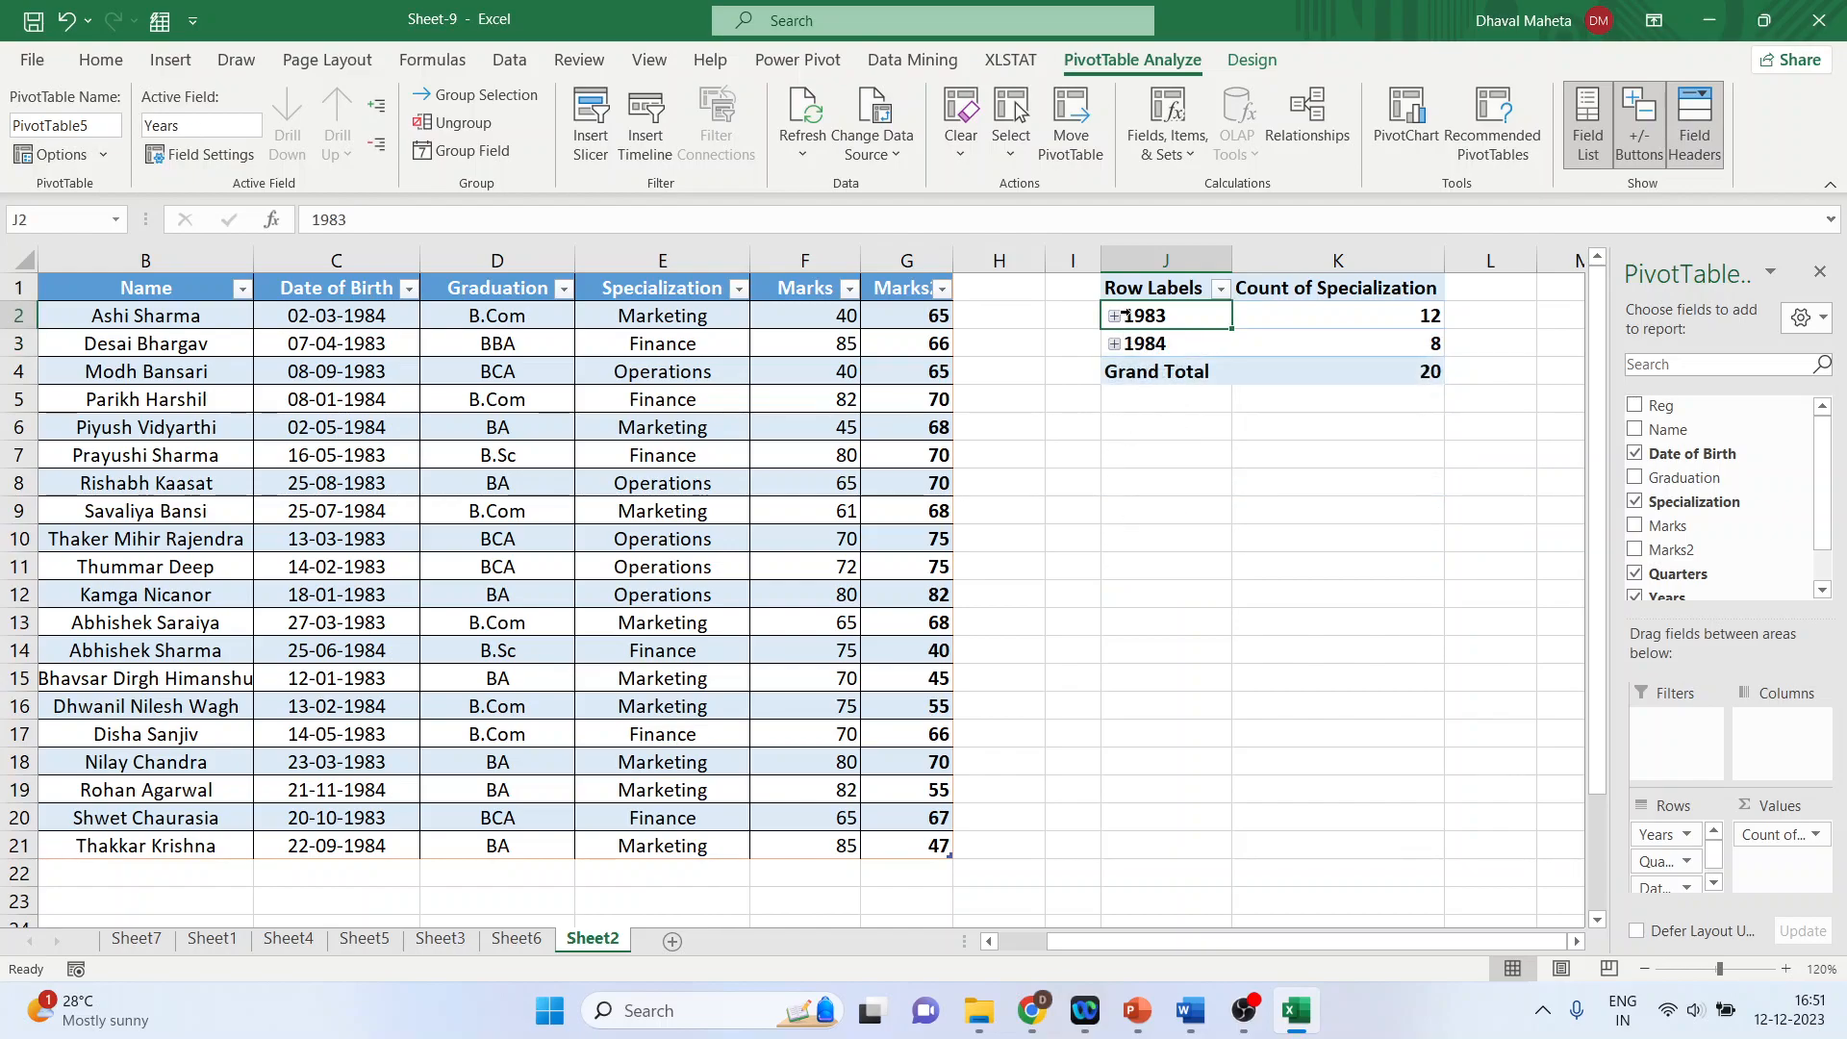
- Ungroup the 1983 and 1984 row labels into individual dates of birth
shift+click(1193, 353)
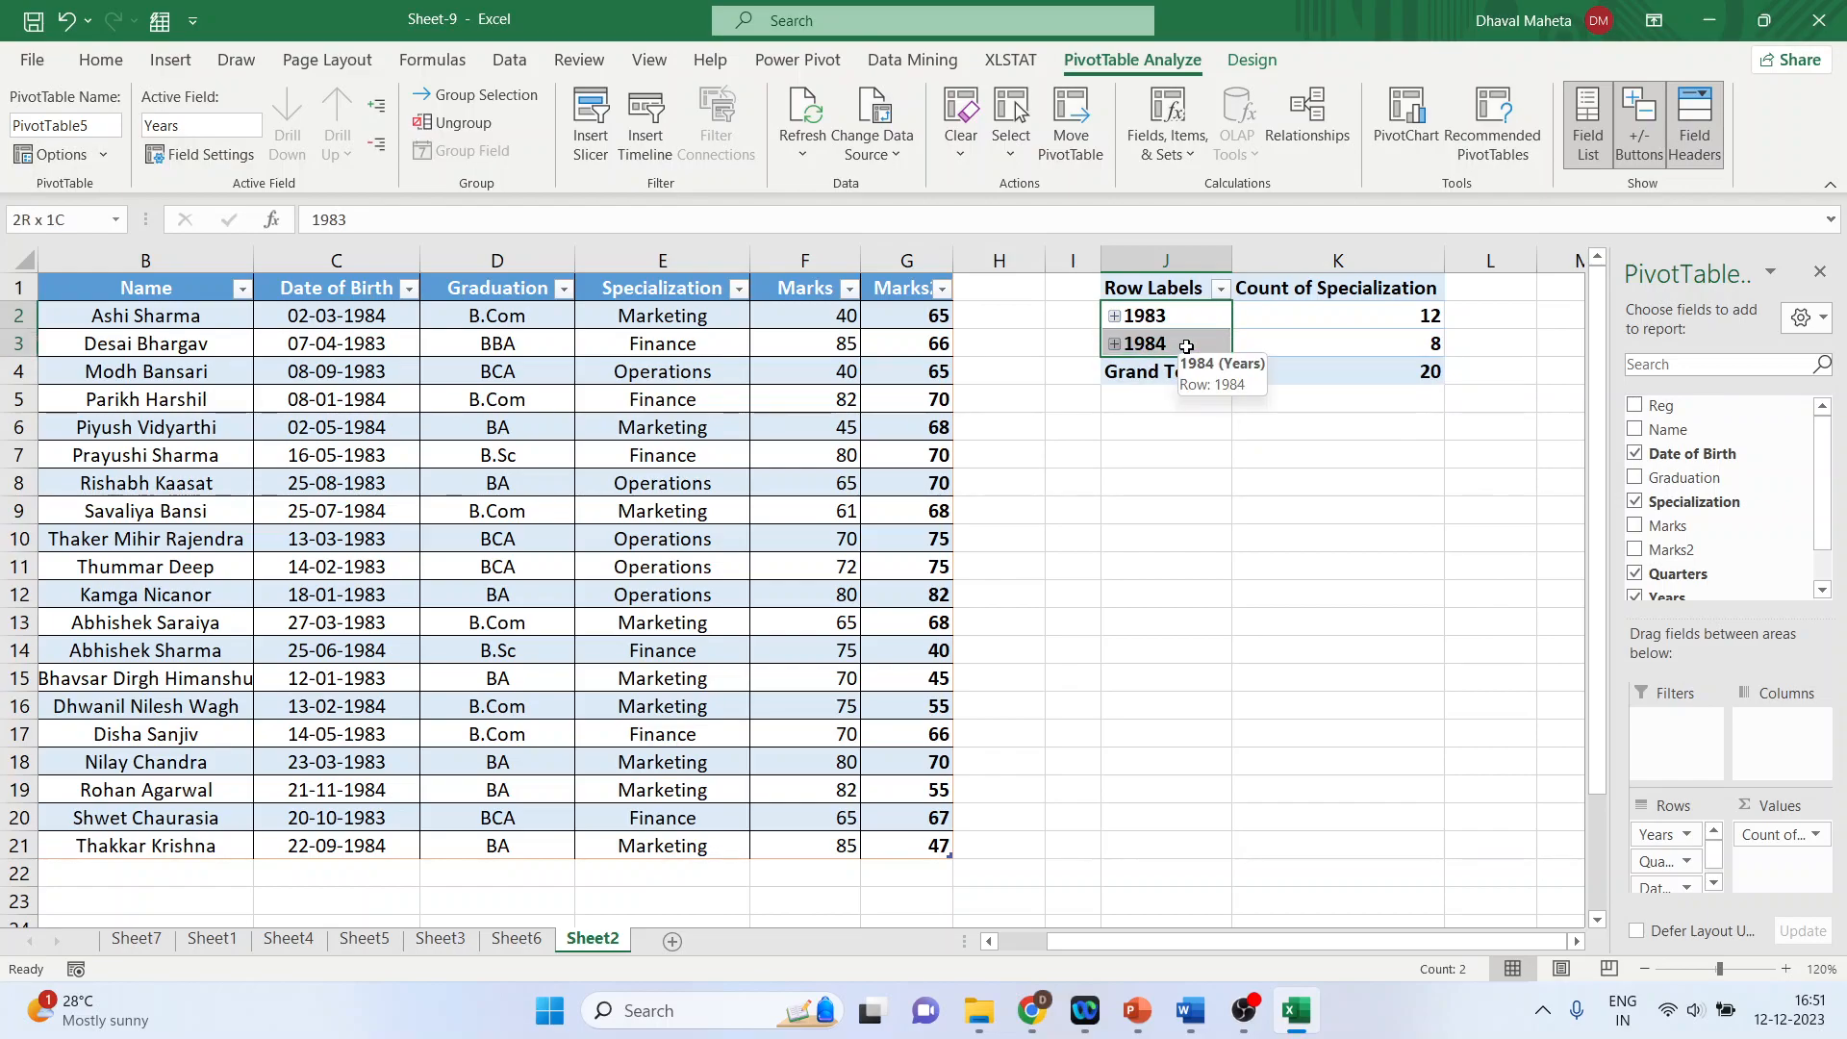
right_click(1192, 320)
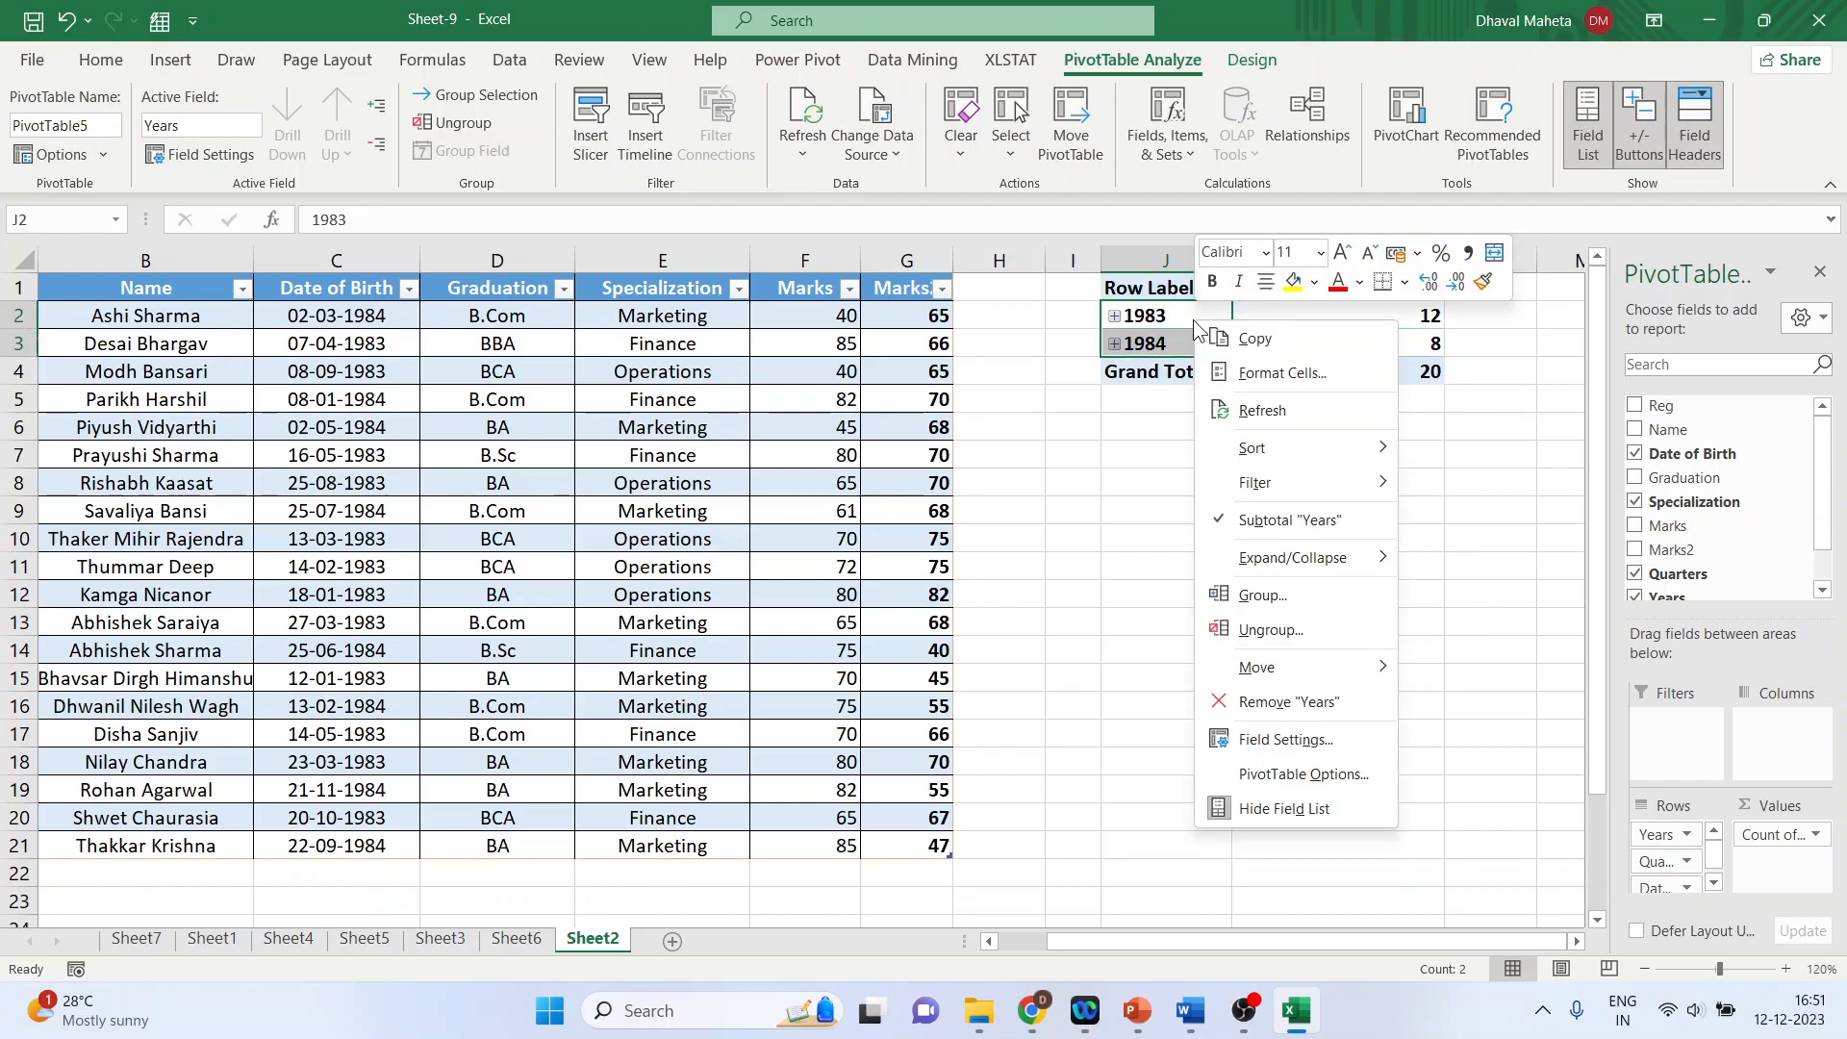
click(1296, 632)
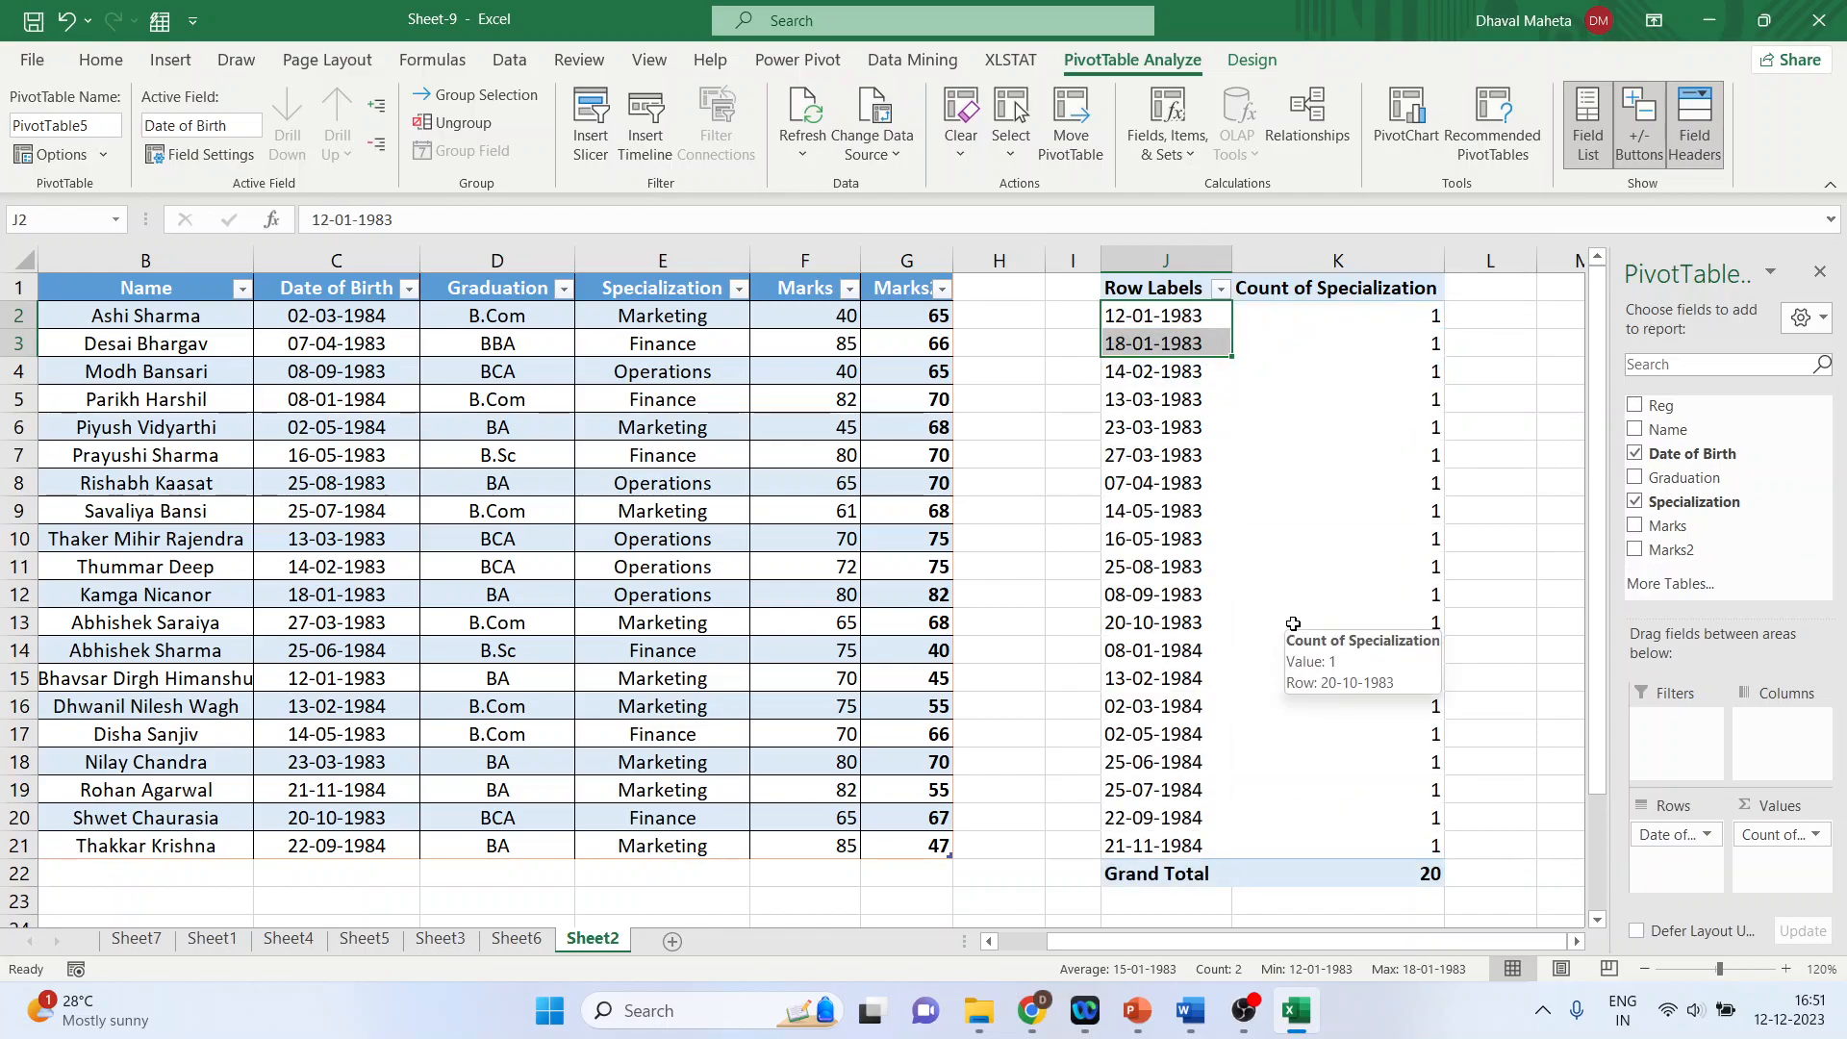
- Hide the first two dates in the PivotTable rows, and undo both the hiding and the ungrouping
key(ctrl+minus)
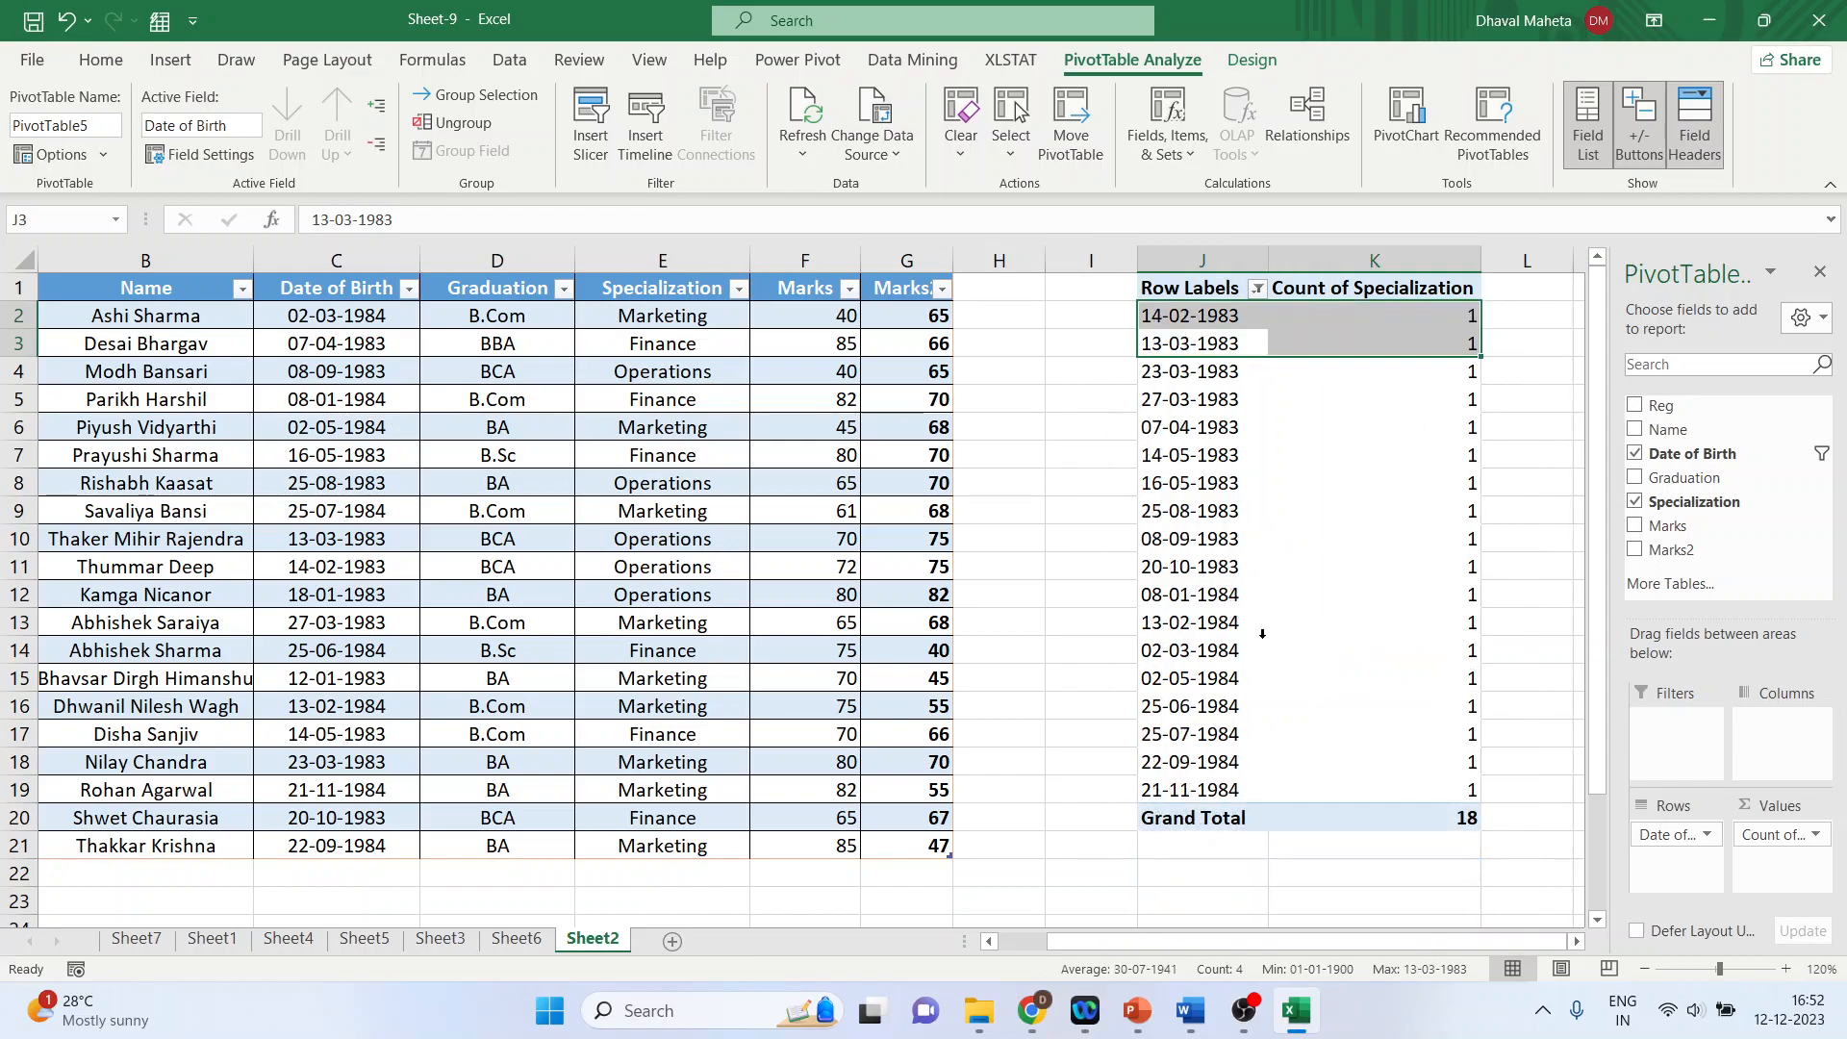
key(ctrl+z)
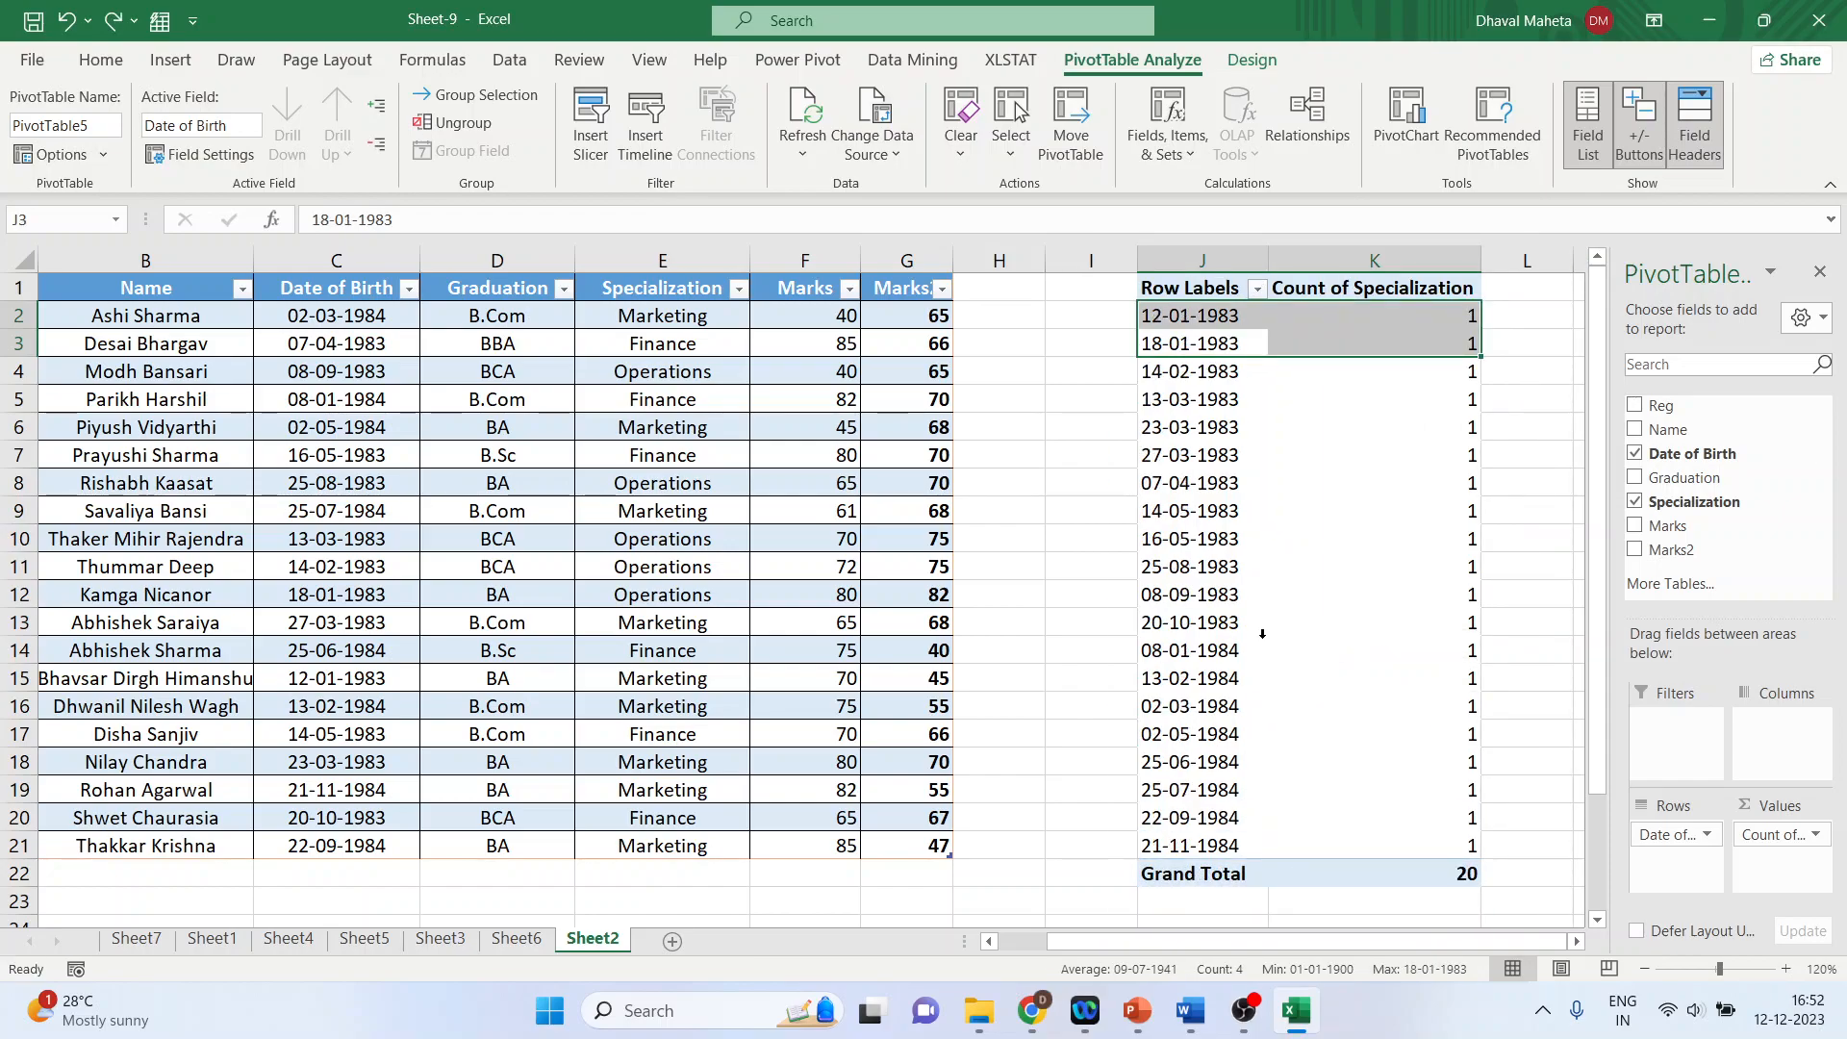
key(ctrl+z)
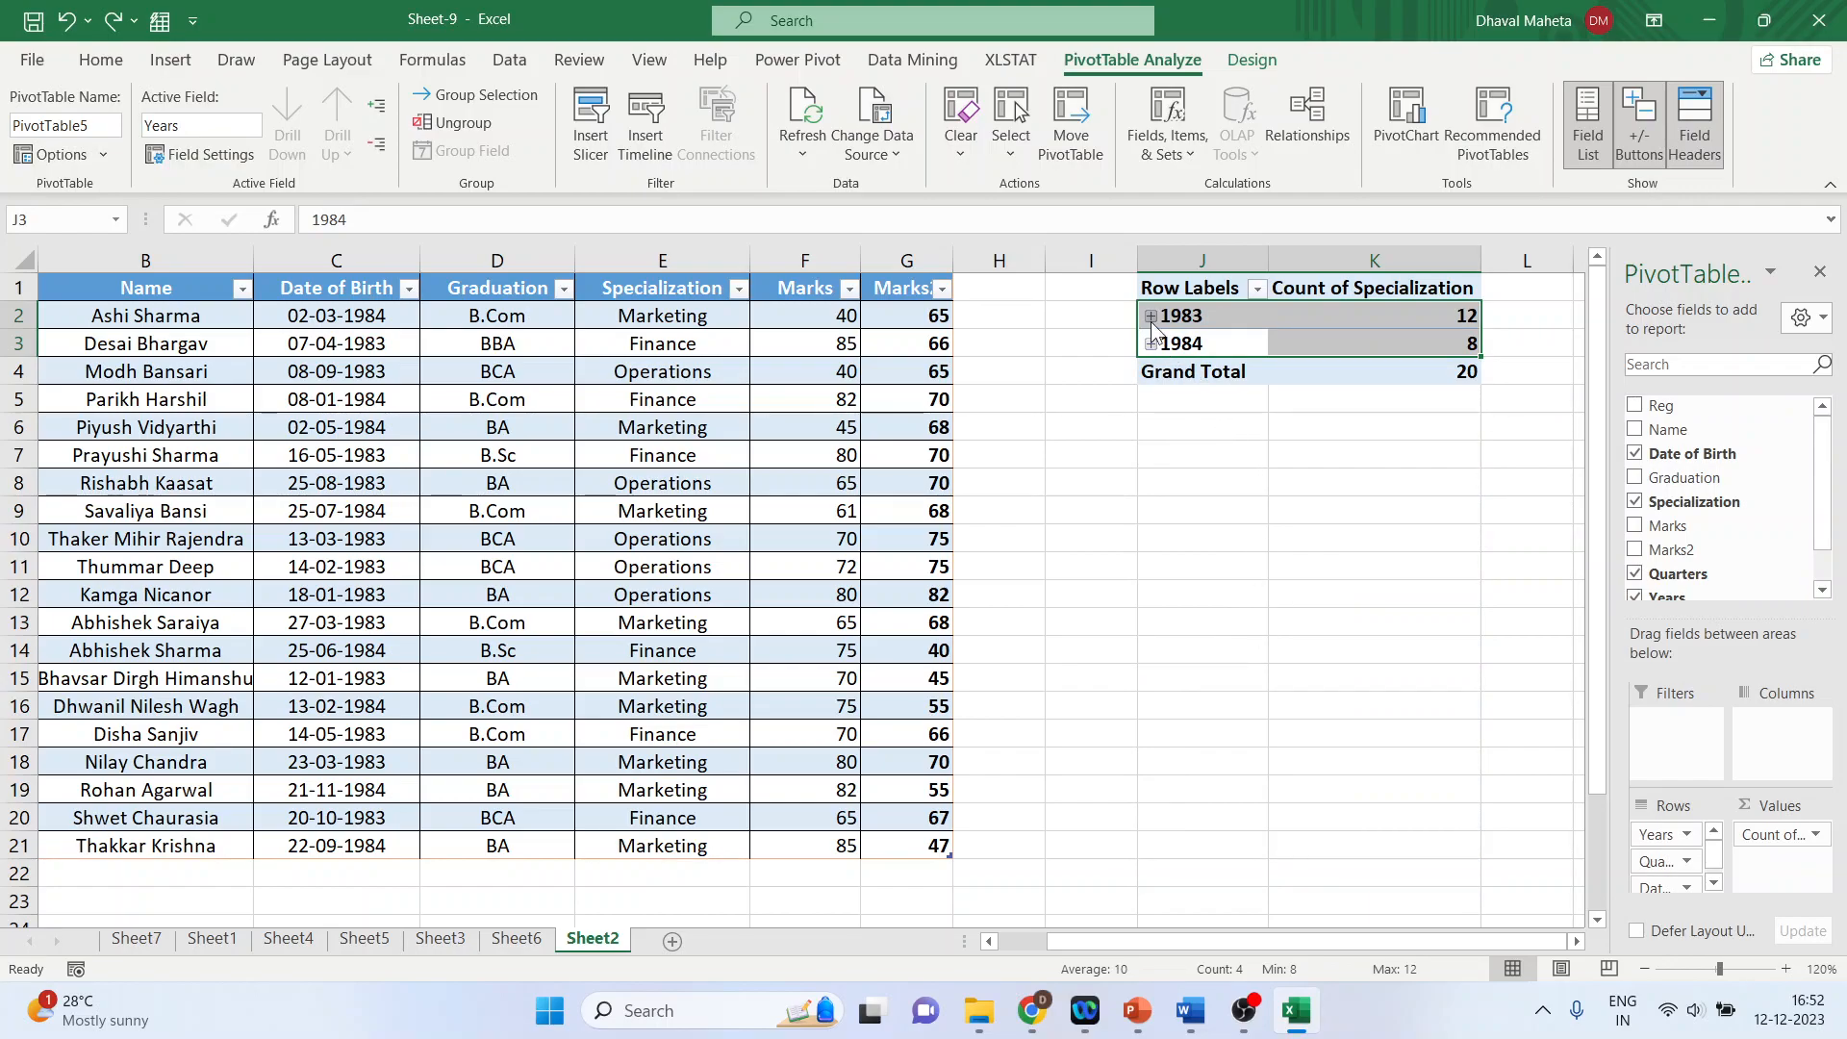
- Turn off the PivotTable's expand/collapse buttons and hide the selected 1983 and 1984 items
click(1644, 139)
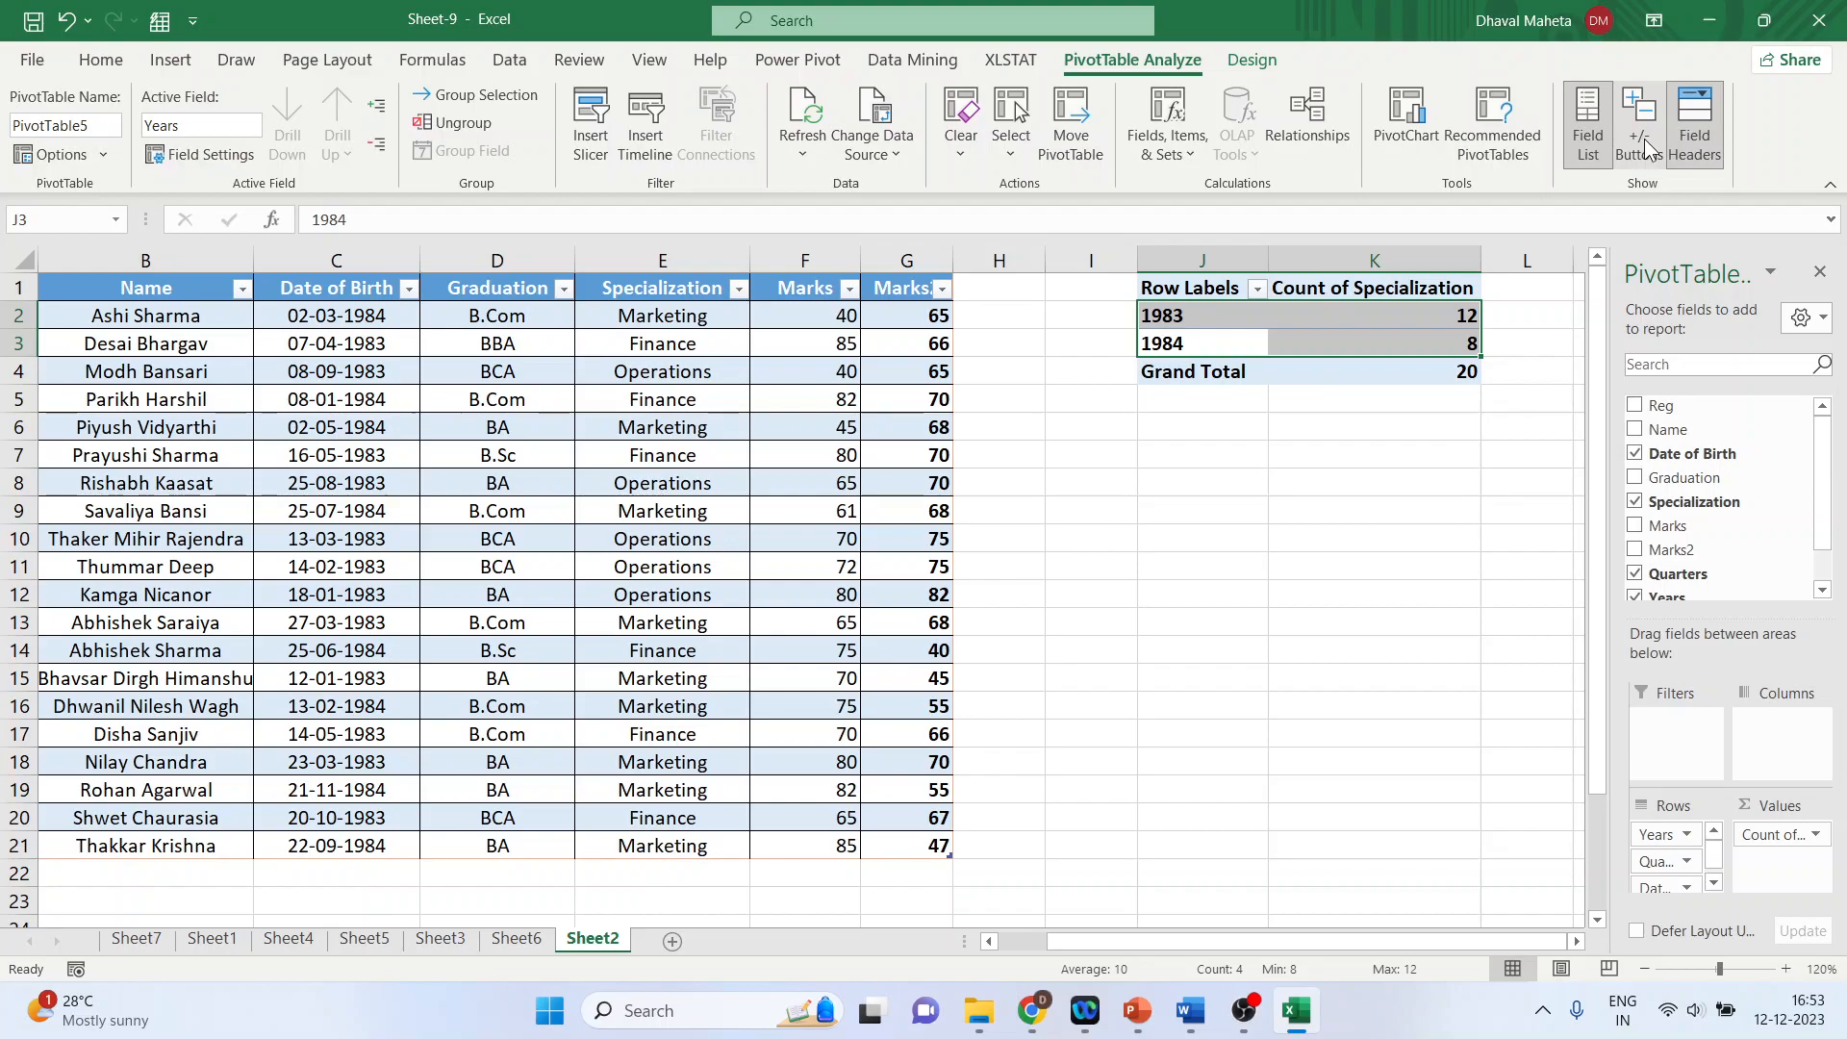
key(ctrl+minus)
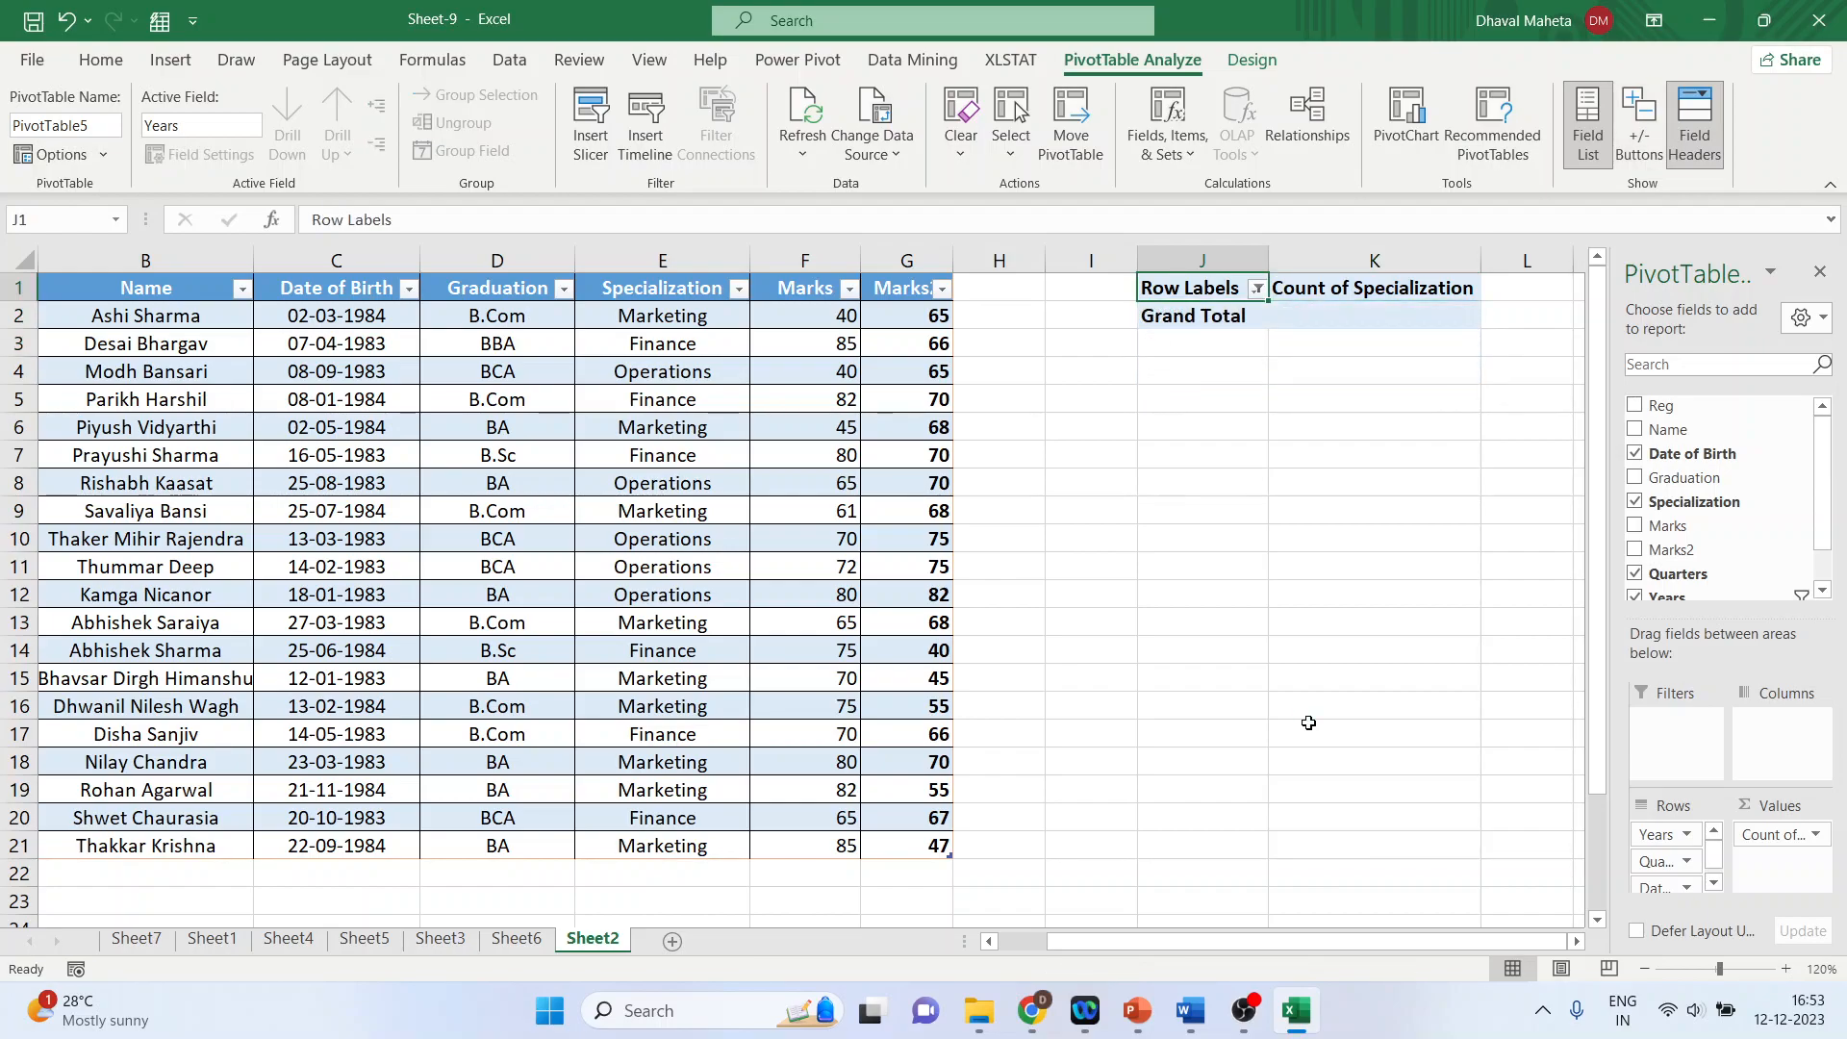
- Switch to the Youtube templates presentation in PowerPoint and start the slide show from the Thank you slide
mouse_move(1137, 1010)
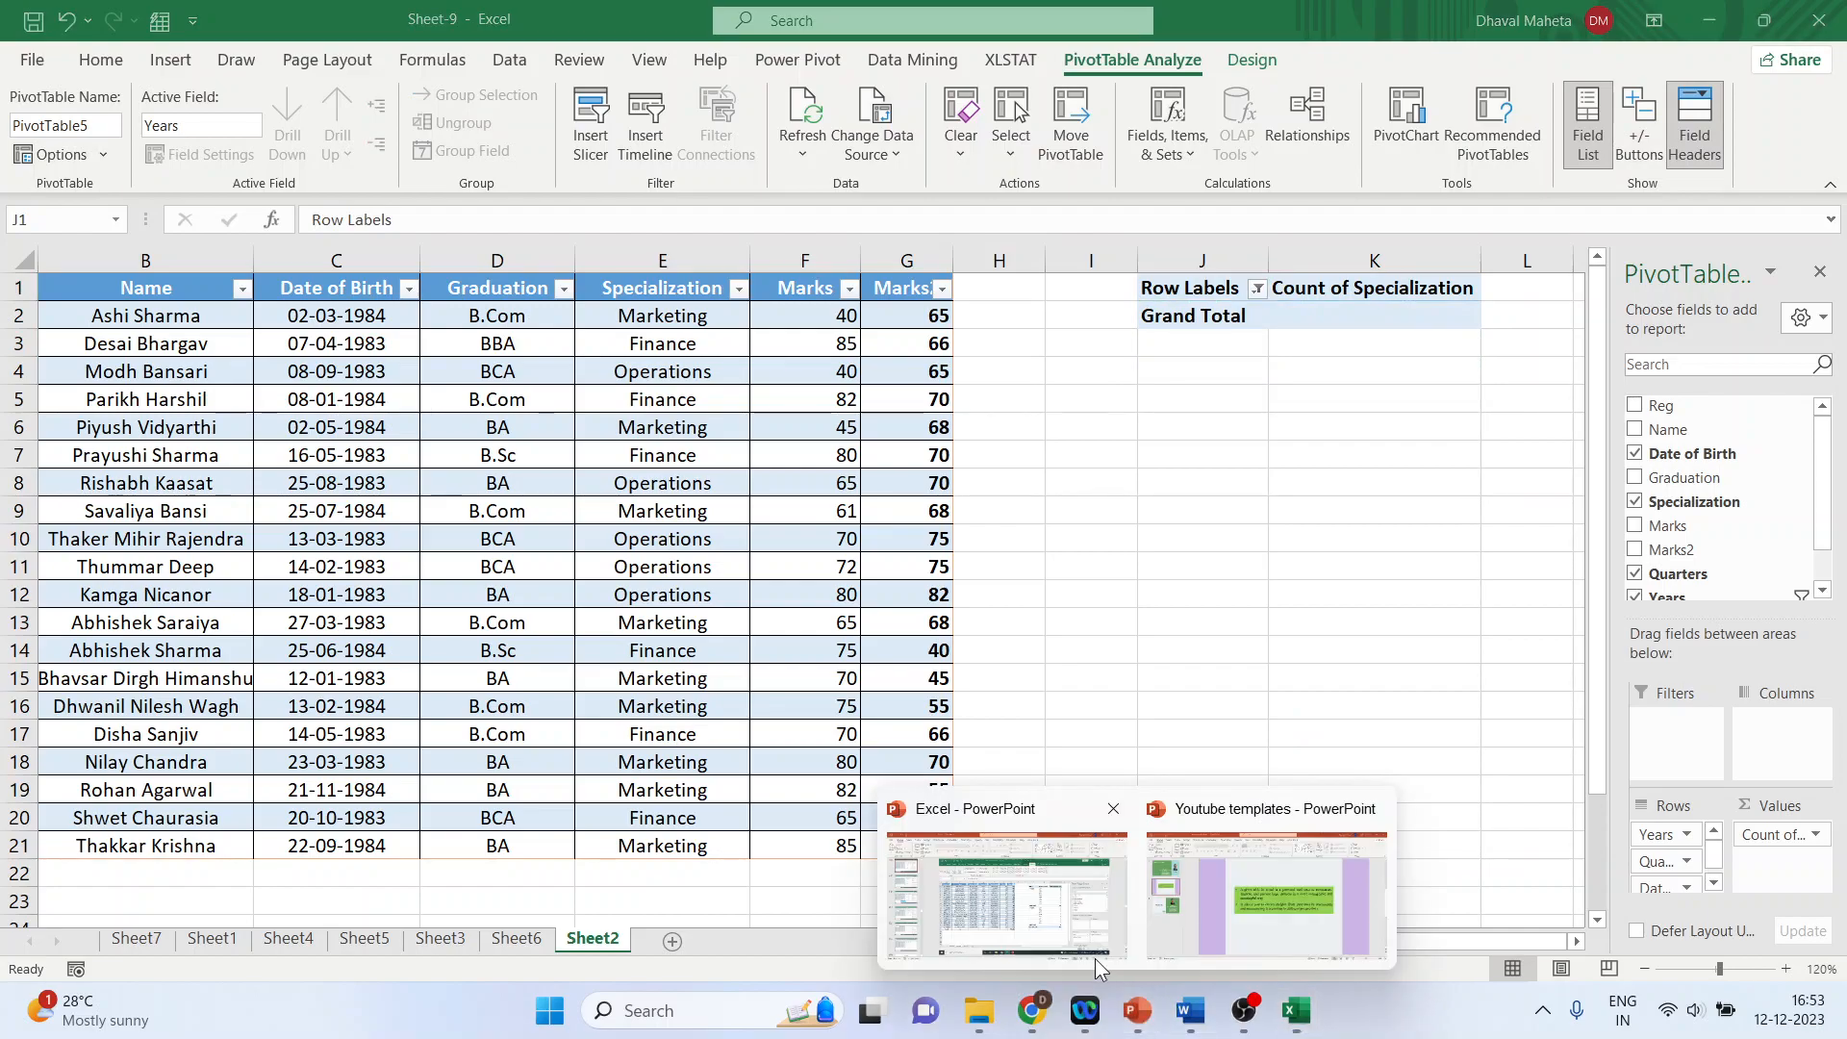
click(1277, 909)
click(248, 583)
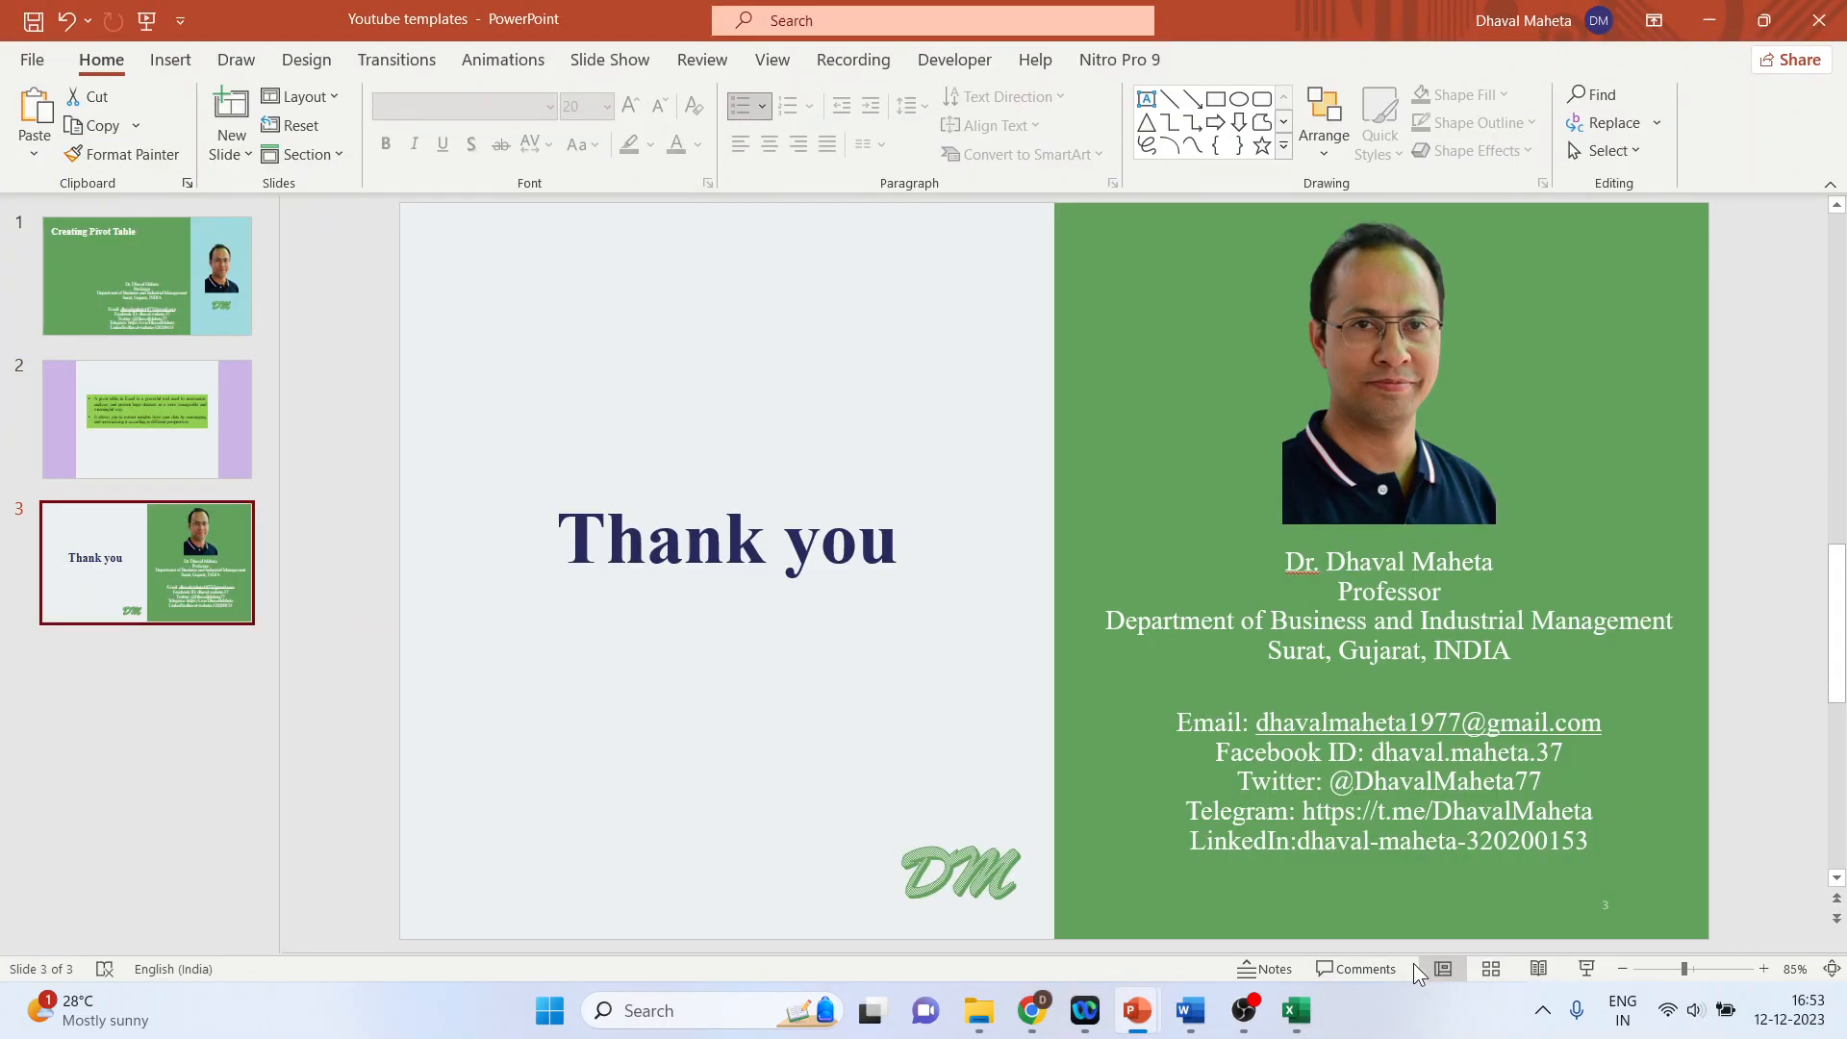
click(1584, 969)
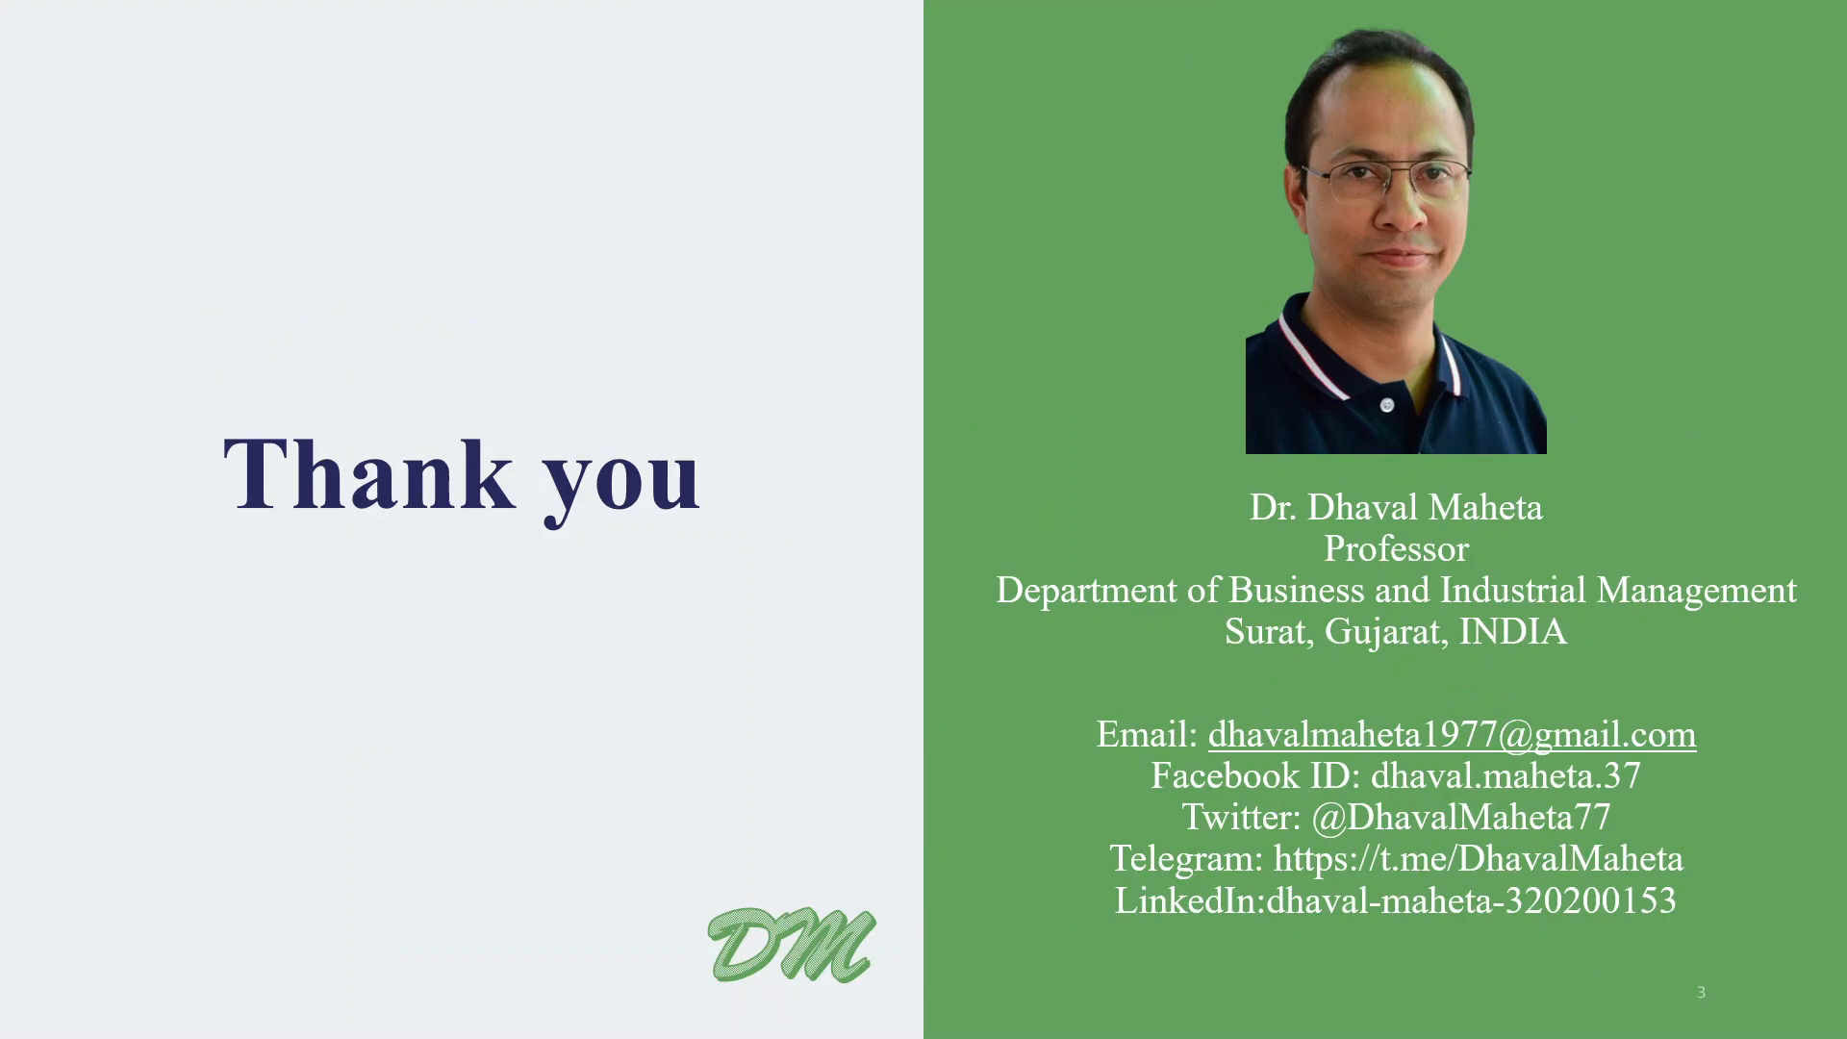